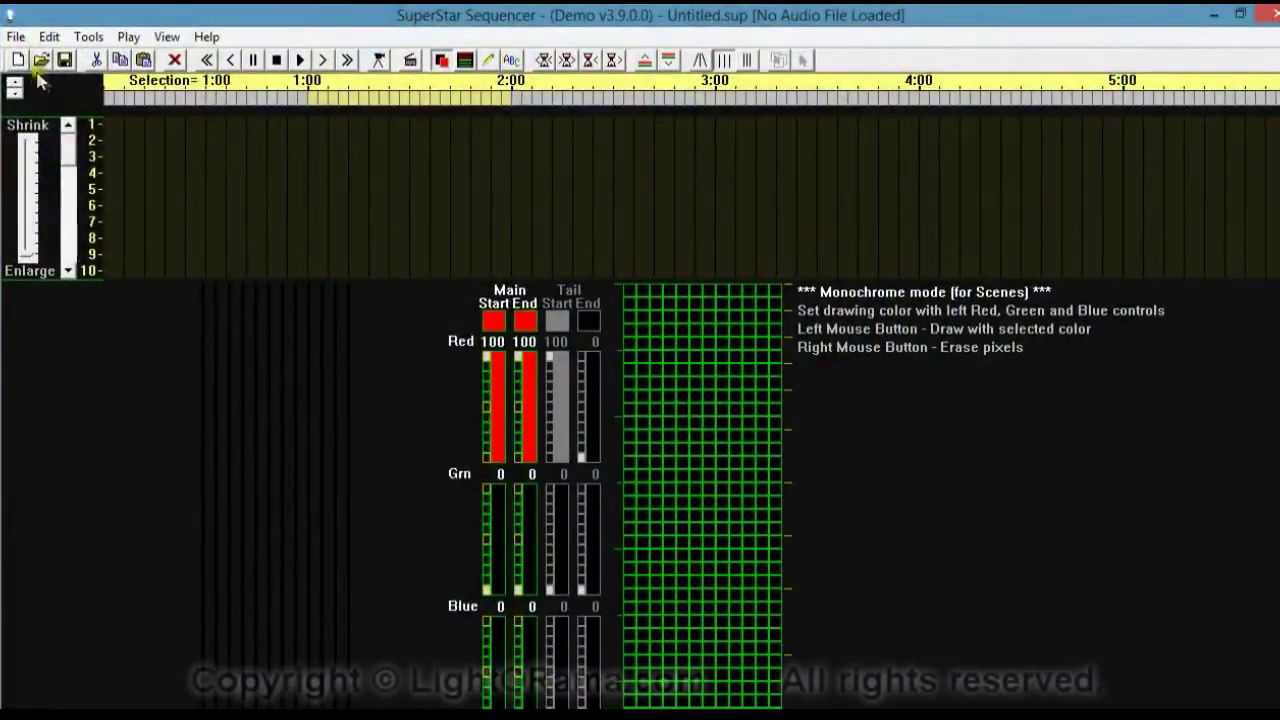
# Import the VisualizerTutorial visualization, keeping the sequencing grid horizontal, sorted by rows, with maximum length 50 and 4 detection lines.
pyautogui.click(16, 36)
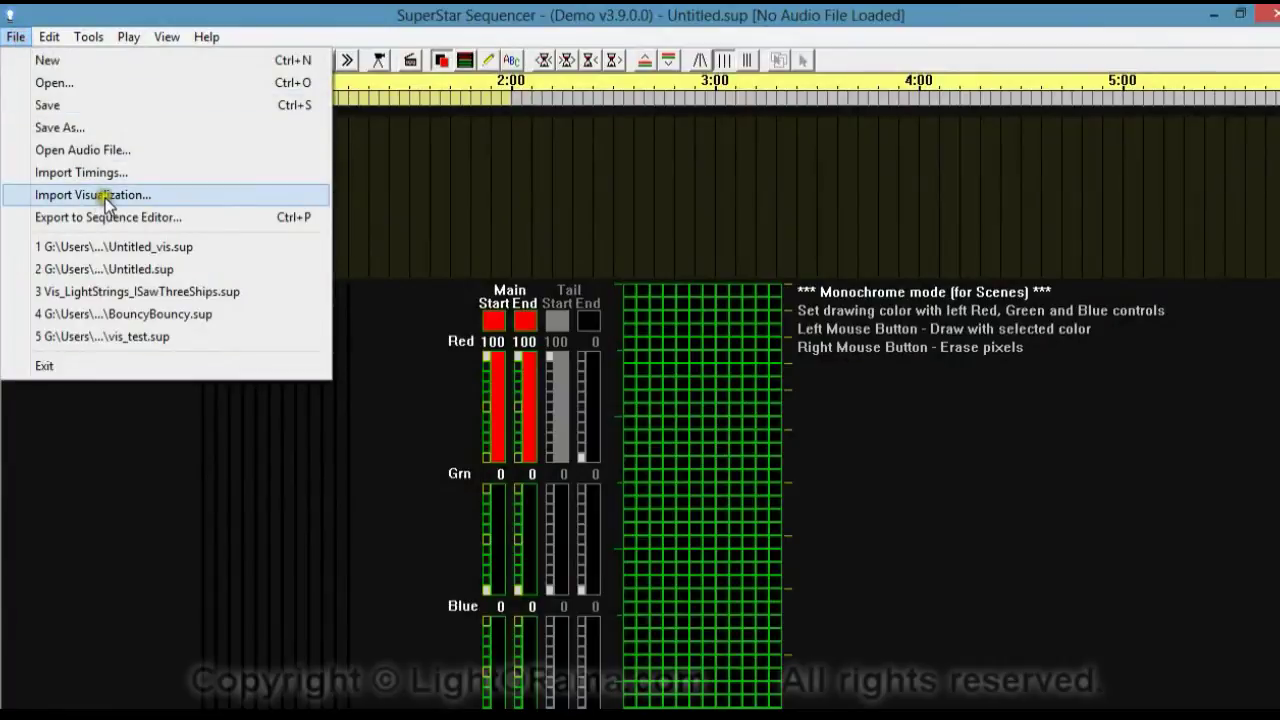
pyautogui.click(107, 196)
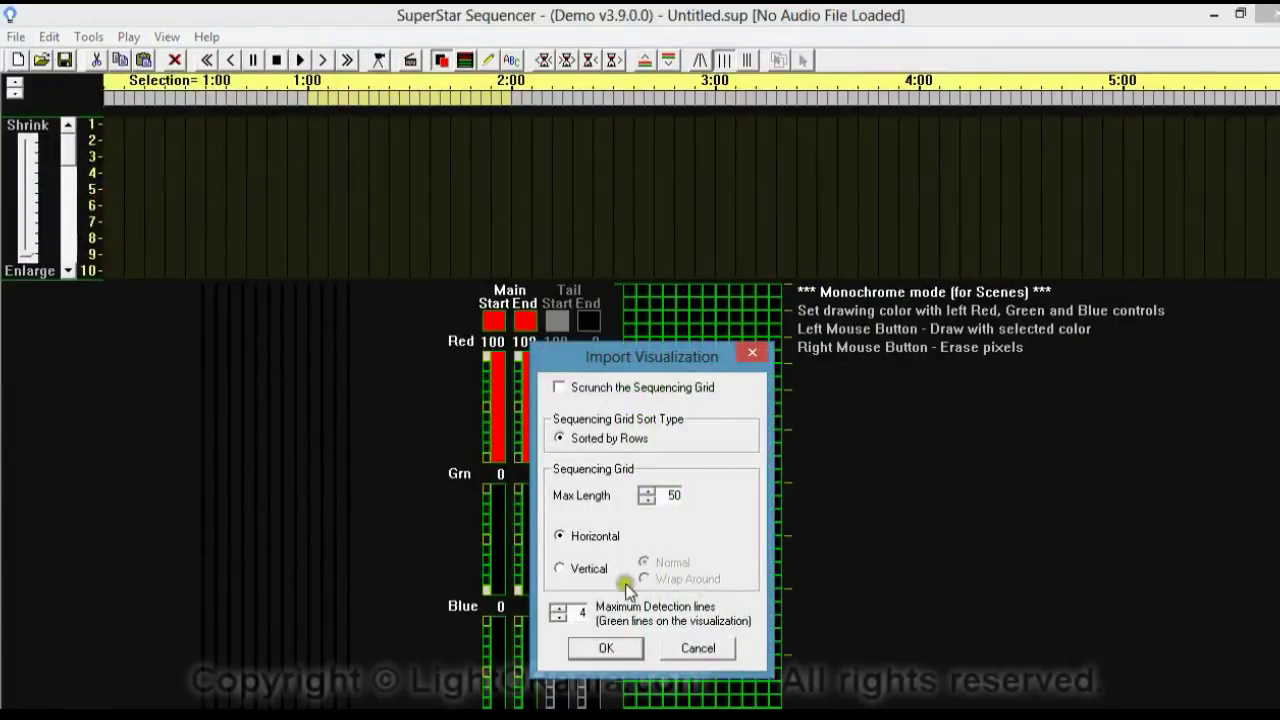
pyautogui.click(632, 649)
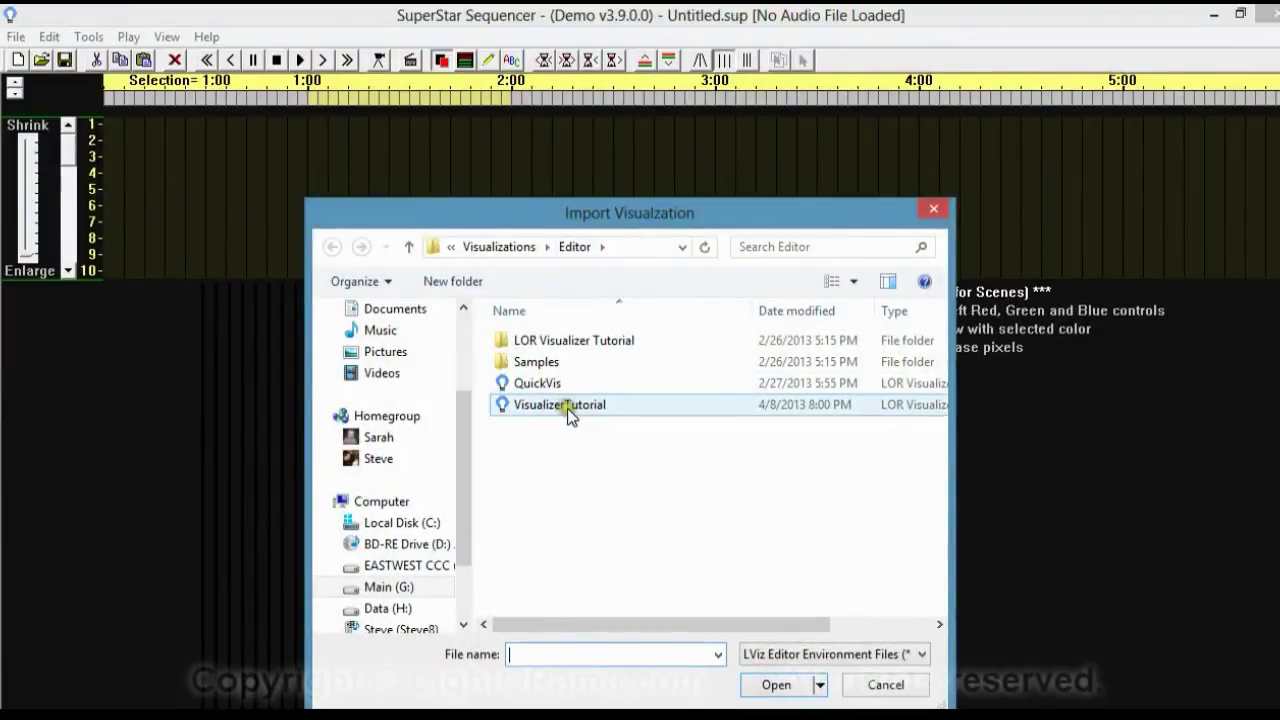
pyautogui.click(567, 408)
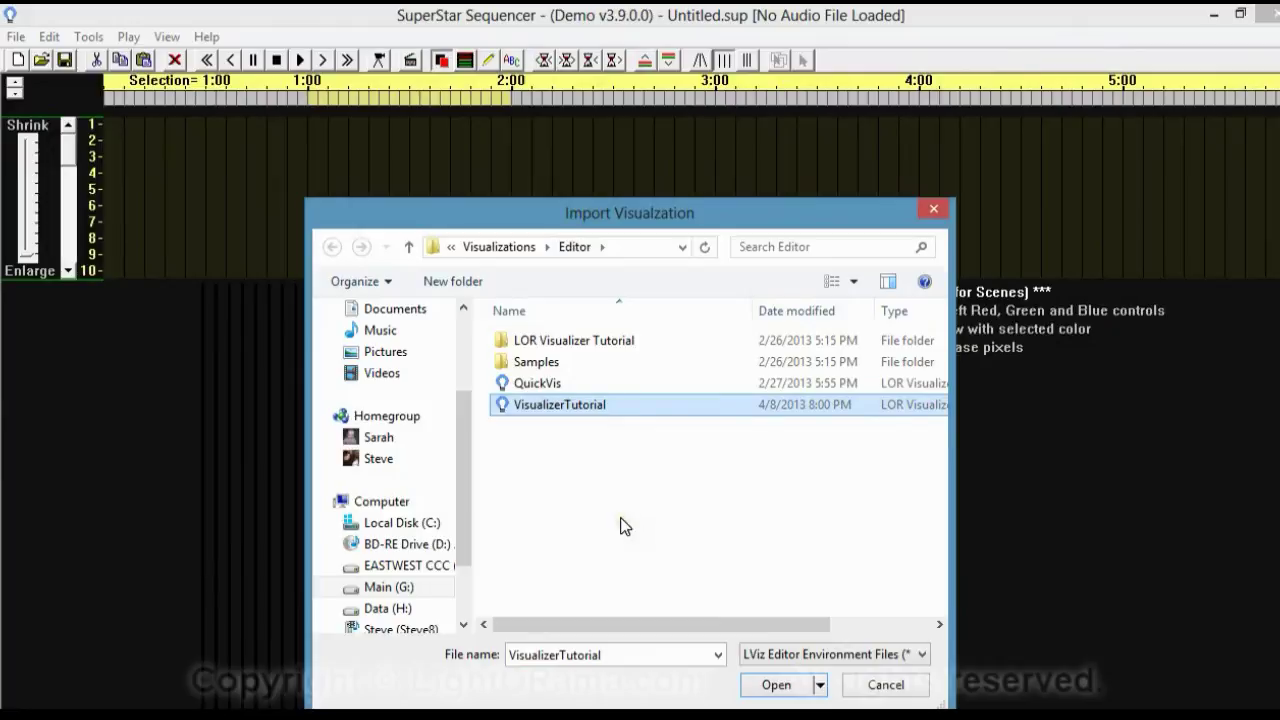
pyautogui.click(777, 686)
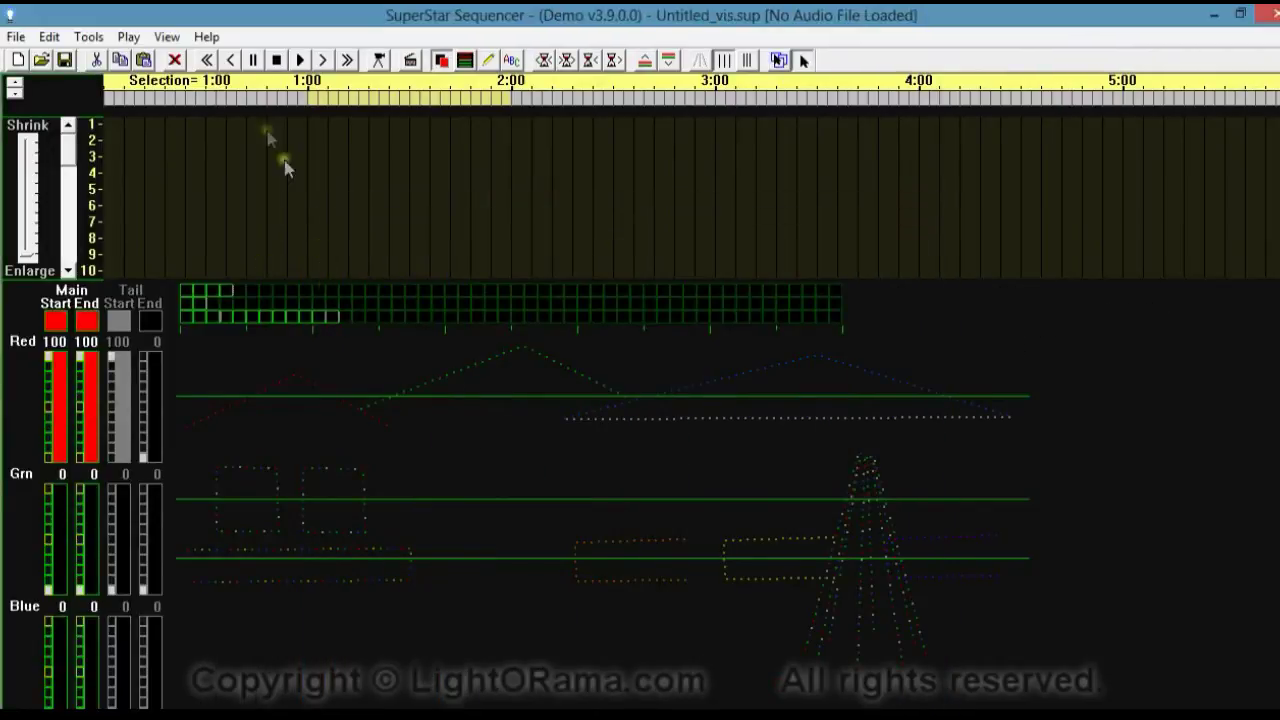
# Change the screen size to Medium.
pyautogui.click(168, 37)
pyautogui.click(251, 178)
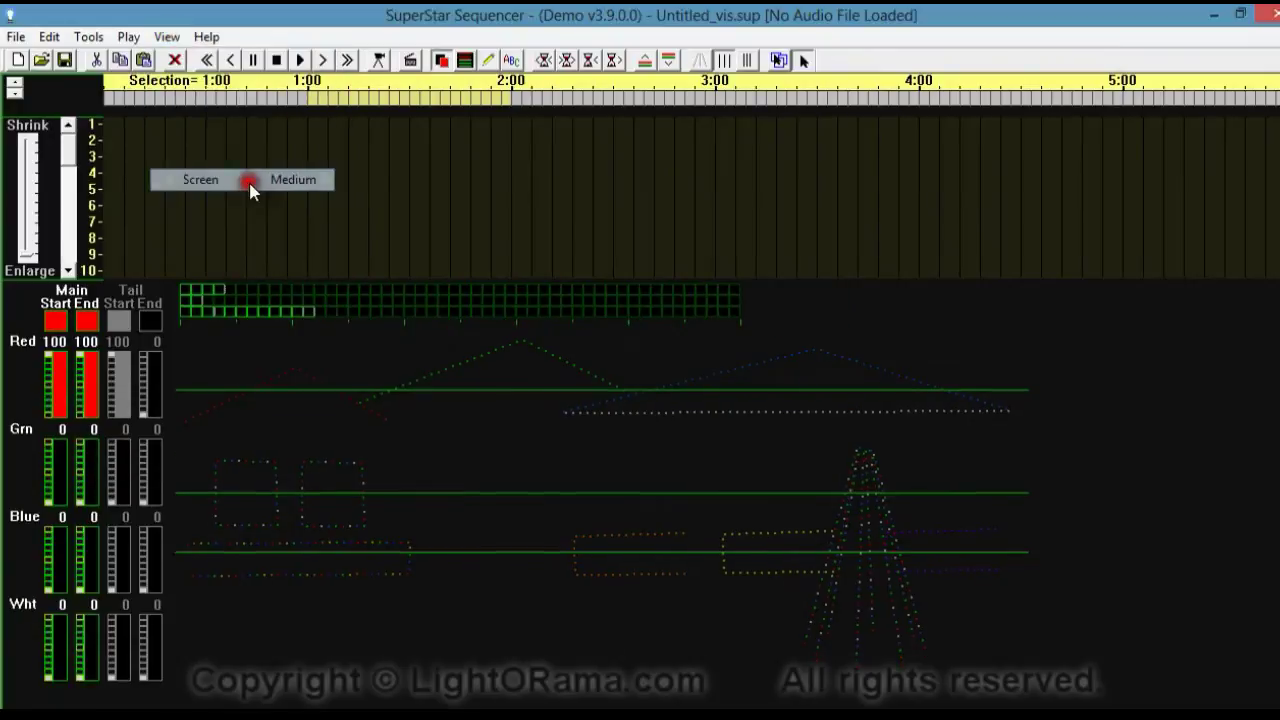
pyautogui.click(558, 540)
pyautogui.click(560, 506)
# Examine which props the individual sequencing grid cells control by selecting cells across the three used rows.
pyautogui.click(189, 292)
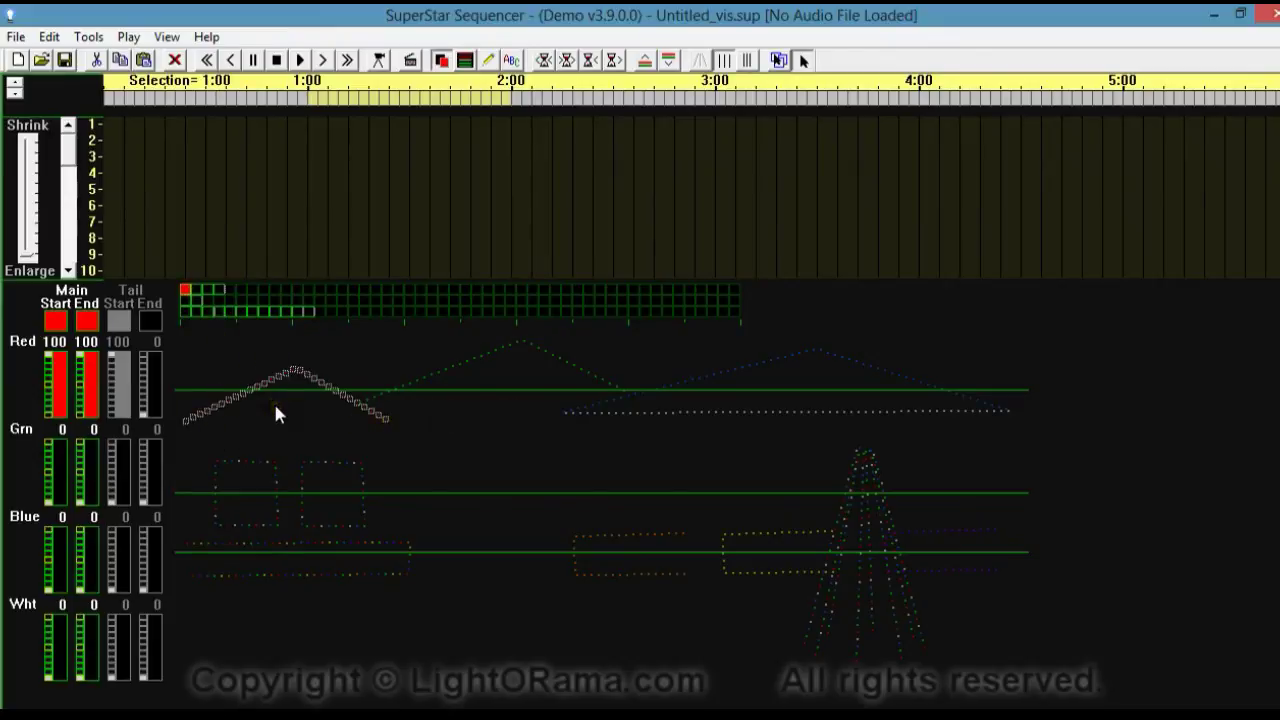
pyautogui.click(196, 300)
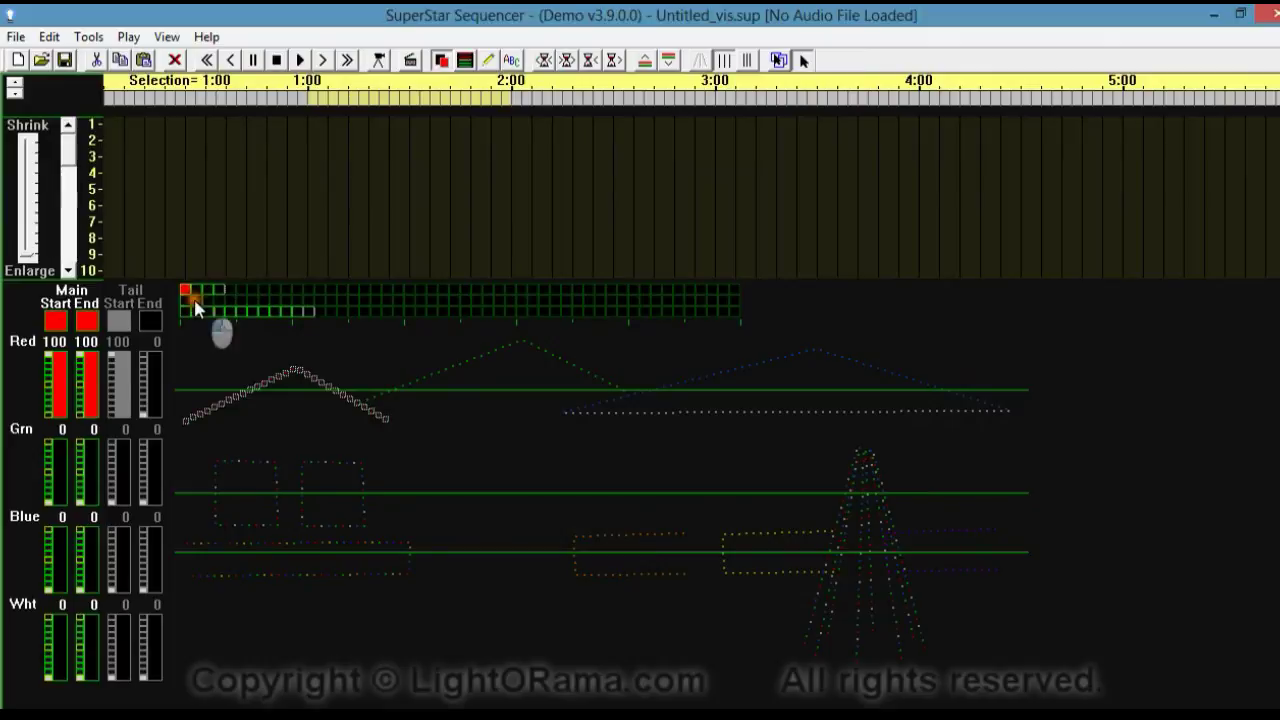
pyautogui.click(212, 291)
pyautogui.click(207, 311)
pyautogui.click(262, 311)
pyautogui.click(284, 311)
pyautogui.click(229, 311)
pyautogui.click(200, 305)
pyautogui.moveTo(200, 306); pyautogui.dragTo(286, 311)
pyautogui.click(196, 300)
pyautogui.click(190, 291)
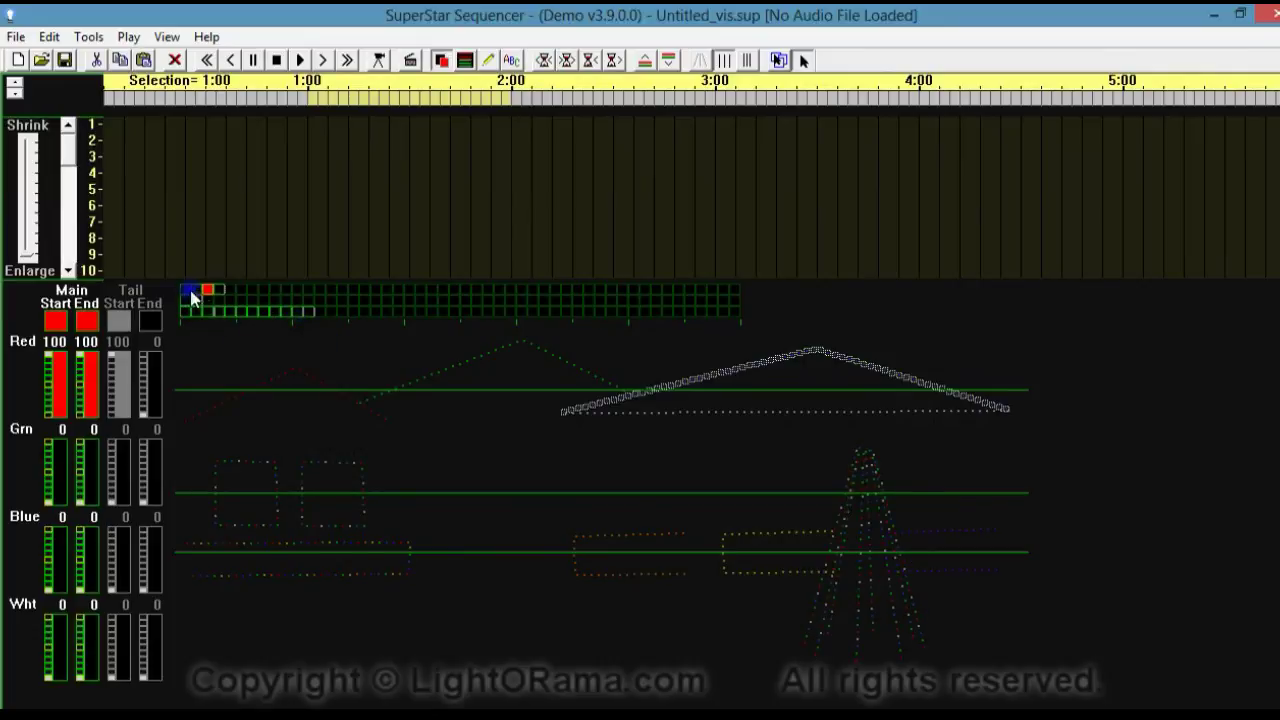
pyautogui.click(208, 291)
# Examine cell groups in the sequencing grid by selecting the used first row, the used third row and the tree's cells, ending with nothing selected.
pyautogui.moveTo(186, 291); pyautogui.dragTo(219, 289)
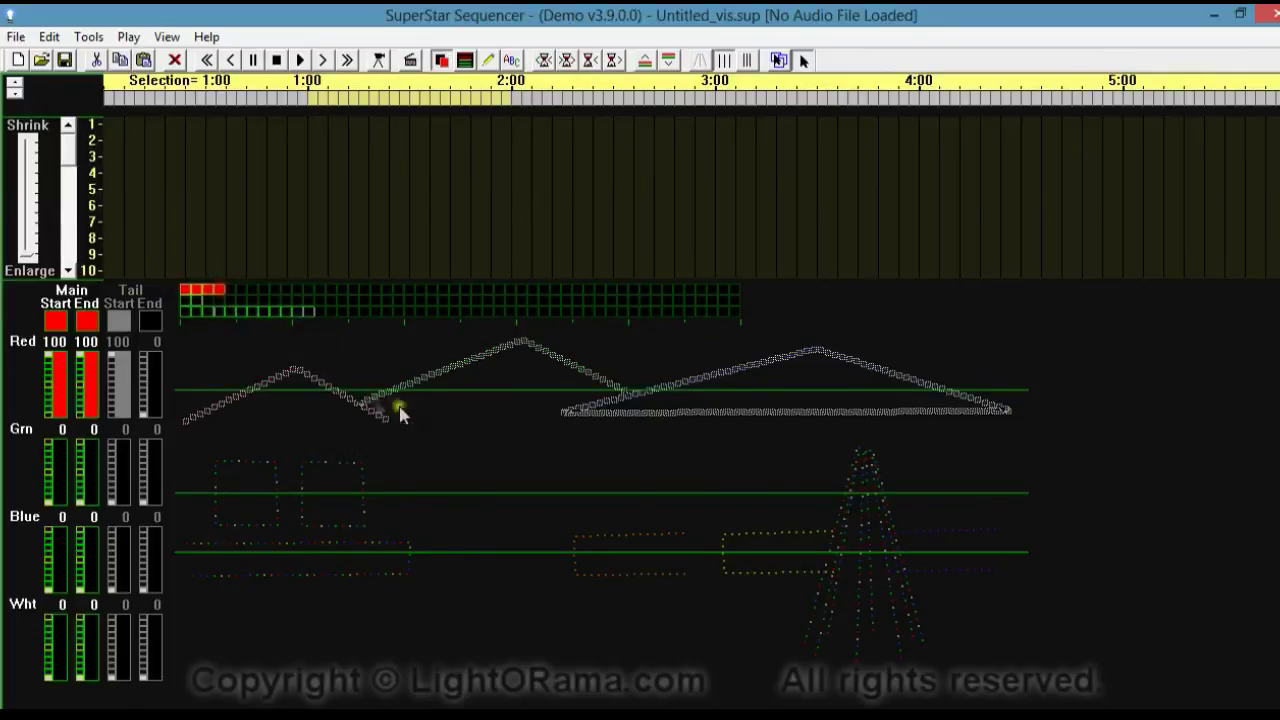
pyautogui.moveTo(223, 291)
pyautogui.mouseDown()
pyautogui.moveTo(186, 301)
pyautogui.moveTo(312, 312)
pyautogui.mouseUp()
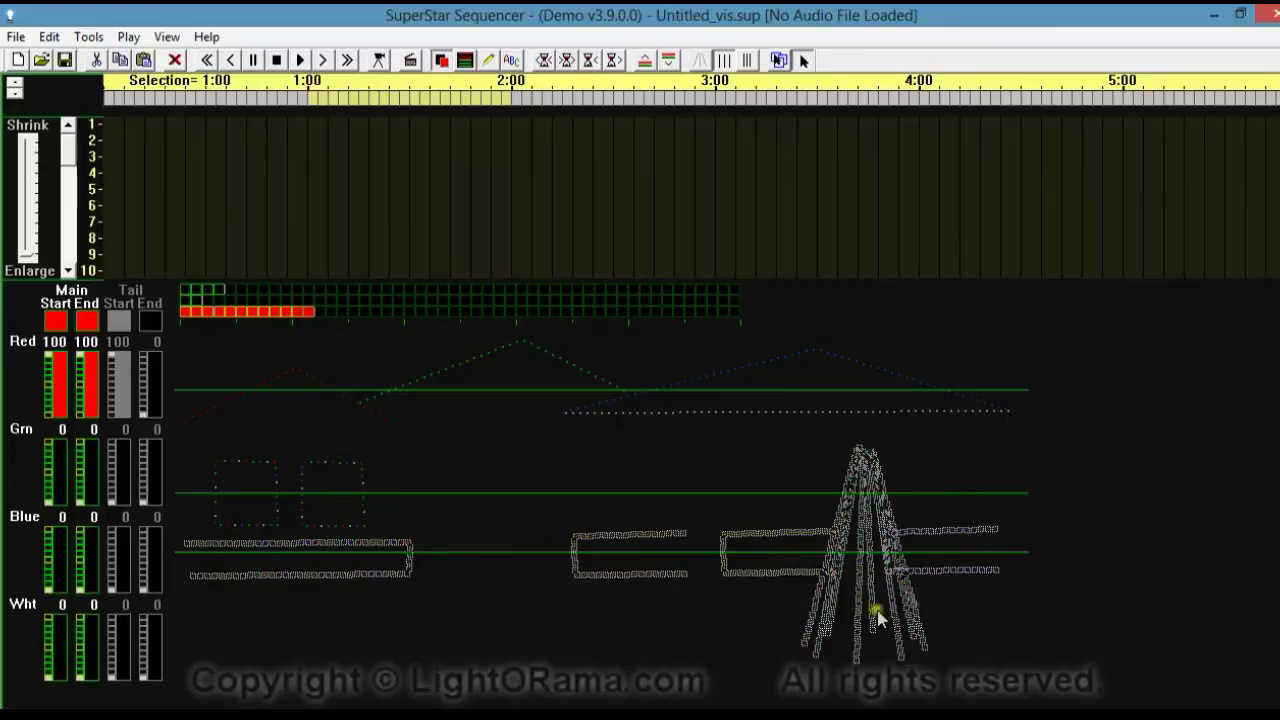
pyautogui.moveTo(186, 313); pyautogui.dragTo(309, 313)
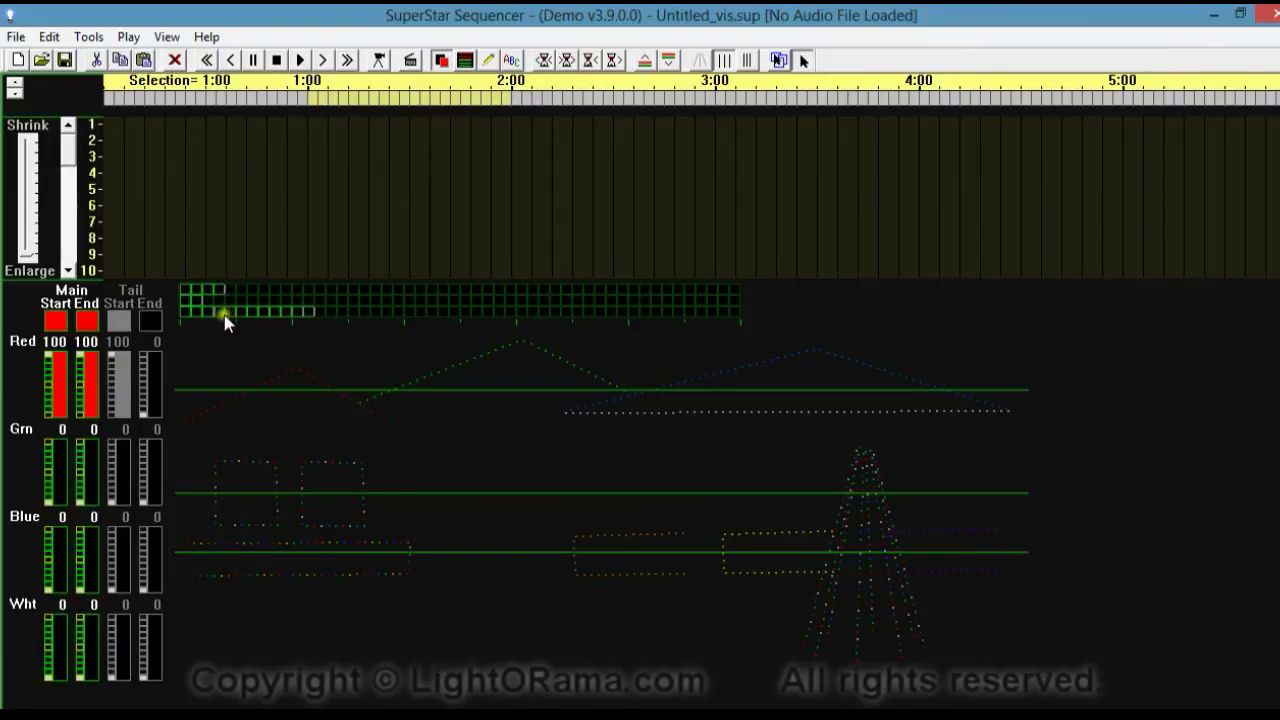
pyautogui.click(201, 328)
pyautogui.moveTo(218, 312); pyautogui.dragTo(304, 310)
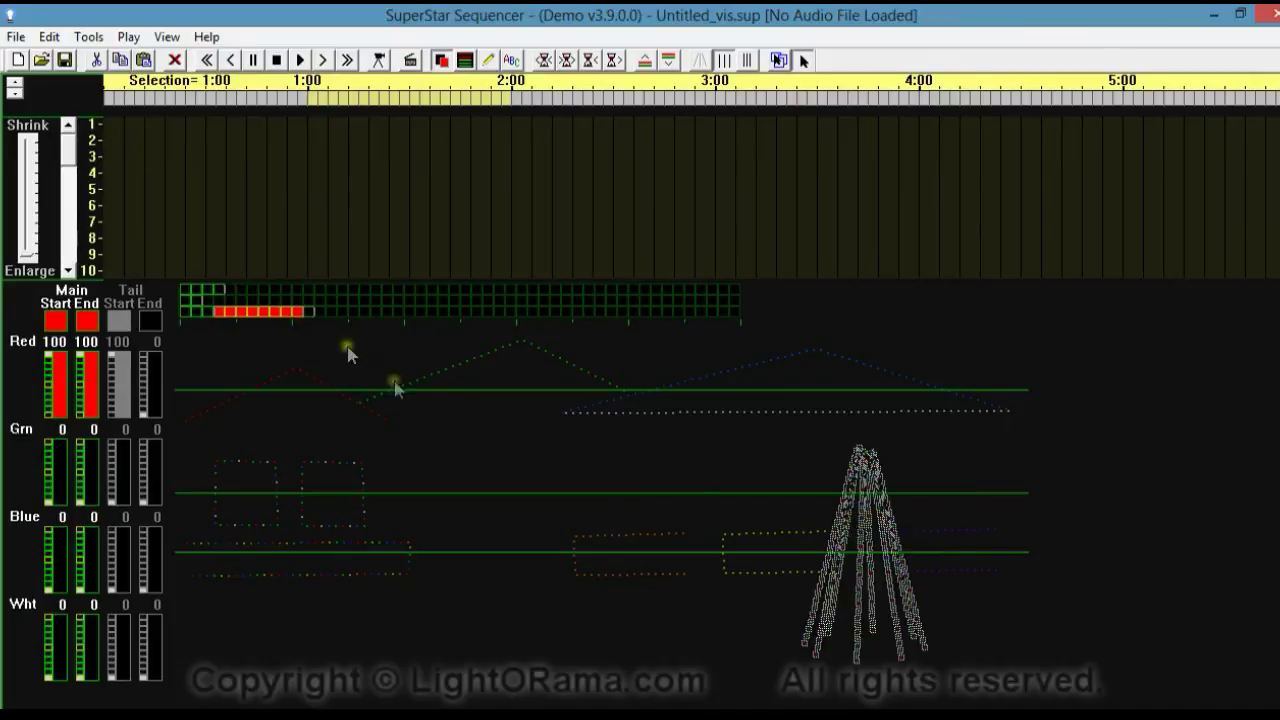
pyautogui.click(286, 314)
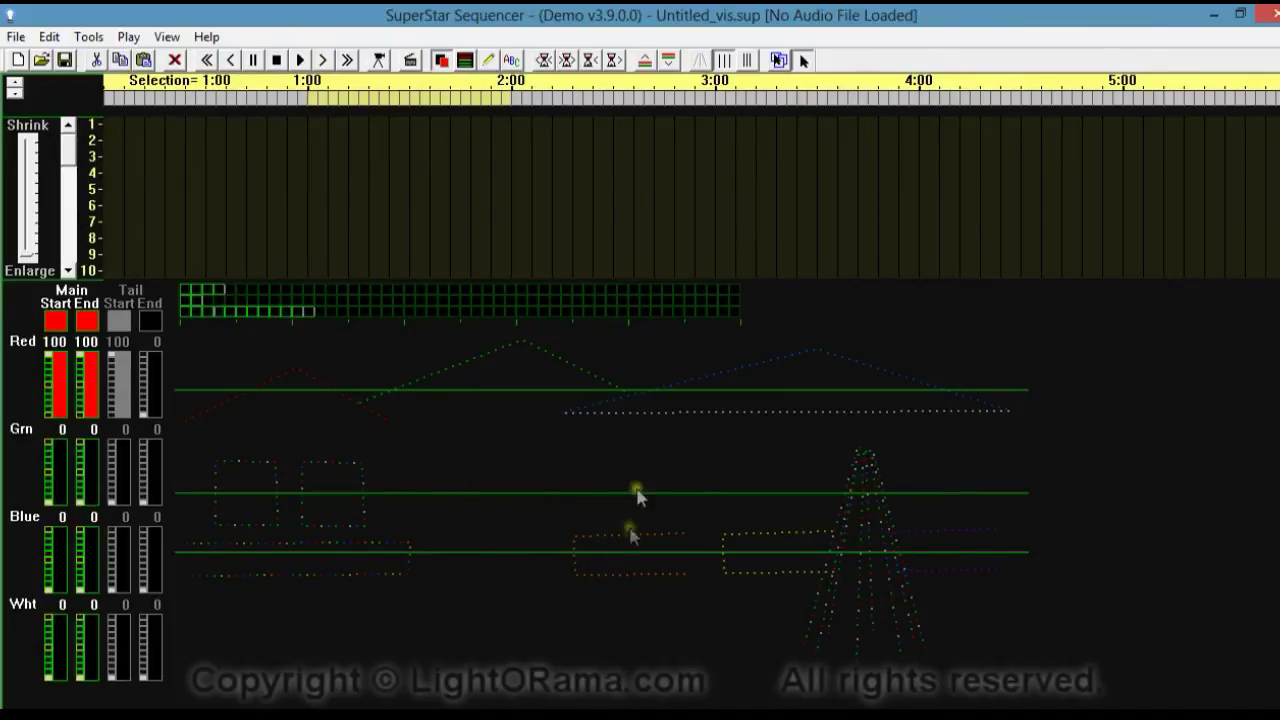
# Examine which grid cells belong to single props by selecting roof lines, a window and a bush outline in the visualization.
pyautogui.click(433, 377)
pyautogui.click(356, 482)
pyautogui.click(663, 409)
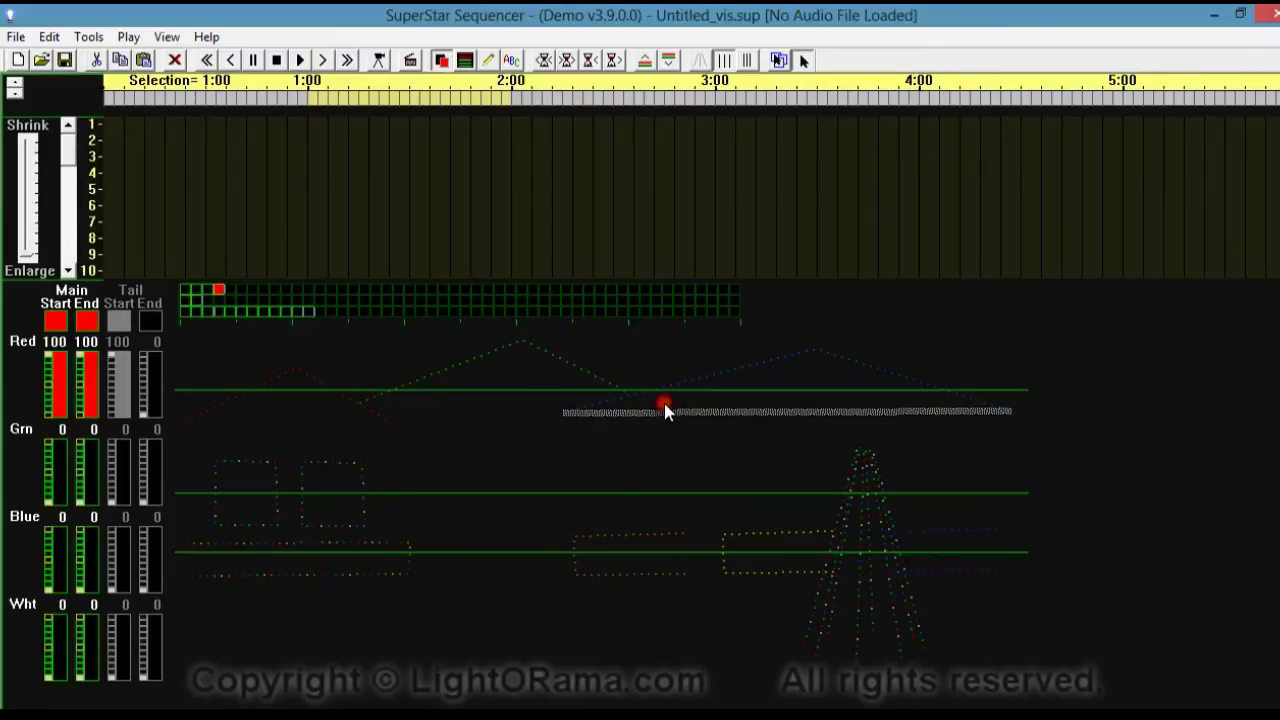
pyautogui.click(345, 395)
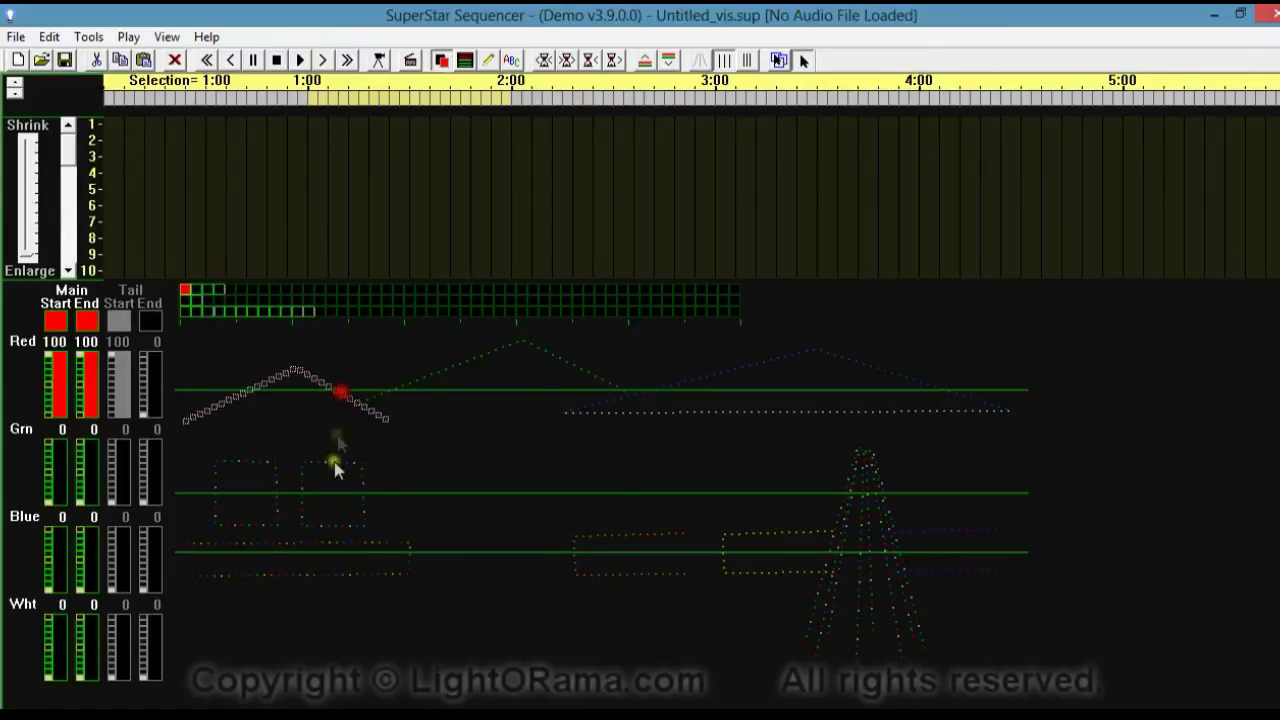
pyautogui.click(359, 475)
pyautogui.click(667, 539)
pyautogui.click(562, 420)
# Try area selection in the visualization around the house's left-side props and around the blue roof, then clear the selection.
pyautogui.moveTo(512, 574); pyautogui.dragTo(204, 367)
pyautogui.moveTo(622, 357); pyautogui.dragTo(866, 457)
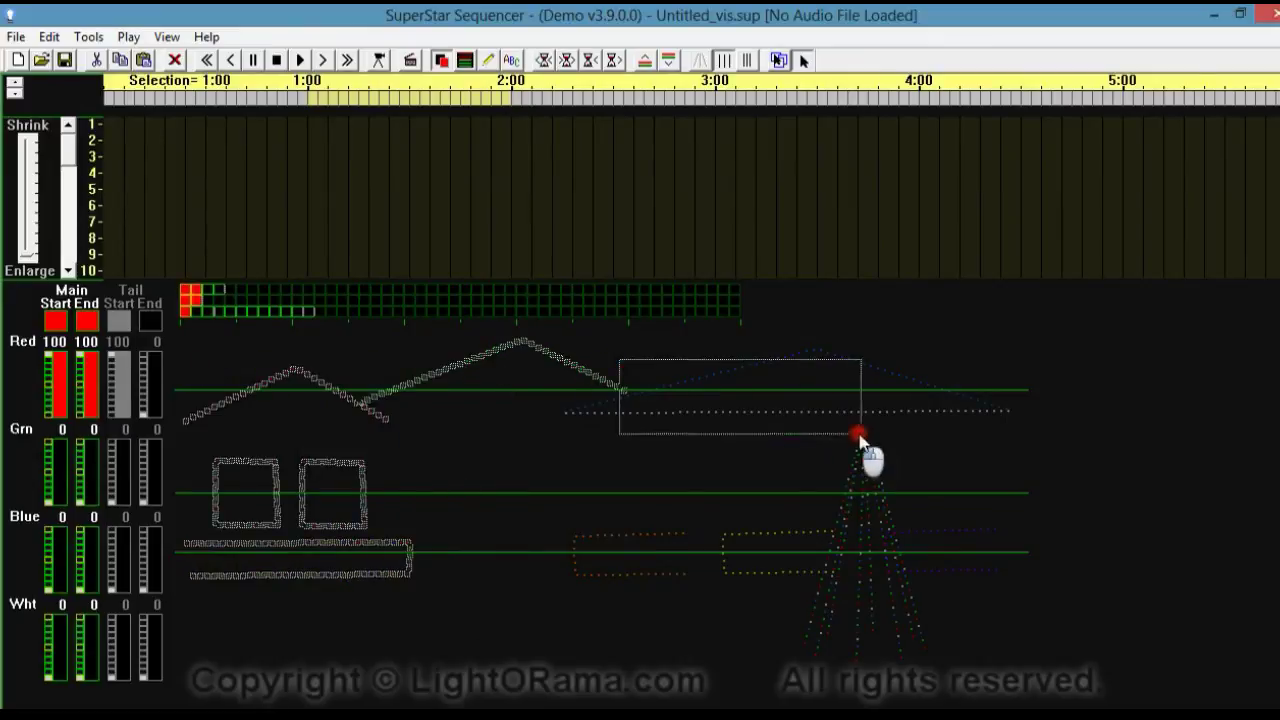
pyautogui.click(702, 462)
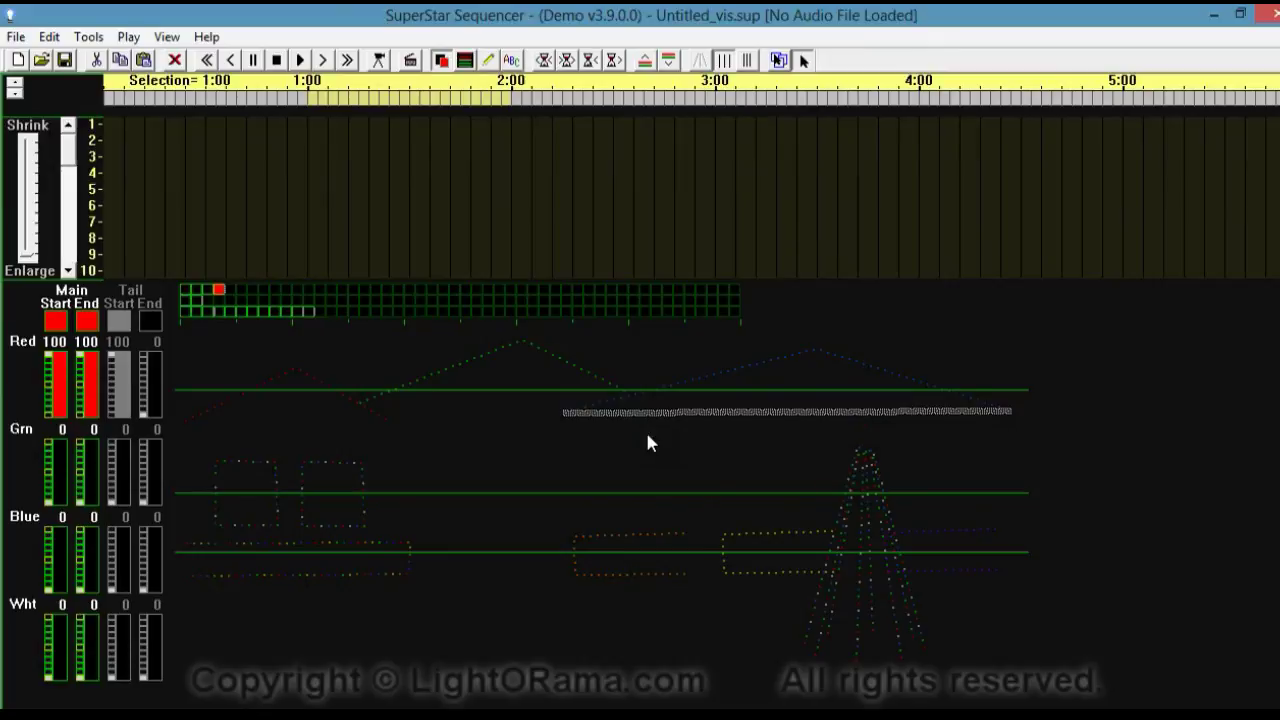
# Try a combined selection of the white roof string, right window, green and red roofs, orange and yellow outlines and three tree strings, then clear it.
pyautogui.click(856, 414)
pyautogui.keyDown('ctrl'); pyautogui.click(358, 462); pyautogui.keyUp('ctrl')
pyautogui.keyDown('ctrl'); pyautogui.click(372, 400); pyautogui.keyUp('ctrl')
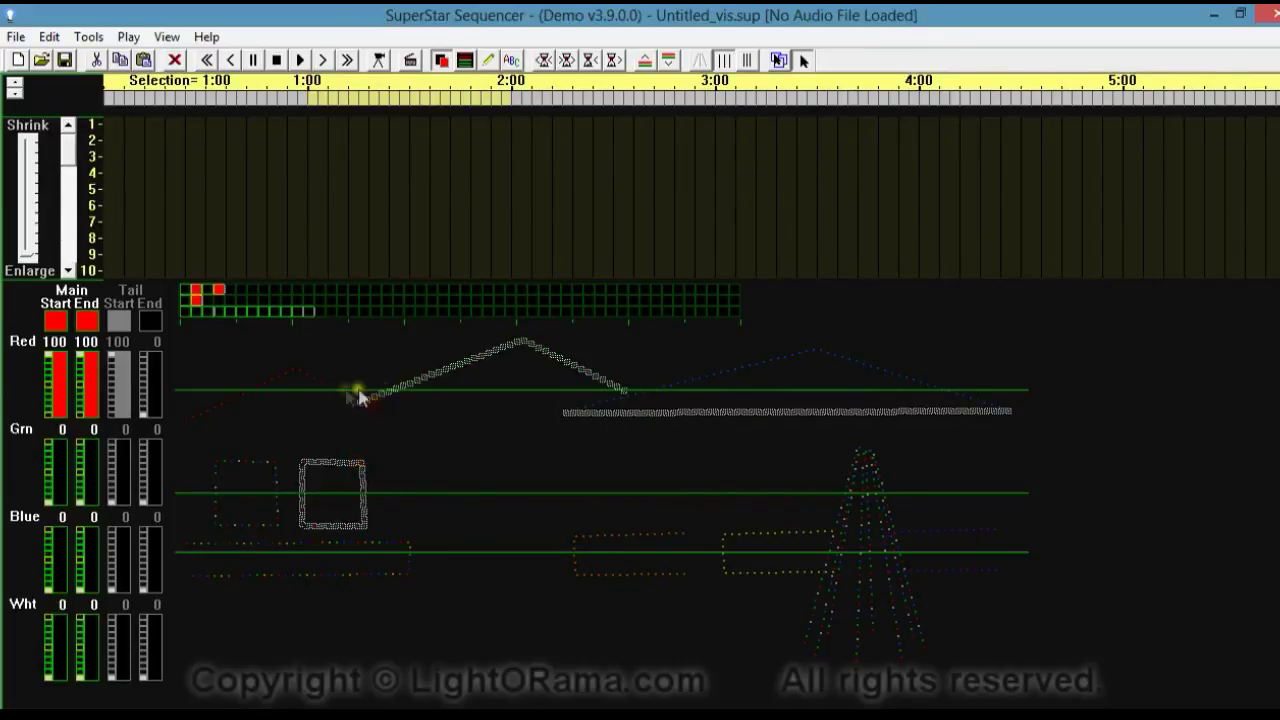
pyautogui.keyDown('ctrl'); pyautogui.click(325, 384); pyautogui.keyUp('ctrl')
pyautogui.keyDown('ctrl'); pyautogui.click(588, 534); pyautogui.keyUp('ctrl')
pyautogui.keyDown('ctrl'); pyautogui.click(750, 533); pyautogui.keyUp('ctrl')
pyautogui.keyDown('ctrl'); pyautogui.click(851, 526); pyautogui.keyUp('ctrl')
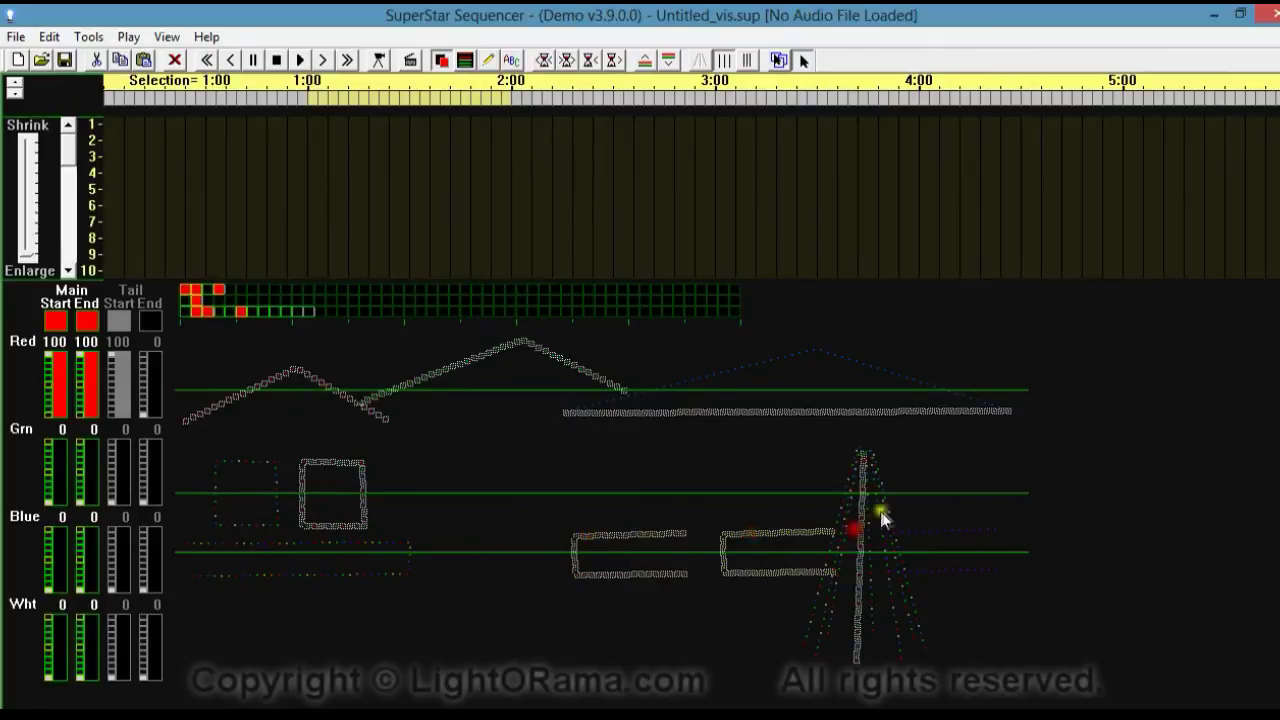
pyautogui.keyDown('ctrl'); pyautogui.click(883, 509); pyautogui.keyUp('ctrl')
pyautogui.keyDown('ctrl'); pyautogui.click(848, 512); pyautogui.keyUp('ctrl')
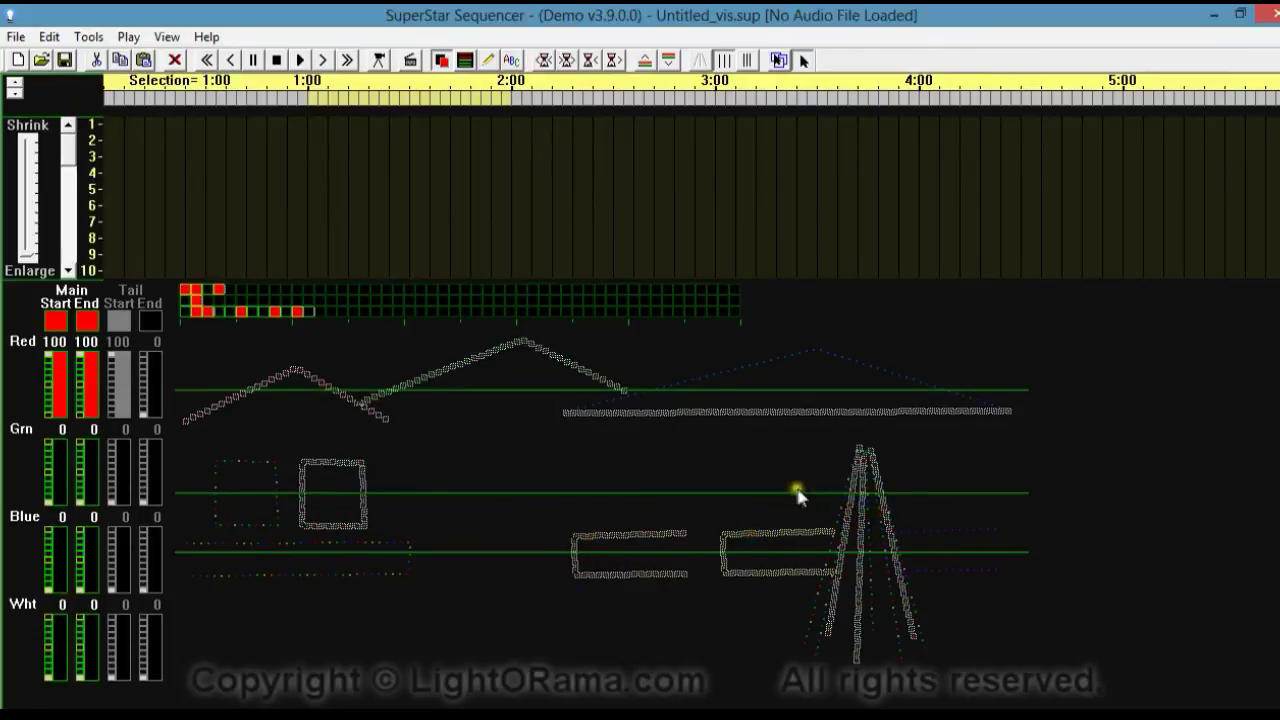
pyautogui.click(741, 451)
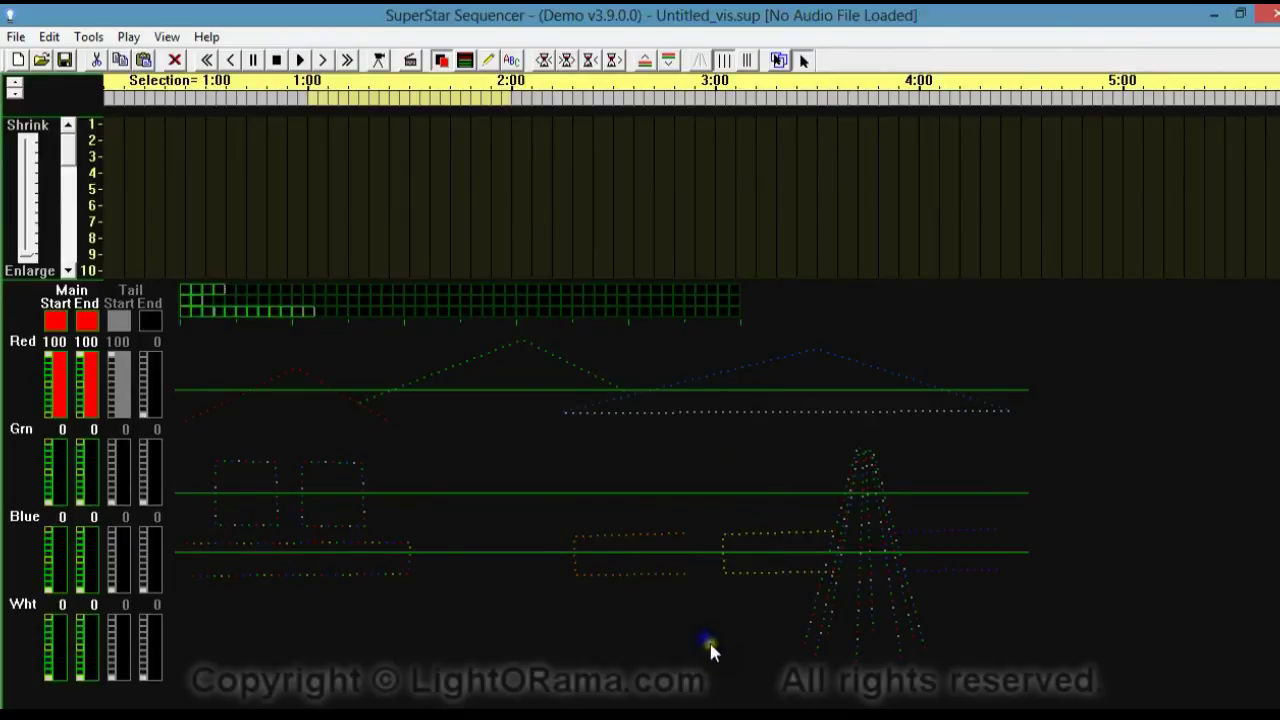
# Open Scene Setup, move it clear of the visualization, and select all the props.
pyautogui.click(97, 40)
pyautogui.click(139, 62)
pyautogui.moveTo(891, 371); pyautogui.dragTo(1113, 306)
pyautogui.moveTo(1004, 692)
pyautogui.mouseDown()
pyautogui.moveTo(706, 357)
pyautogui.moveTo(191, 343)
pyautogui.mouseUp()
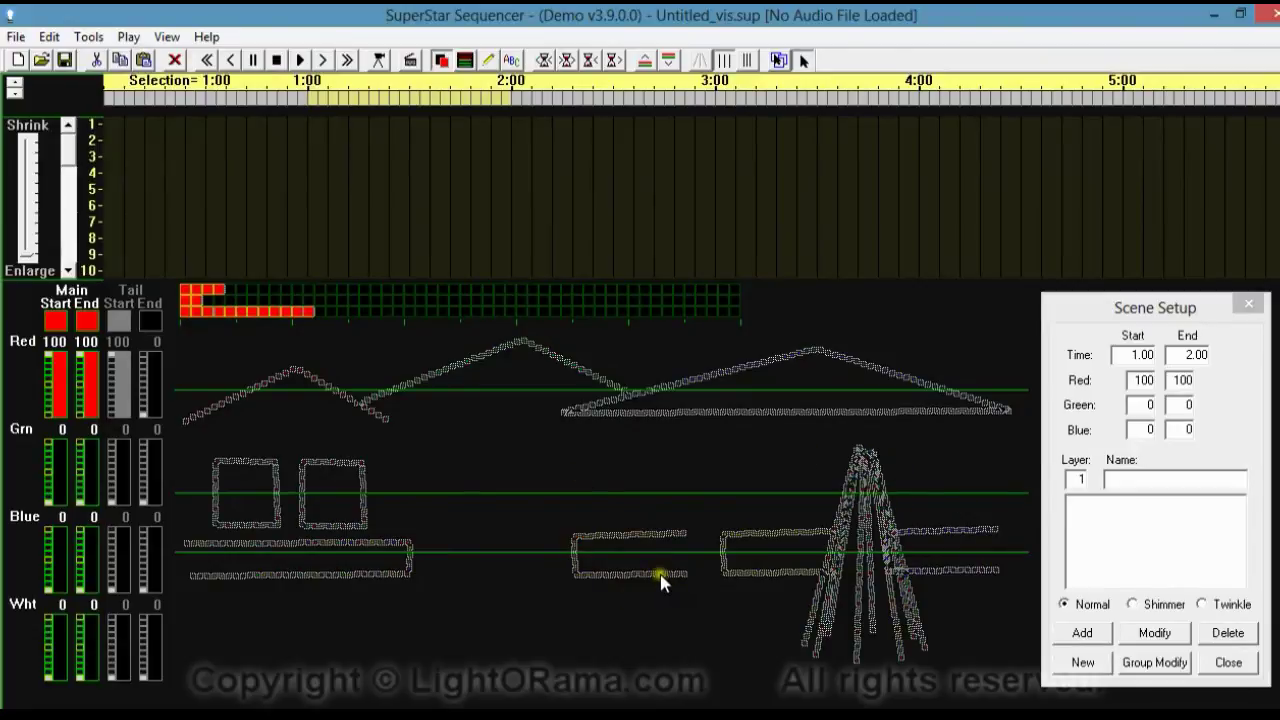
# Add a red scene on layer 1 from 1.00 to 2.00 using all selected props, and close Scene Setup.
pyautogui.click(88, 316)
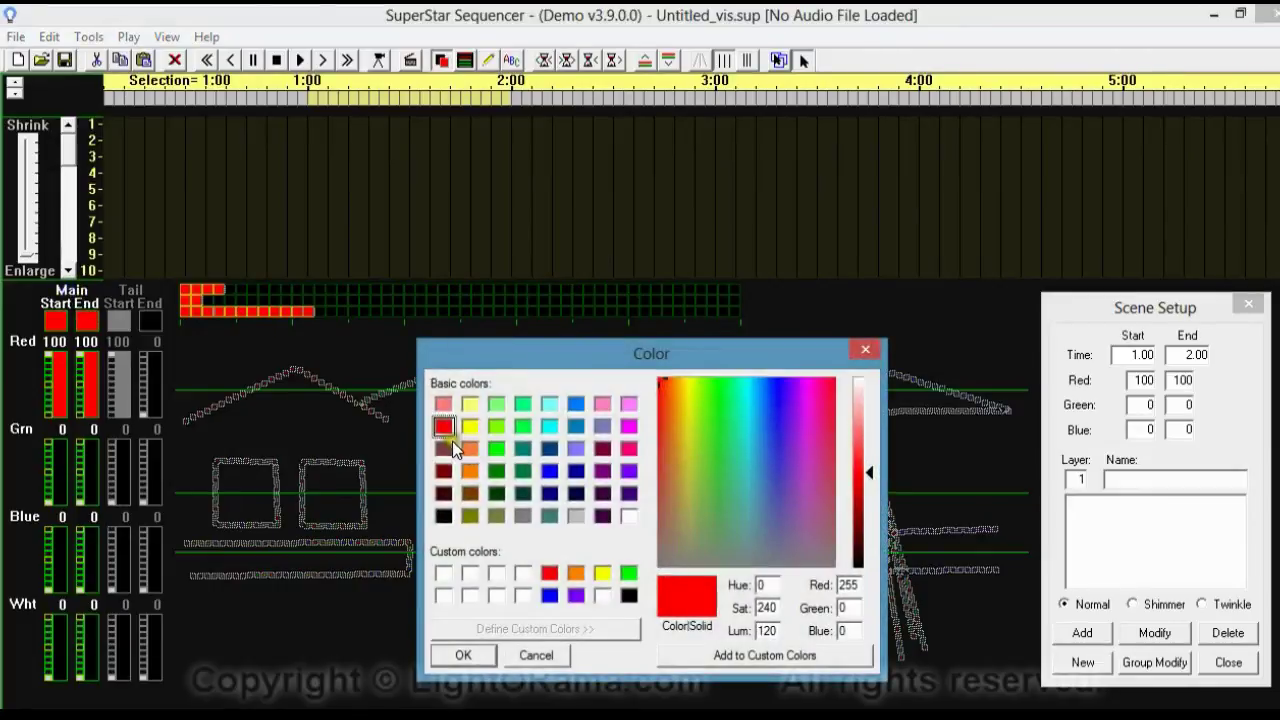
pyautogui.click(463, 655)
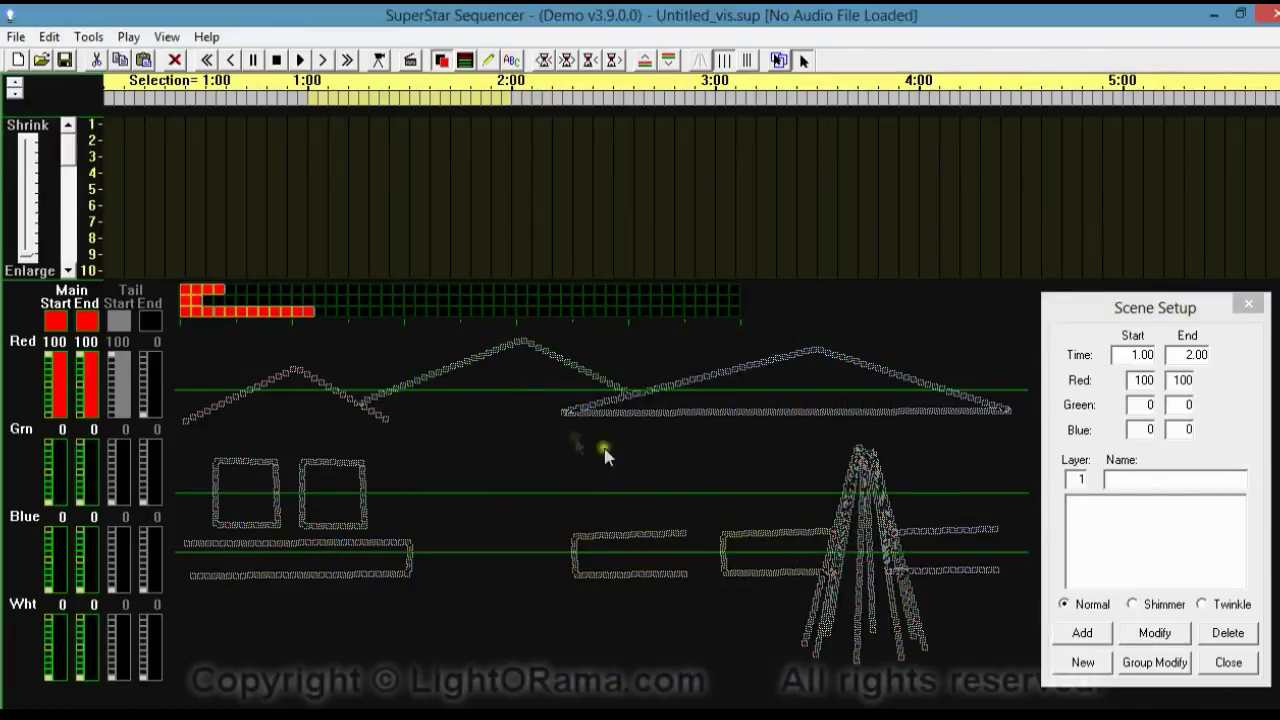
pyautogui.click(1085, 632)
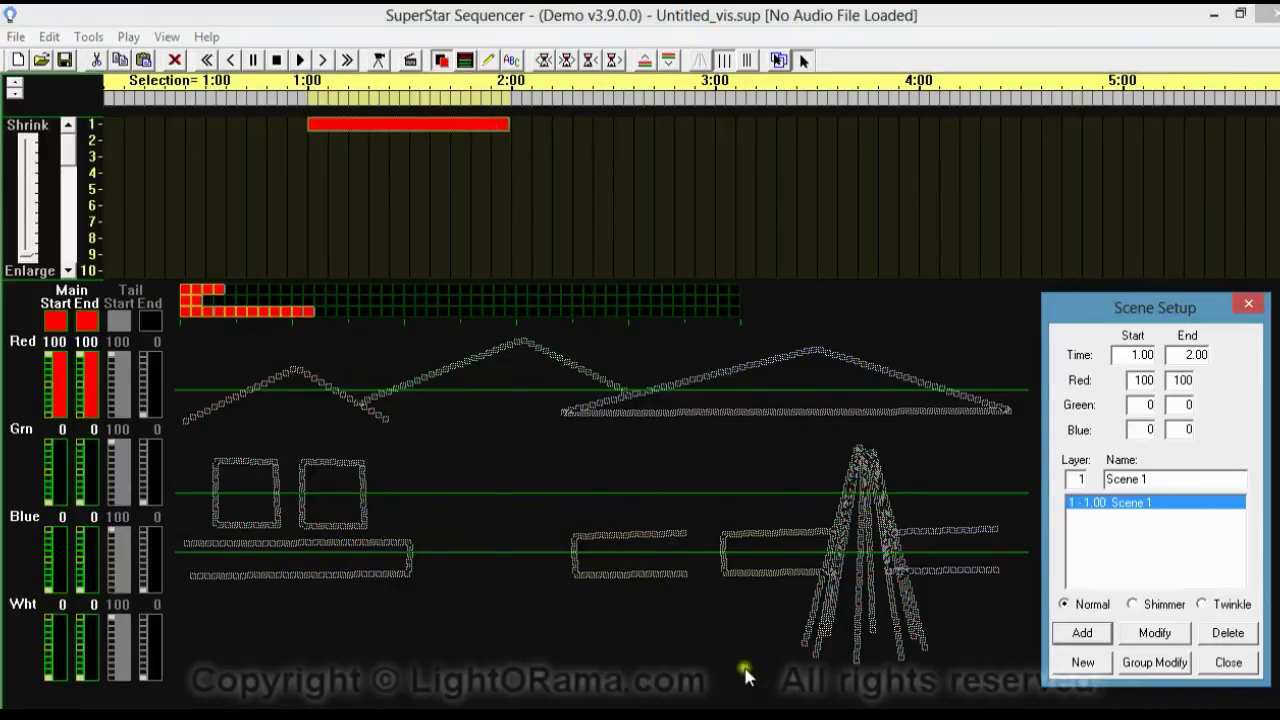
pyautogui.moveTo(1098, 307); pyautogui.dragTo(1078, 343)
pyautogui.press('Escape')
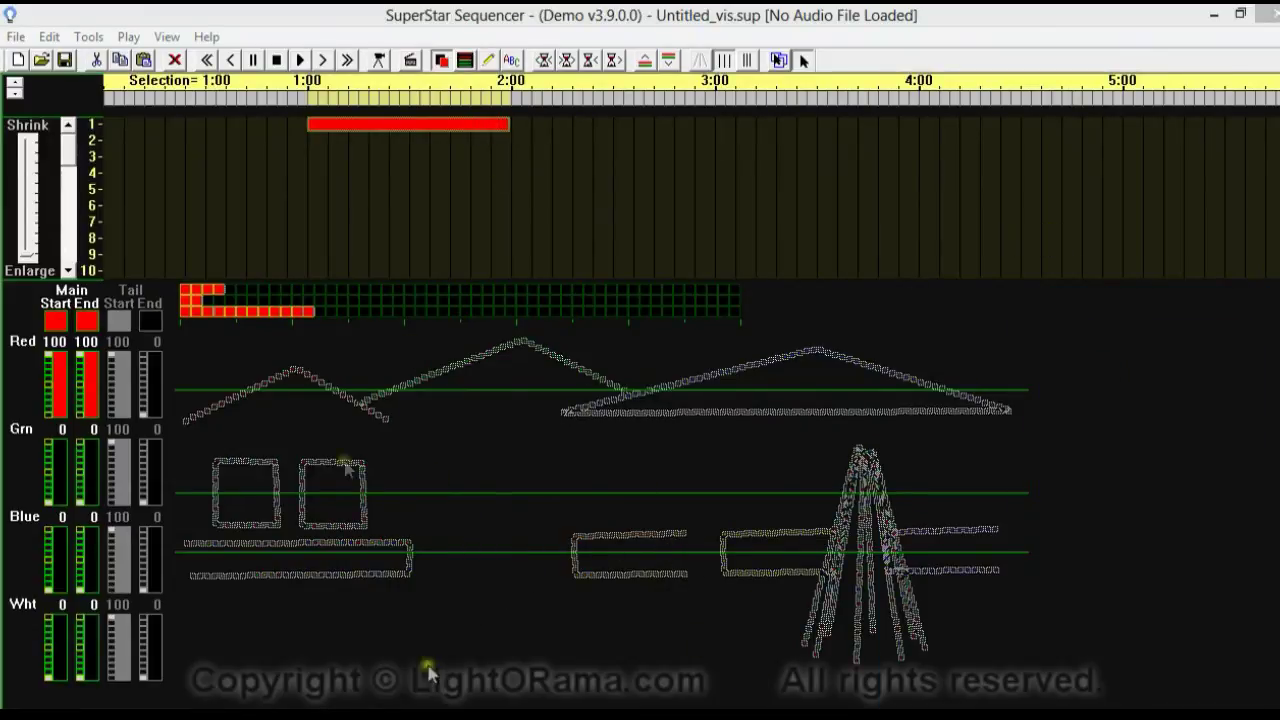
# Play the sequence twice to preview the red scene on the visualization, stopping playback each time.
pyautogui.click(302, 60)
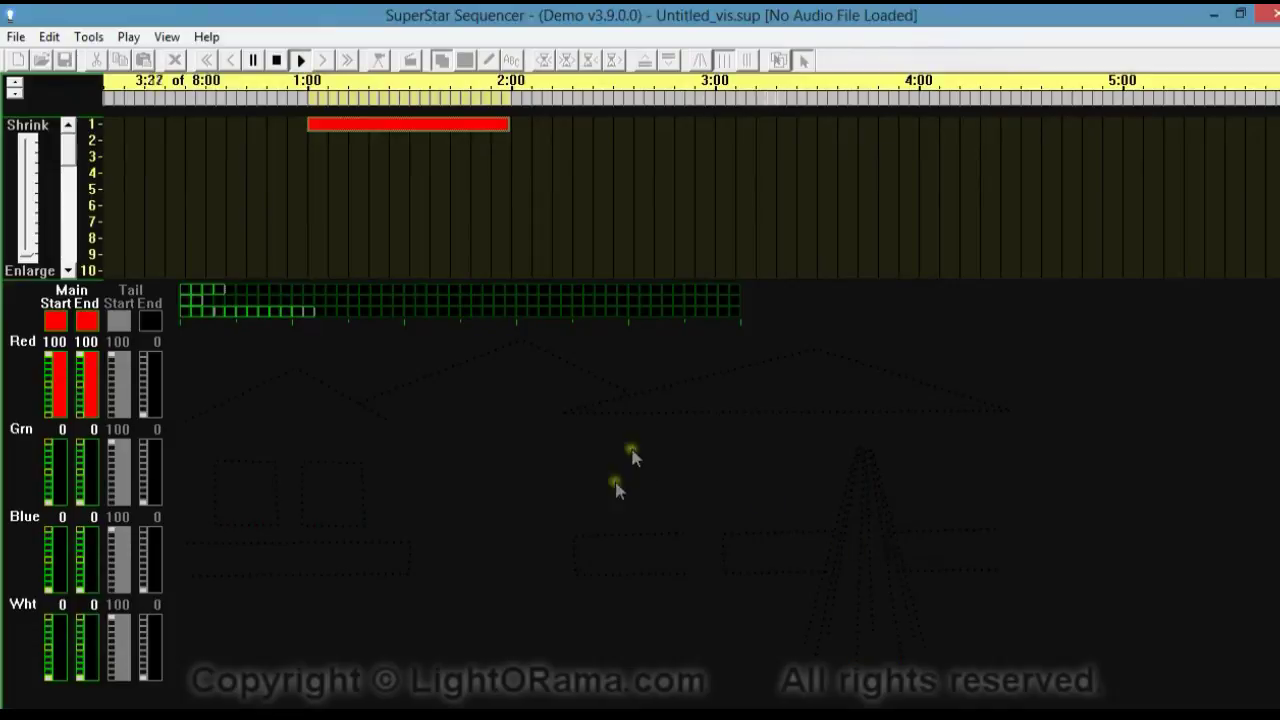
pyautogui.click(277, 60)
pyautogui.click(300, 60)
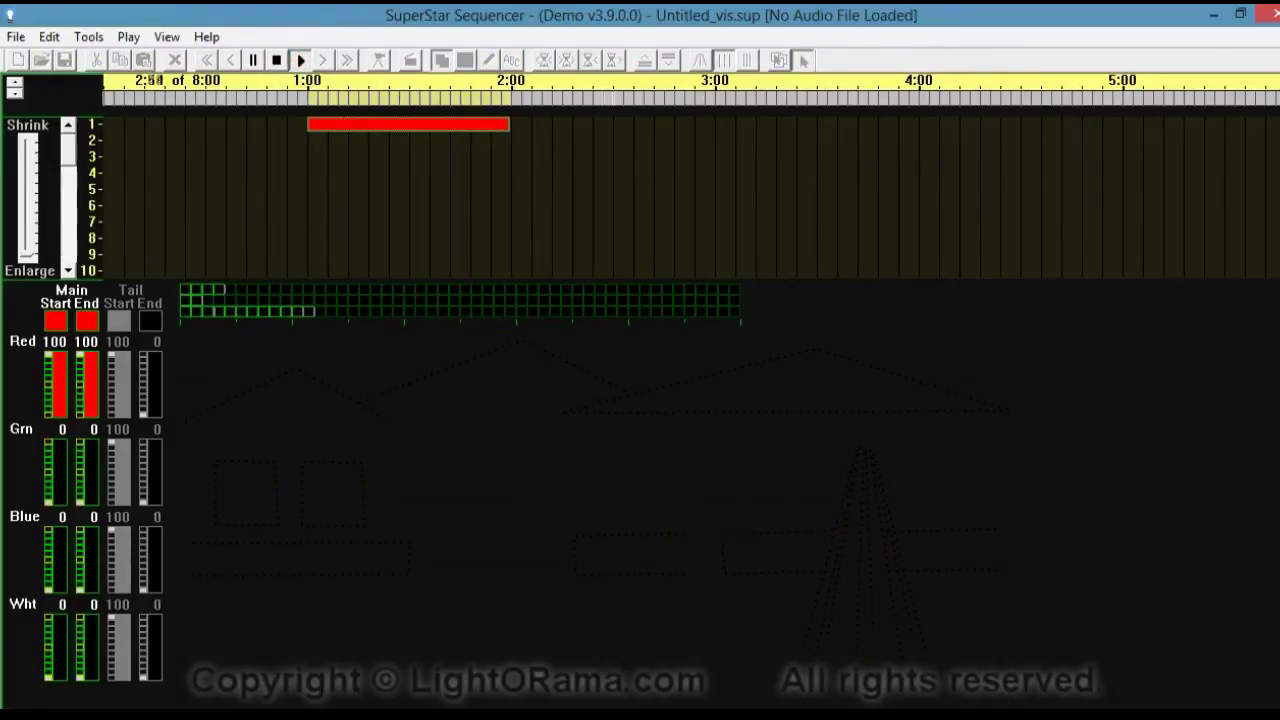
pyautogui.click(277, 60)
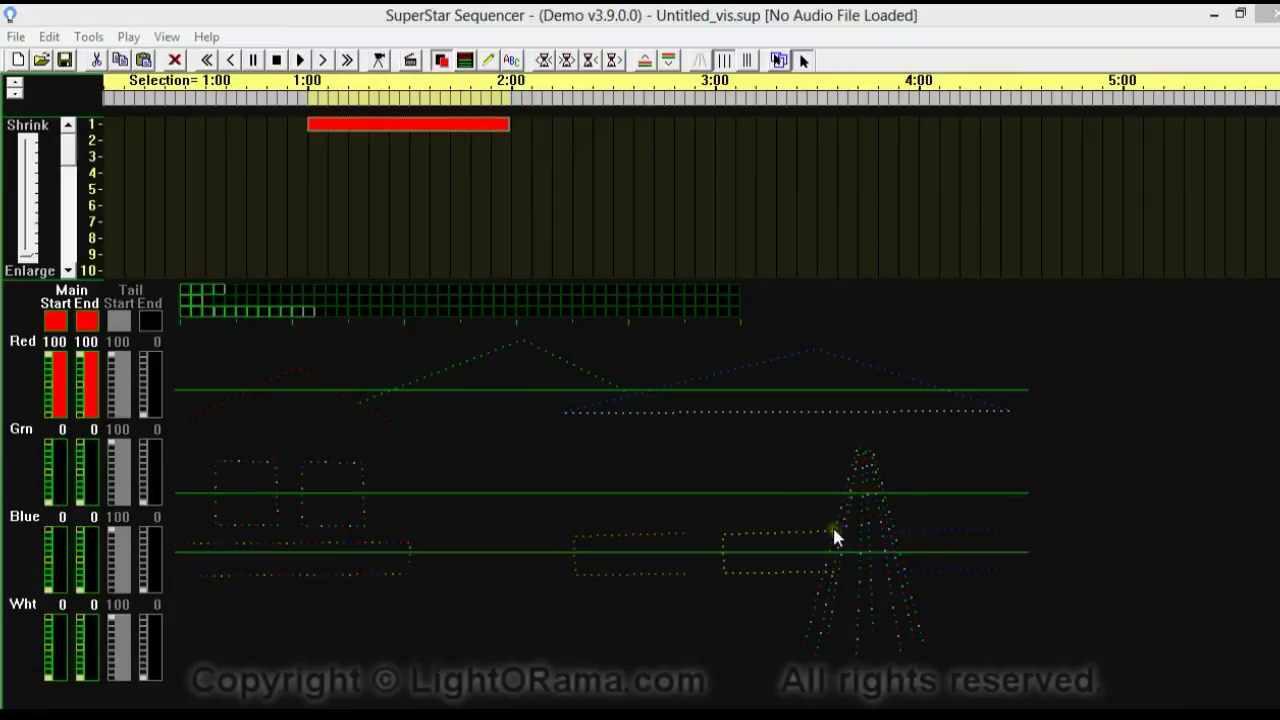
# Reopen Scene Setup and copy the red scene to start at 2.00 on layer 1.
pyautogui.click(777, 60)
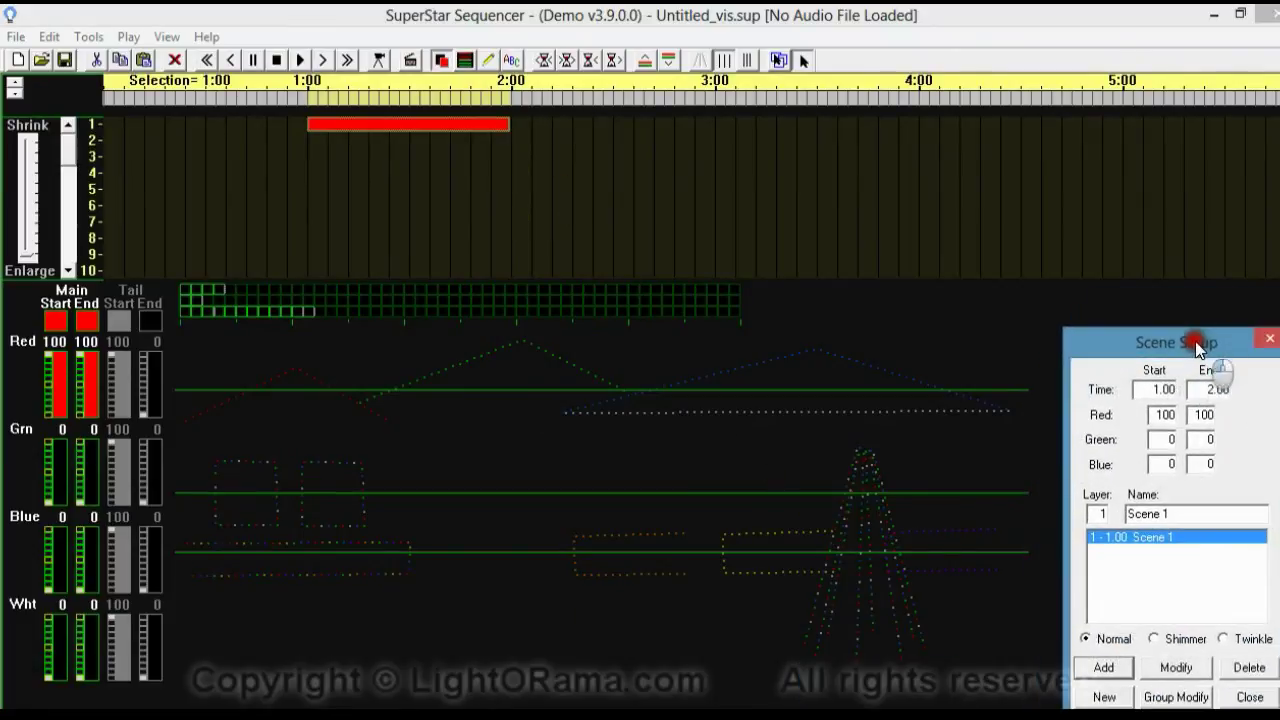
pyautogui.click(453, 125)
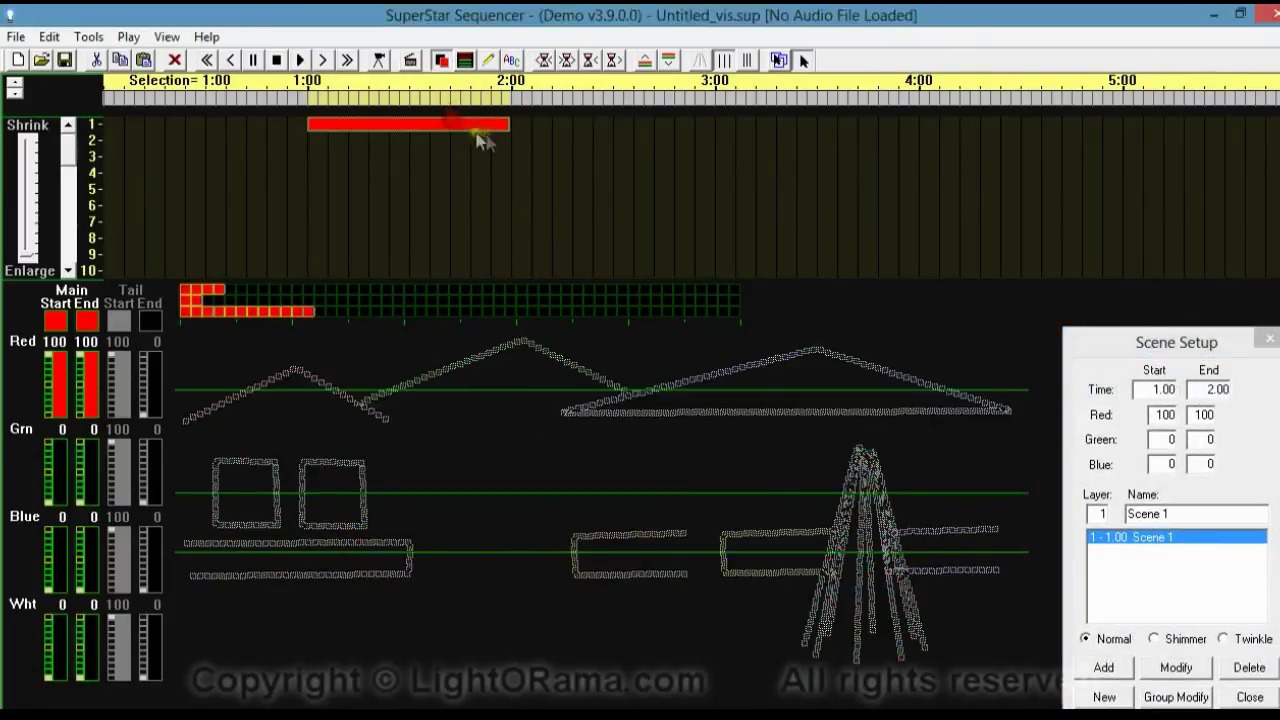
pyautogui.click(120, 60)
pyautogui.click(515, 100)
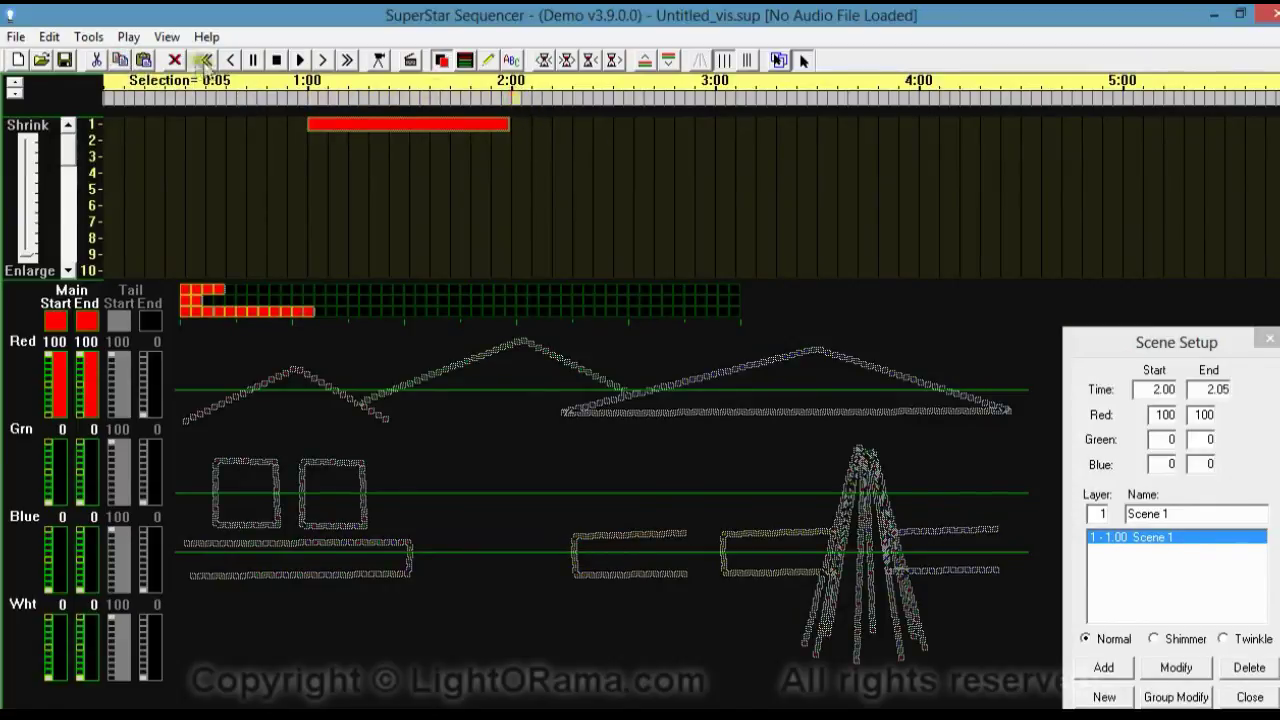
pyautogui.click(144, 60)
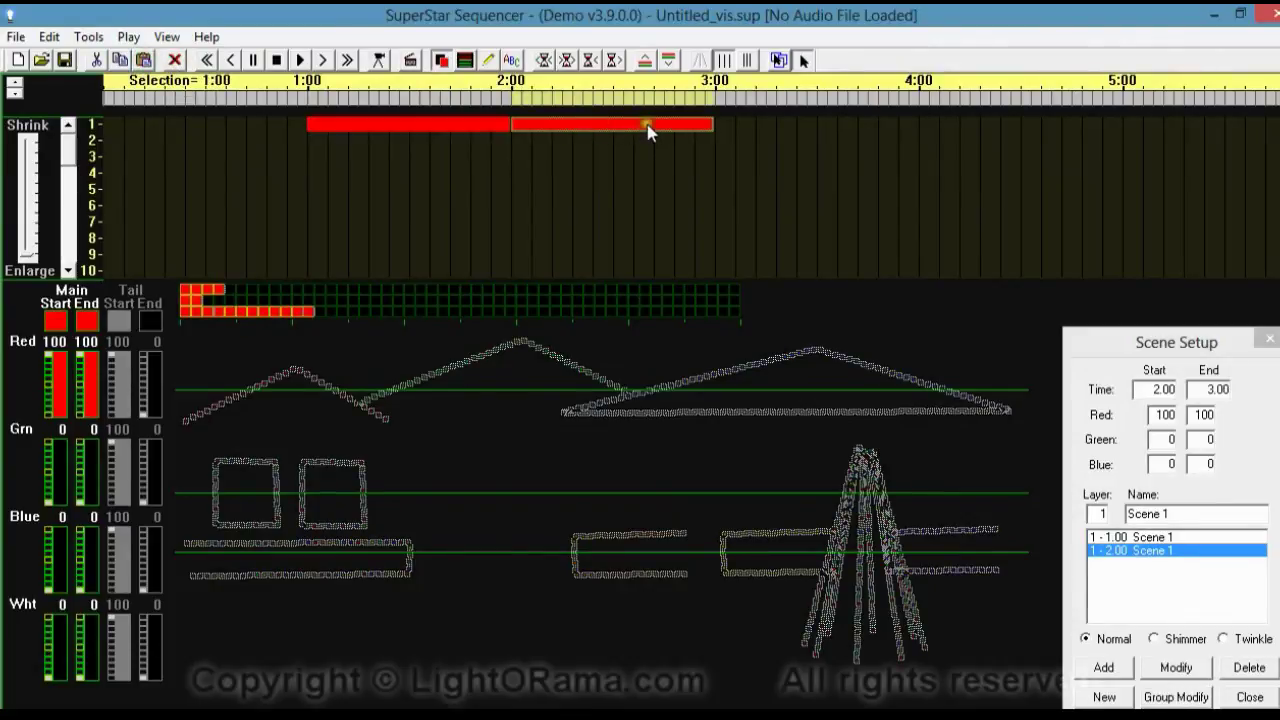
# Change the 2.00–3.00 scene's start and end colors to green, shift Scene Setup upward, and apply the modification.
pyautogui.click(71, 289)
pyautogui.click(496, 448)
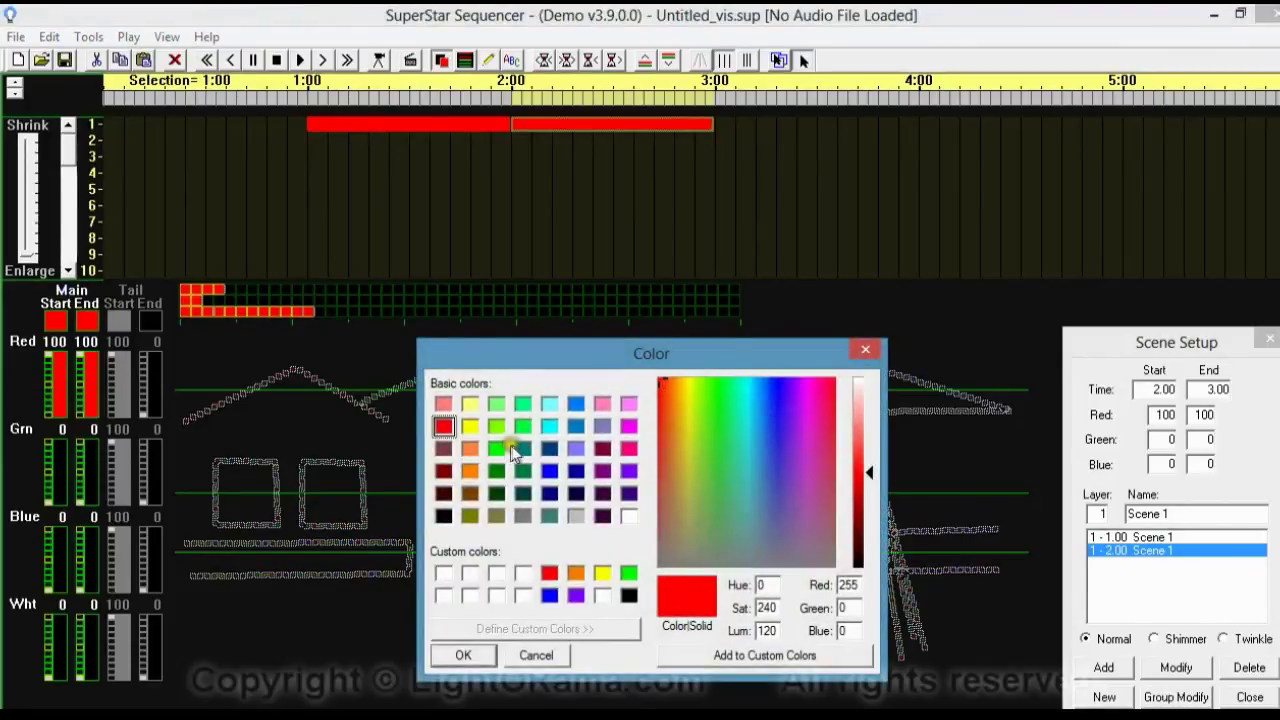
pyautogui.click(487, 654)
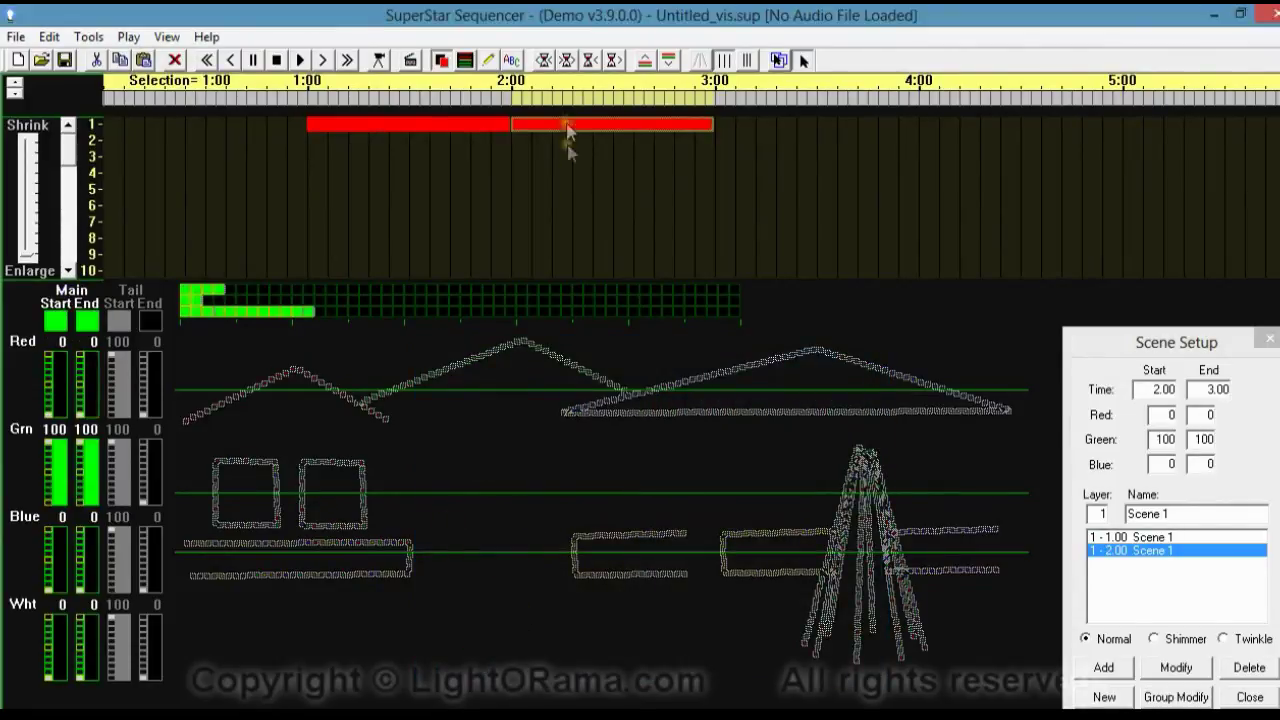
pyautogui.moveTo(1112, 342); pyautogui.dragTo(1149, 287)
pyautogui.click(1109, 618)
# Play the sequence to preview the red and green scenes on the visualization, and stop playback.
pyautogui.click(303, 60)
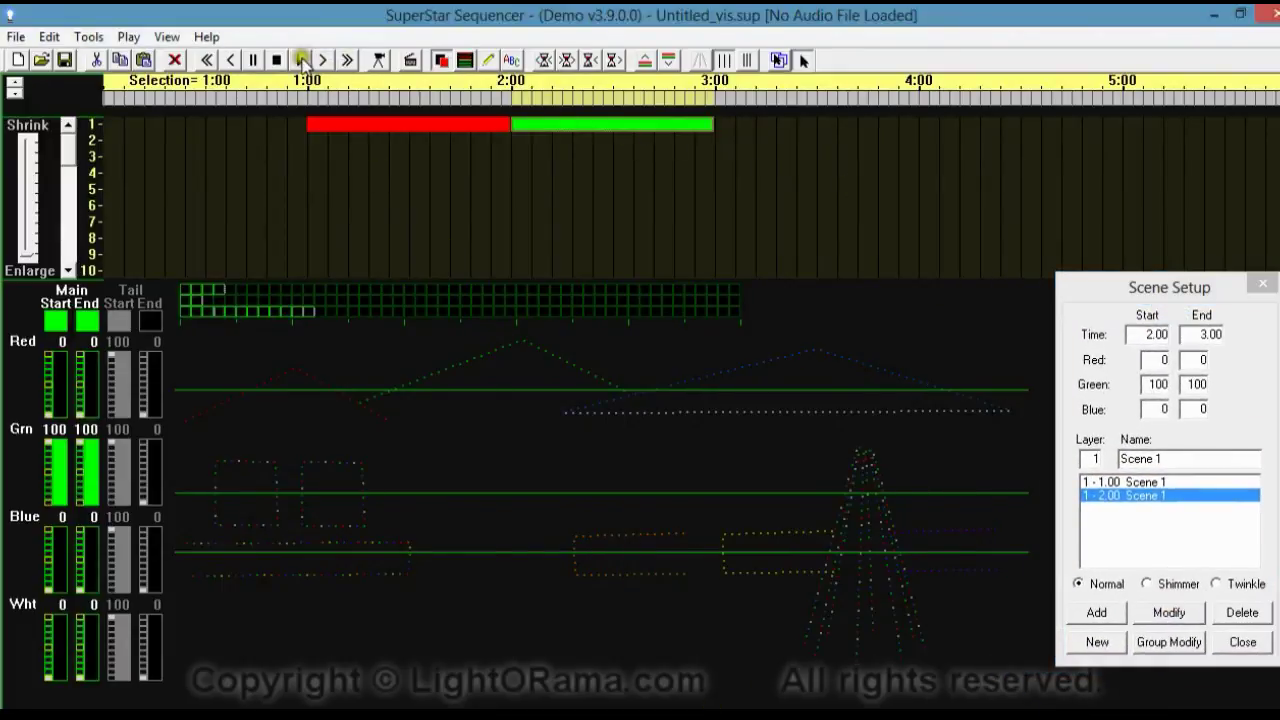
pyautogui.click(303, 60)
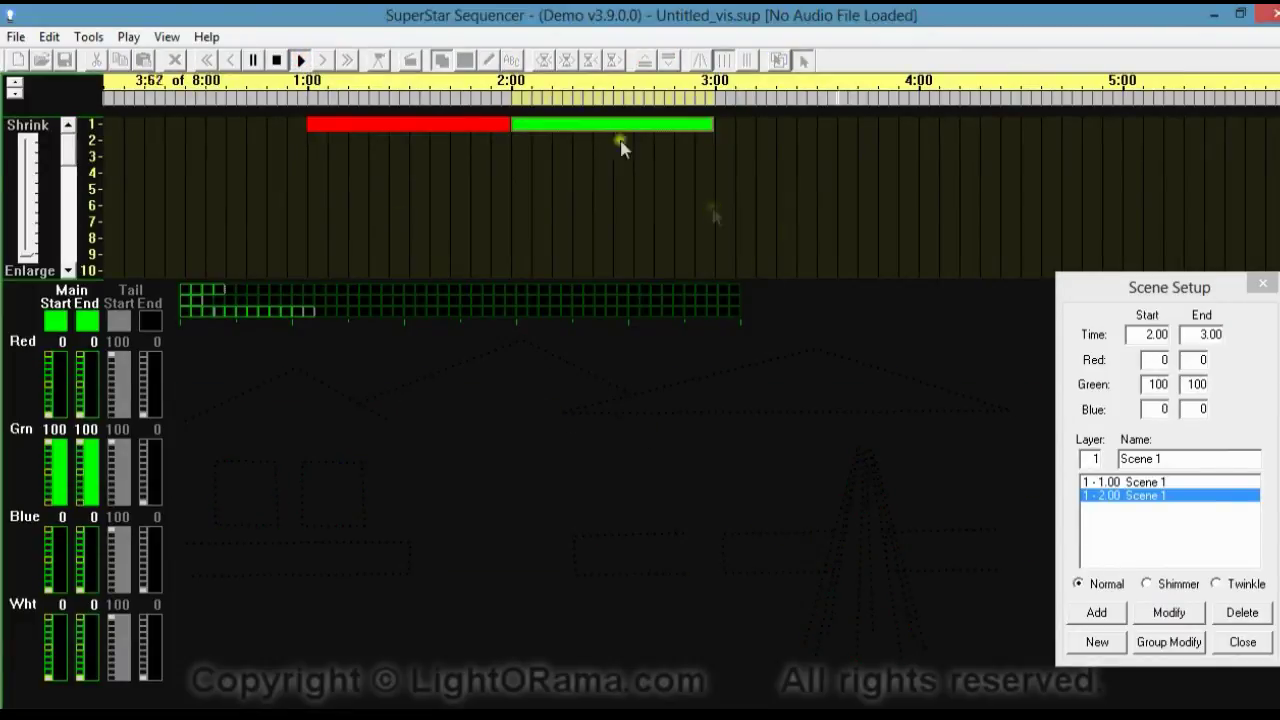
pyautogui.click(277, 60)
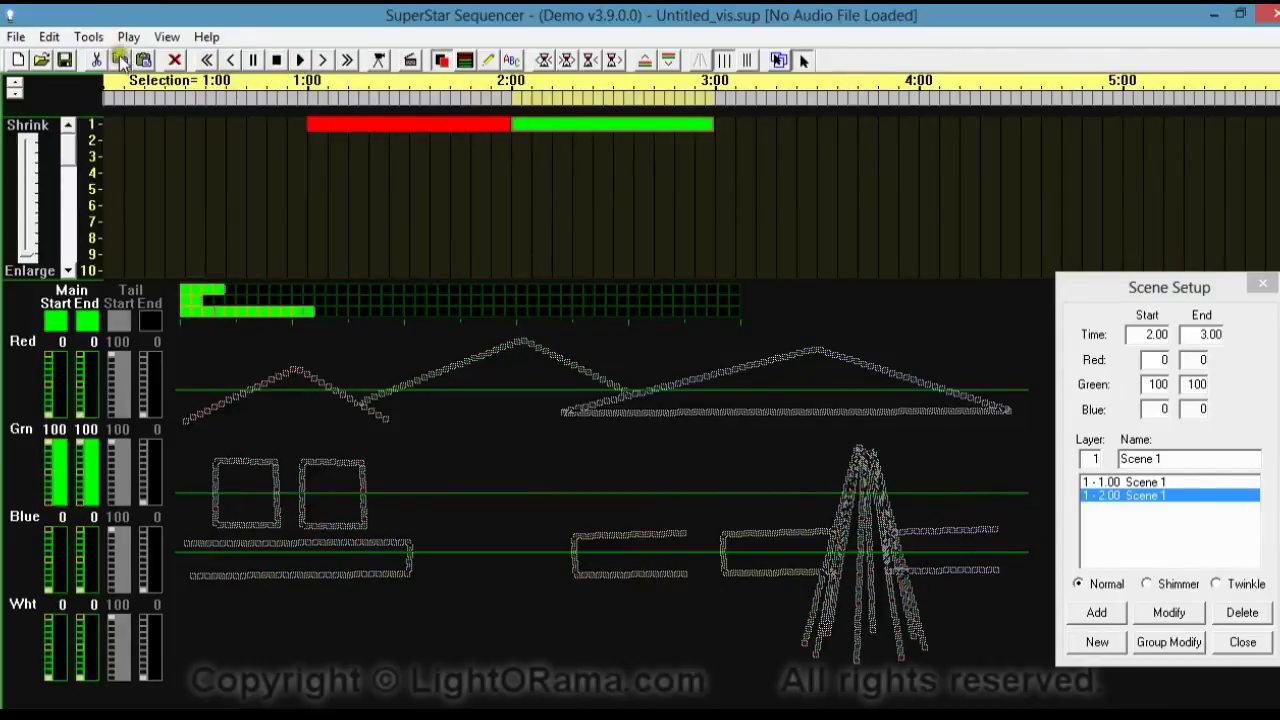
# Copy the green scene to start at 3.00, recolor the copy blue at start and end, and play the sequence.
pyautogui.click(718, 94)
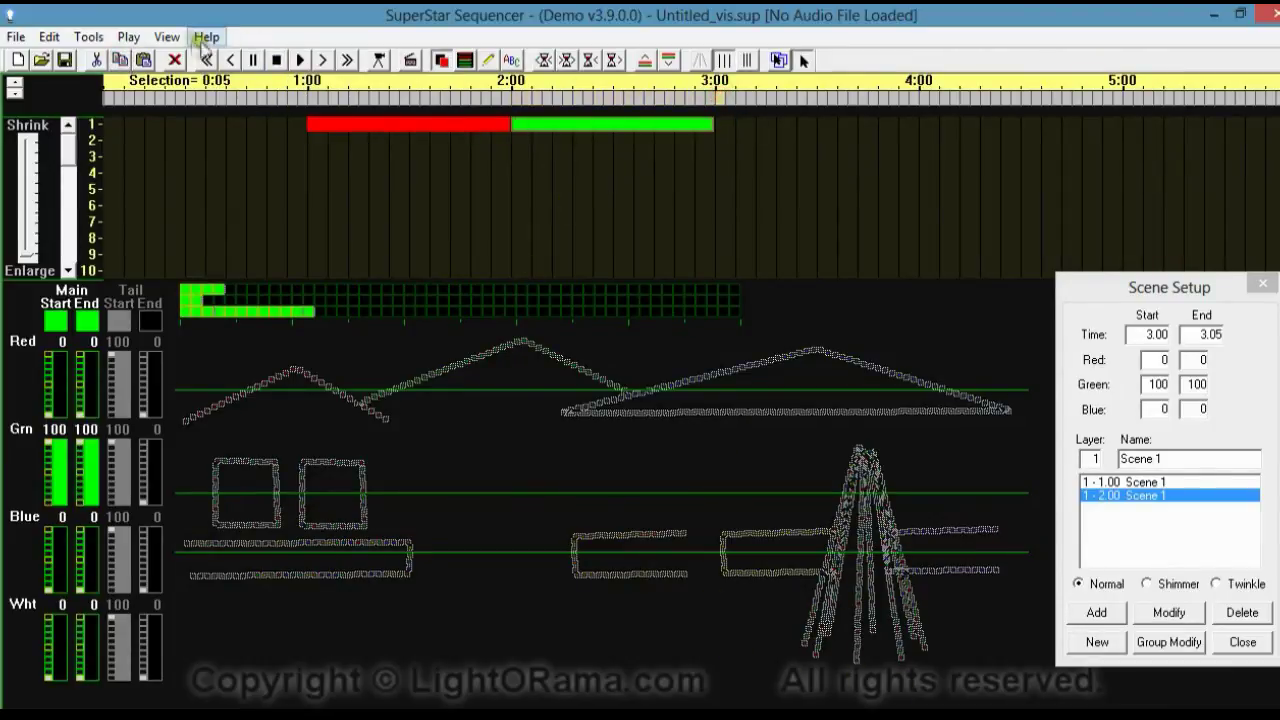
pyautogui.click(145, 59)
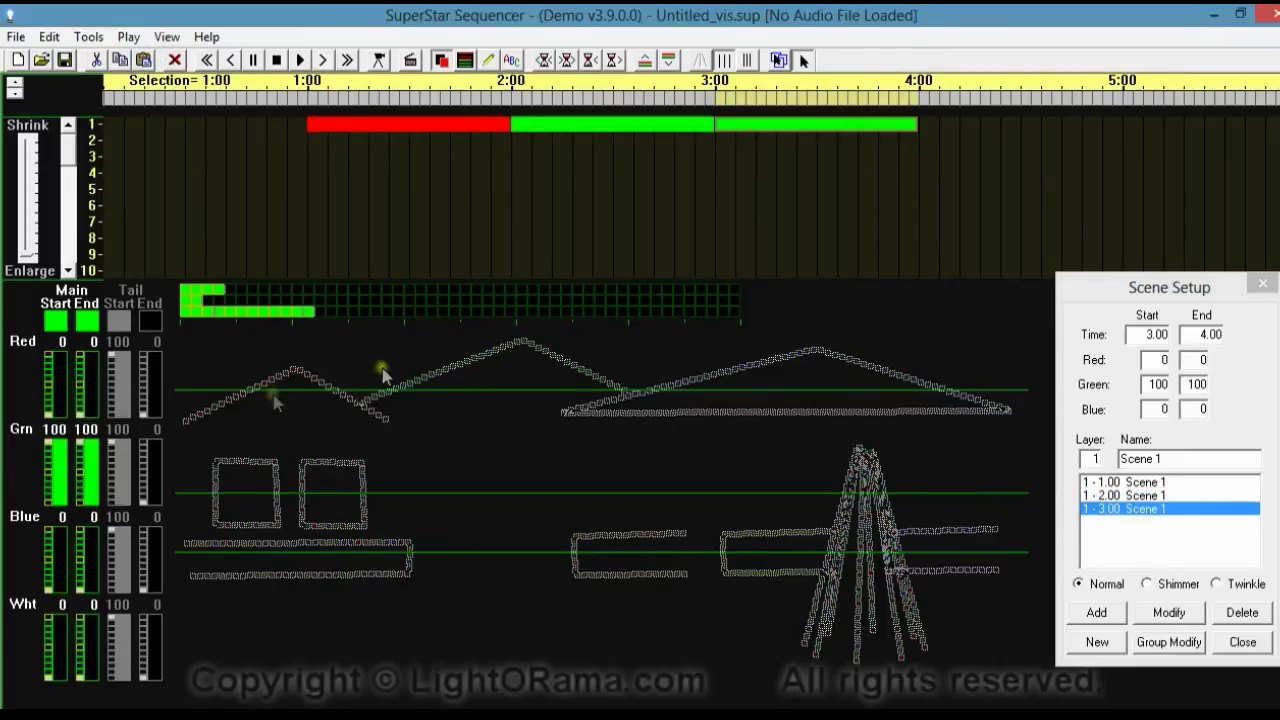
pyautogui.click(87, 318)
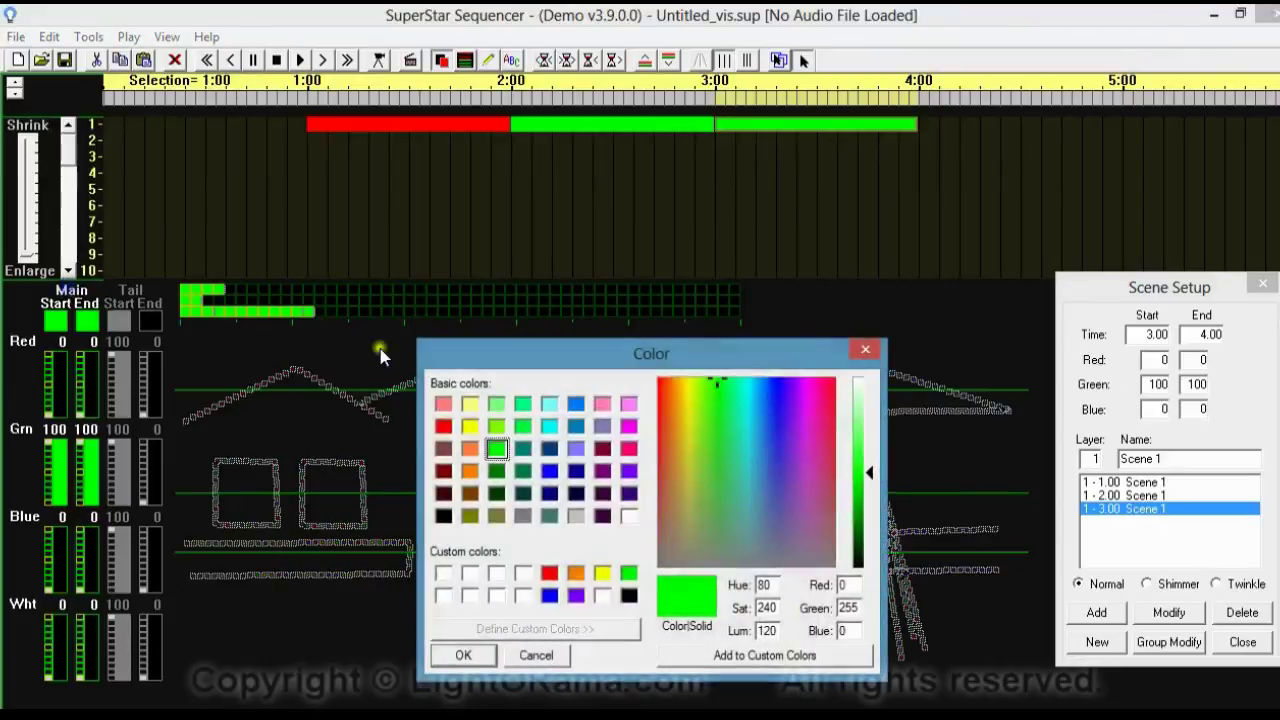
pyautogui.click(549, 471)
pyautogui.click(465, 655)
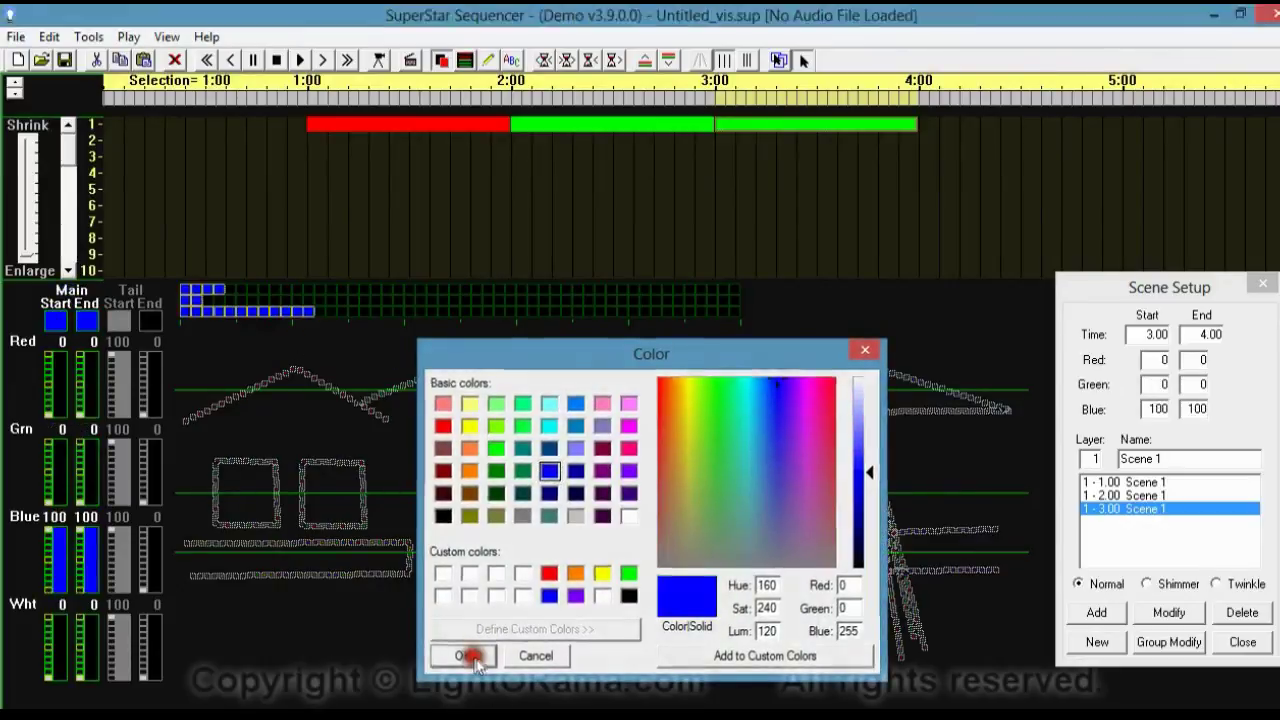
pyautogui.click(1167, 612)
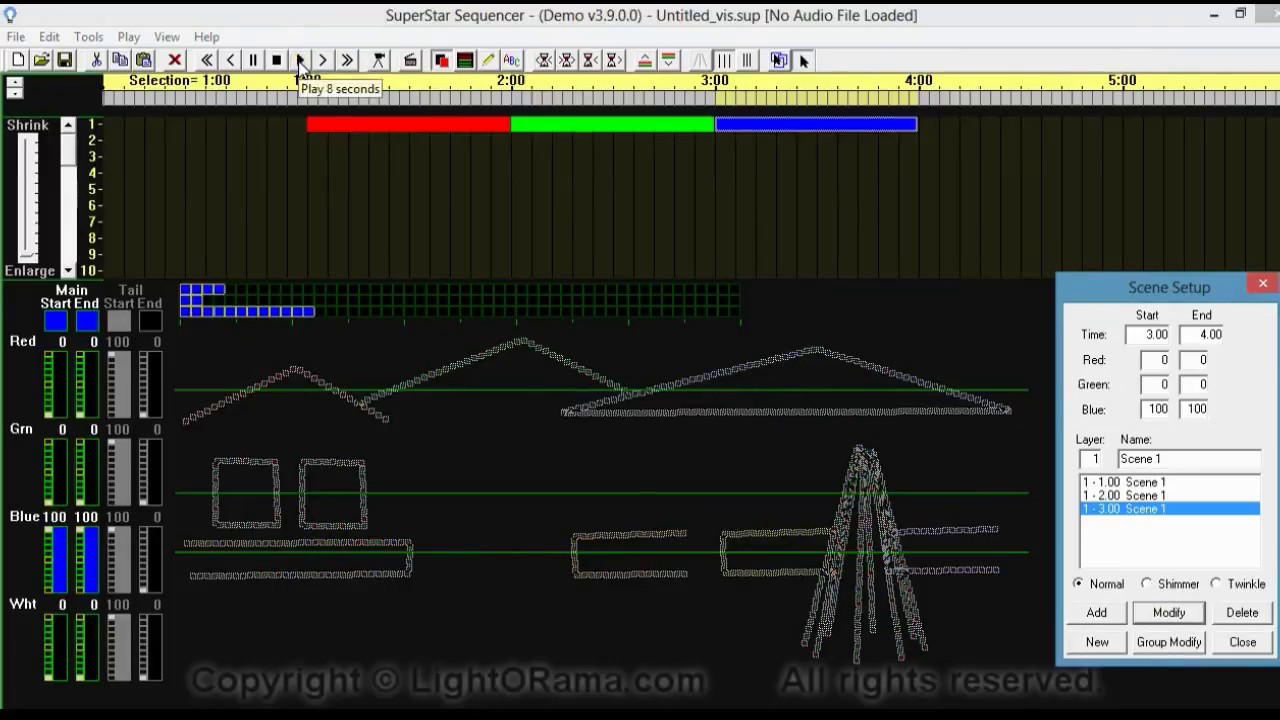
pyautogui.click(300, 60)
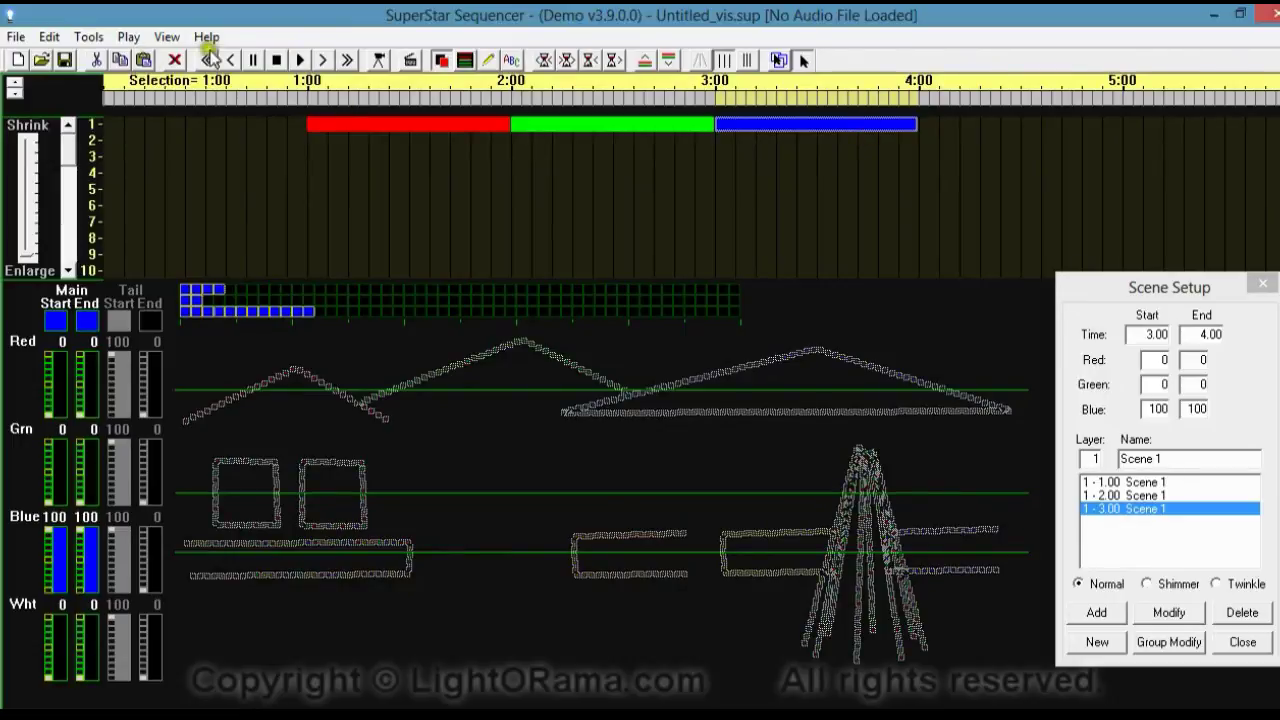
# Copy the blue scene to start at 4.00 on layer 1.
pyautogui.click(922, 108)
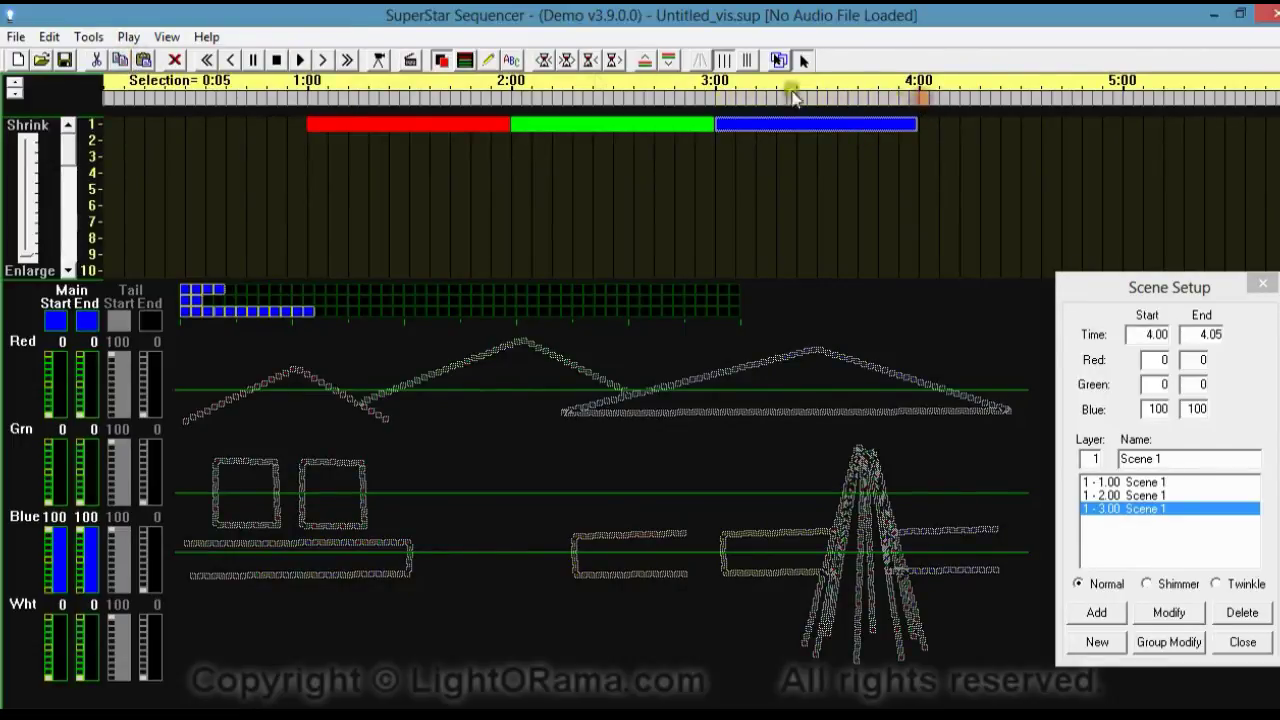
pyautogui.click(143, 60)
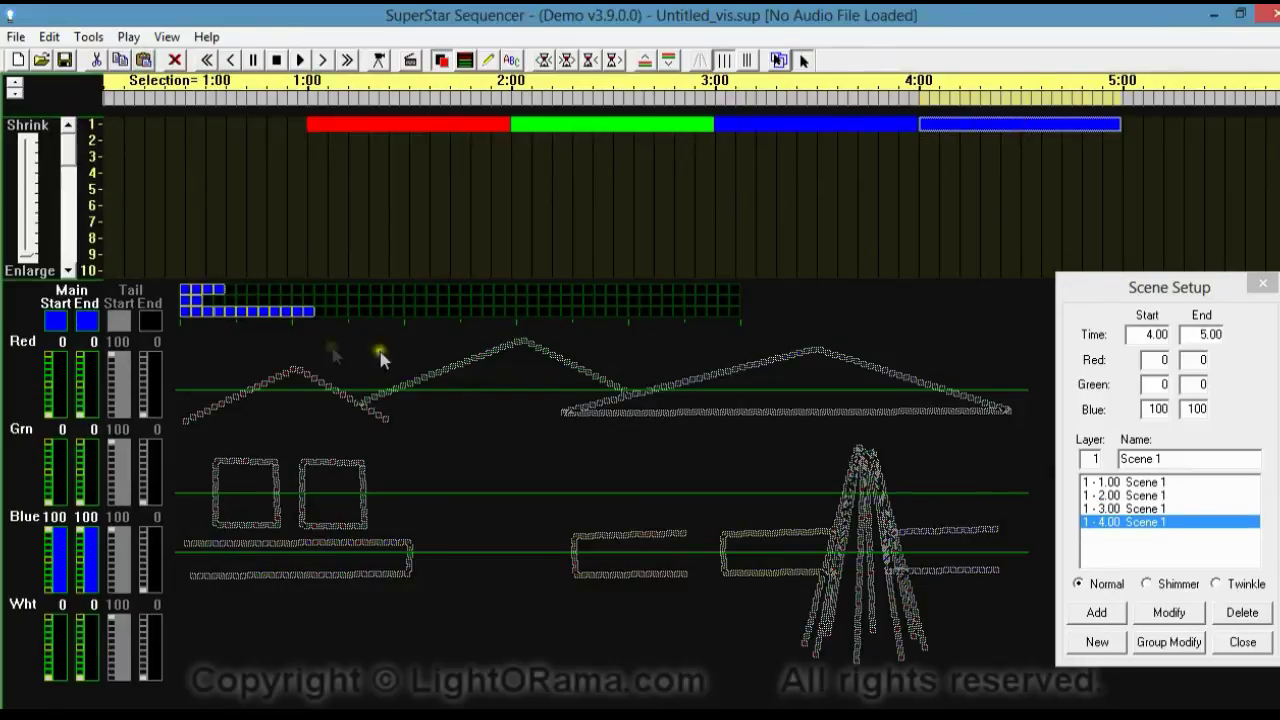
# Set the start and end RGB colors to white for the scene at 4.00.
pyautogui.click(88, 324)
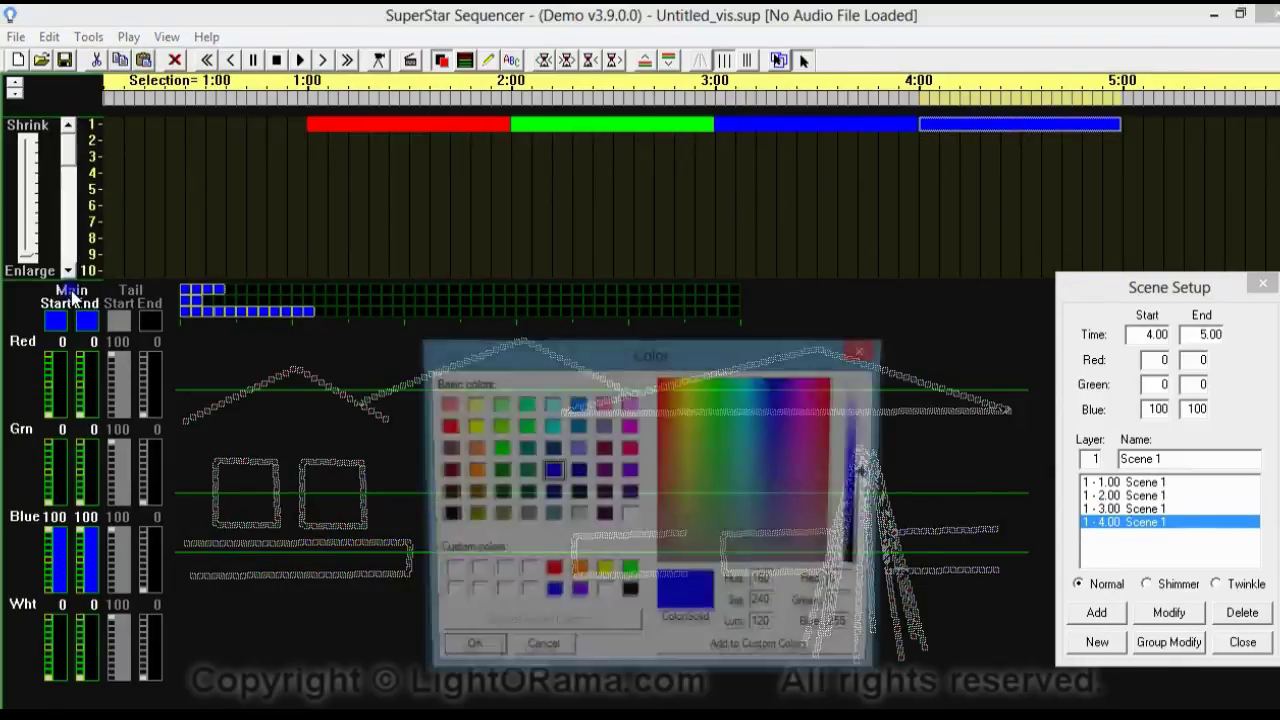
pyautogui.click(631, 515)
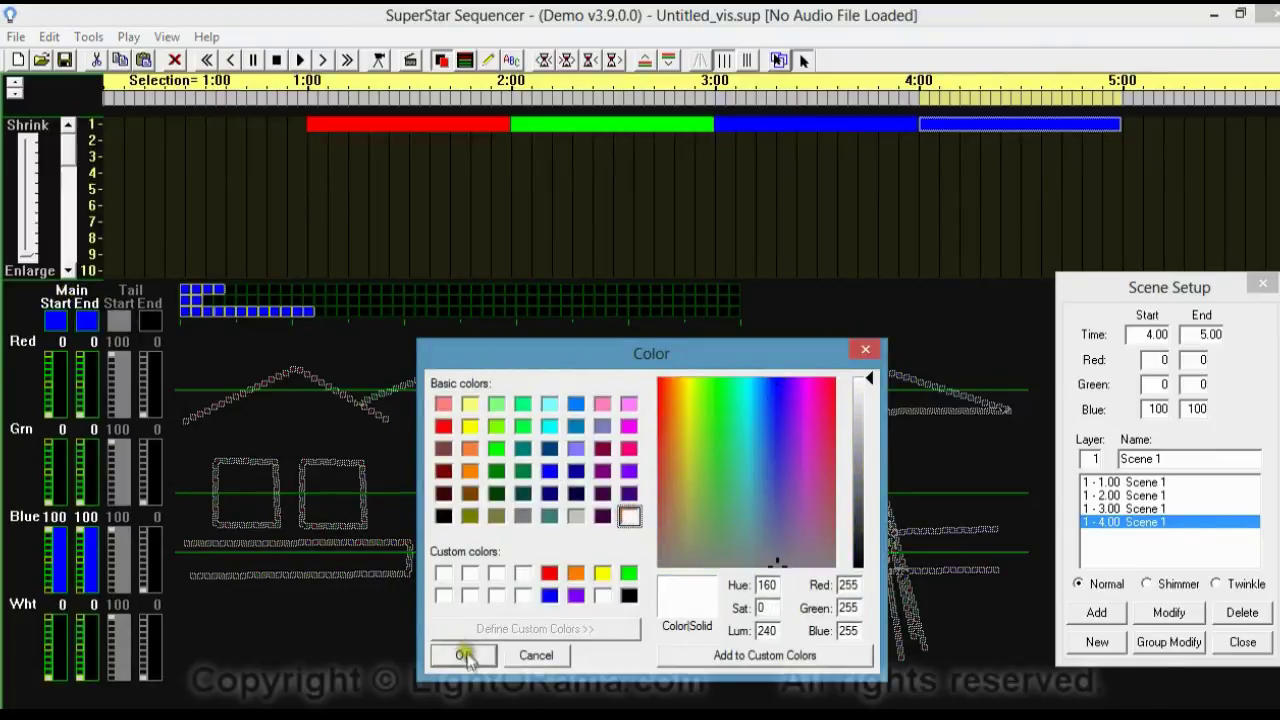
pyautogui.click(464, 655)
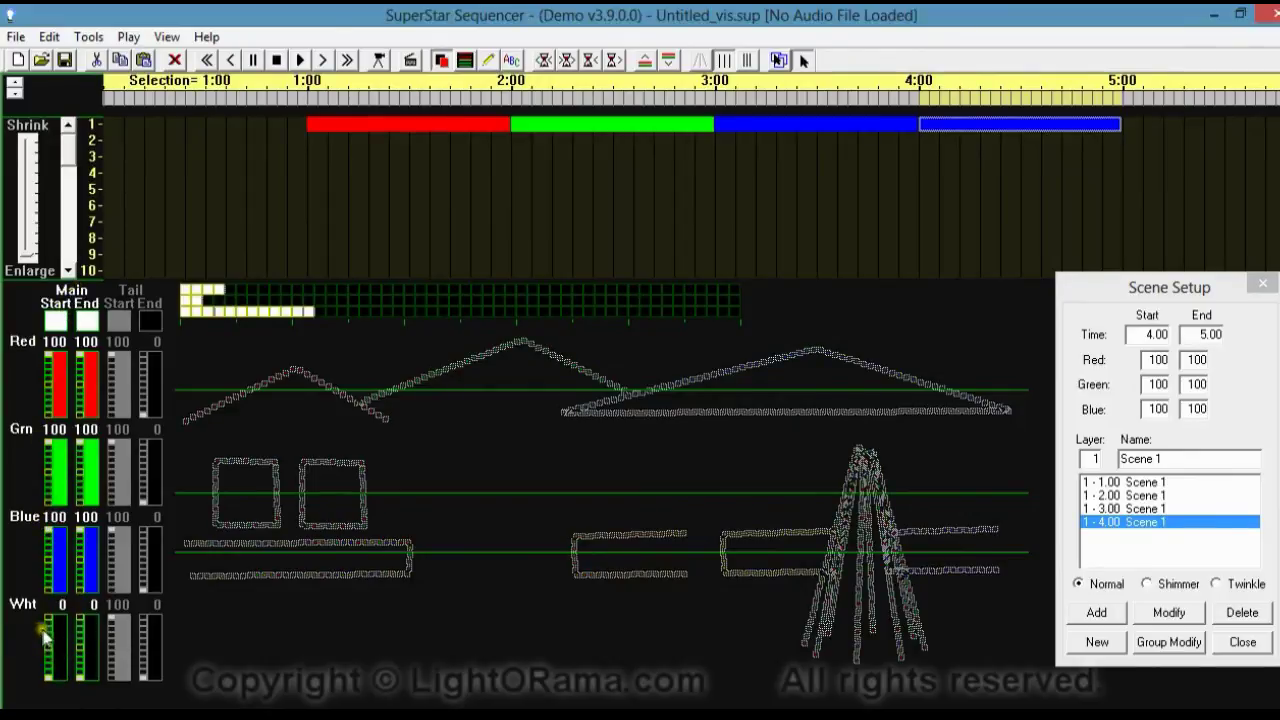
# Set the 4.00 scene's RGB color to black and its white channel to 100 at start and end, and apply the modification.
pyautogui.click(87, 320)
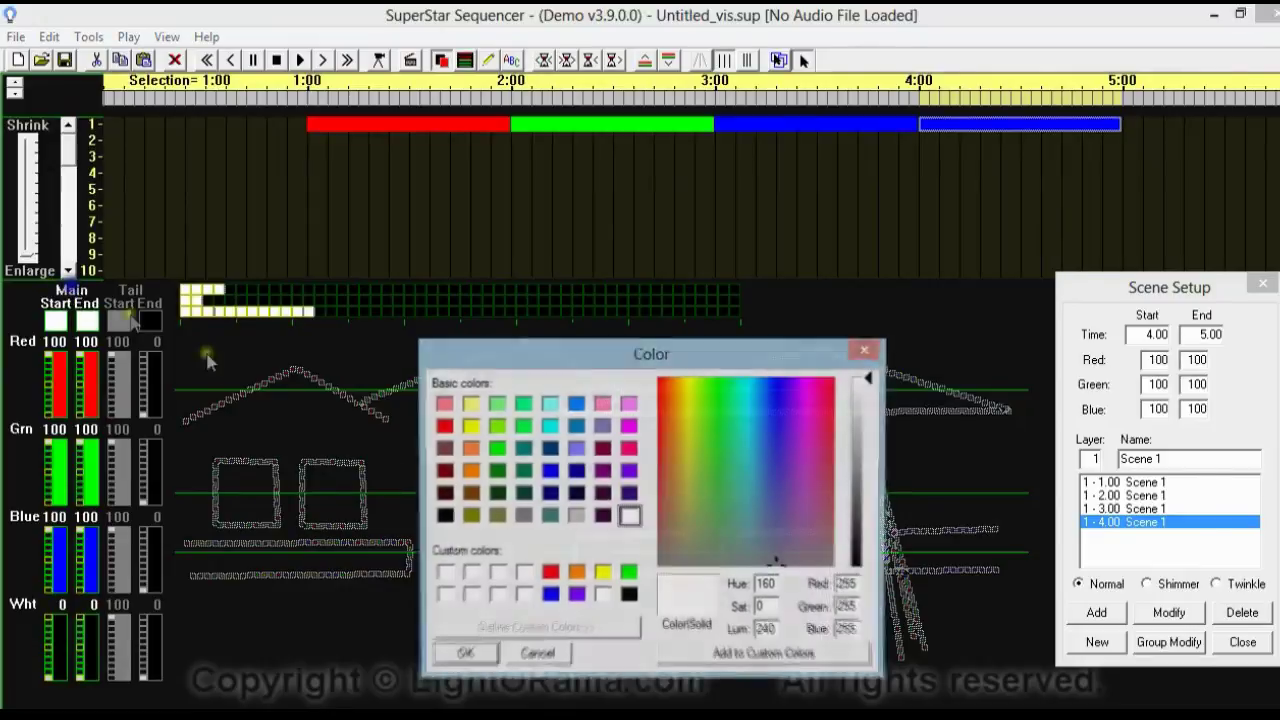
pyautogui.click(629, 595)
pyautogui.click(459, 655)
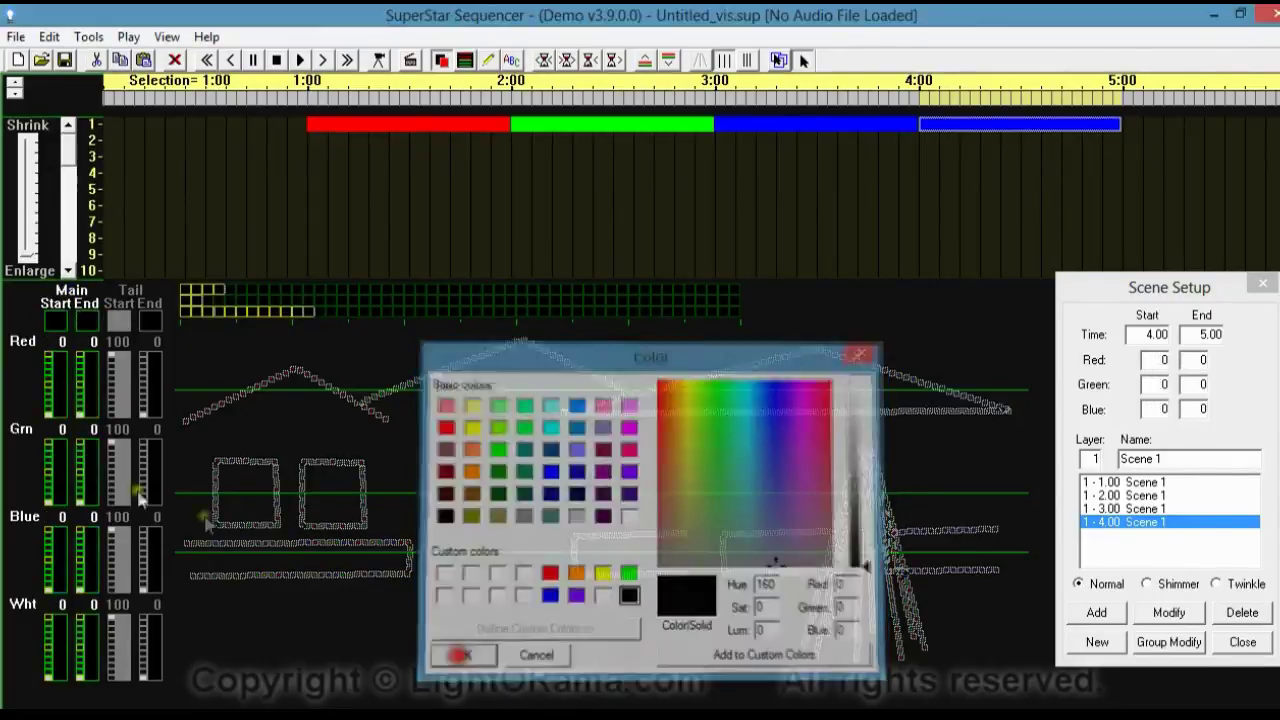
pyautogui.click(52, 622)
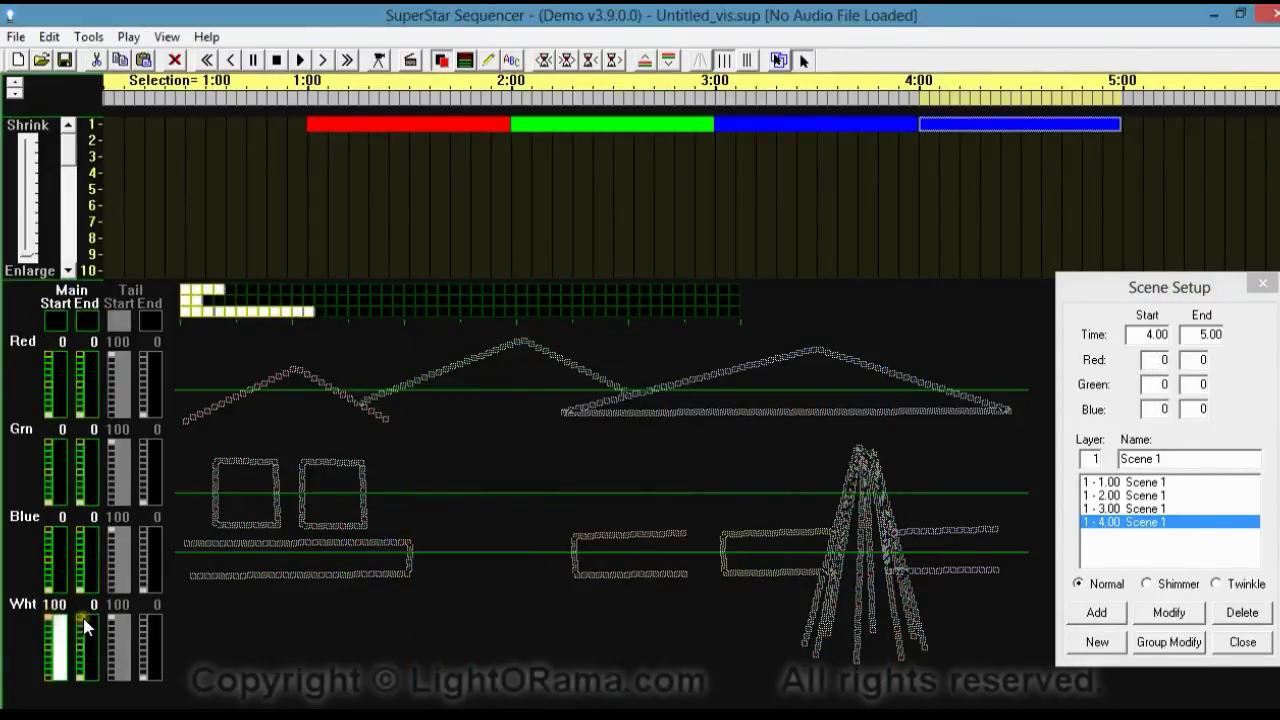
pyautogui.click(86, 620)
pyautogui.click(1168, 613)
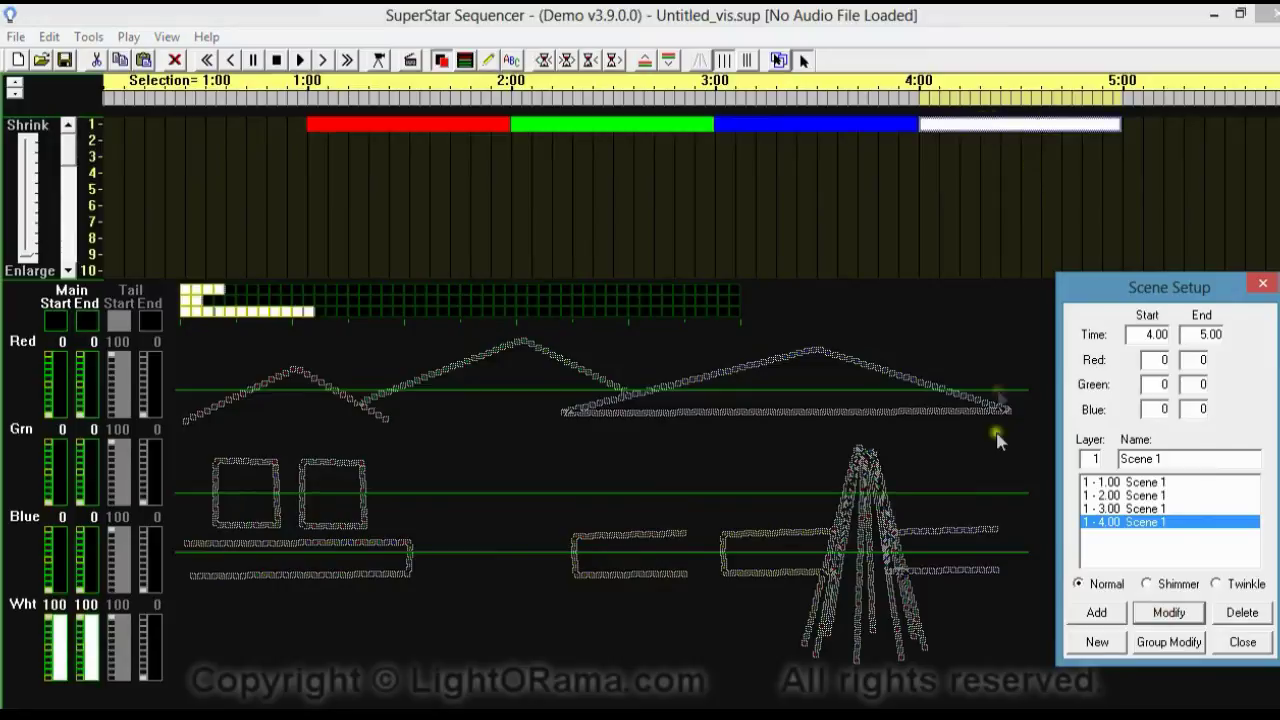
# Play the sequence to preview all four colored scenes, and stop playback.
pyautogui.click(301, 61)
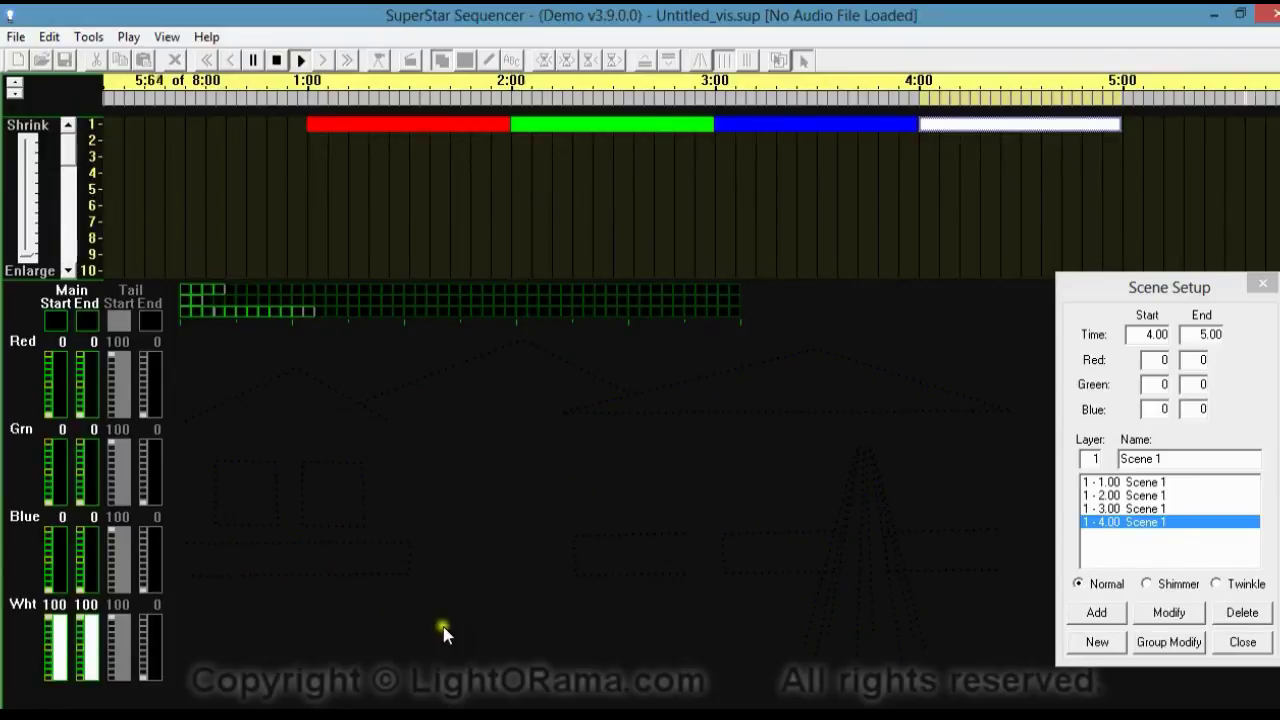
pyautogui.click(279, 62)
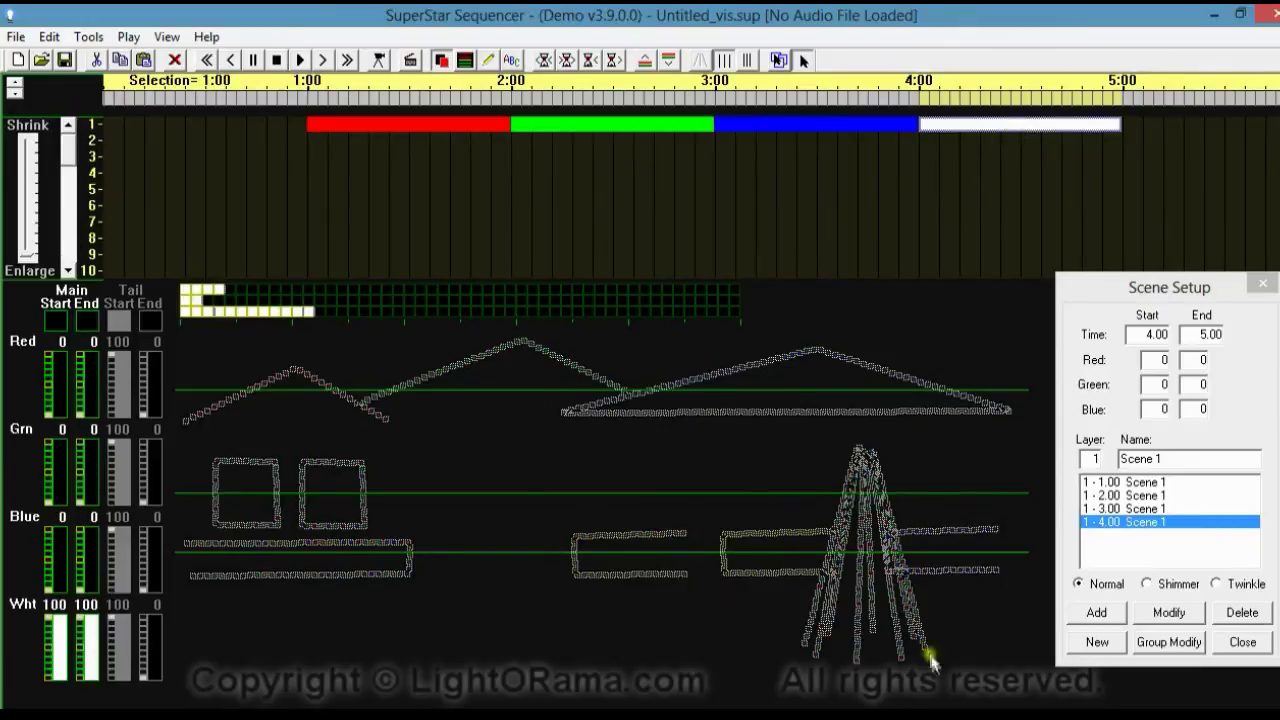
# Modify the white scene to use only the horizontal line under the large roof and several tree strings, and play the sequence.
pyautogui.click(853, 410)
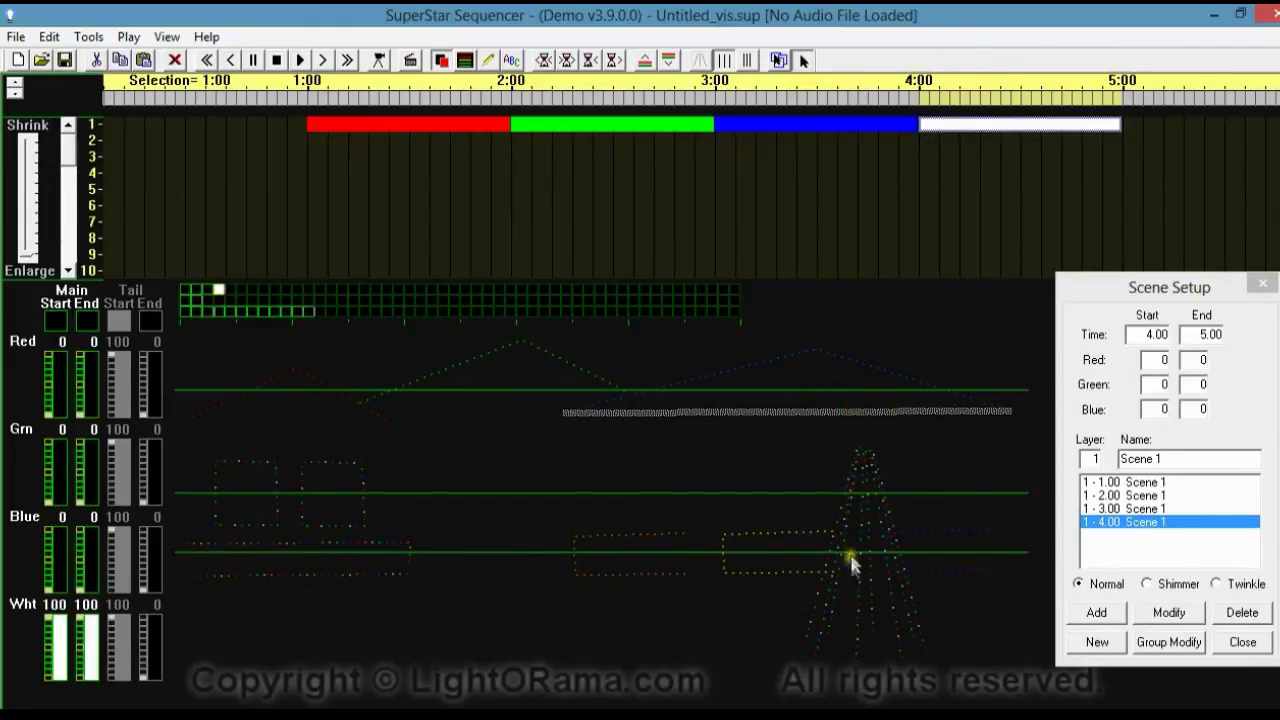
pyautogui.click(843, 503)
pyautogui.click(861, 524)
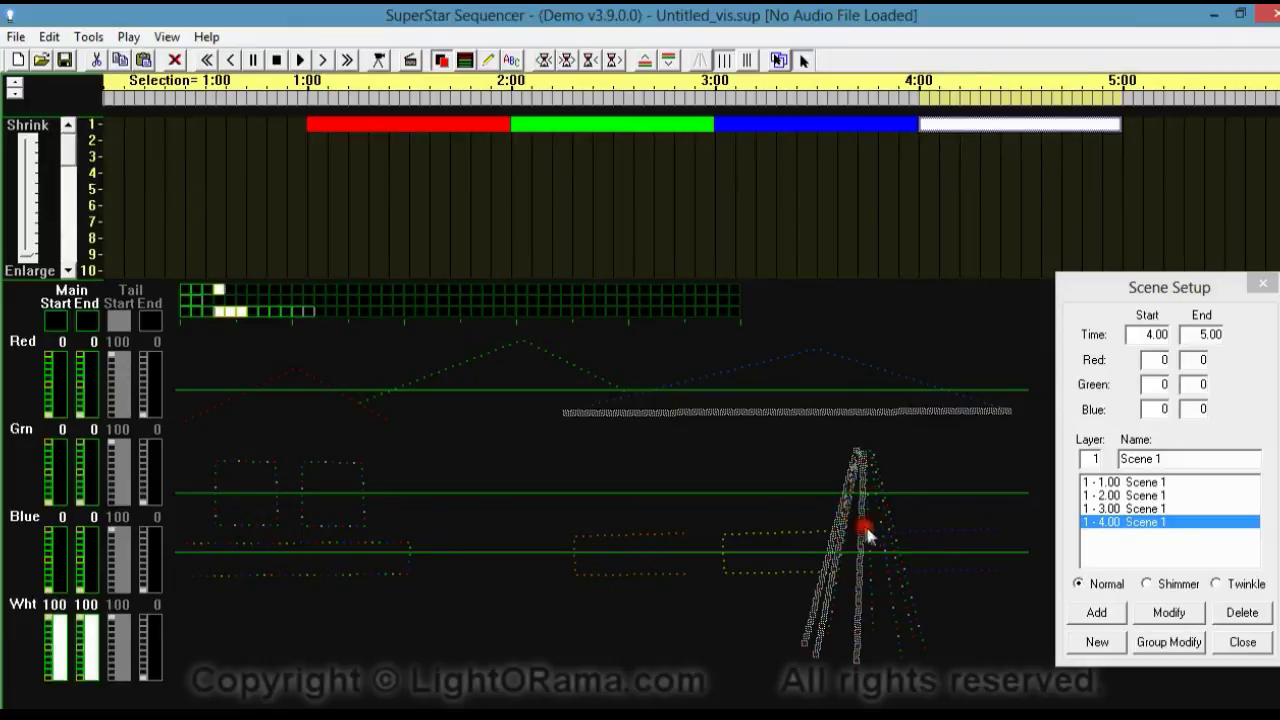
pyautogui.click(887, 532)
pyautogui.click(906, 534)
pyautogui.click(876, 524)
pyautogui.click(1172, 615)
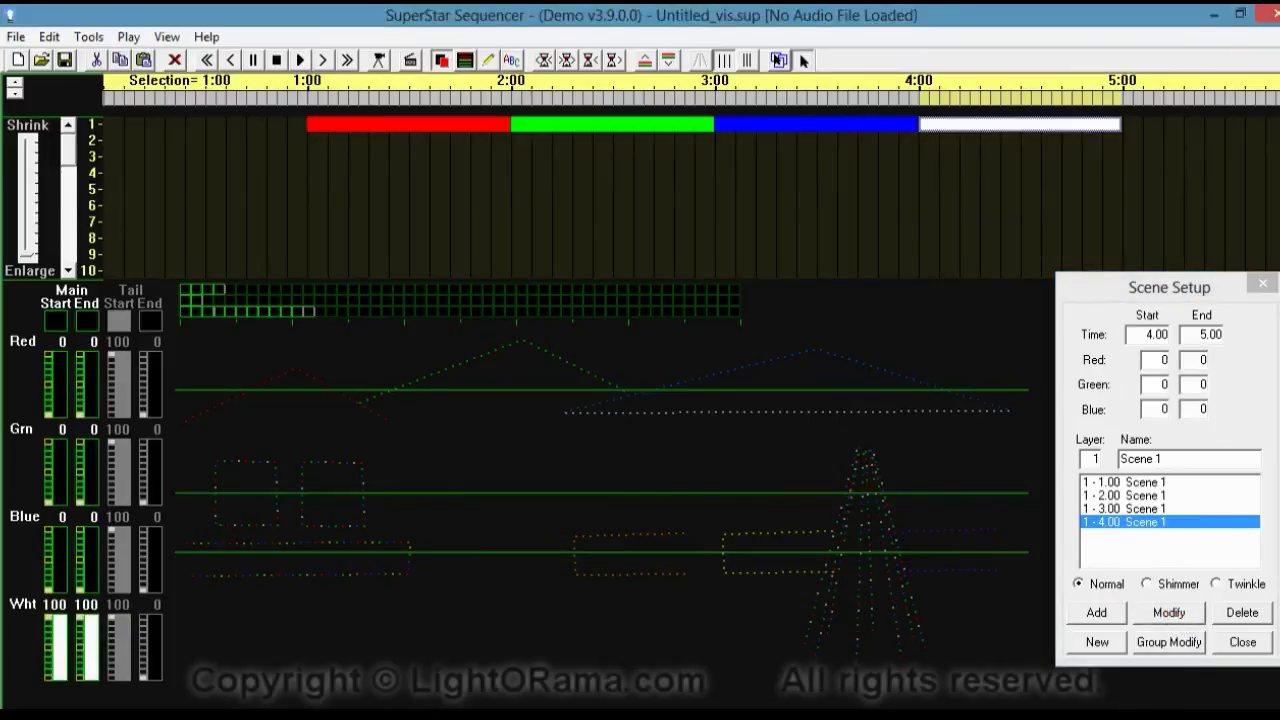
pyautogui.click(299, 60)
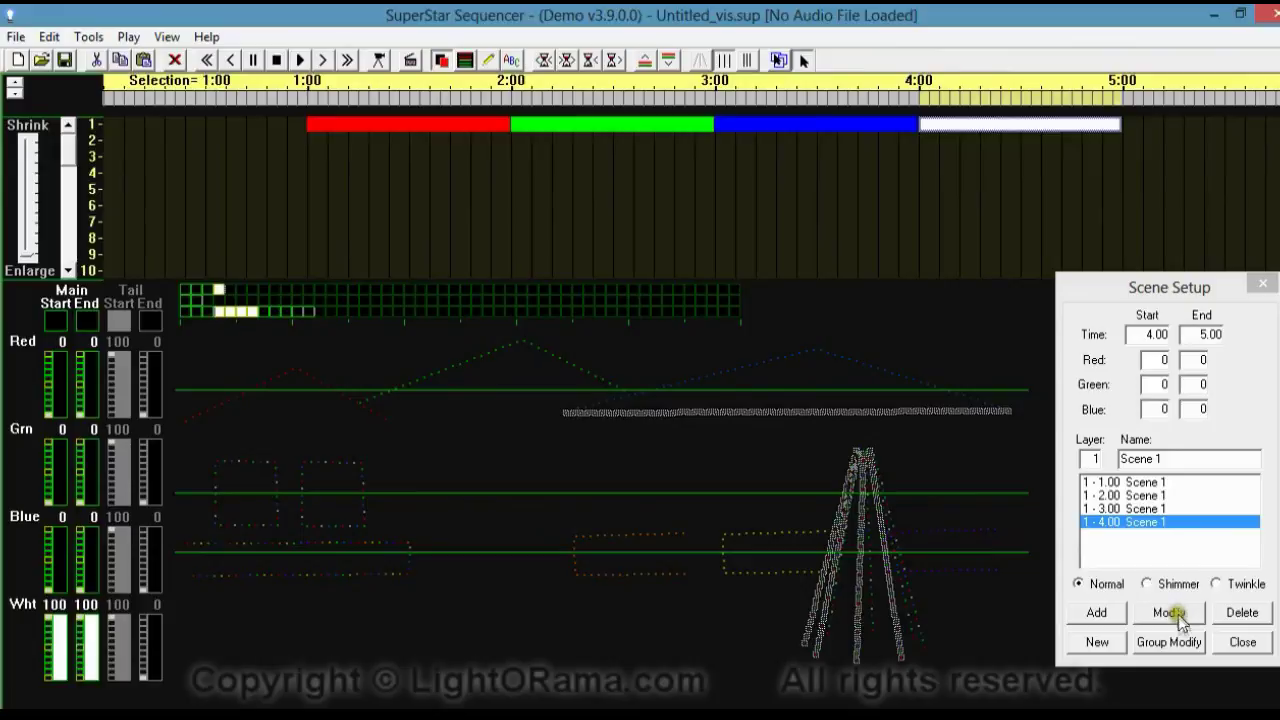
# Select all the props in the visualization and apply them to the white scene at 4.00.
pyautogui.moveTo(1018, 645); pyautogui.dragTo(183, 343)
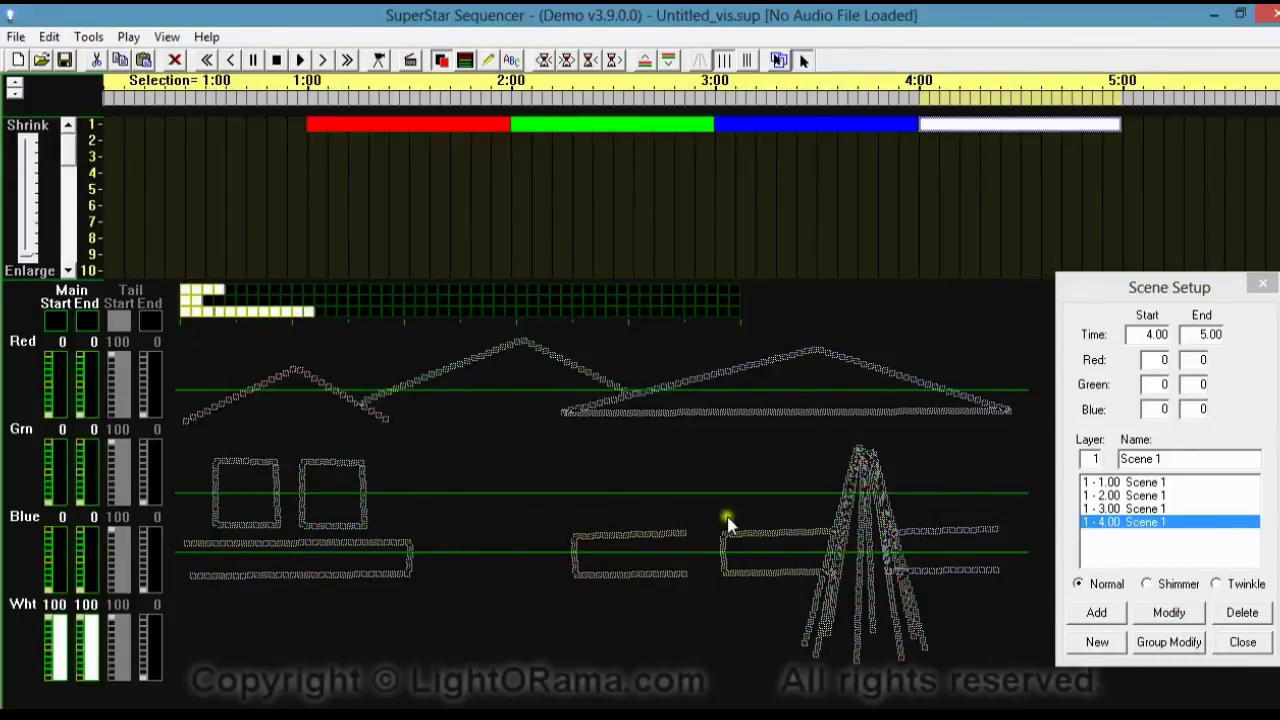
pyautogui.click(1168, 612)
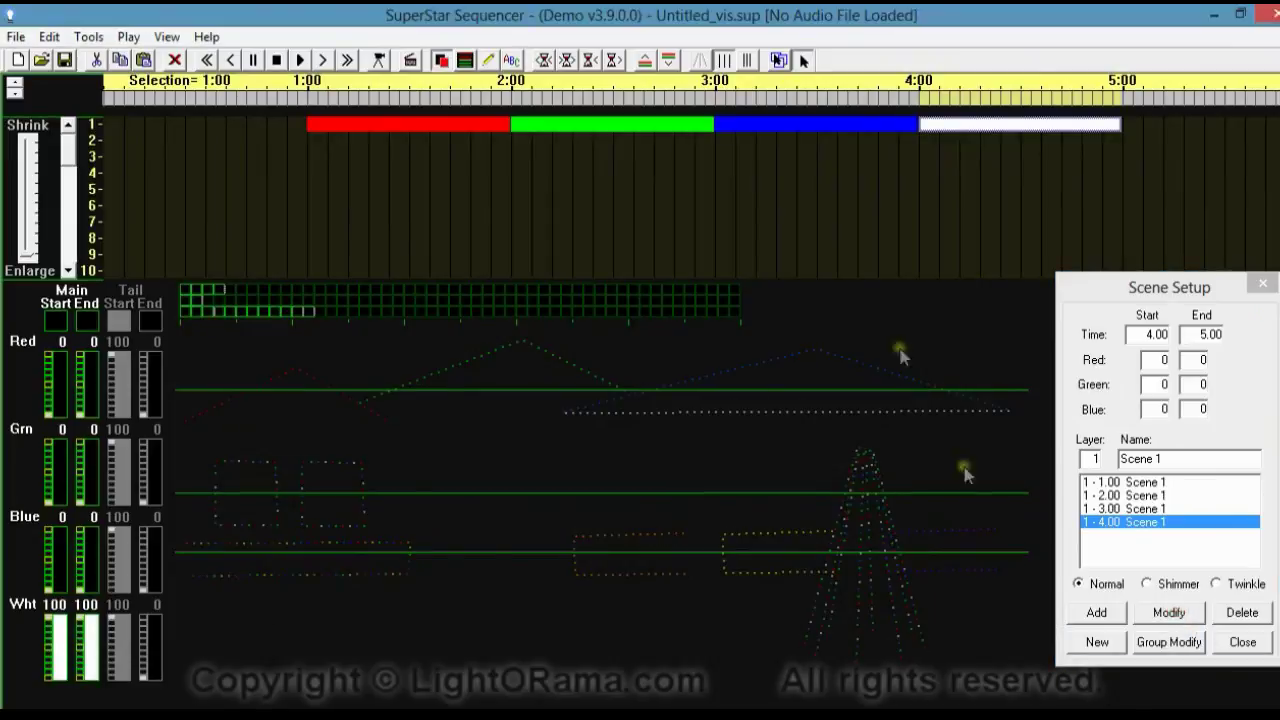
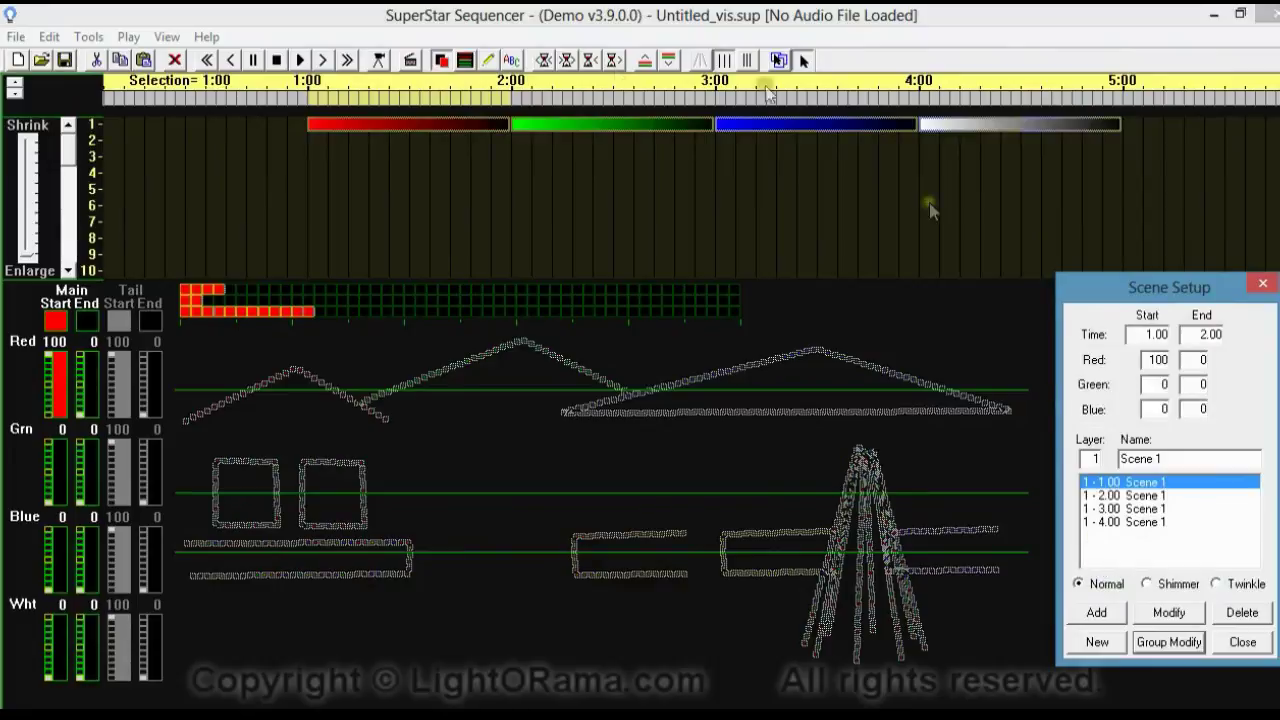
# Clear the prop selection, play the sequence to preview the four scenes fading to black, and stop playback.
pyautogui.click(990, 430)
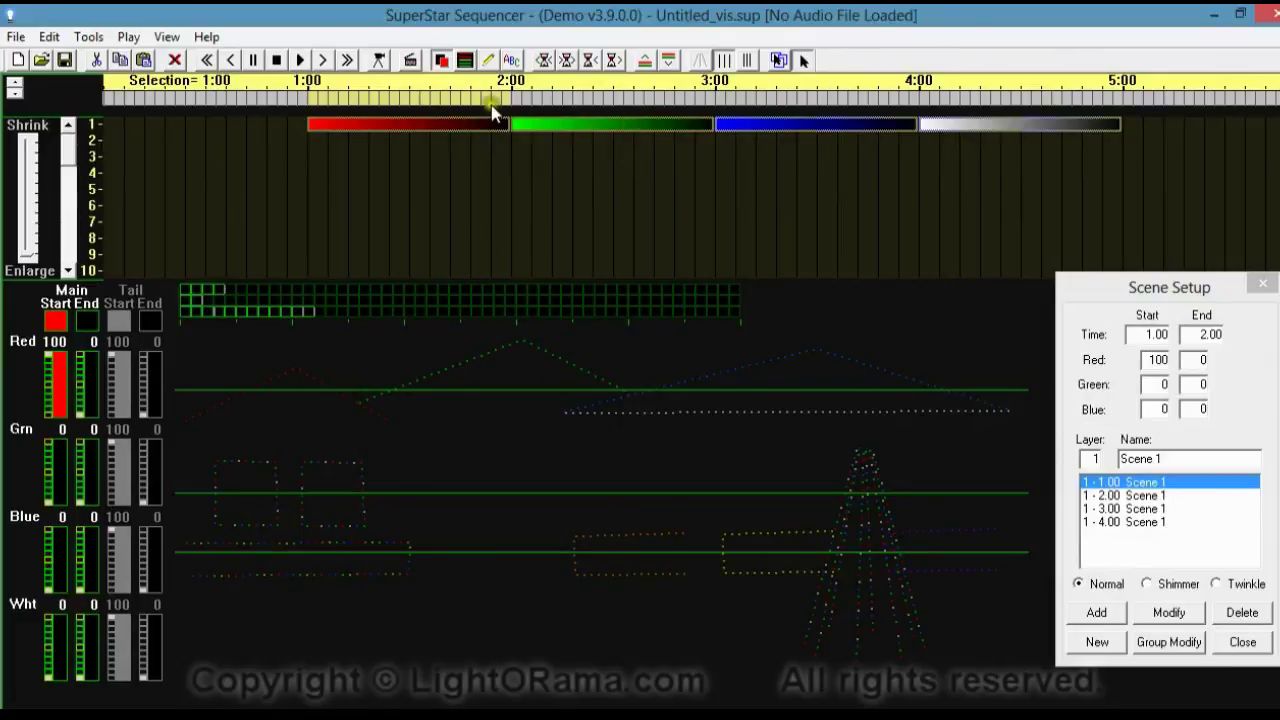
pyautogui.click(300, 60)
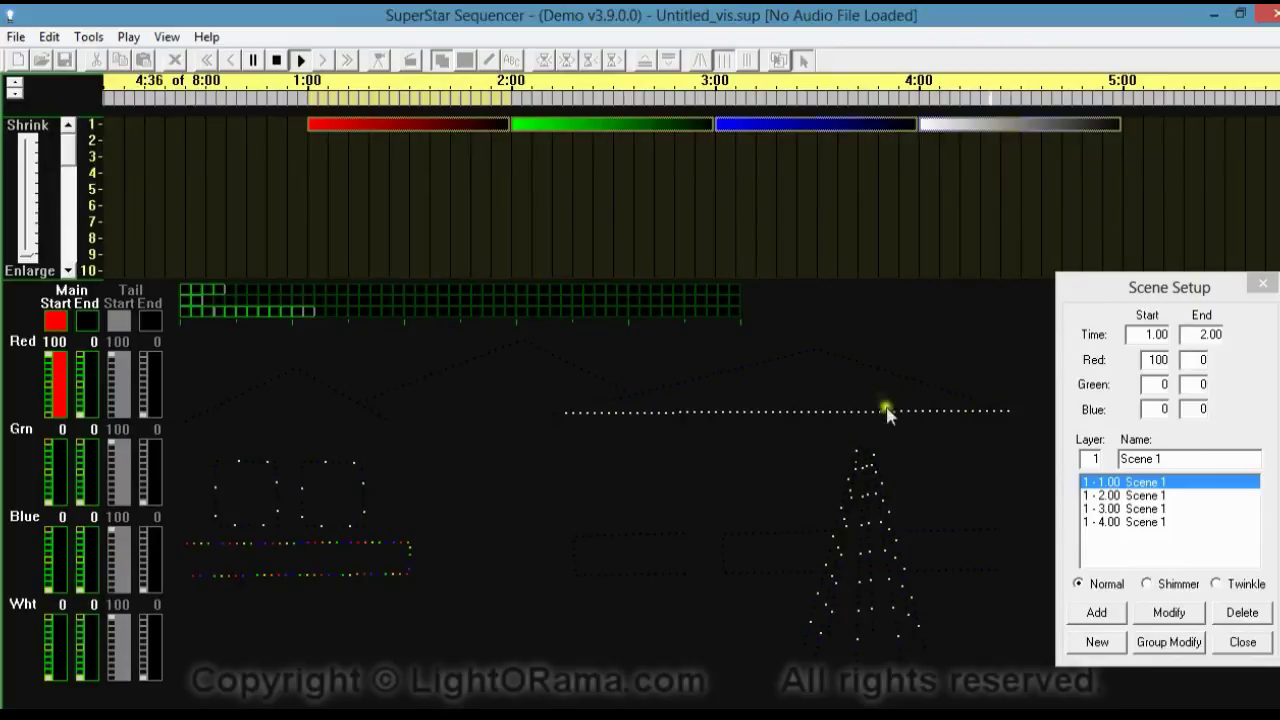
pyautogui.click(277, 61)
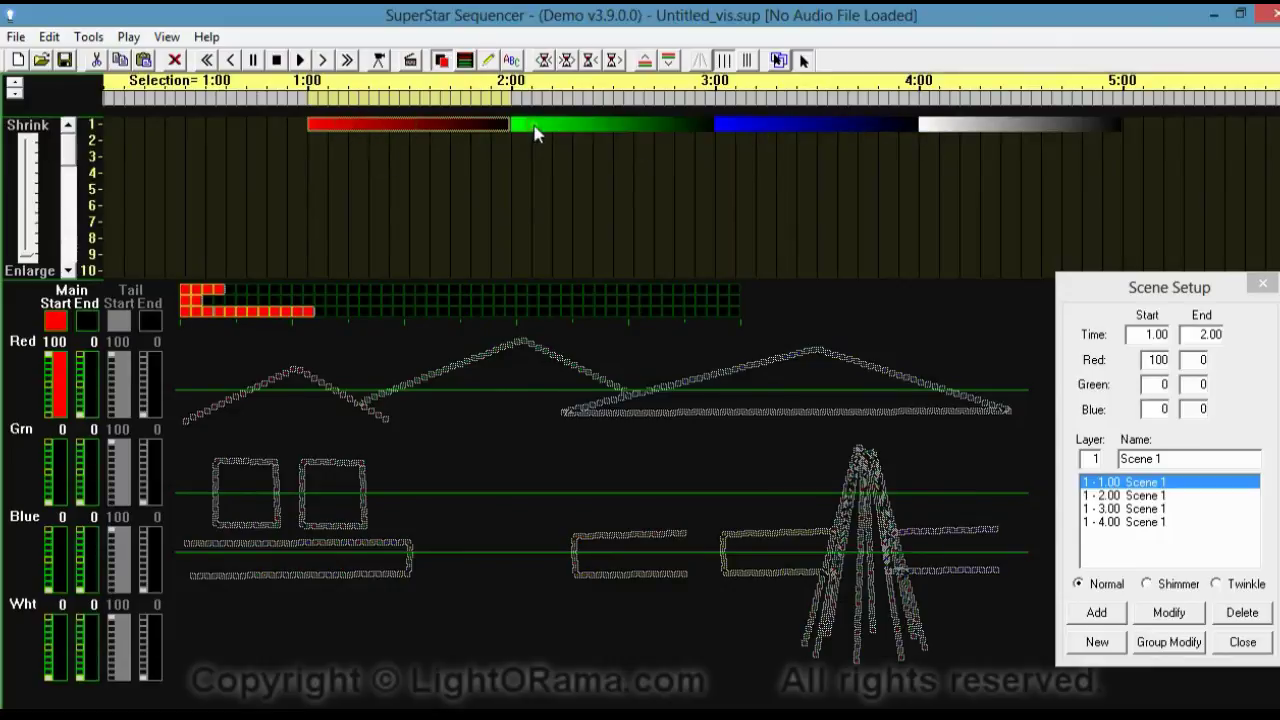
# Set the end color of the red scene at 1.00 to green and apply the modification.
pyautogui.click(88, 321)
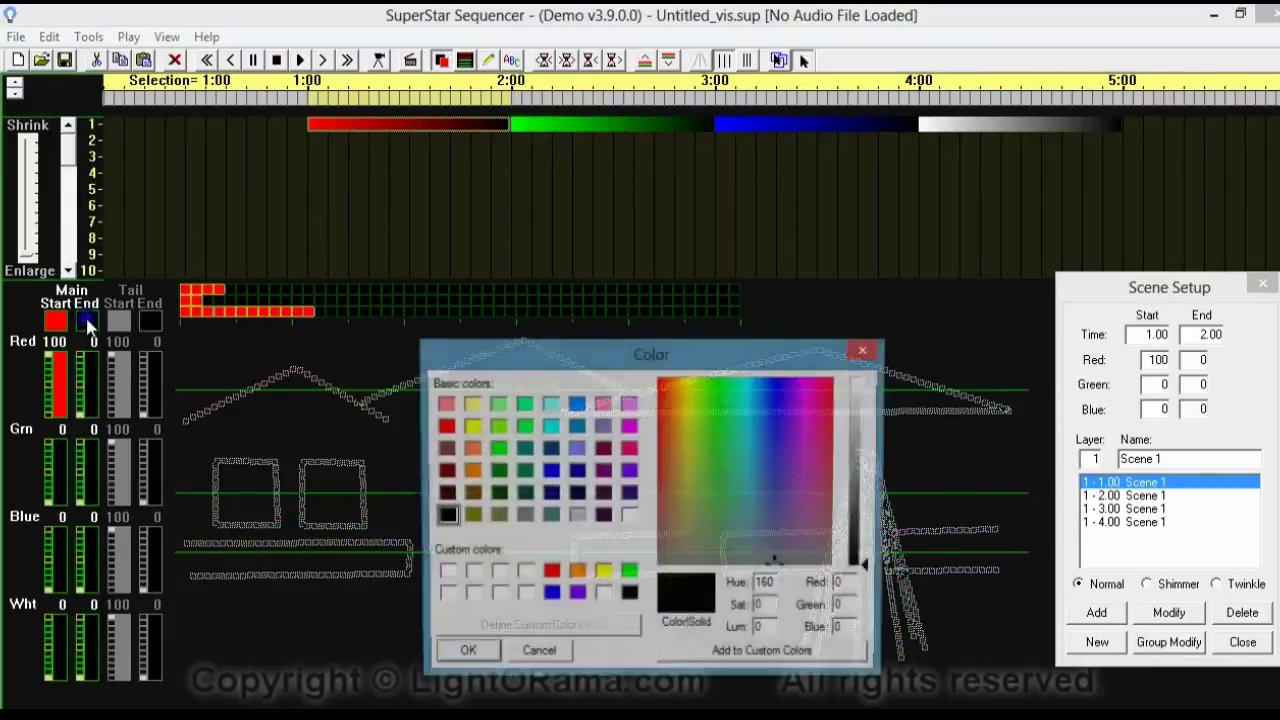
pyautogui.click(497, 449)
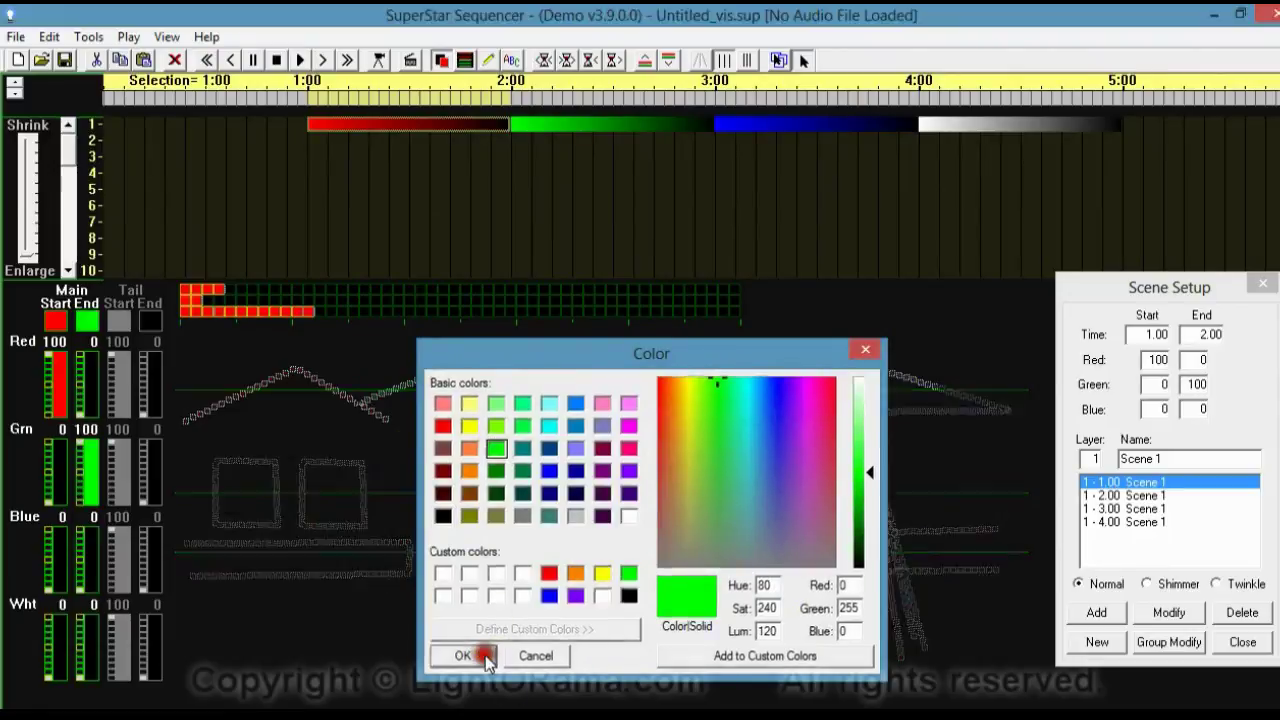
pyautogui.click(487, 654)
pyautogui.click(1166, 613)
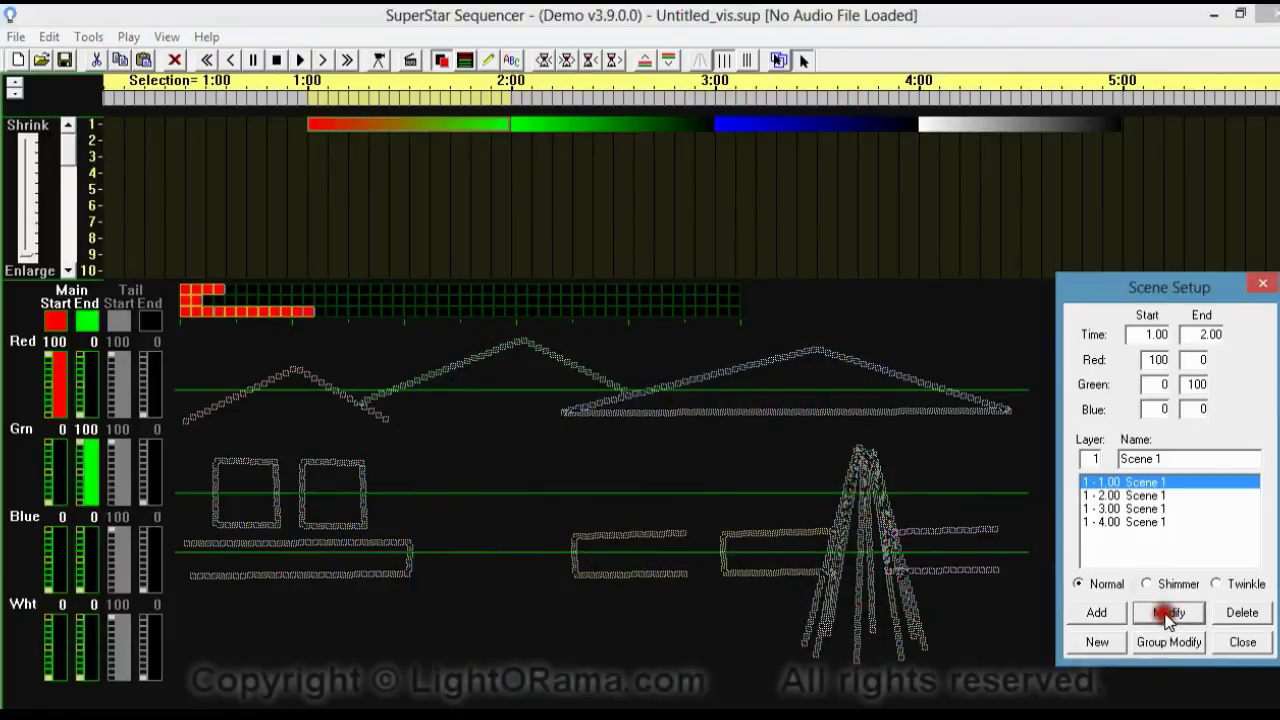
# Set the end color of the green scene at 2.00 to blue and apply the modification.
pyautogui.click(588, 124)
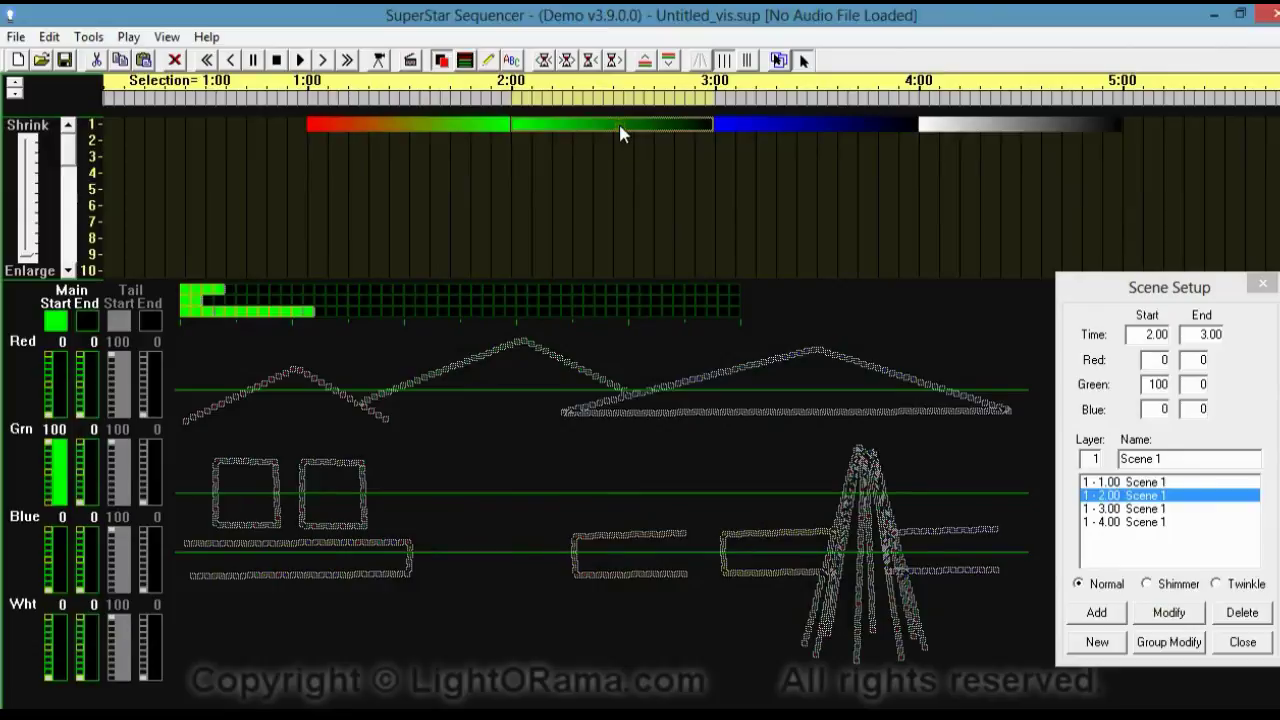
pyautogui.click(87, 321)
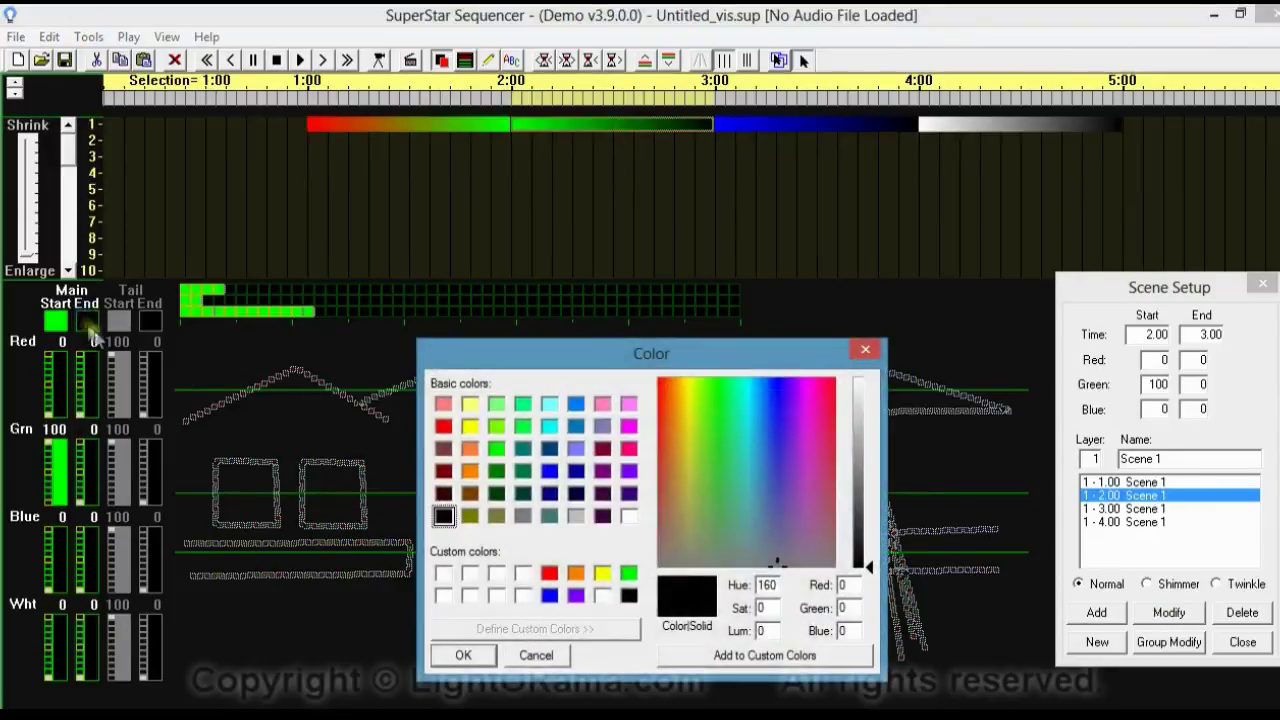
pyautogui.click(551, 471)
pyautogui.click(463, 655)
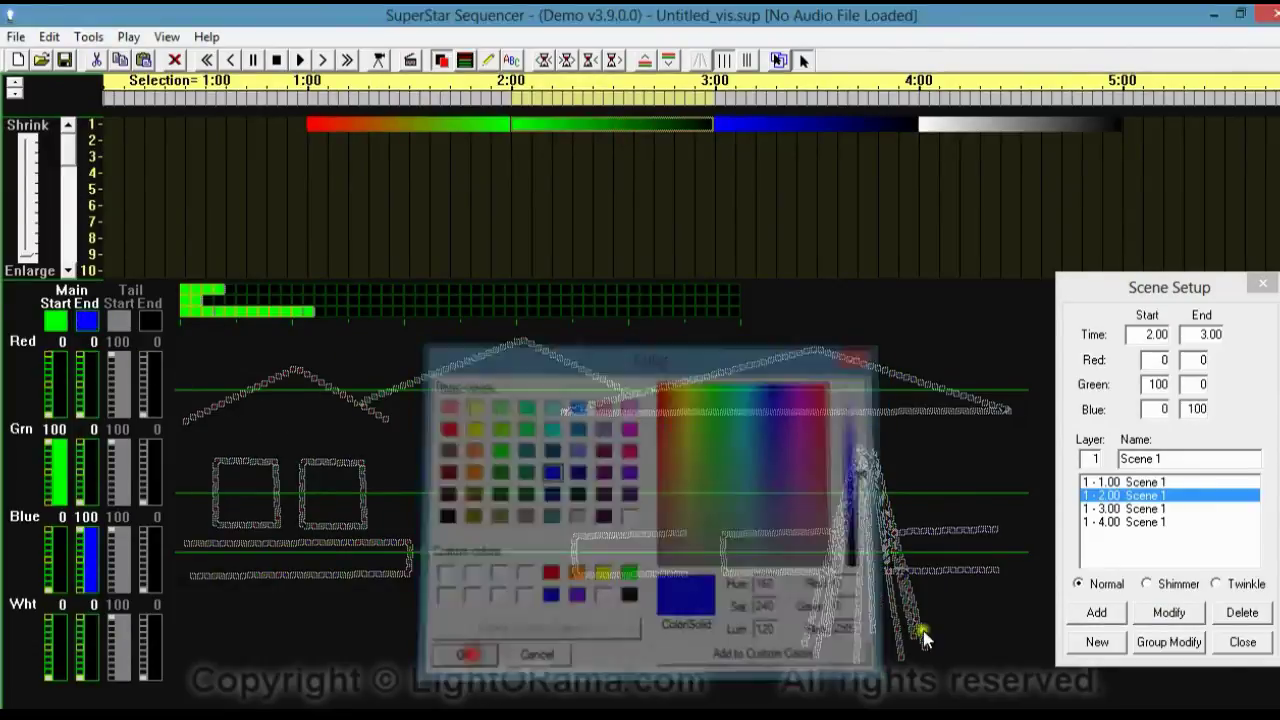
pyautogui.click(1170, 613)
# Set the end white intensity of the blue scene at 3.00 to 100 and apply the modification.
pyautogui.click(767, 124)
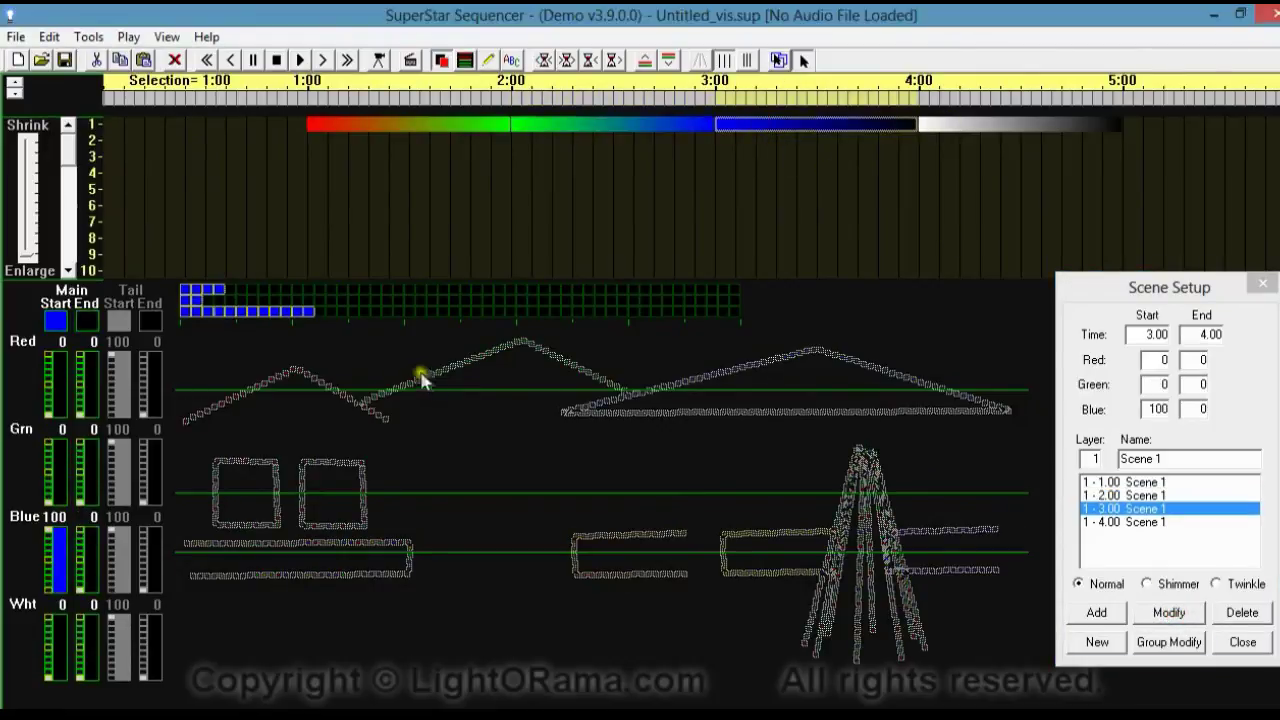
pyautogui.click(87, 616)
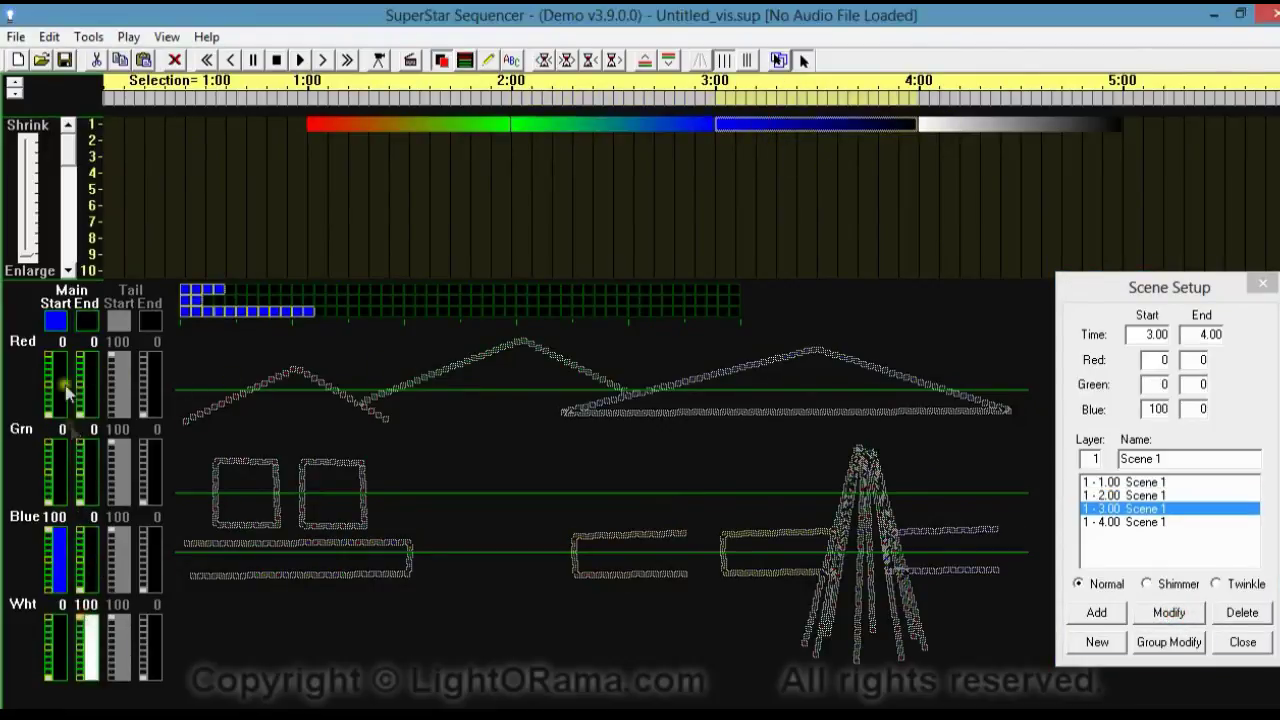
pyautogui.click(1169, 613)
# Select the white scene at 4.00, play the sequence to preview the color blends, and stop playback.
pyautogui.click(963, 127)
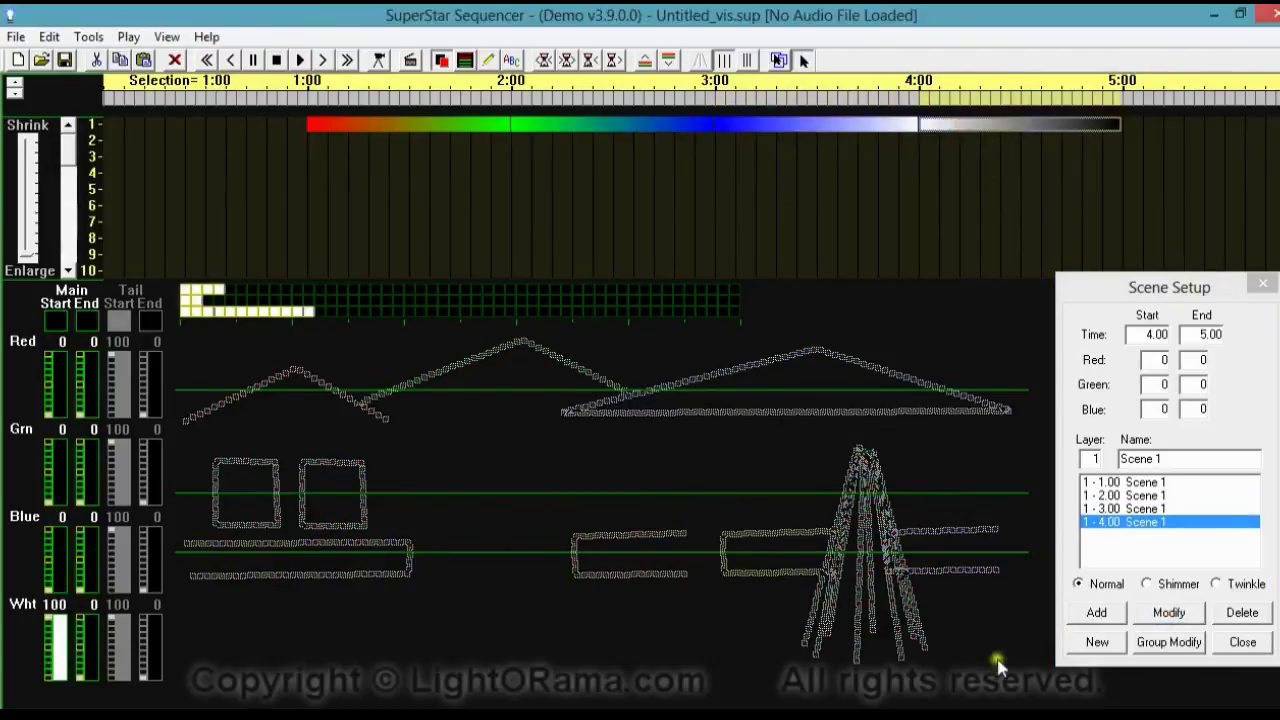
pyautogui.click(299, 59)
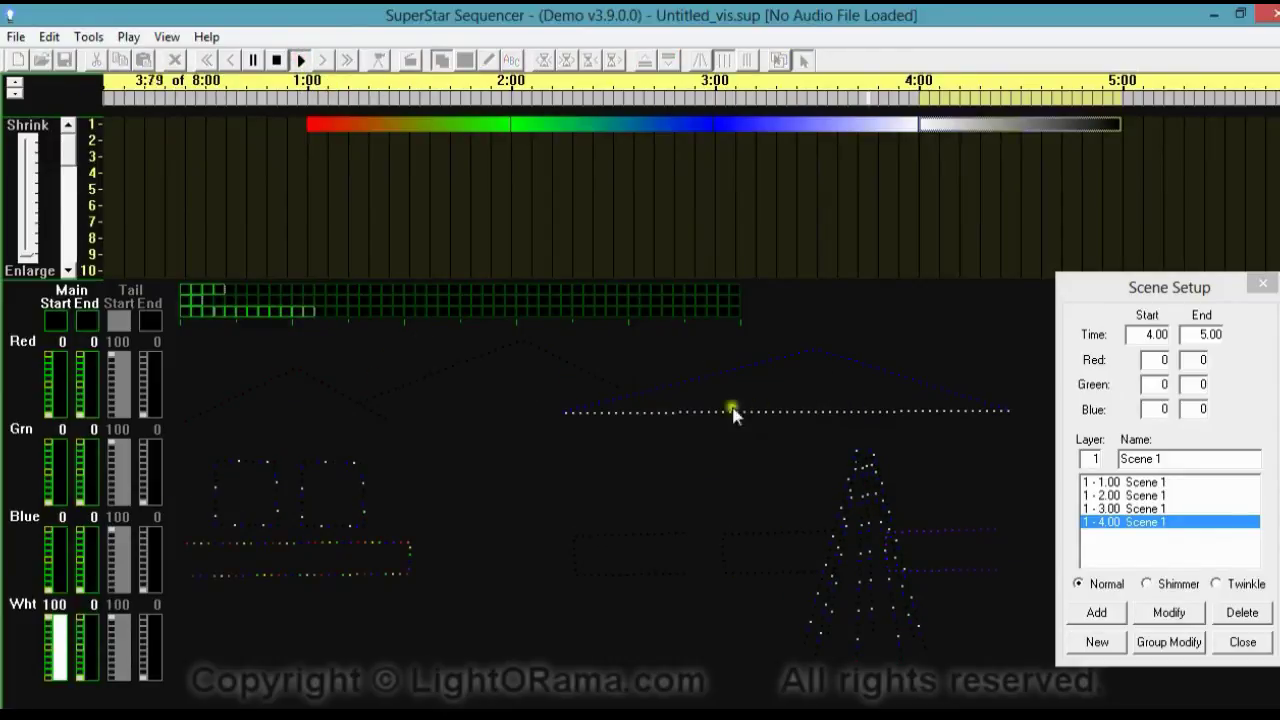
pyautogui.click(279, 61)
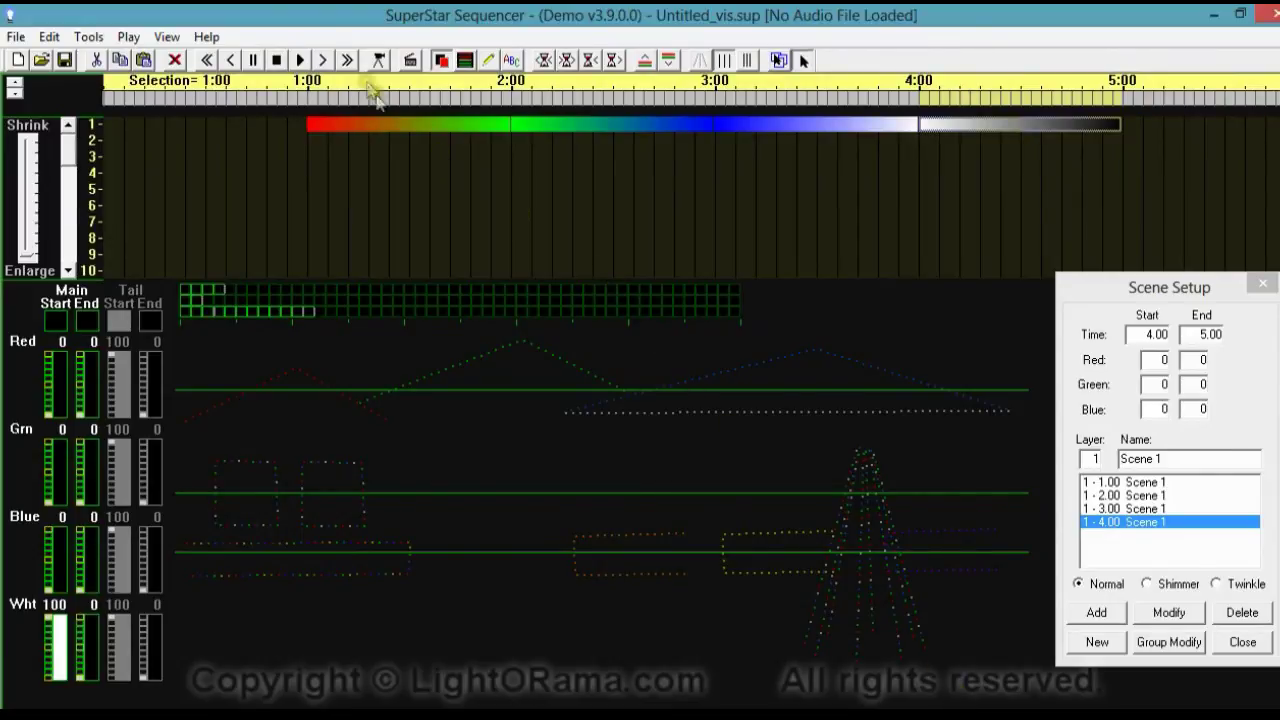
# Select the time range from 6.00 to 8.00 and all the props in the visualization.
pyautogui.click(322, 61)
pyautogui.click(322, 61)
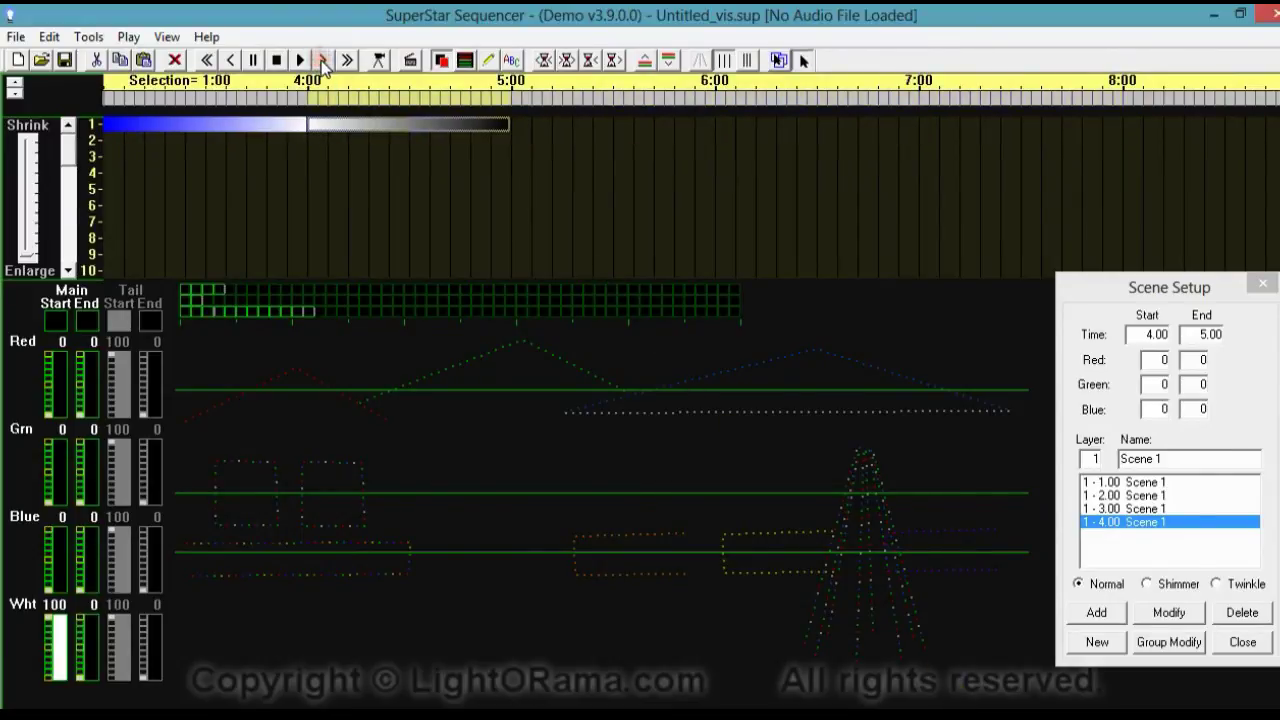
pyautogui.click(322, 61)
pyautogui.moveTo(513, 98); pyautogui.dragTo(914, 98)
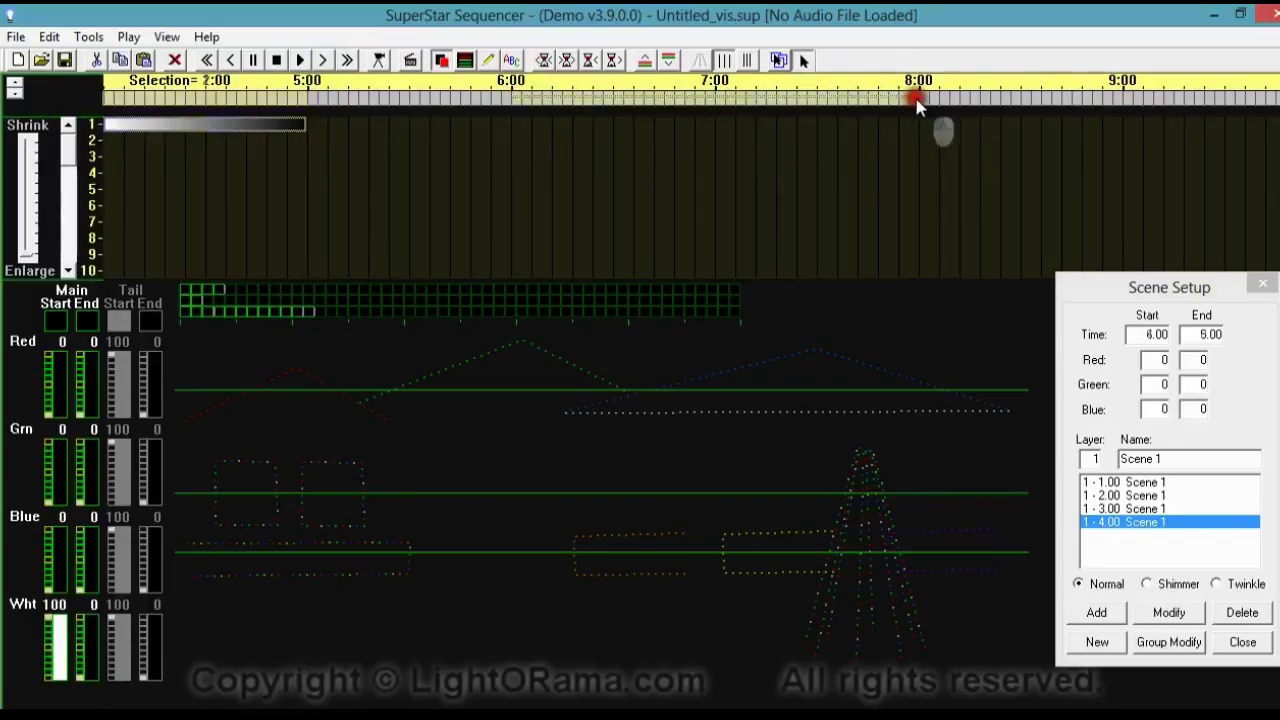
pyautogui.moveTo(1025, 680); pyautogui.dragTo(184, 342)
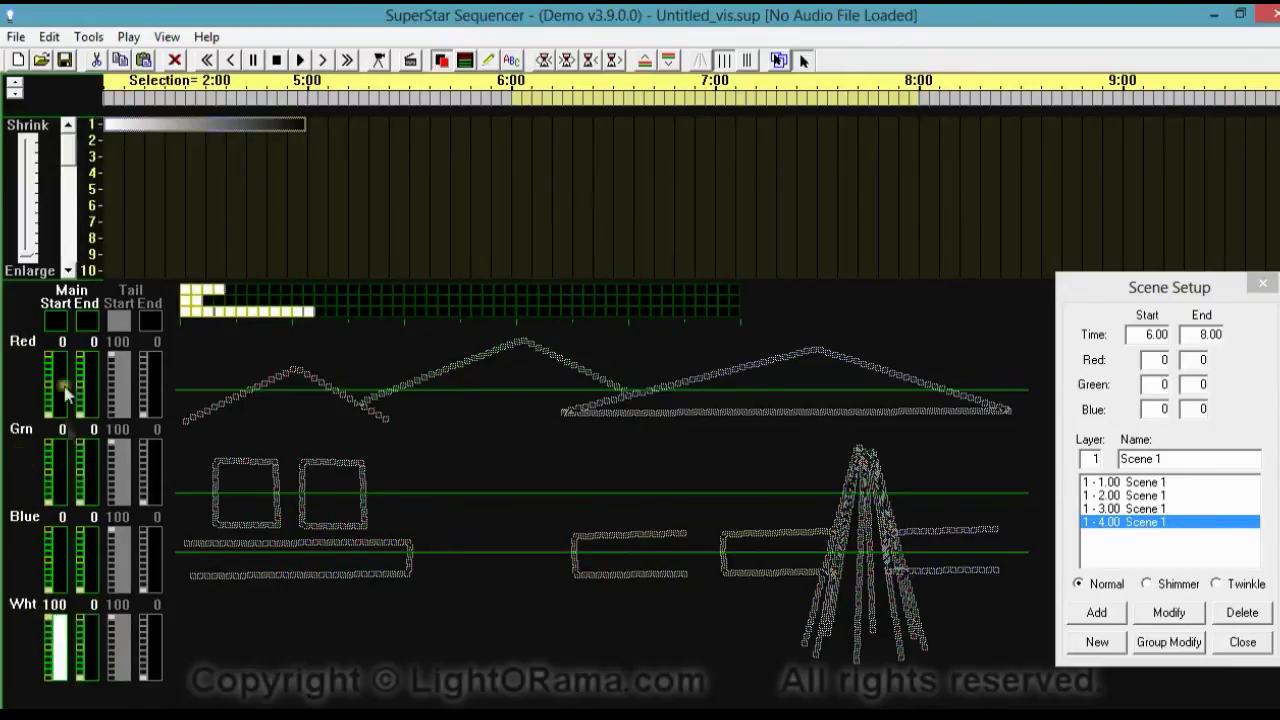
# Set the start and end intensities of white, blue, green and red to 100 and add the scene at 6.00.
pyautogui.click(81, 620)
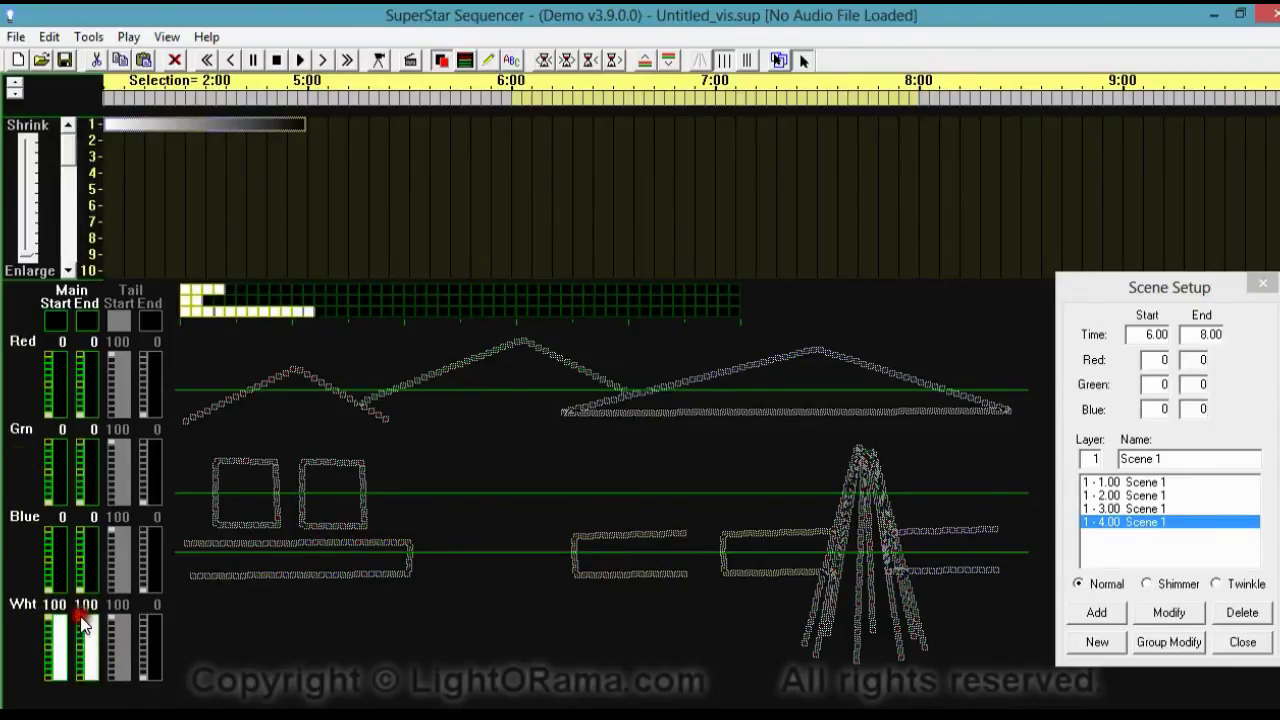
pyautogui.click(54, 533)
pyautogui.click(79, 530)
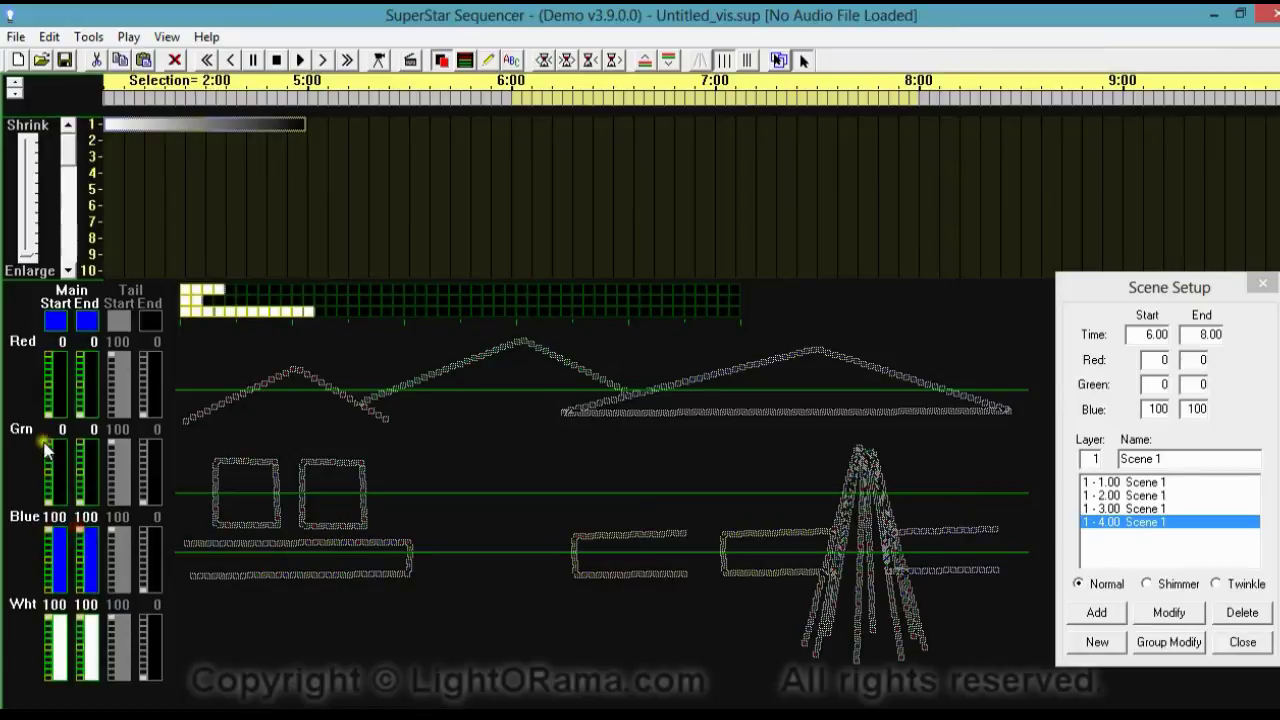
pyautogui.click(54, 442)
pyautogui.click(81, 440)
pyautogui.click(47, 358)
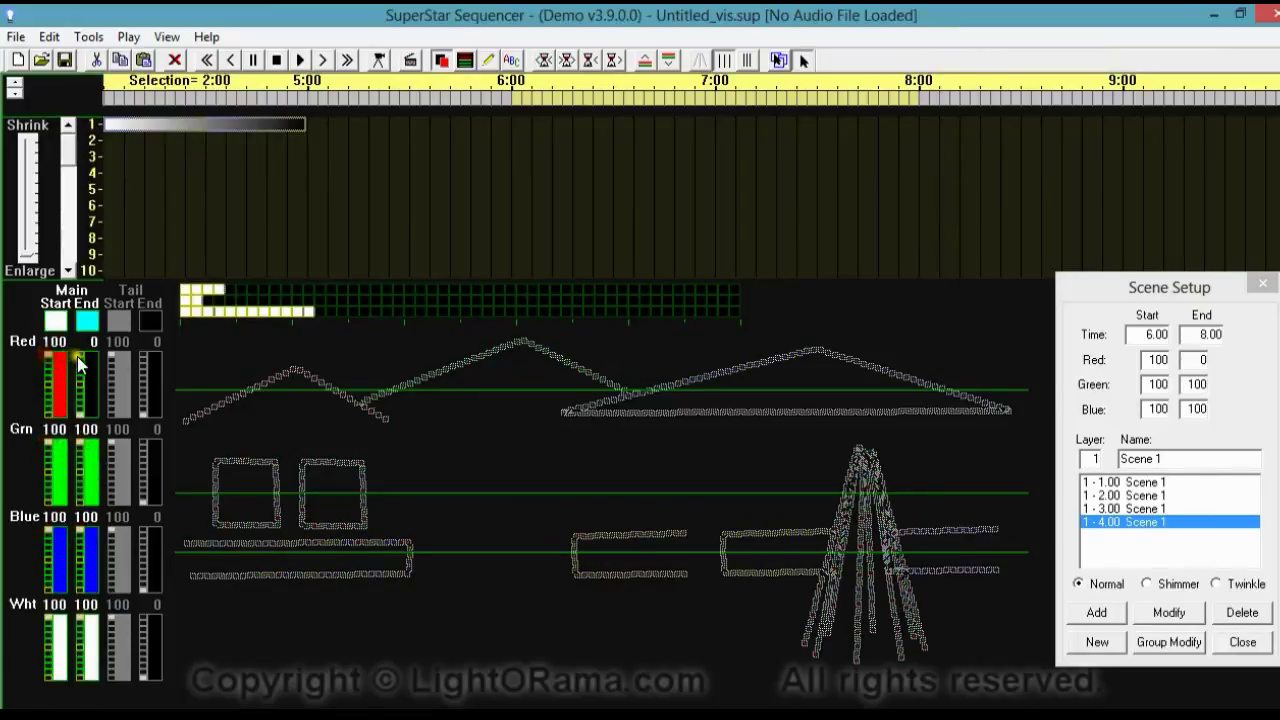
pyautogui.click(81, 356)
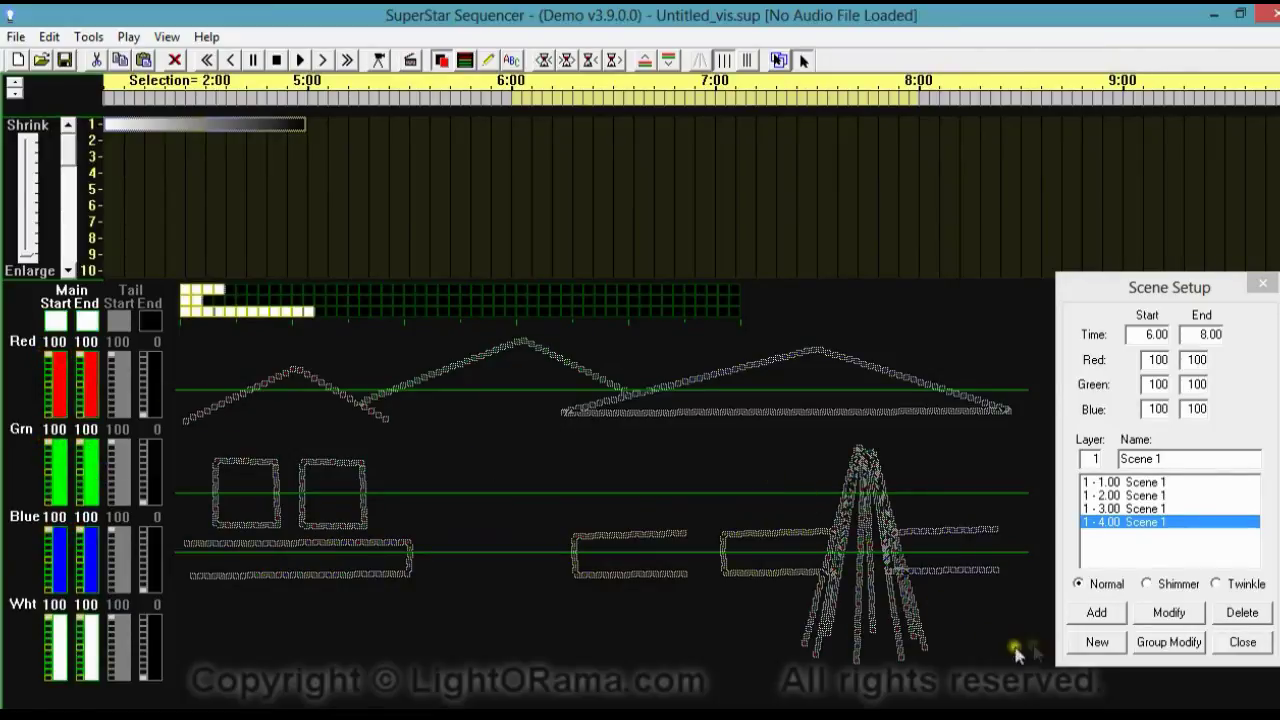
pyautogui.click(1097, 613)
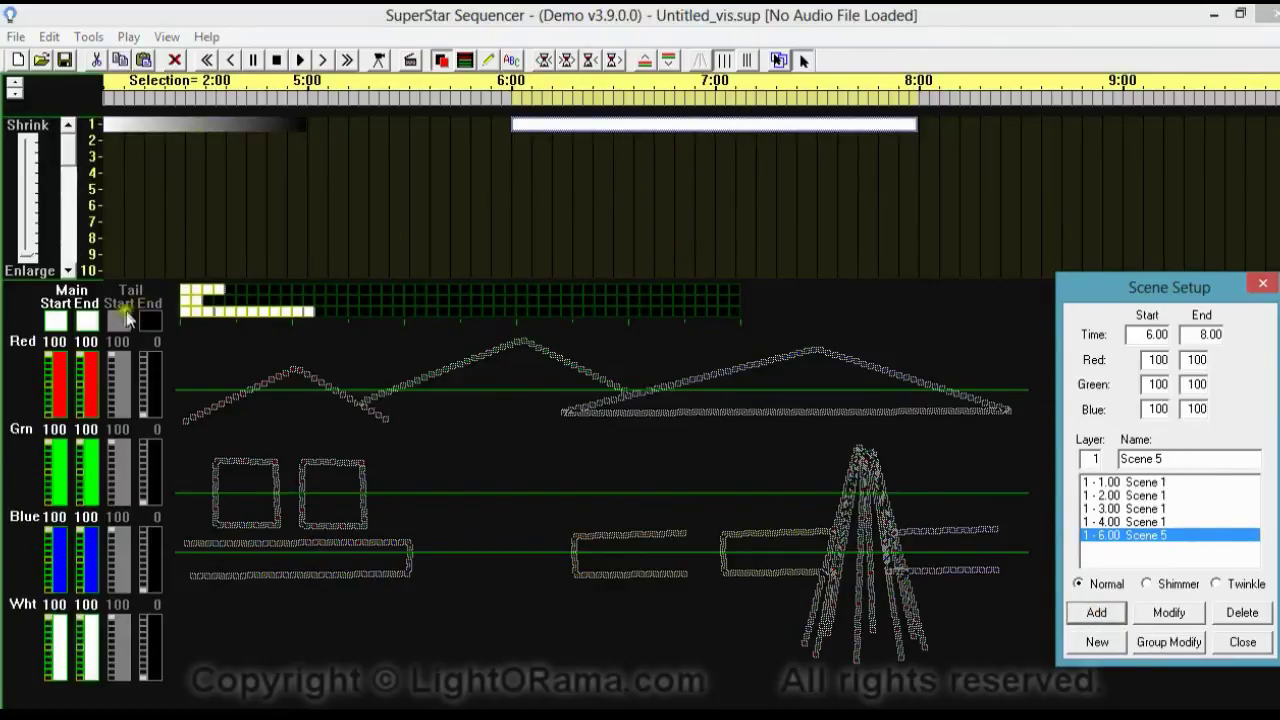
# Set the end color of the 6.00 scene to black and its end white intensity to 0, and apply the modification.
pyautogui.click(81, 322)
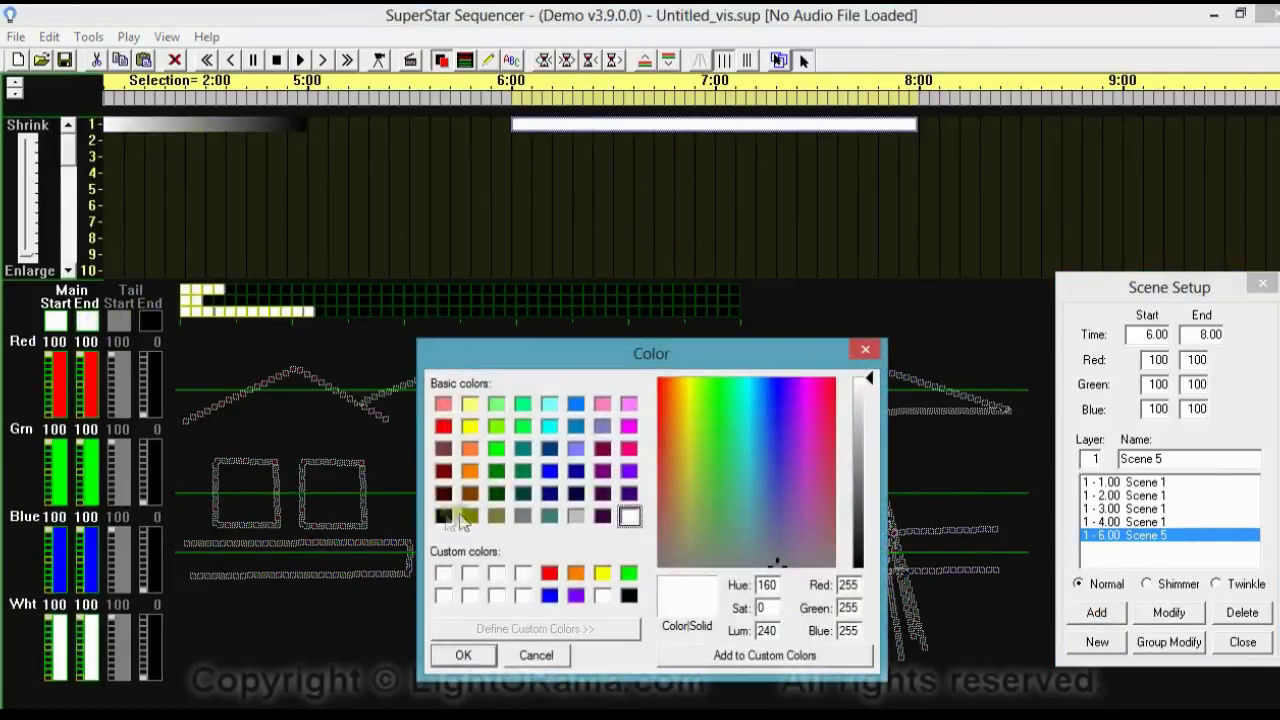
pyautogui.click(443, 515)
pyautogui.click(463, 655)
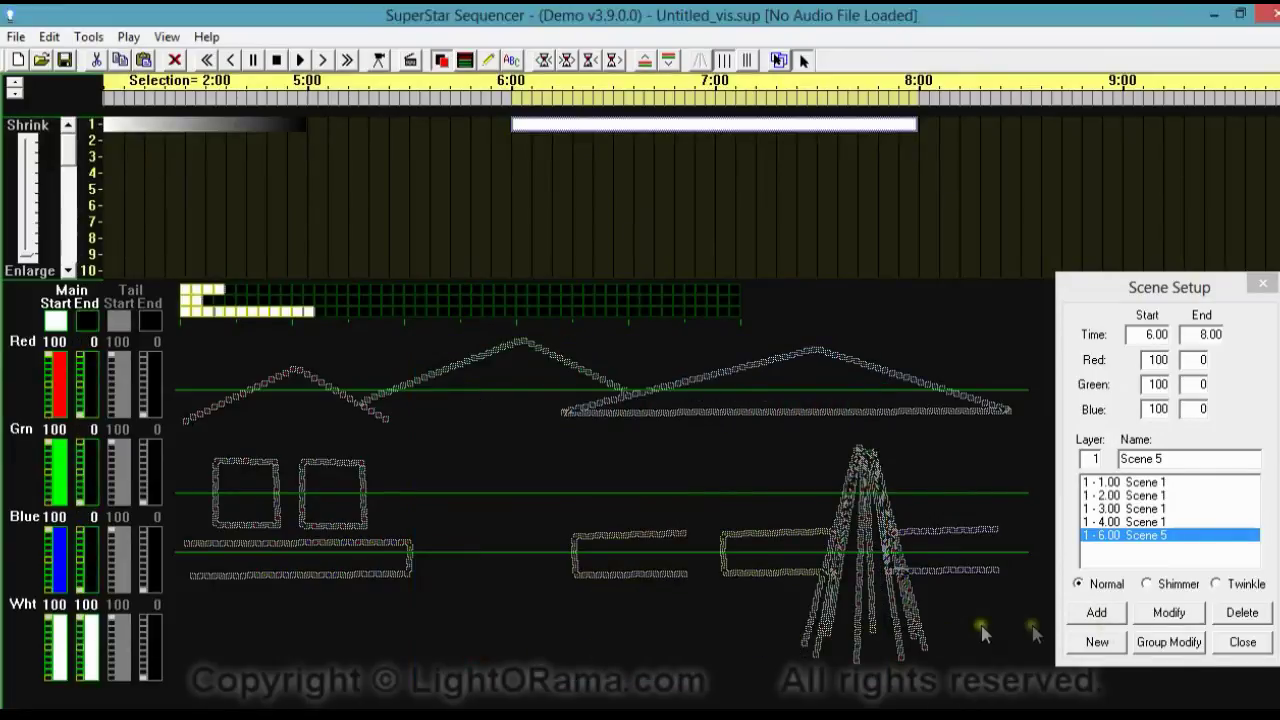
pyautogui.click(1165, 613)
pyautogui.click(83, 683)
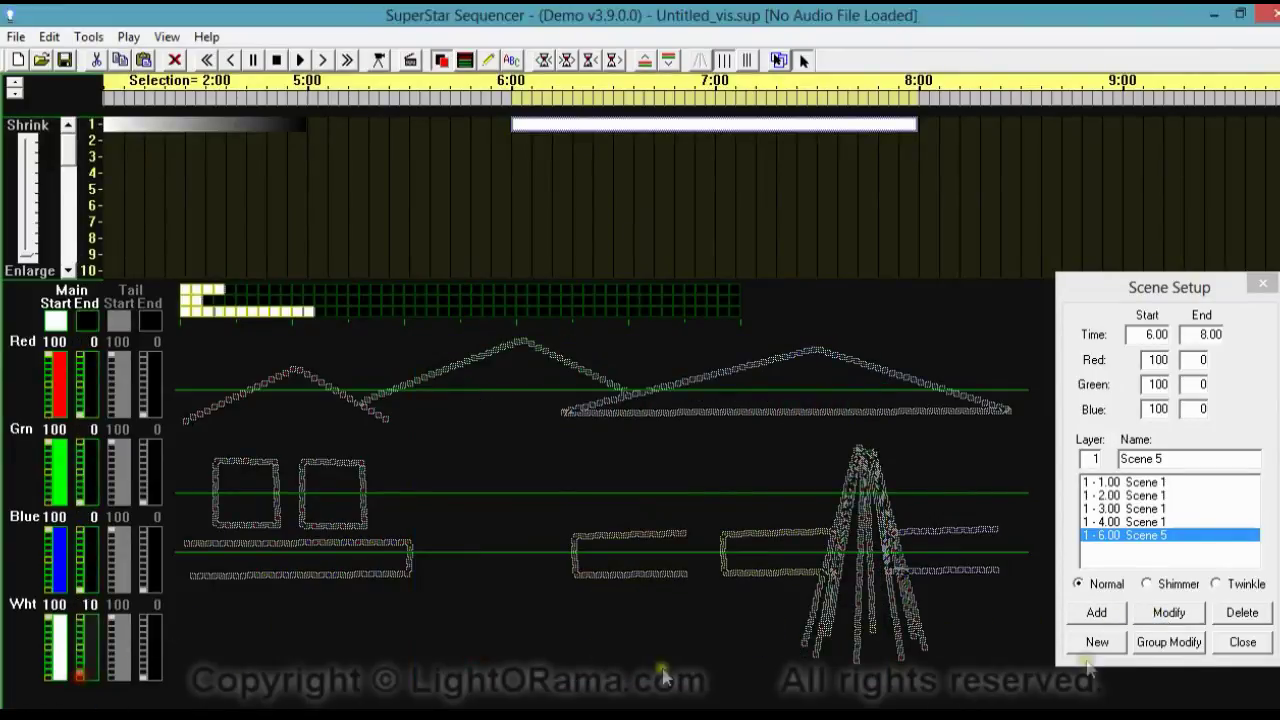
pyautogui.click(80, 685)
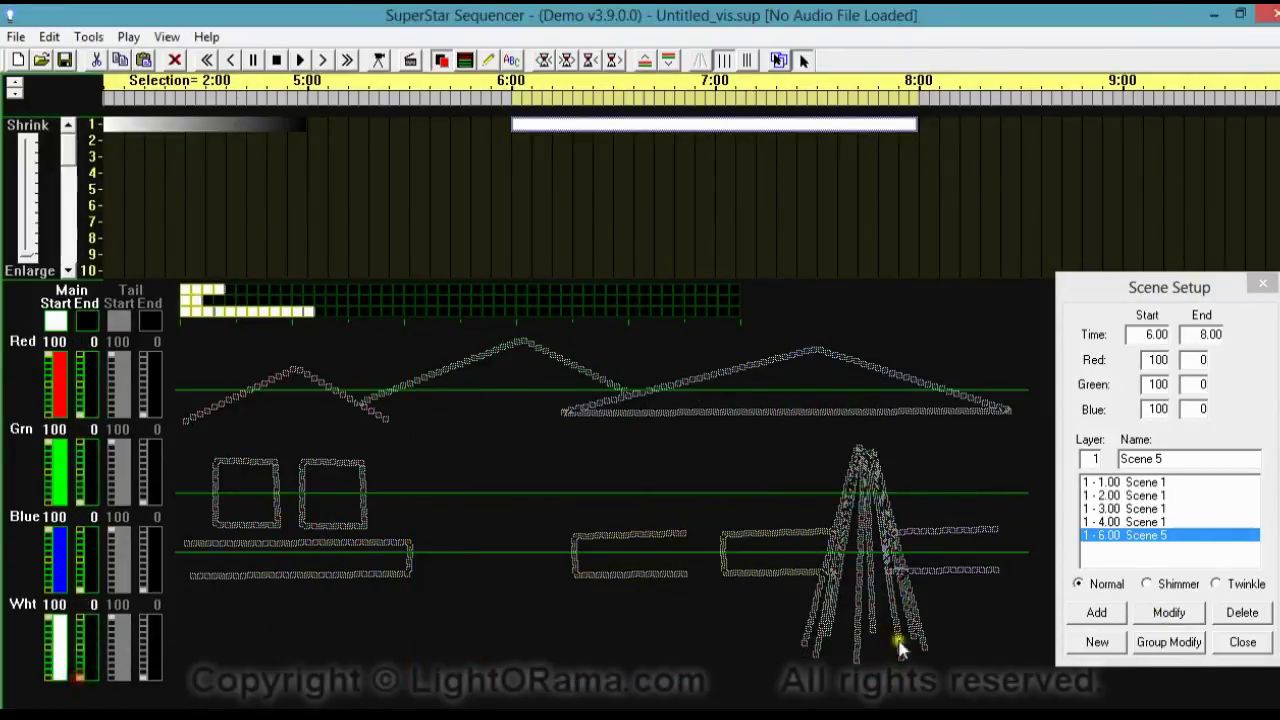
pyautogui.click(1160, 620)
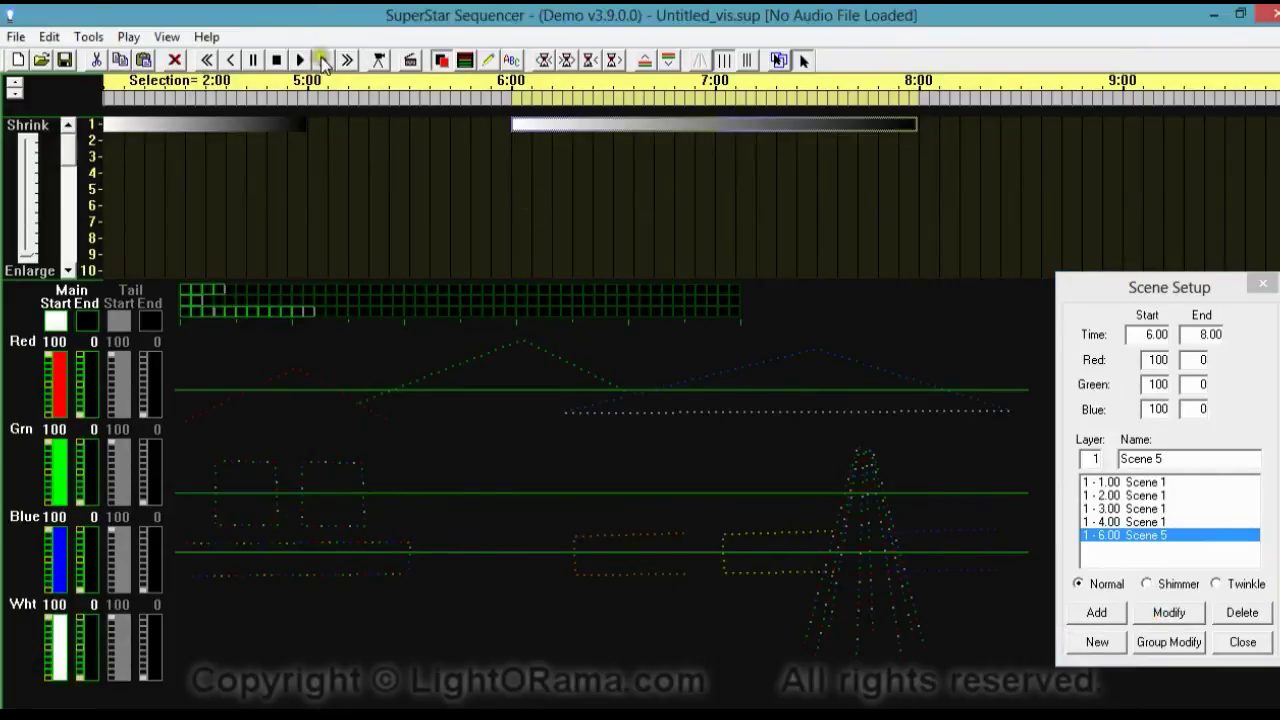
# Preview the fading scene from 6.00 to 8.00, and play the sequence again from the earlier color-blending scenes.
pyautogui.click(300, 60)
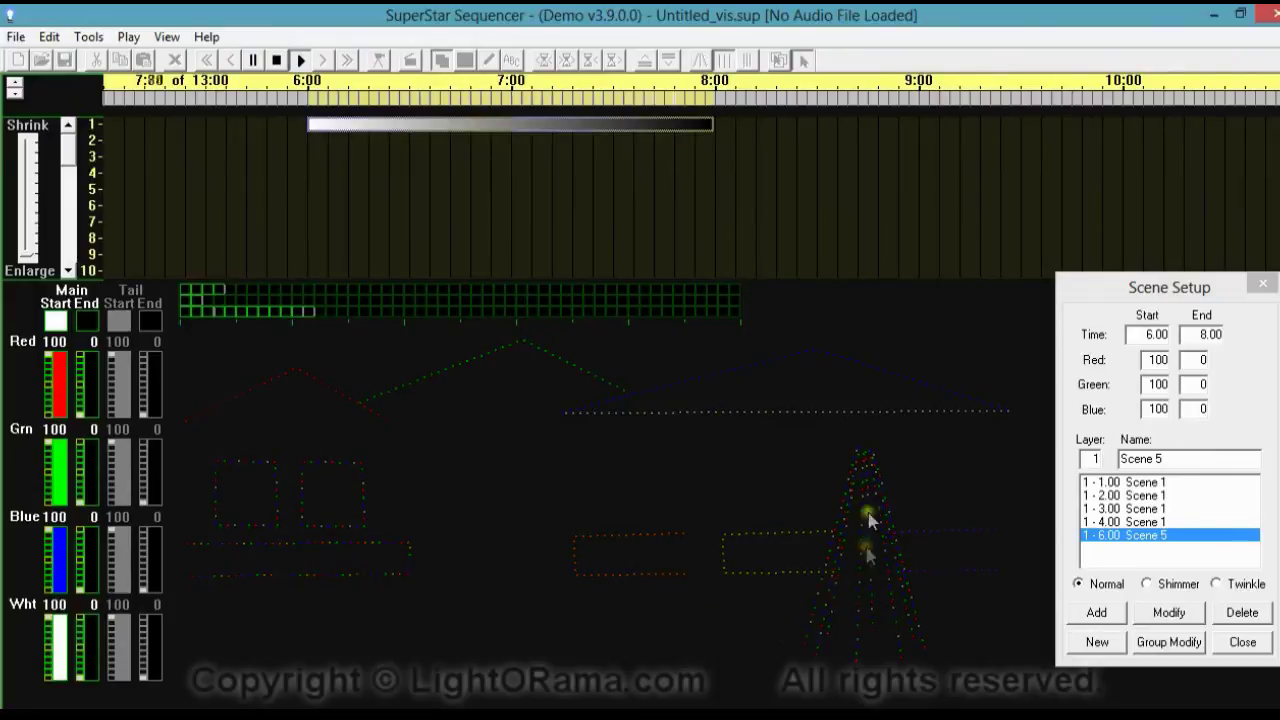
pyautogui.click(276, 60)
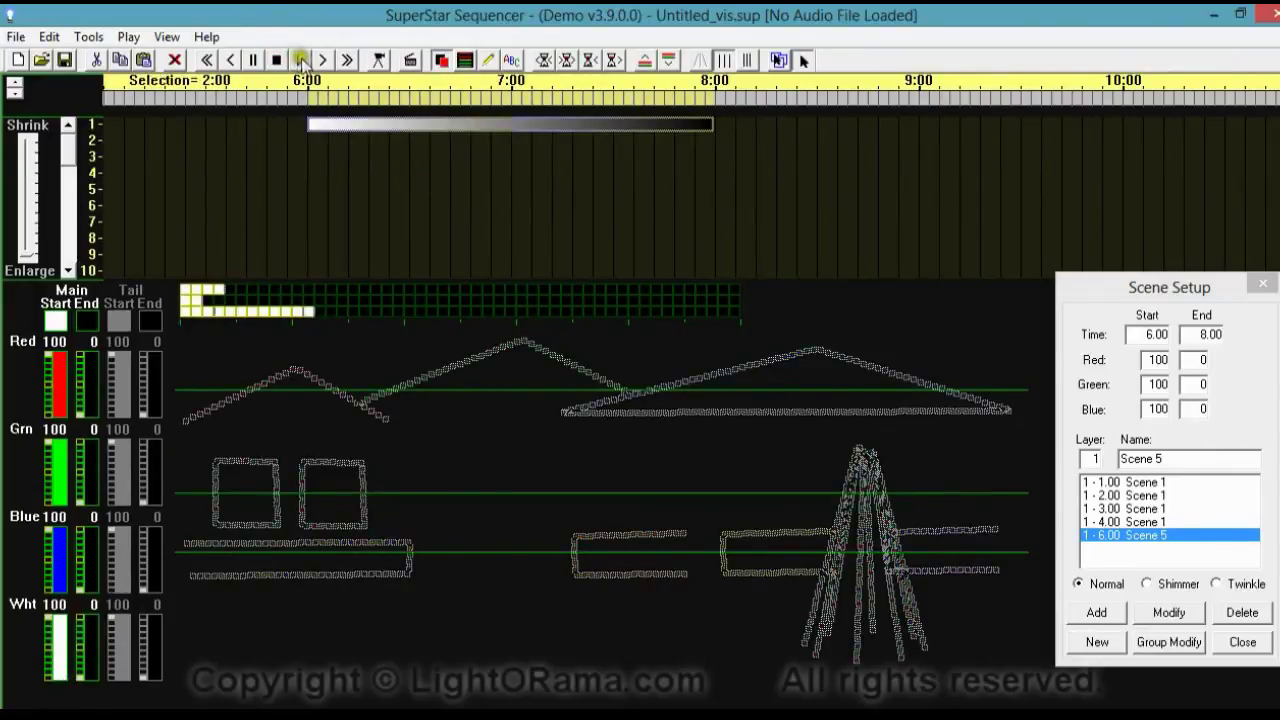
pyautogui.click(299, 60)
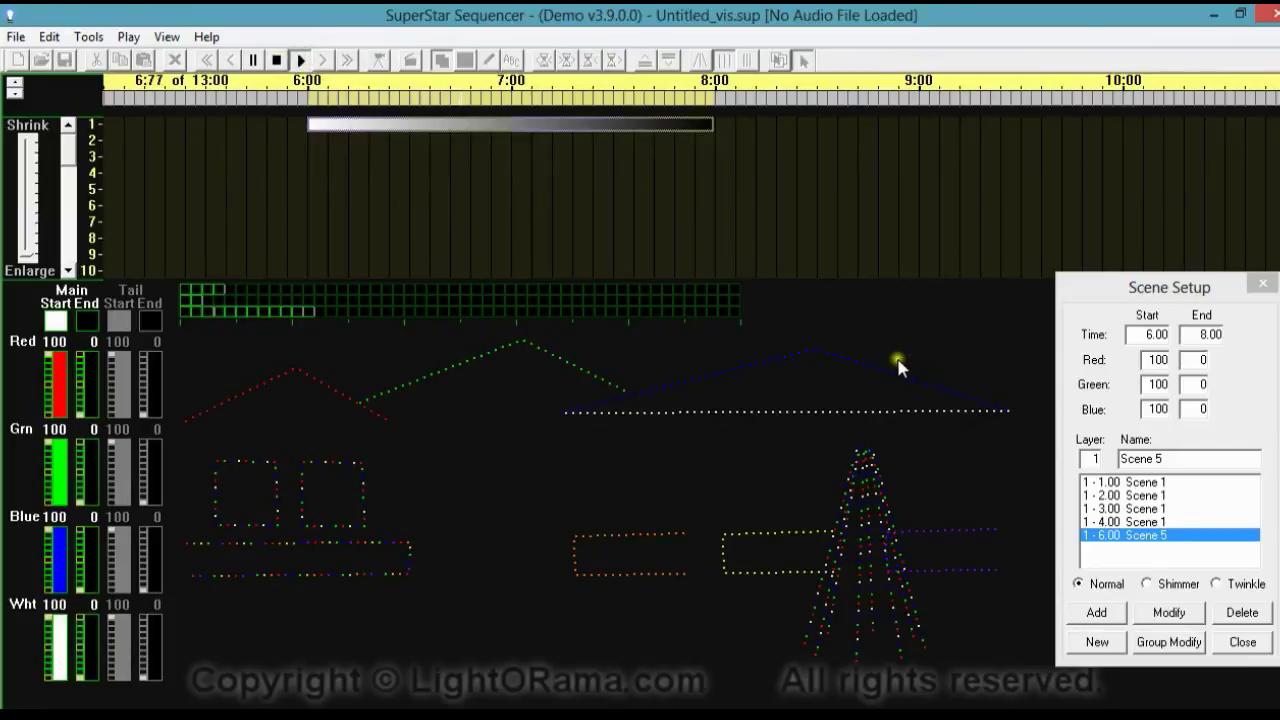
pyautogui.click(276, 60)
pyautogui.click(230, 60)
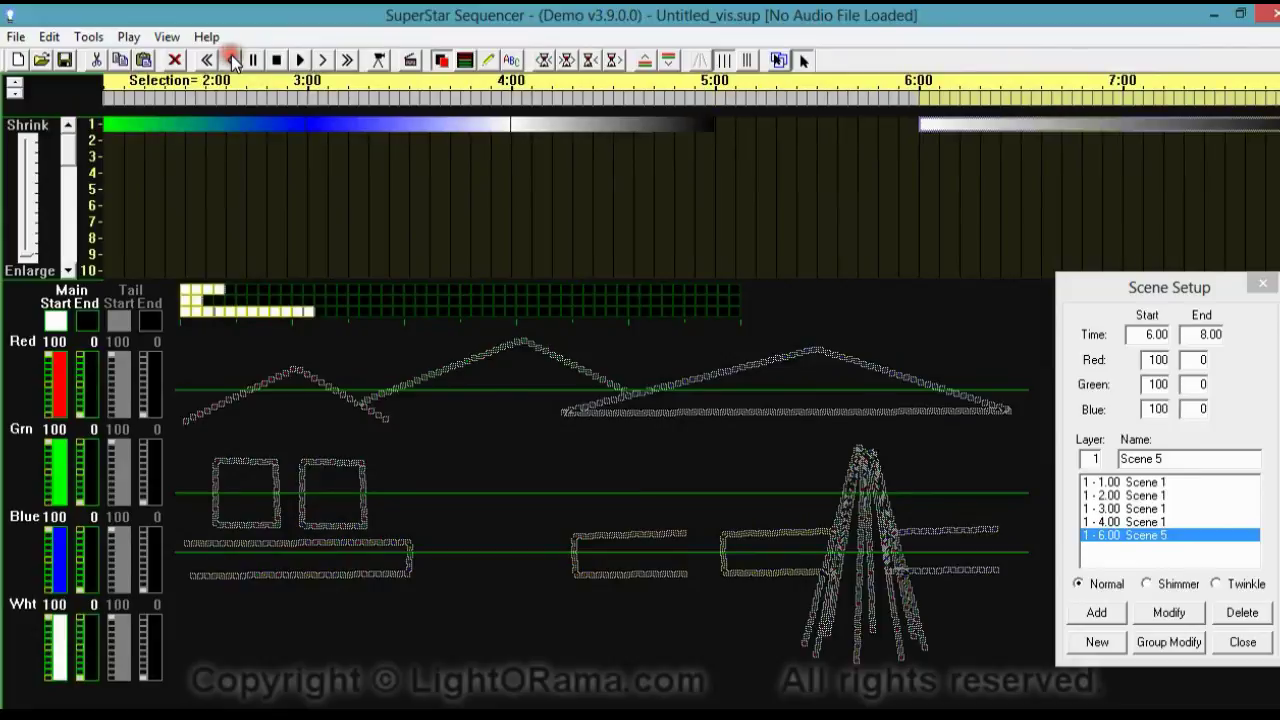
pyautogui.click(299, 60)
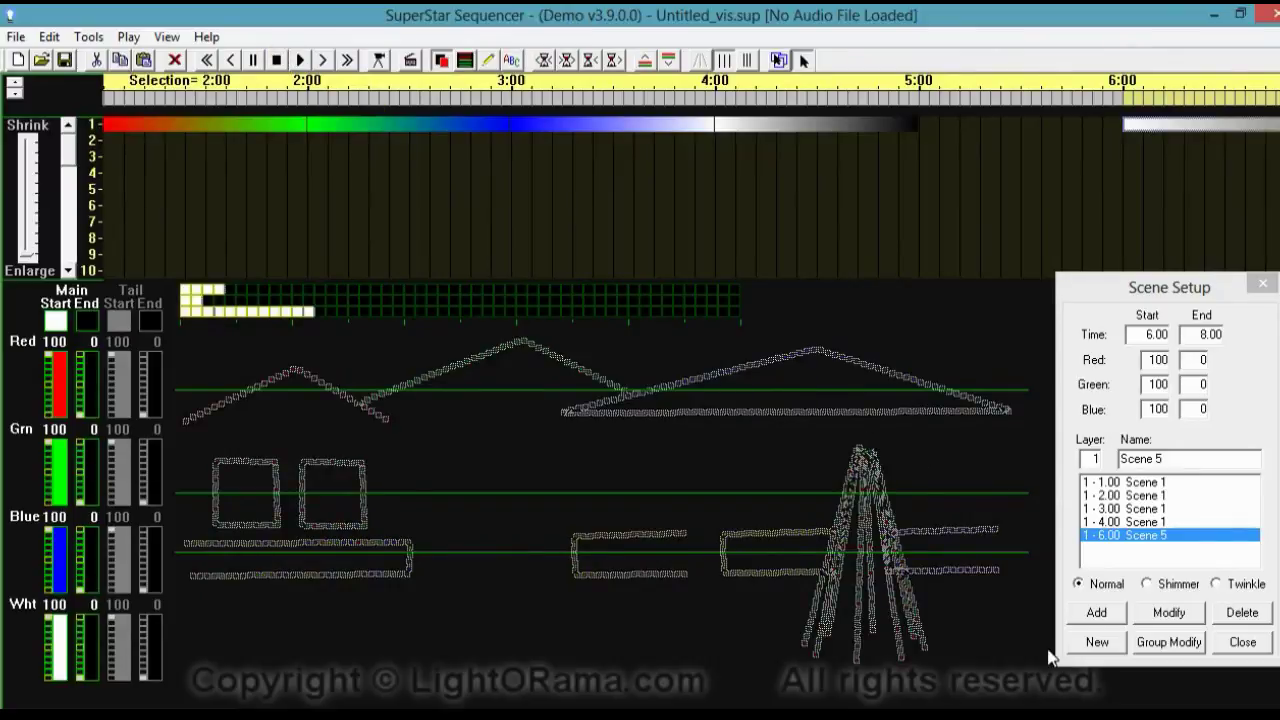
# Open the Morphs tool and place the state 1 point at 0,0 and the state 2 point at 0,11 on the grid.
pyautogui.click(88, 36)
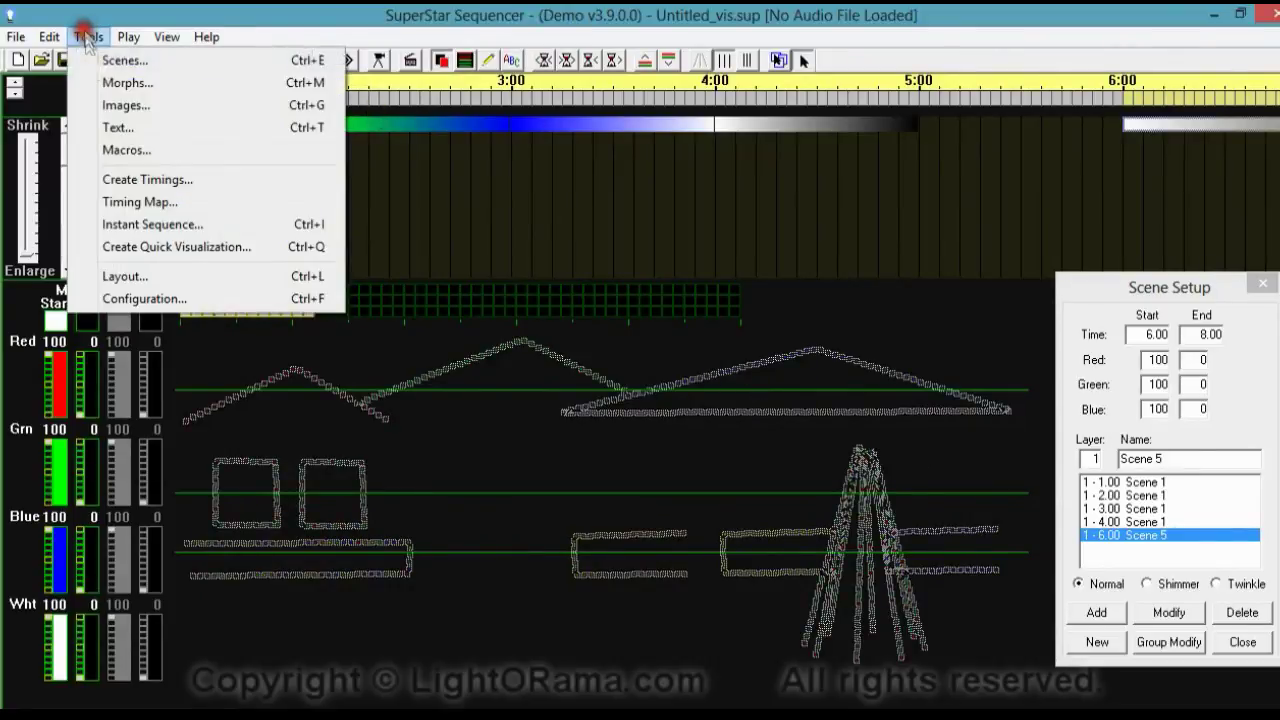
pyautogui.click(135, 84)
pyautogui.moveTo(877, 374); pyautogui.dragTo(1049, 254)
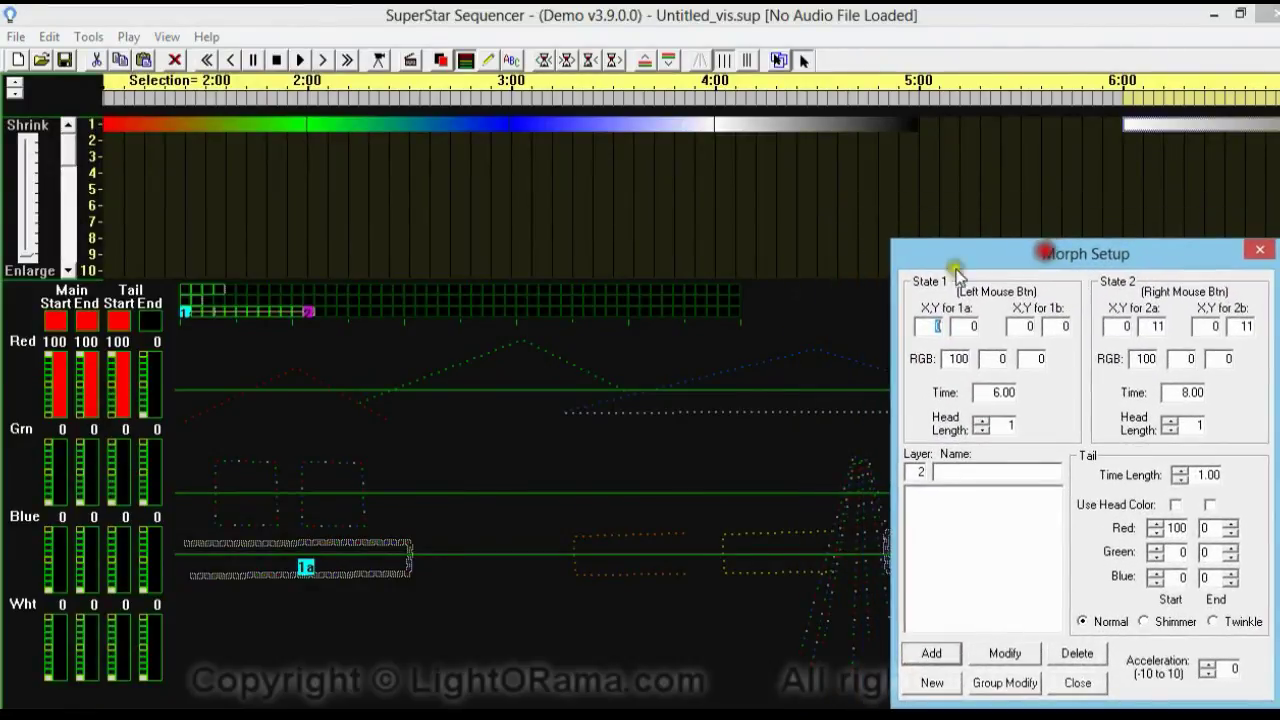
pyautogui.click(186, 315)
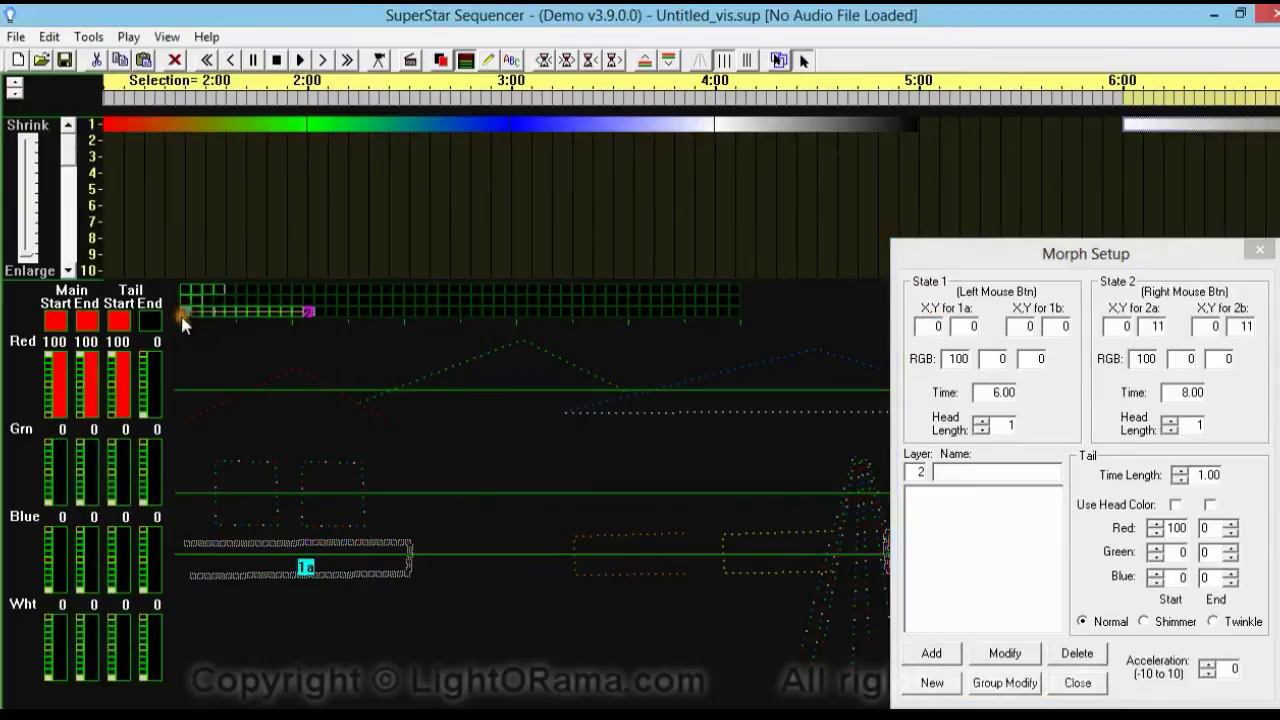
pyautogui.click(309, 313)
# Set the morph's main start, main end and tail start colors to 100 for red, green, blue and white.
pyautogui.click(52, 443)
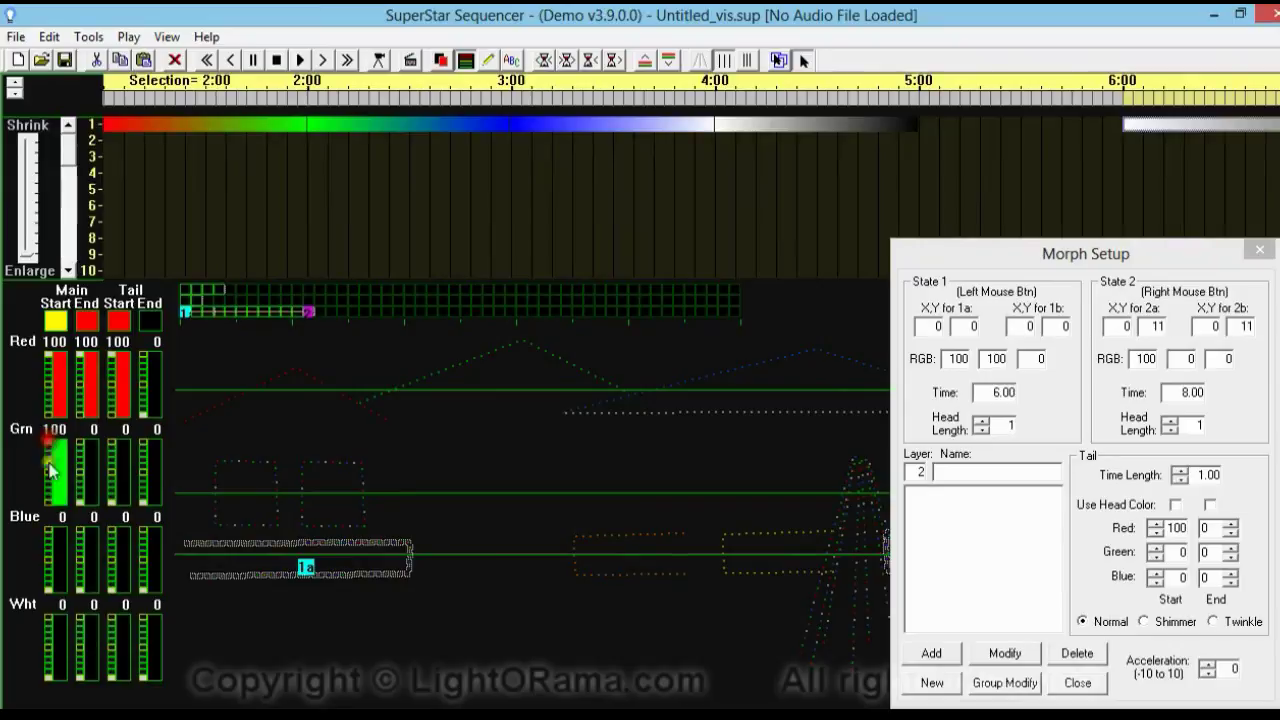
pyautogui.click(52, 530)
pyautogui.click(52, 625)
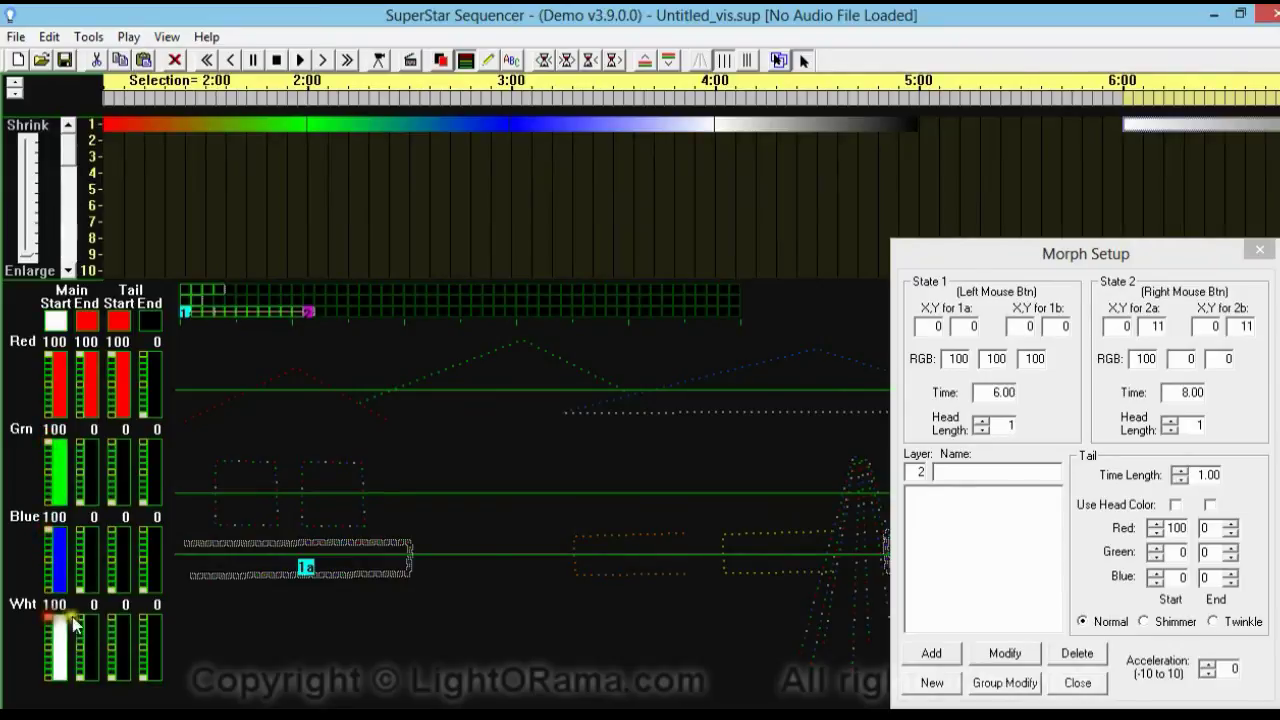
pyautogui.click(87, 622)
pyautogui.click(118, 622)
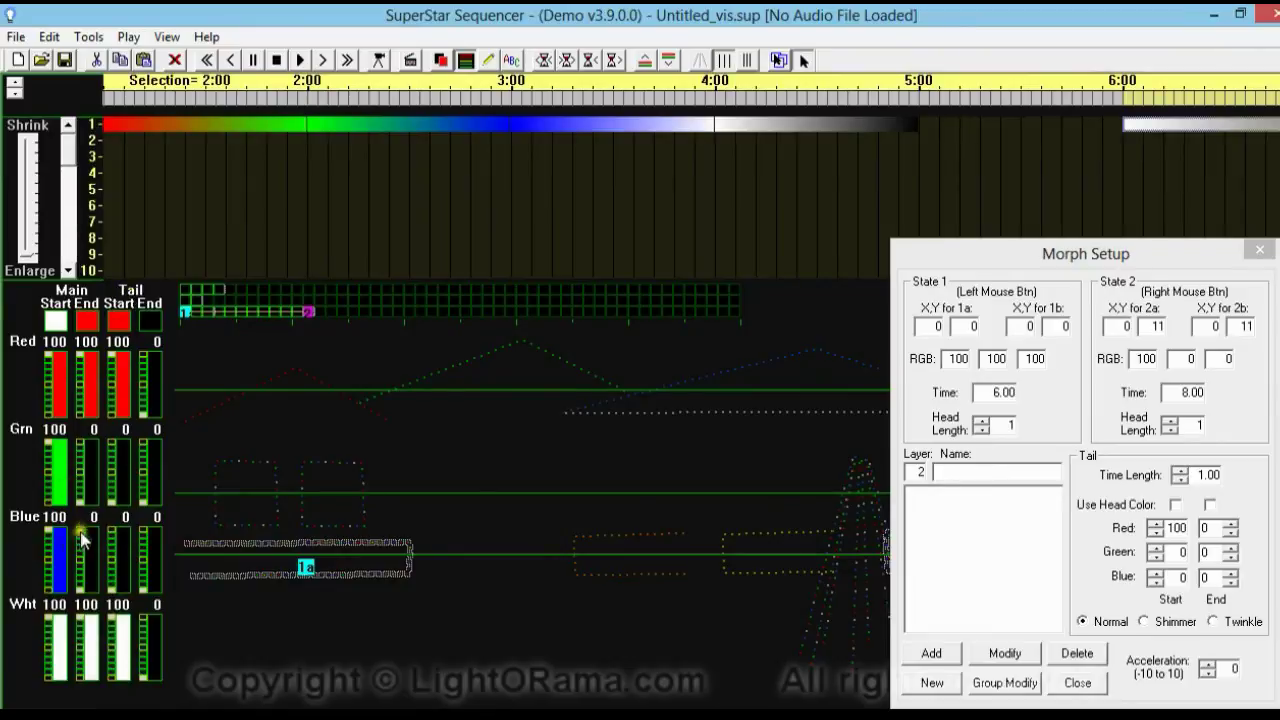
pyautogui.click(87, 540)
pyautogui.click(118, 540)
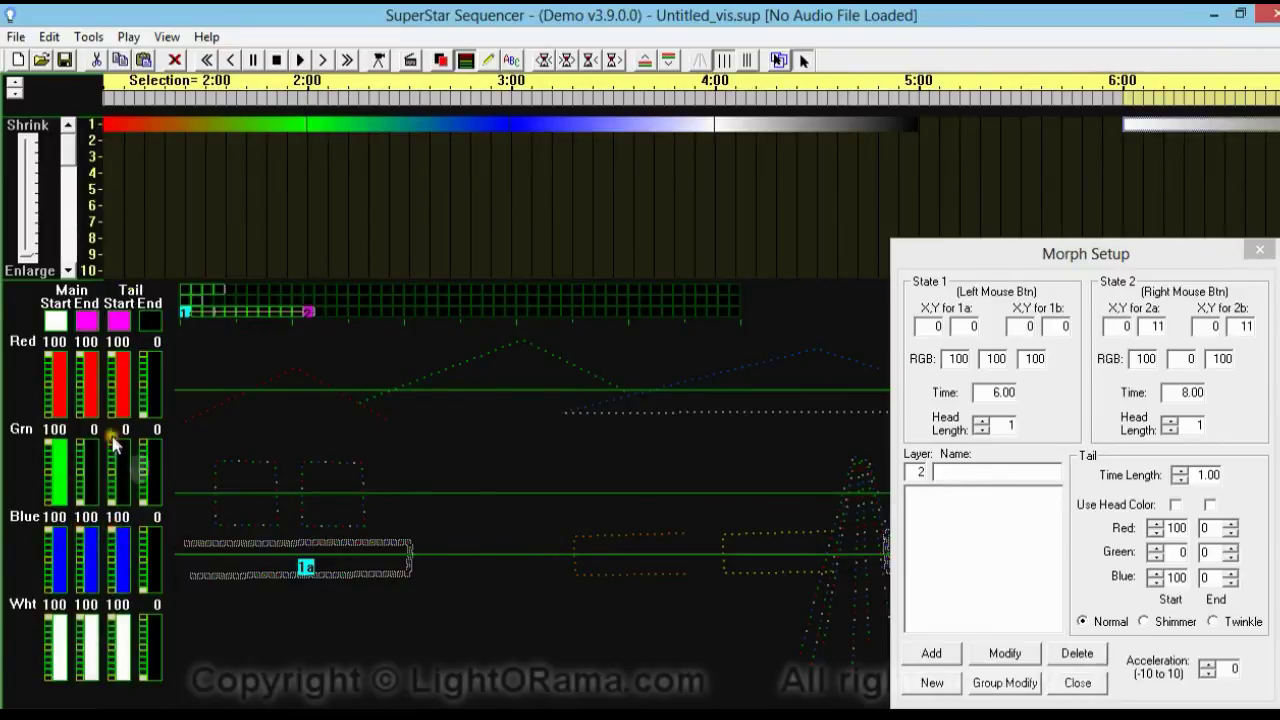
pyautogui.click(116, 446)
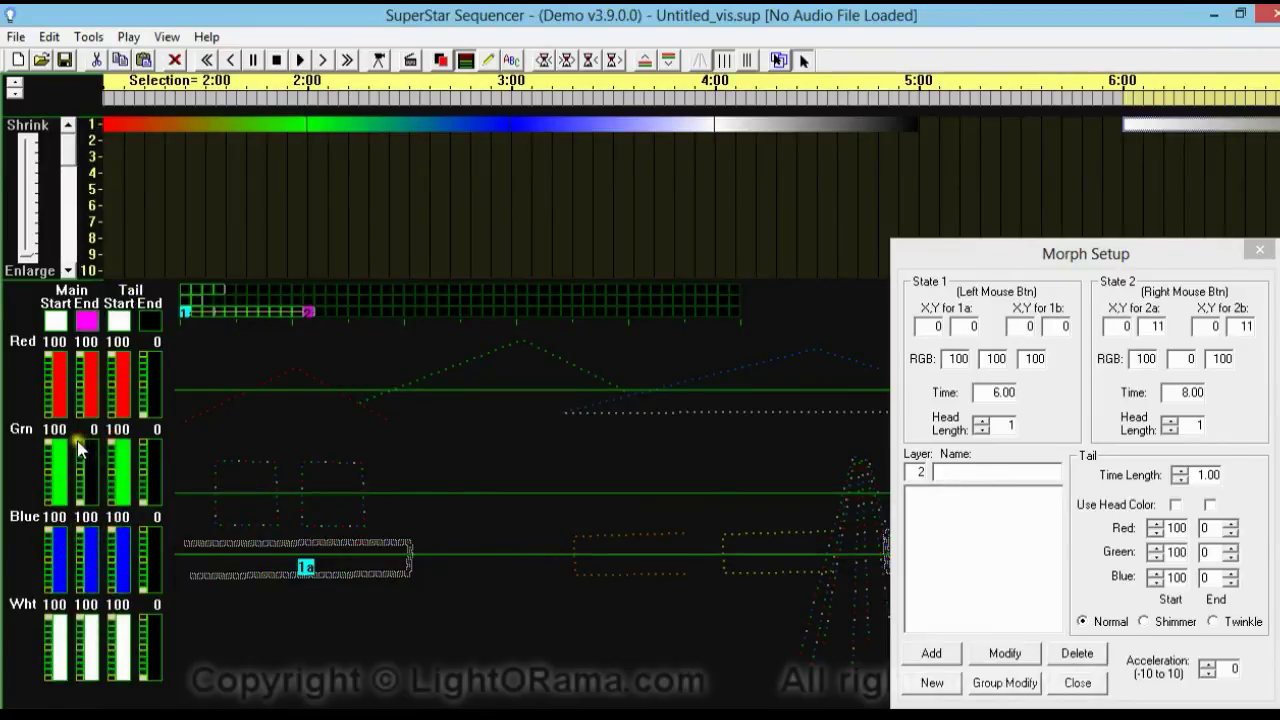
pyautogui.click(87, 446)
# Set the morph's time range from 9.00 to 10.00 and add the morph on layer 2.
pyautogui.click(324, 60)
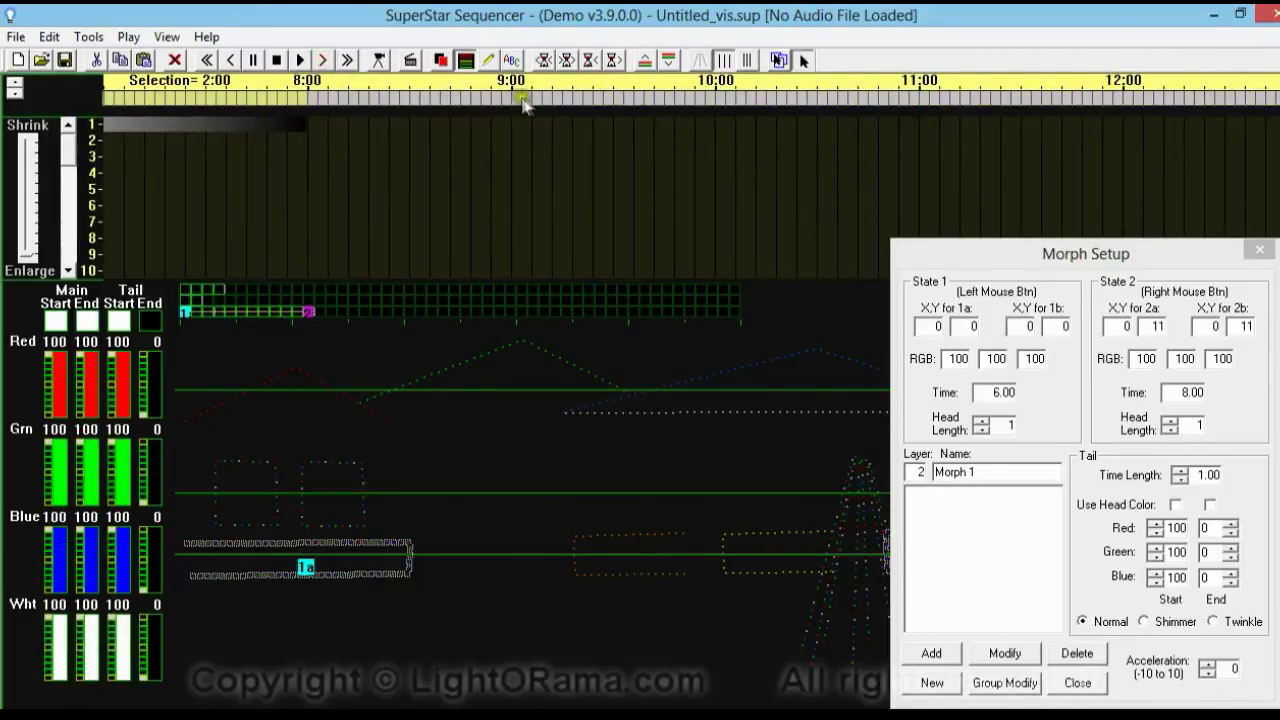
pyautogui.click(519, 99)
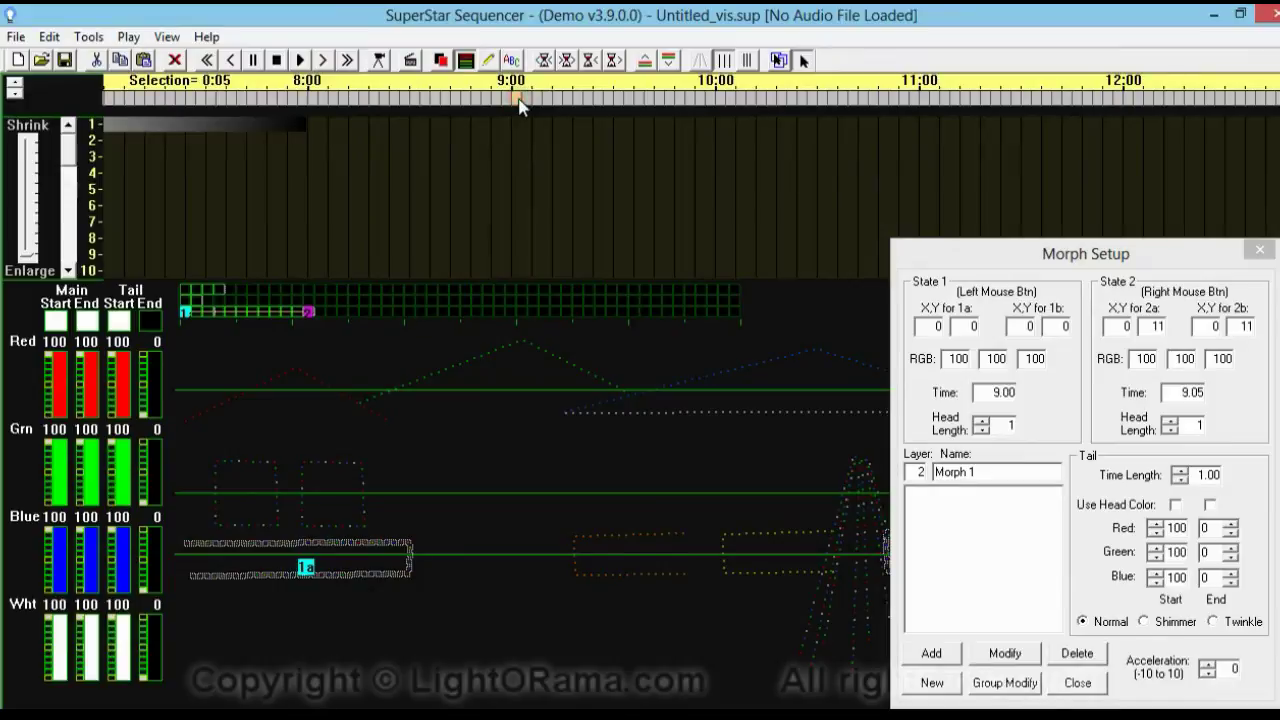
pyautogui.rightClick(711, 100)
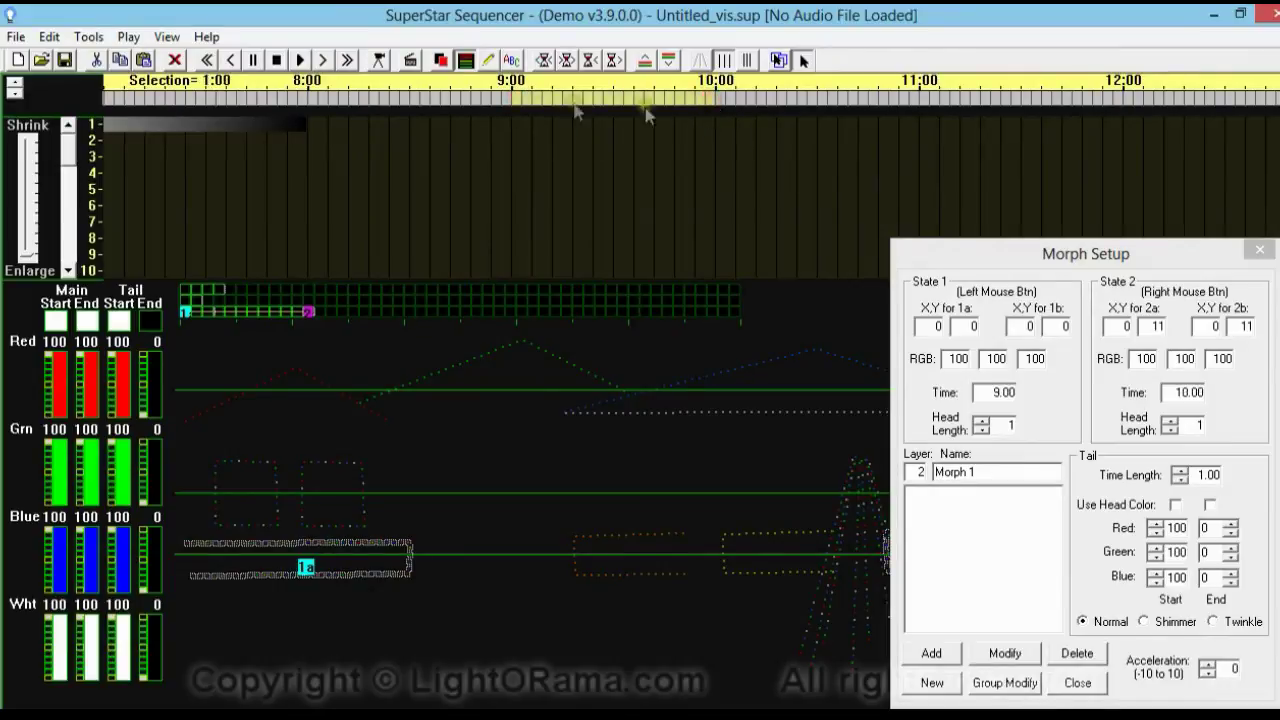
pyautogui.click(935, 655)
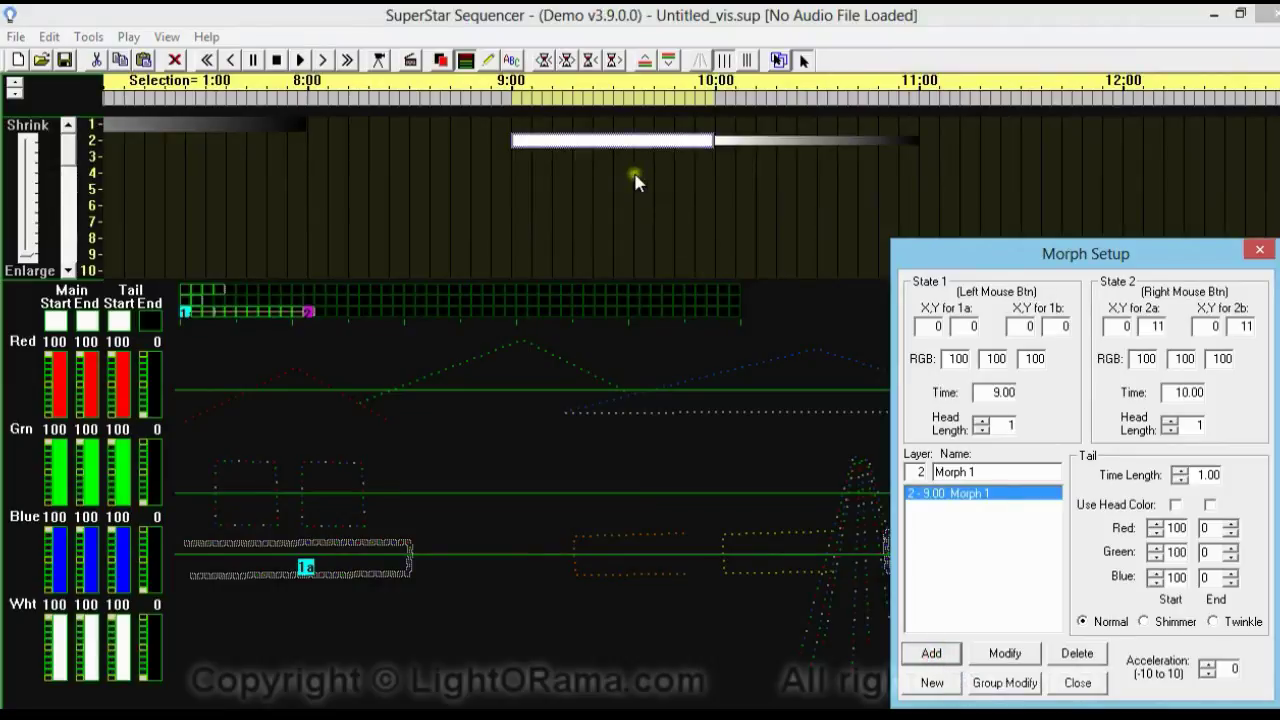
# Preview the morph from 9.00 without its setup window covering the visualization, and bring the setup window back.
pyautogui.click(778, 60)
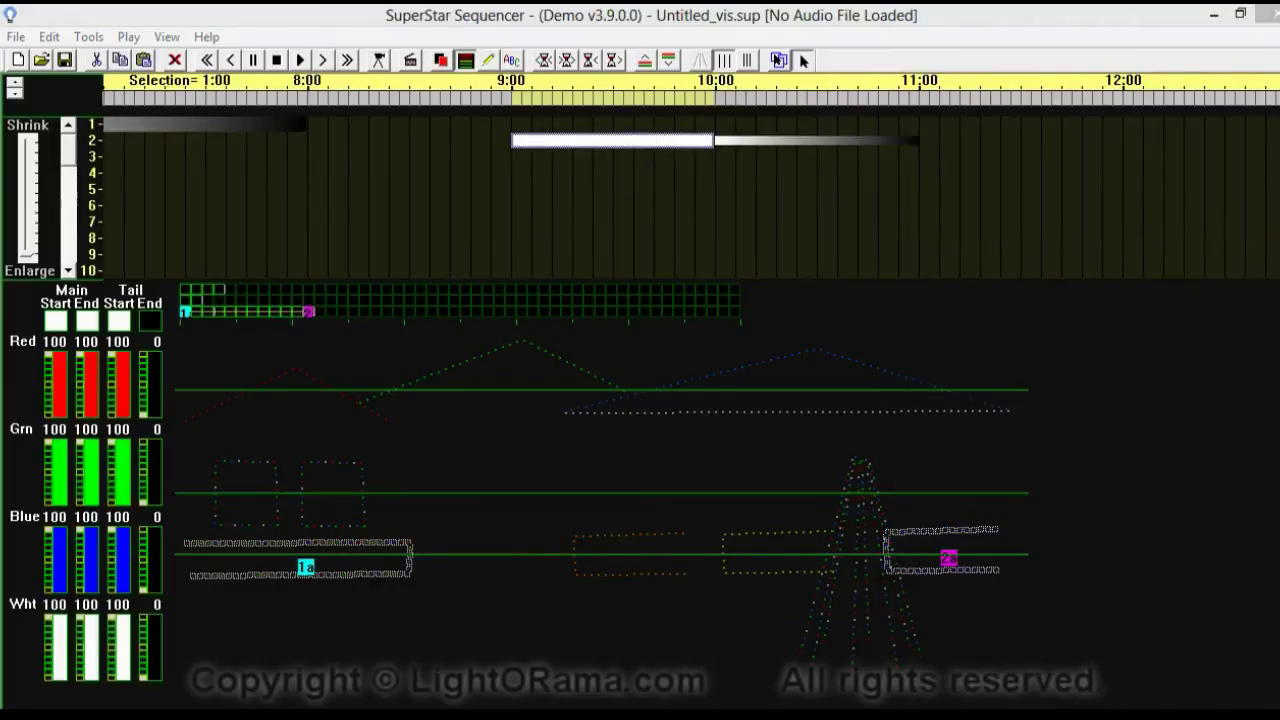
pyautogui.click(302, 60)
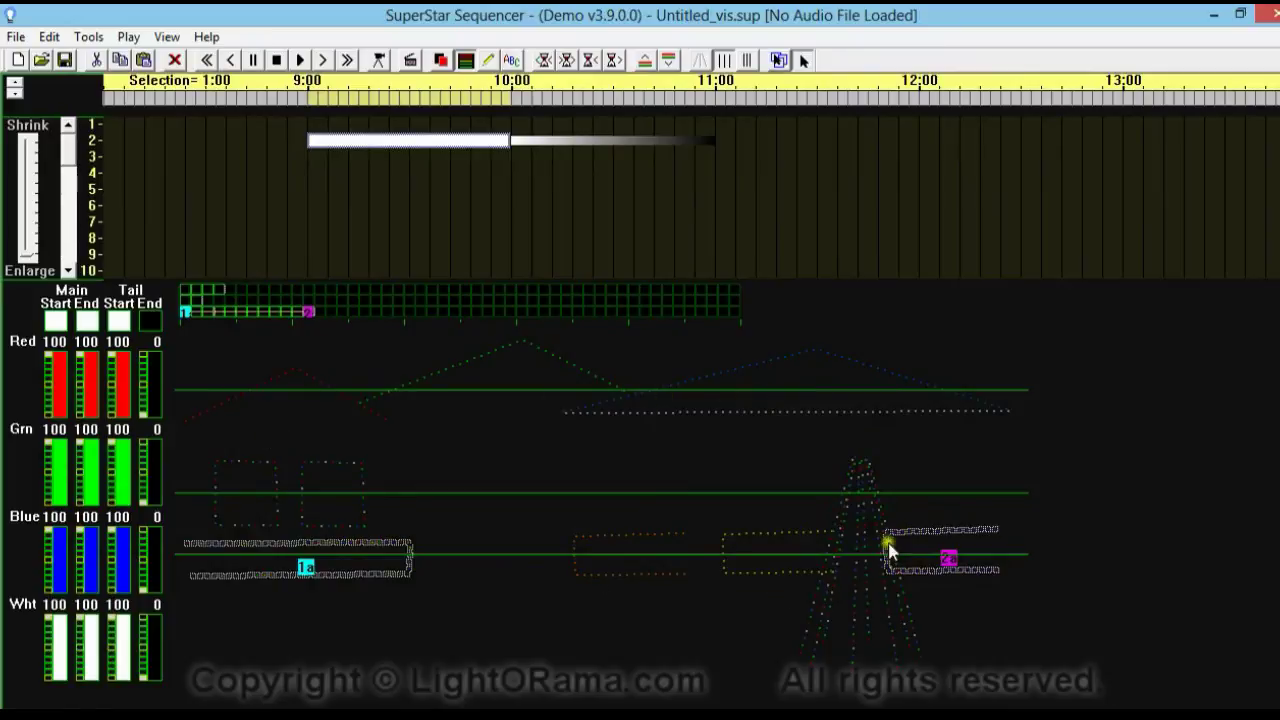
pyautogui.click(779, 60)
pyautogui.moveTo(1057, 368); pyautogui.dragTo(1077, 285)
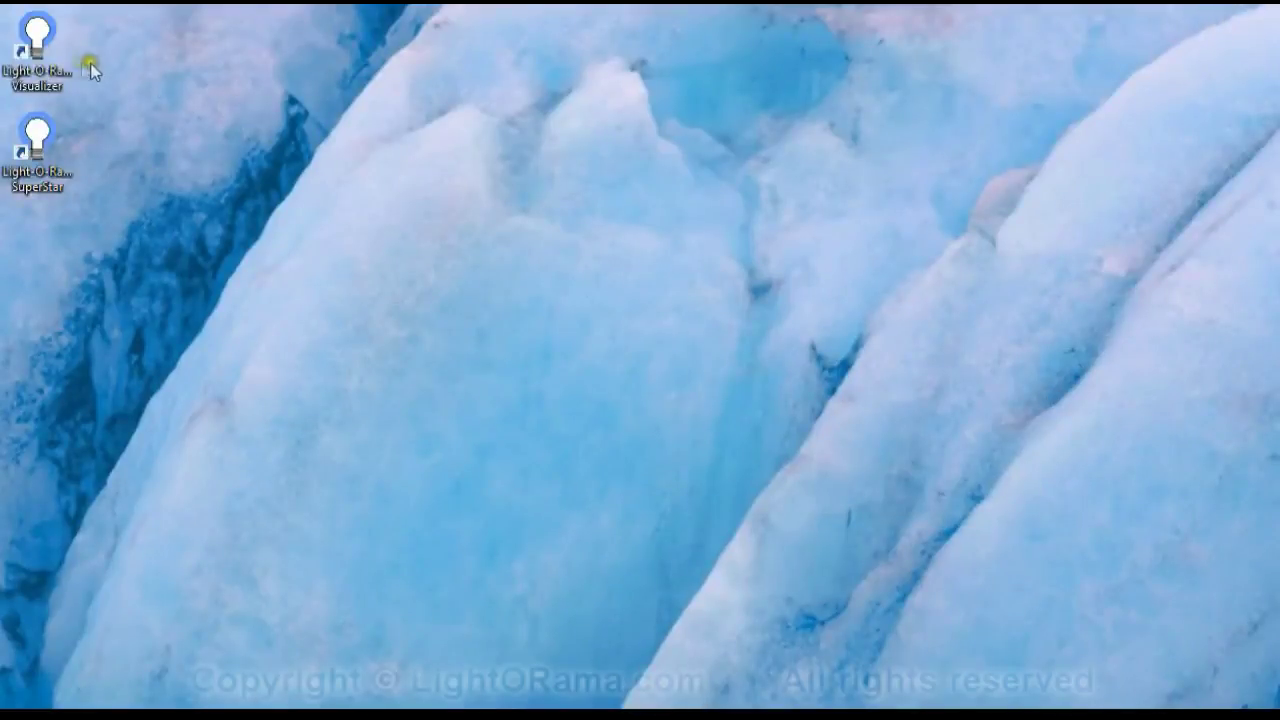
# Switch to LOR Visualizer, open the VisualizerTutorial visualization and list its props.
pyautogui.doubleClick(38, 52)
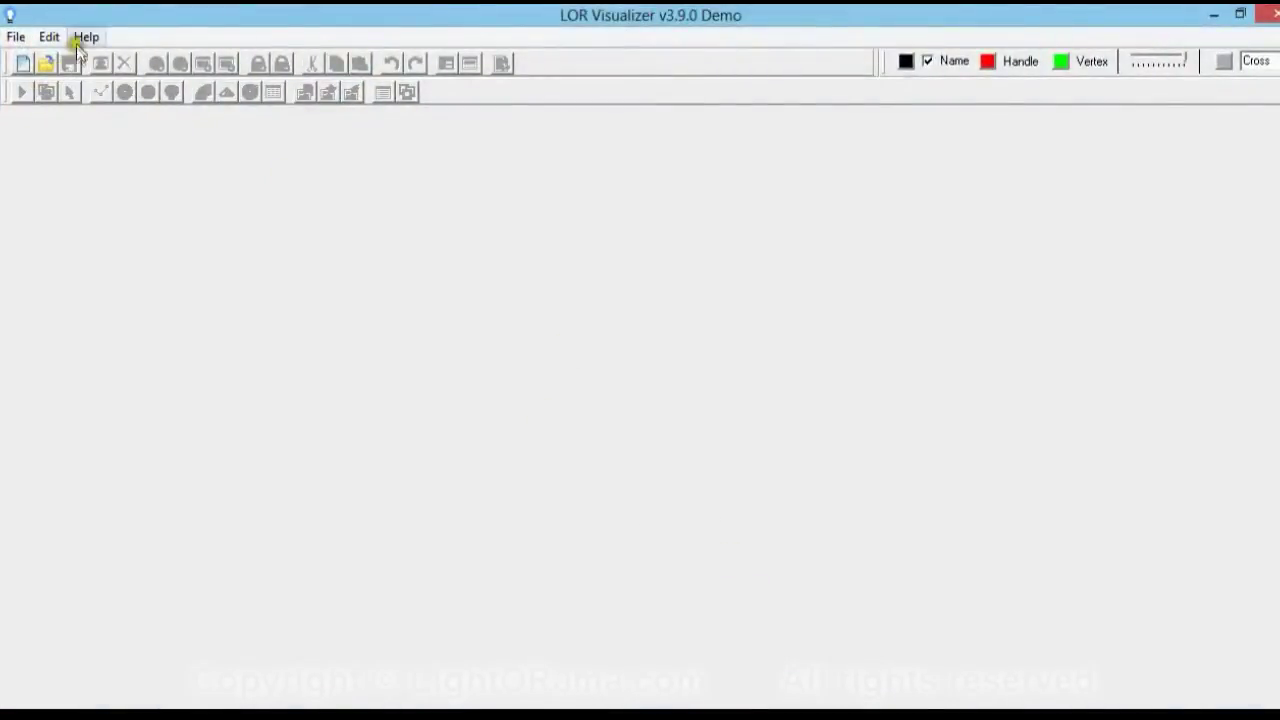
pyautogui.click(46, 63)
pyautogui.click(449, 525)
pyautogui.doubleClick(449, 525)
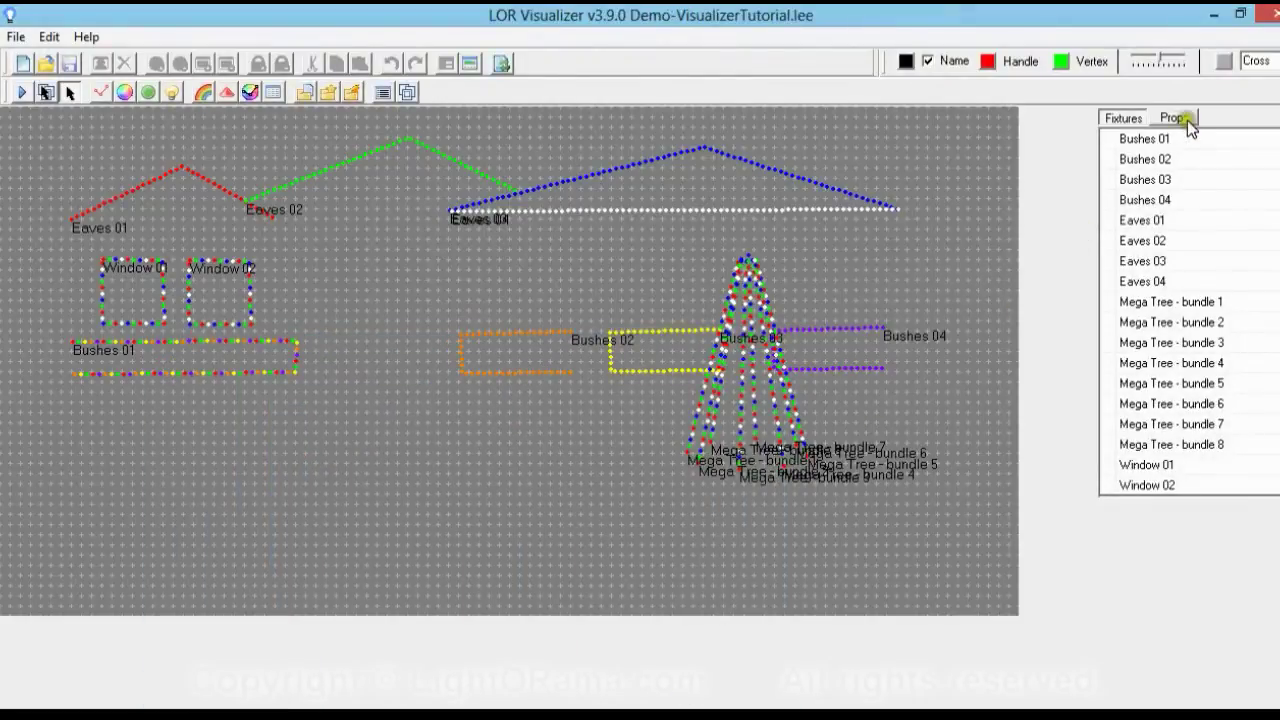
pyautogui.click(1187, 119)
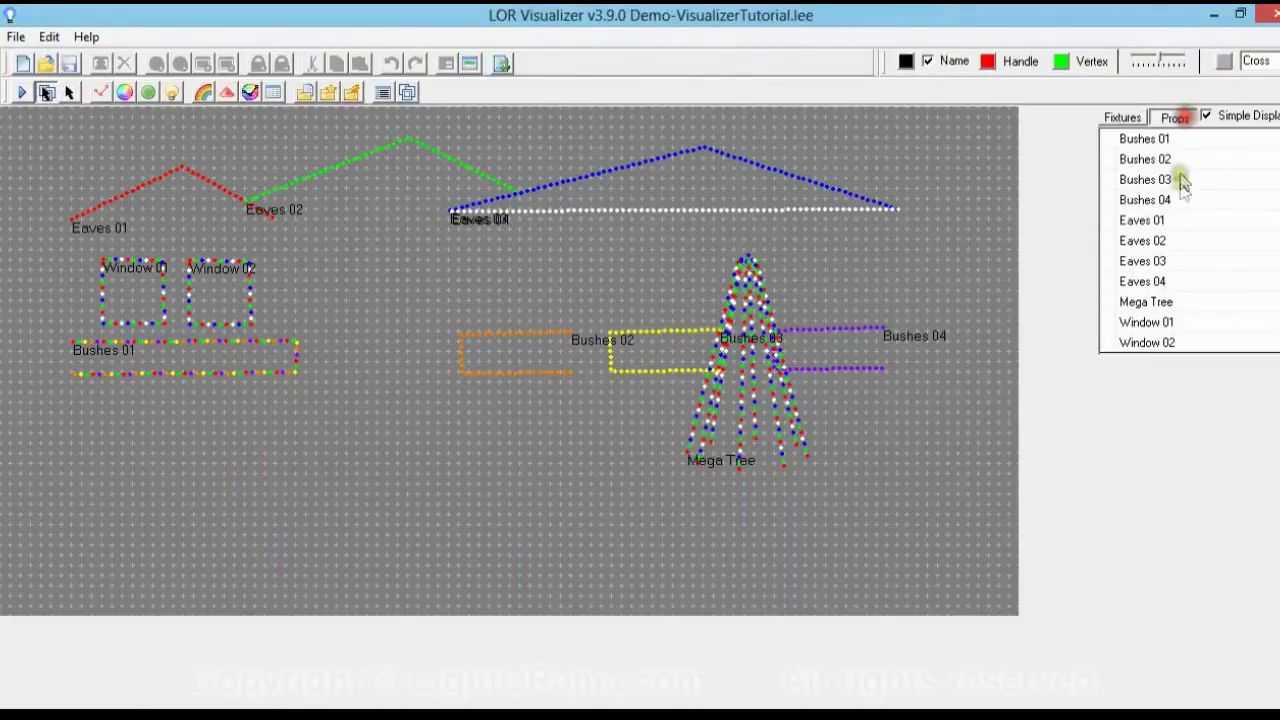
# Move the Mega Tree prop straight down below the Bushes row, fine-tune its position and save the visualization.
pyautogui.click(1160, 301)
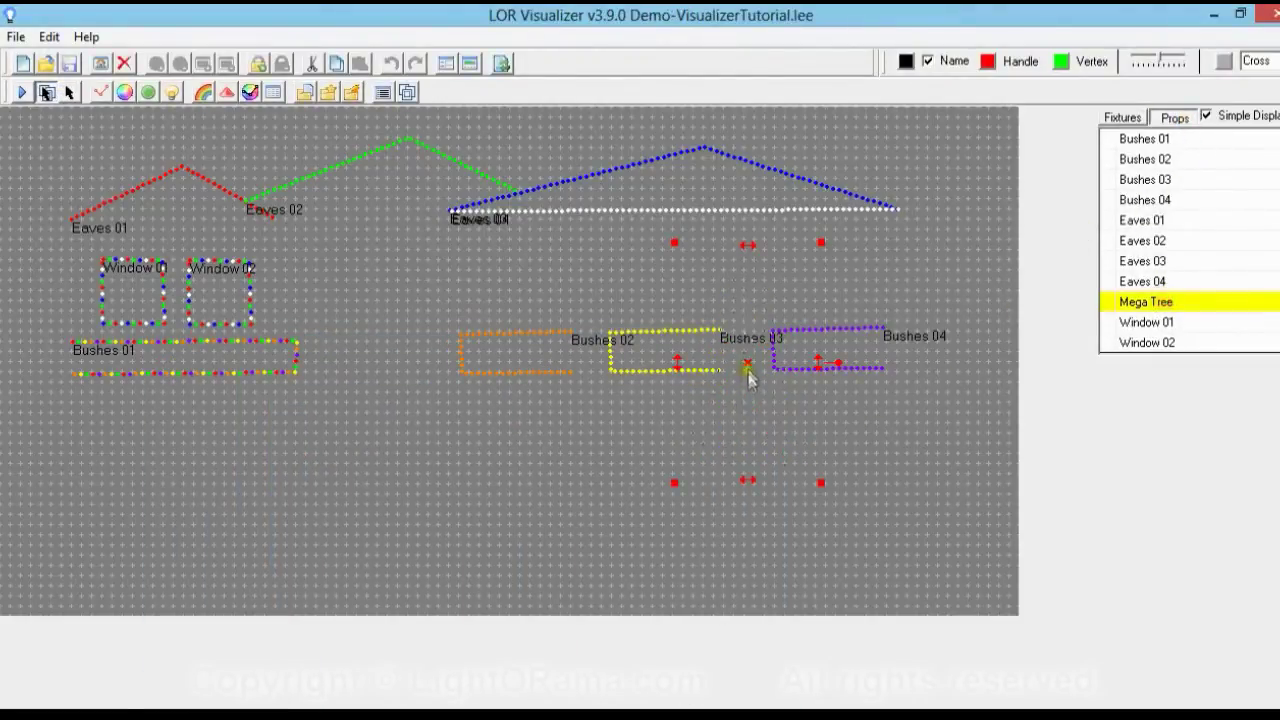
pyautogui.moveTo(748, 363); pyautogui.dragTo(740, 438)
pyautogui.rightClick(909, 471)
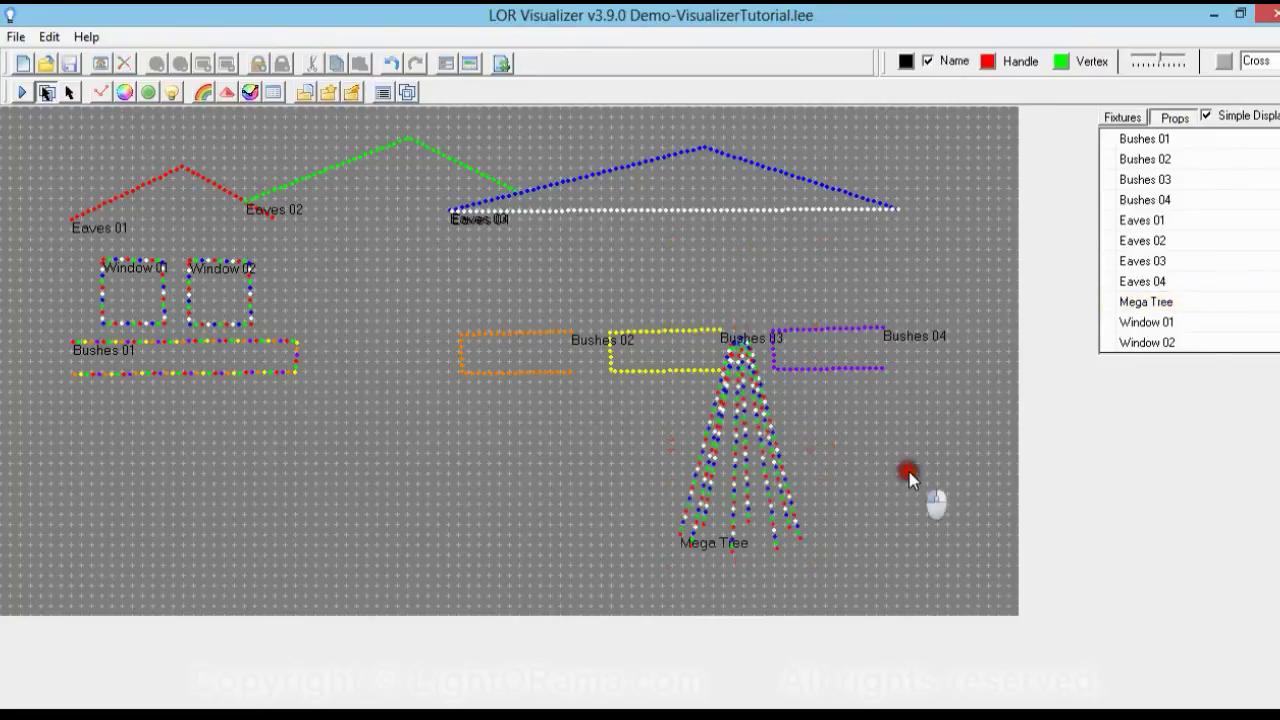
pyautogui.click(748, 433)
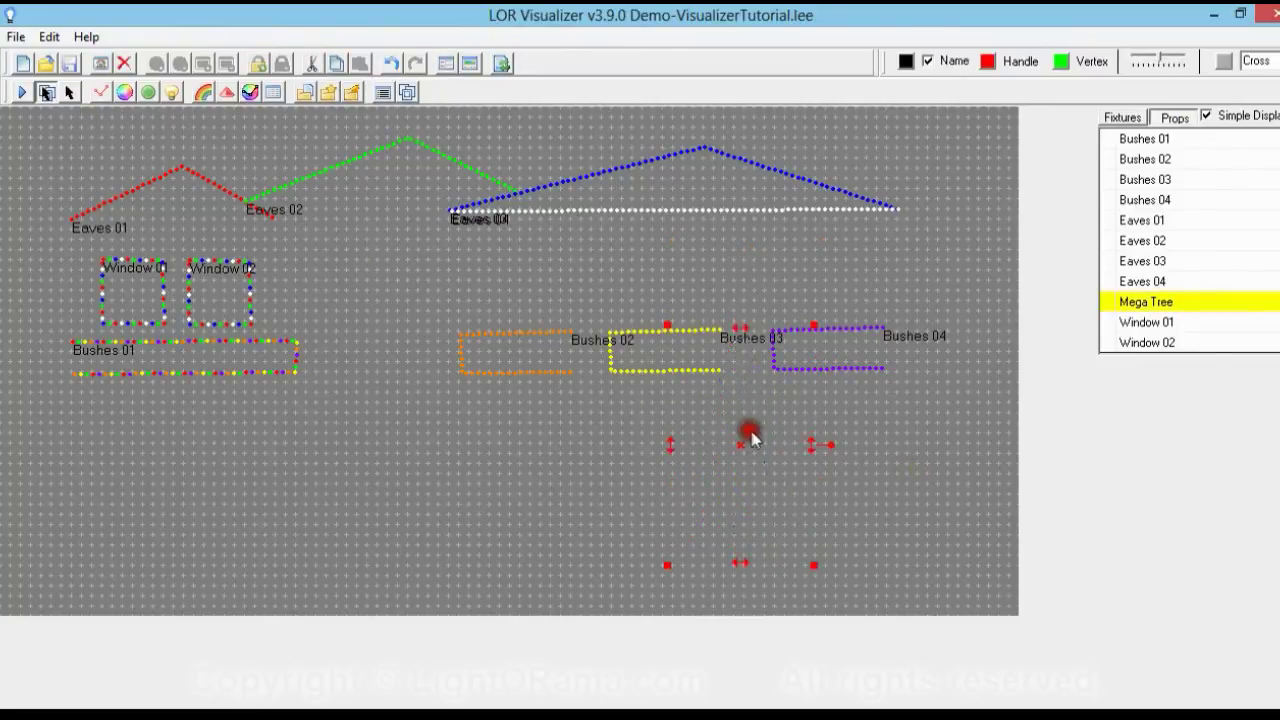
pyautogui.rightClick(860, 450)
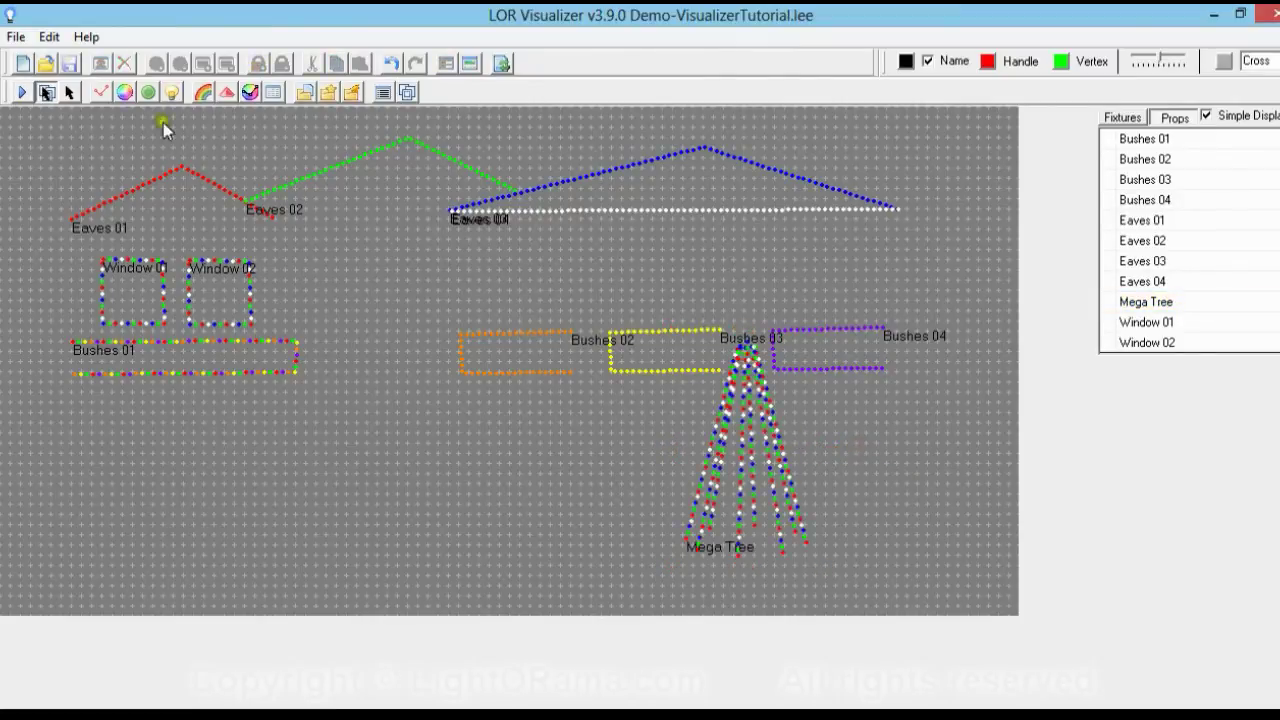
pyautogui.click(68, 64)
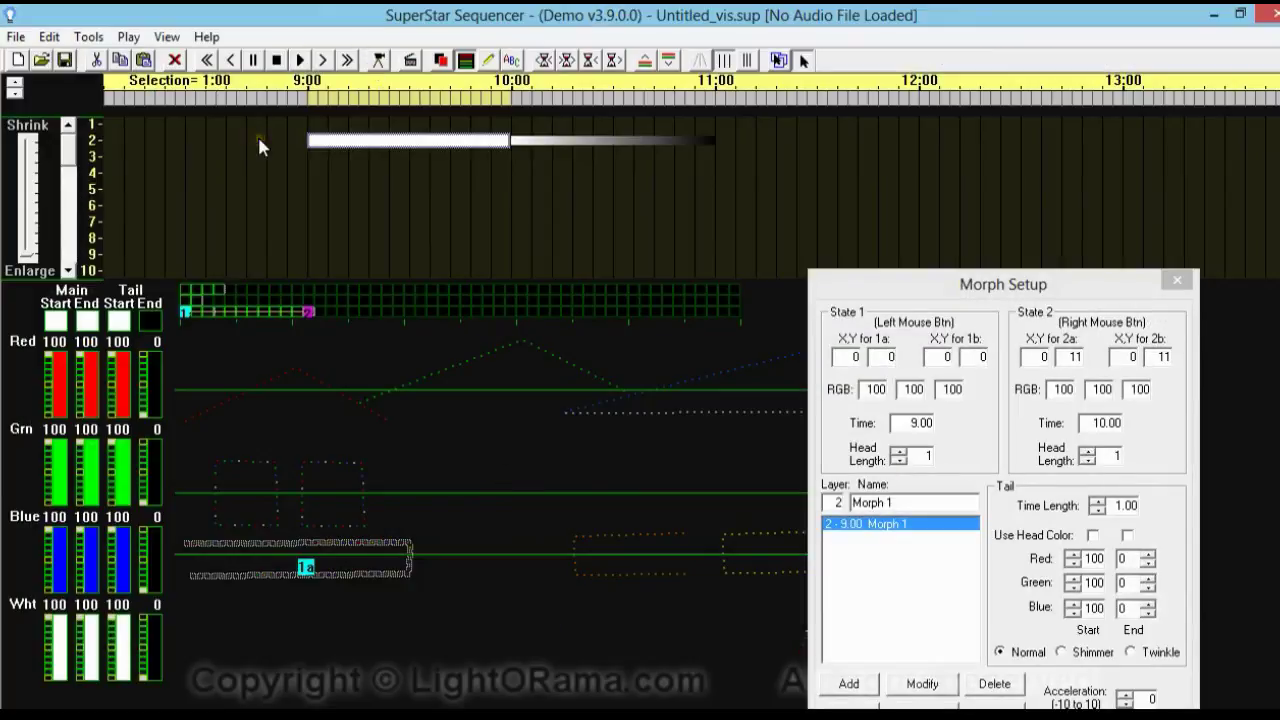
# Switch to SuperStar Sequencer, reimport VisualizerTutorial with horizontal grid, max length 50 and 4 detection lines, and close the morph setup.
pyautogui.click(15, 38)
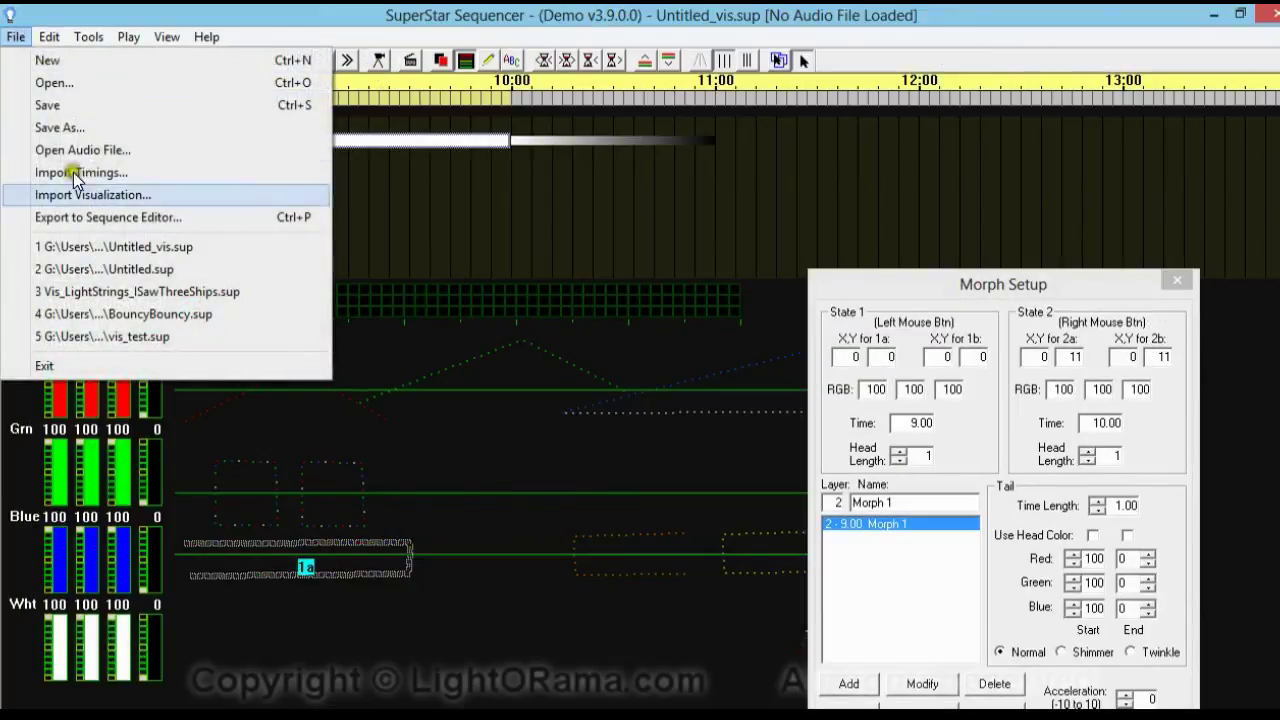
pyautogui.click(117, 196)
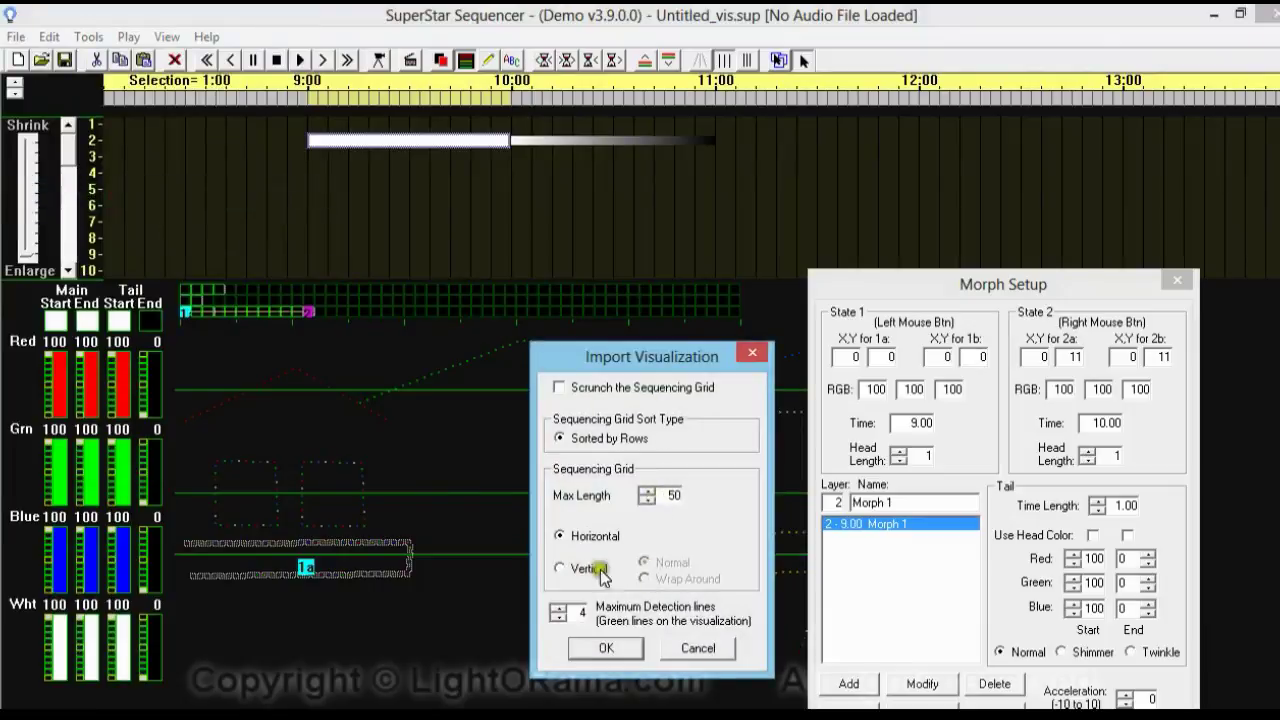
pyautogui.click(606, 648)
pyautogui.click(556, 405)
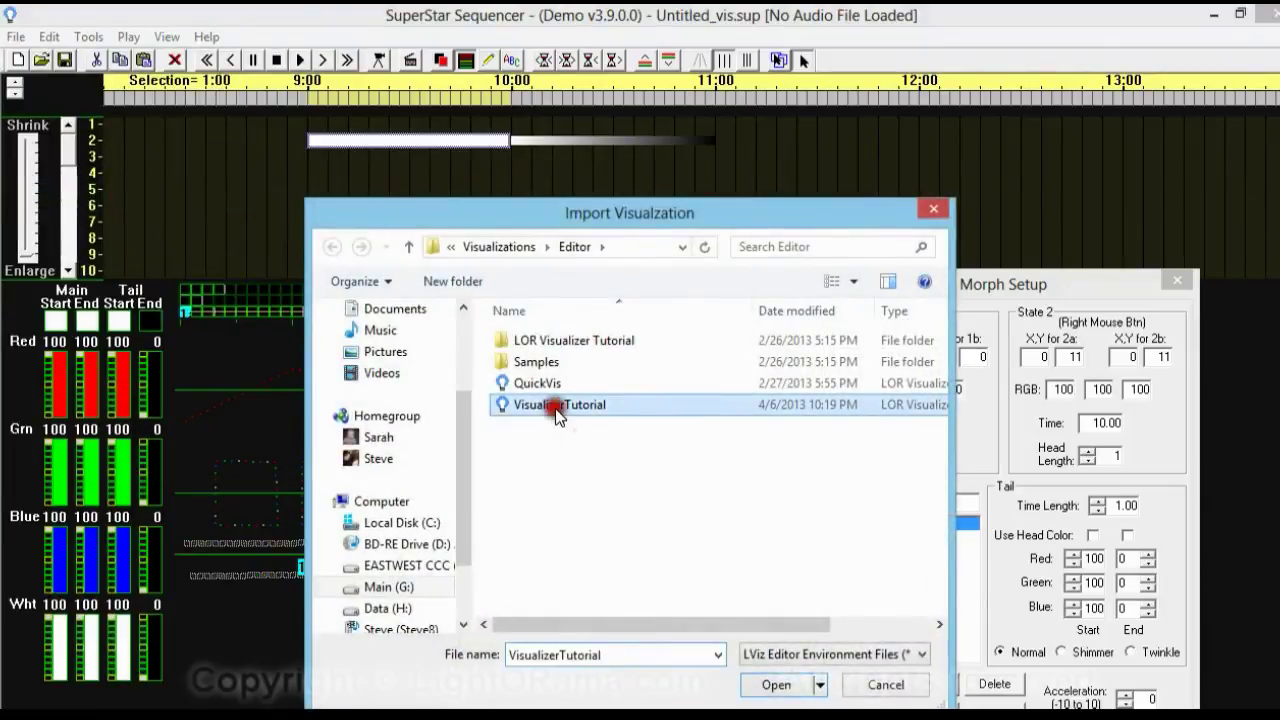
pyautogui.click(780, 686)
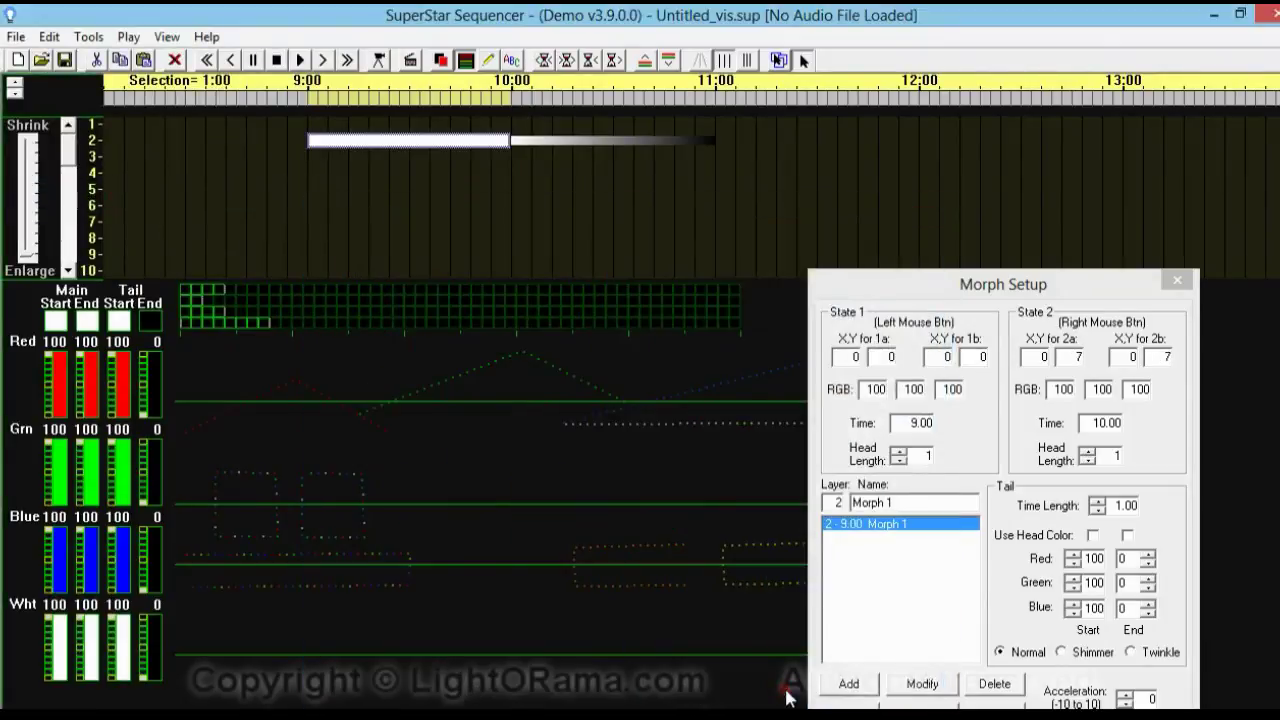
pyautogui.click(1177, 280)
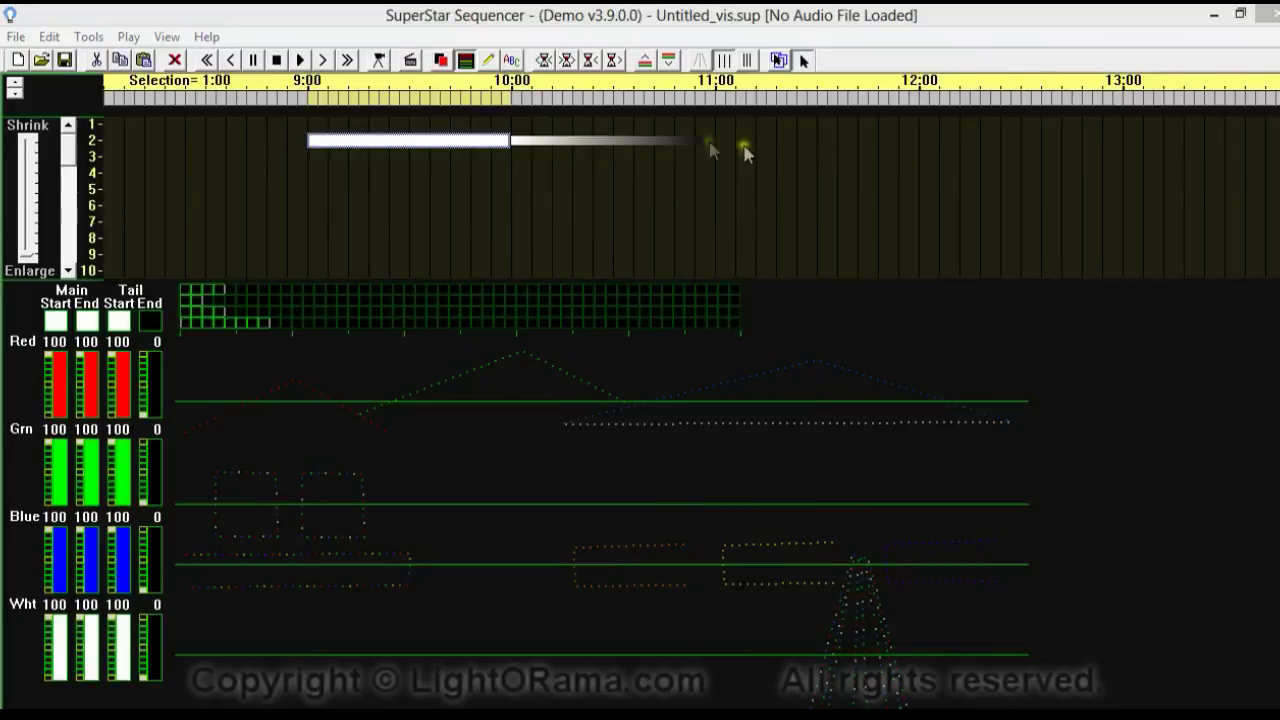
# Move the state 2 point of the morph at 9.00 to 0,7, apply the modification and preview the morph.
pyautogui.click(447, 140)
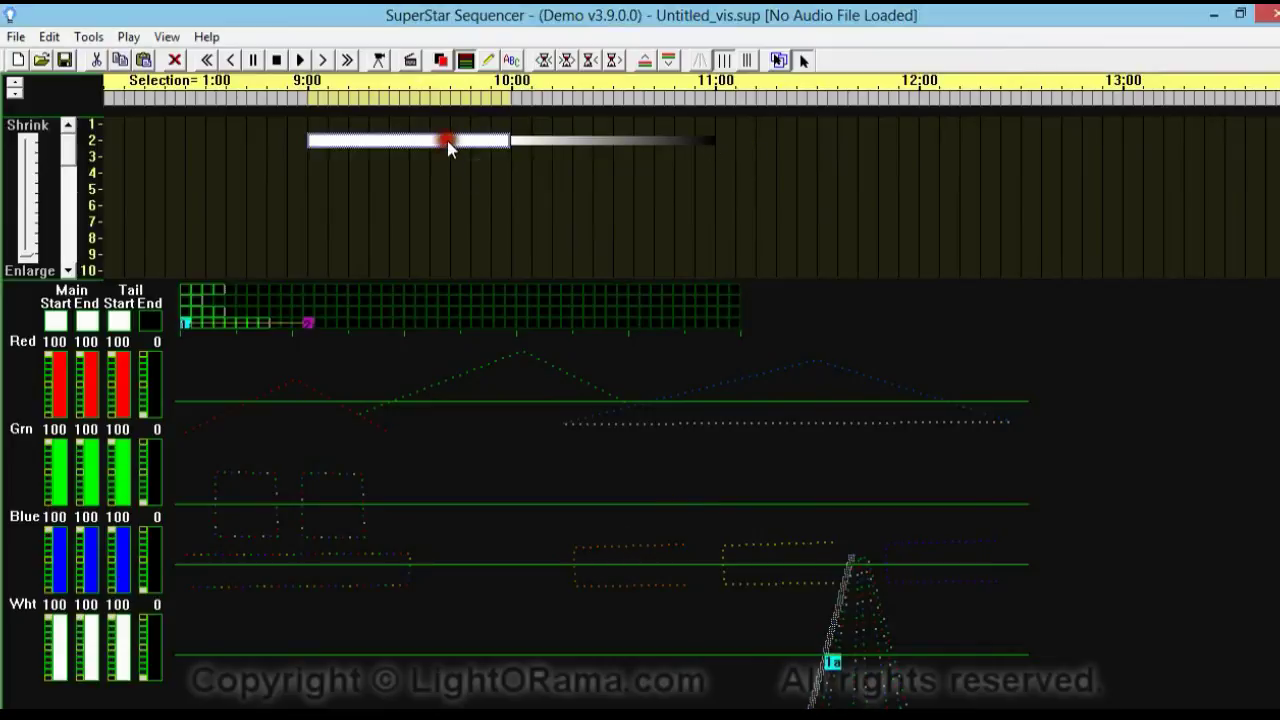
pyautogui.click(263, 325)
pyautogui.click(777, 60)
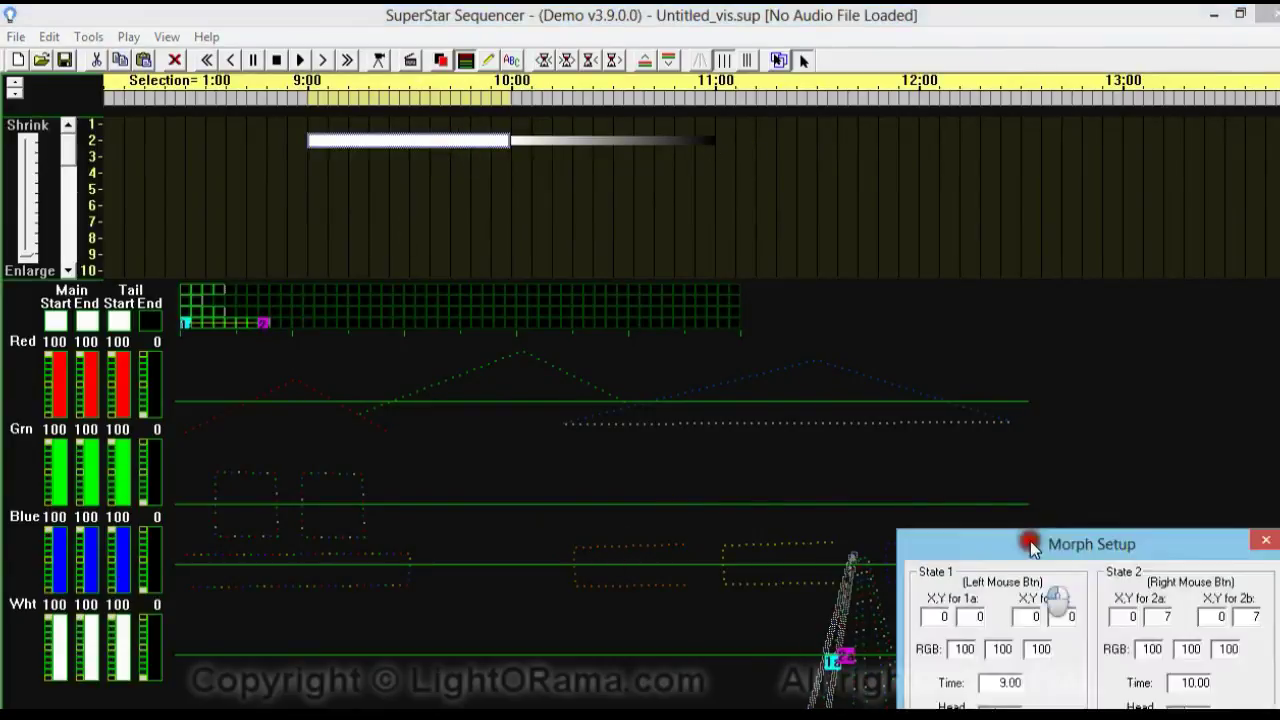
pyautogui.click(1005, 705)
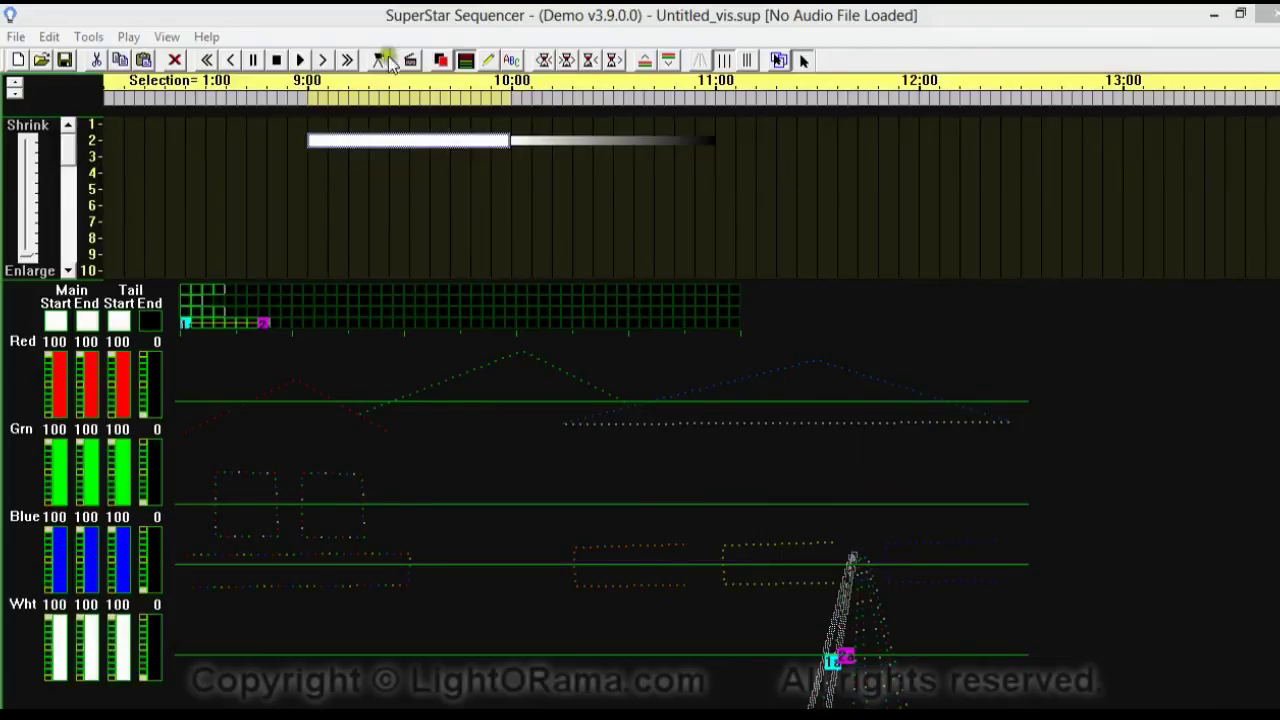
pyautogui.click(301, 60)
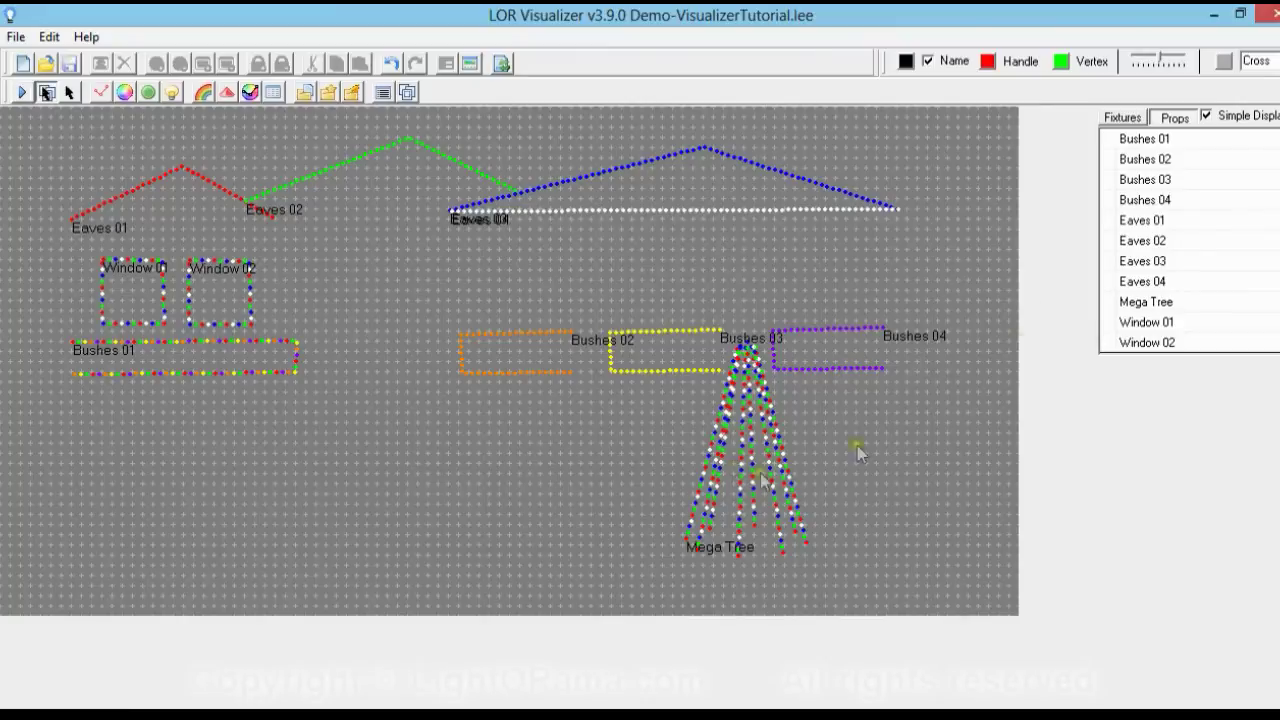
# In LOR Visualizer, move the Mega Tree prop up and to the right, beside Bushes 04, and save the visualization.
pyautogui.click(1140, 302)
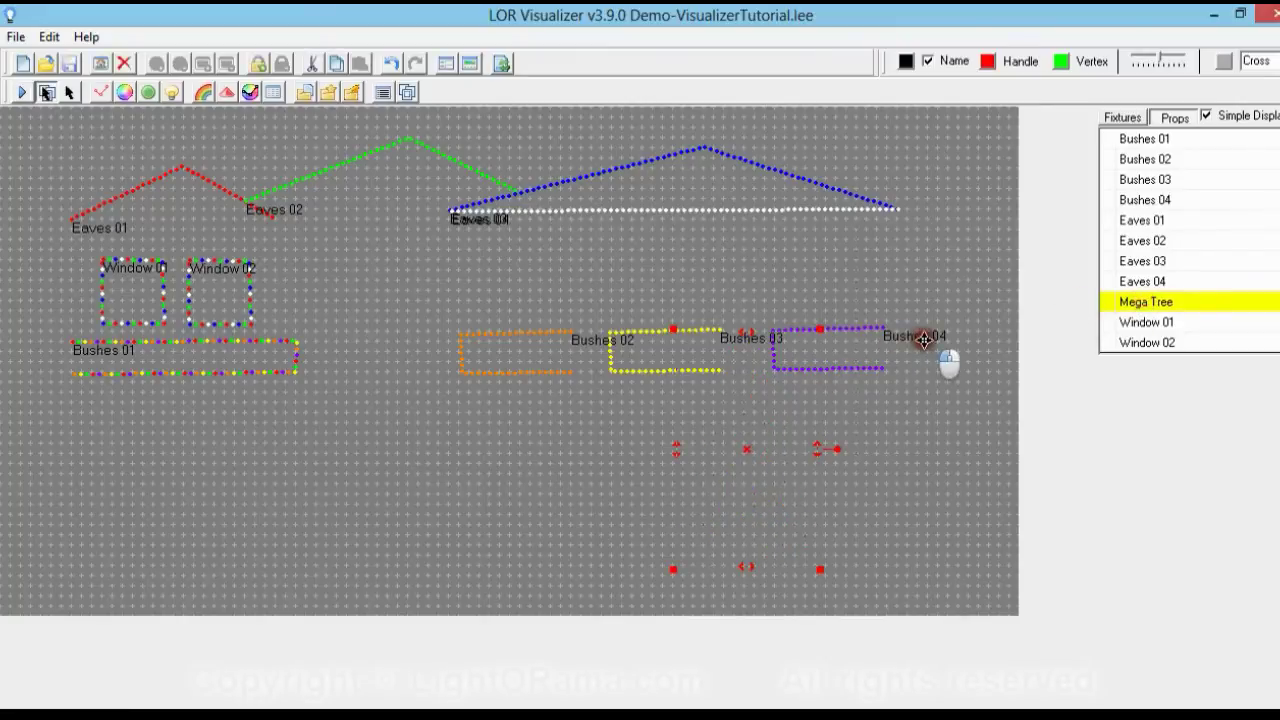
pyautogui.click(785, 557)
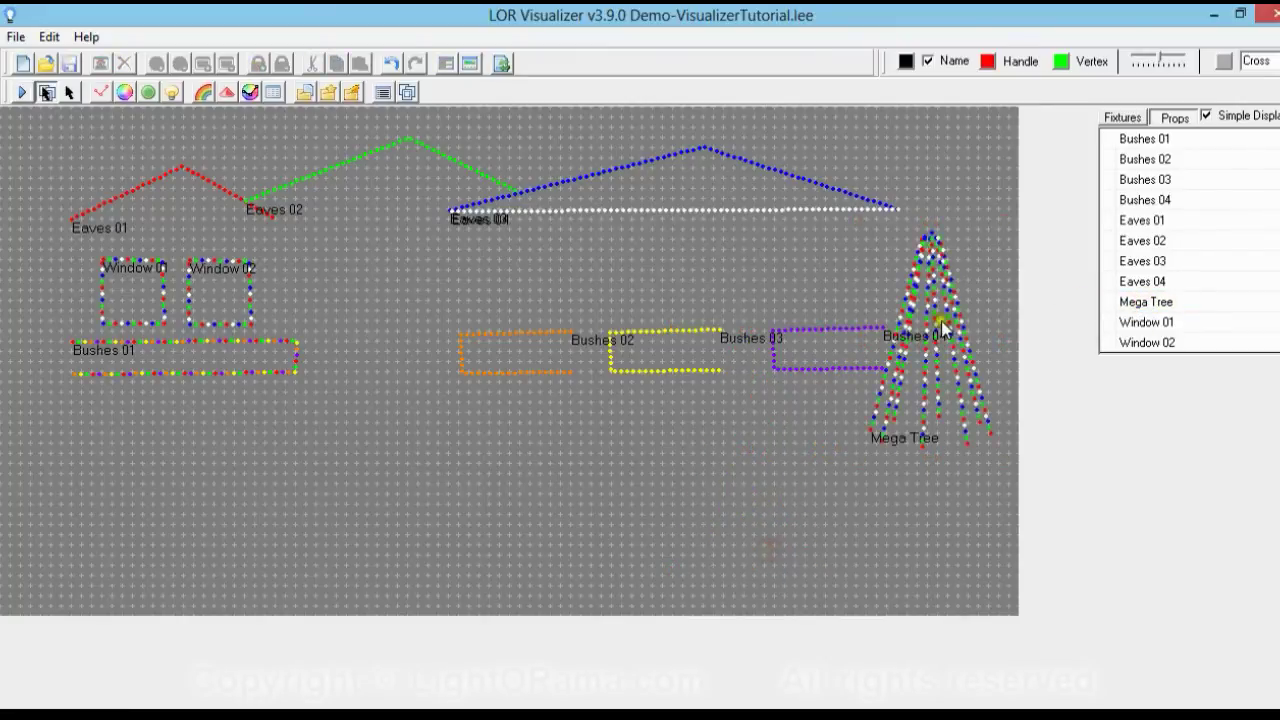
pyautogui.click(67, 63)
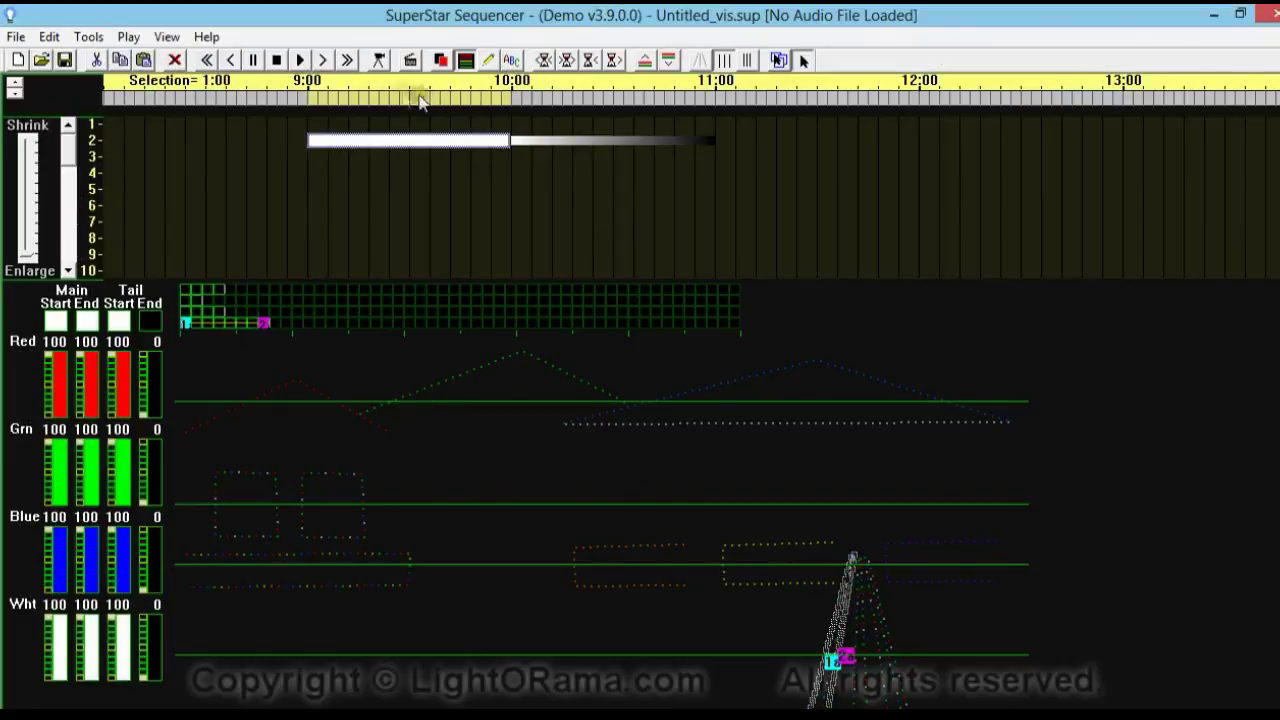
# Switch to SuperStar Sequencer and import the updated VisualizerTutorial visualization again, keeping the current import options.
pyautogui.click(16, 36)
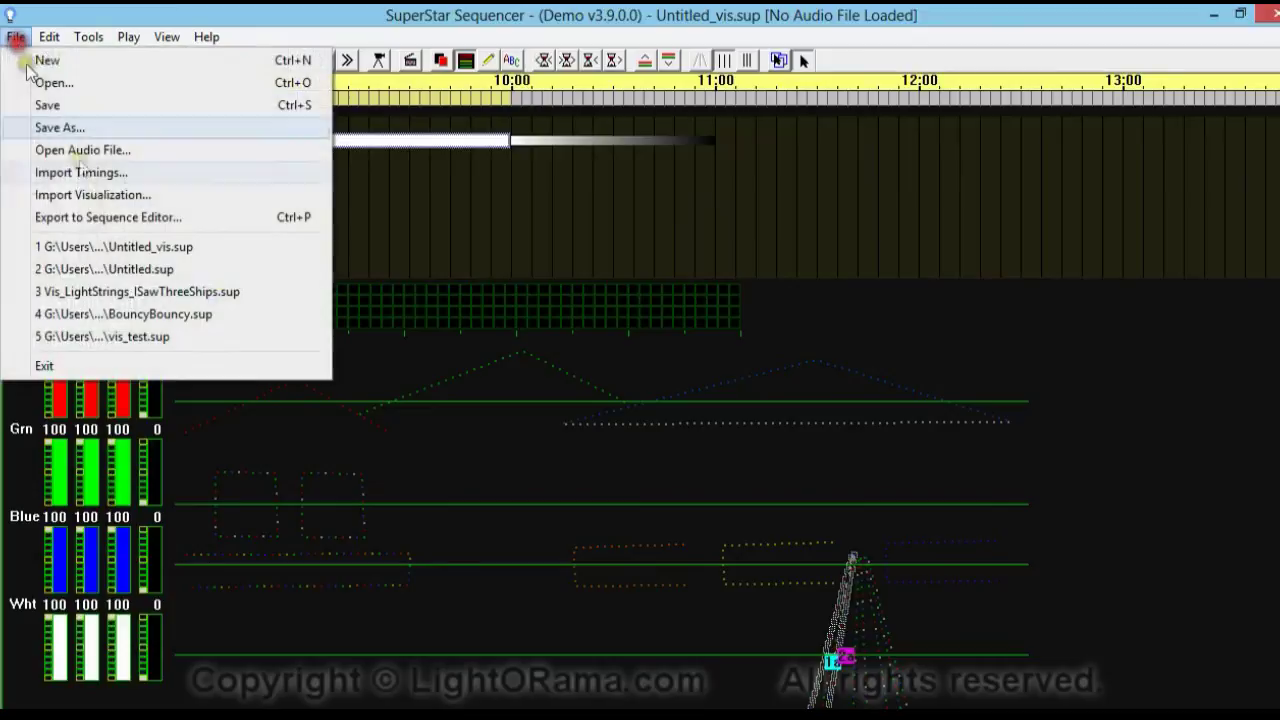
pyautogui.click(98, 195)
pyautogui.click(612, 648)
pyautogui.click(558, 403)
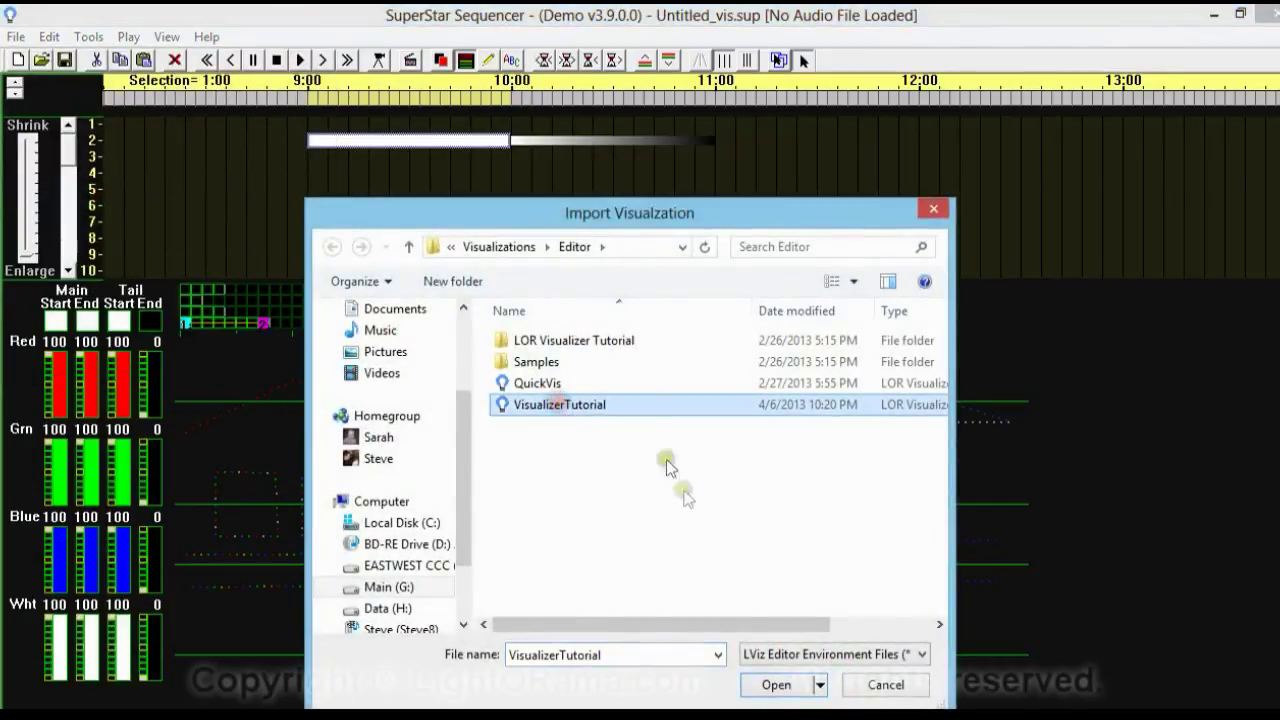
pyautogui.click(774, 685)
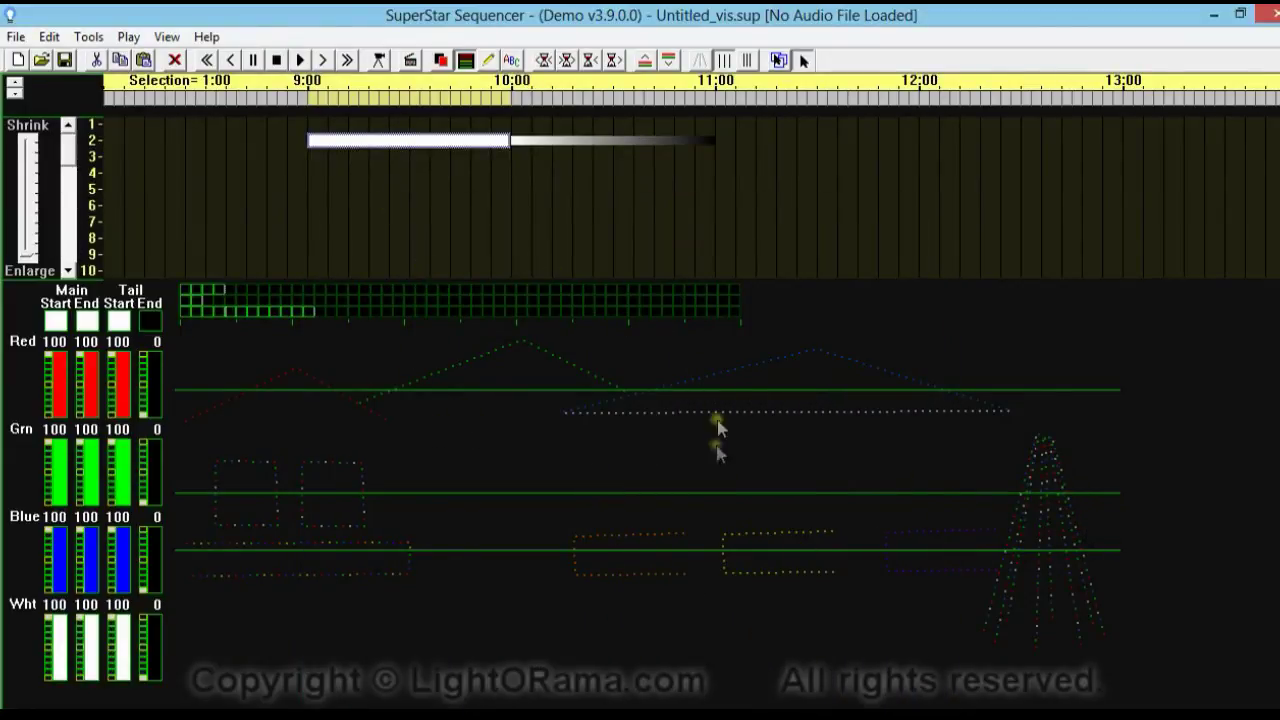
# Look back through the sequence to the color-blending scenes at 1.00 and return to the morph at 9.00.
pyautogui.click(229, 60)
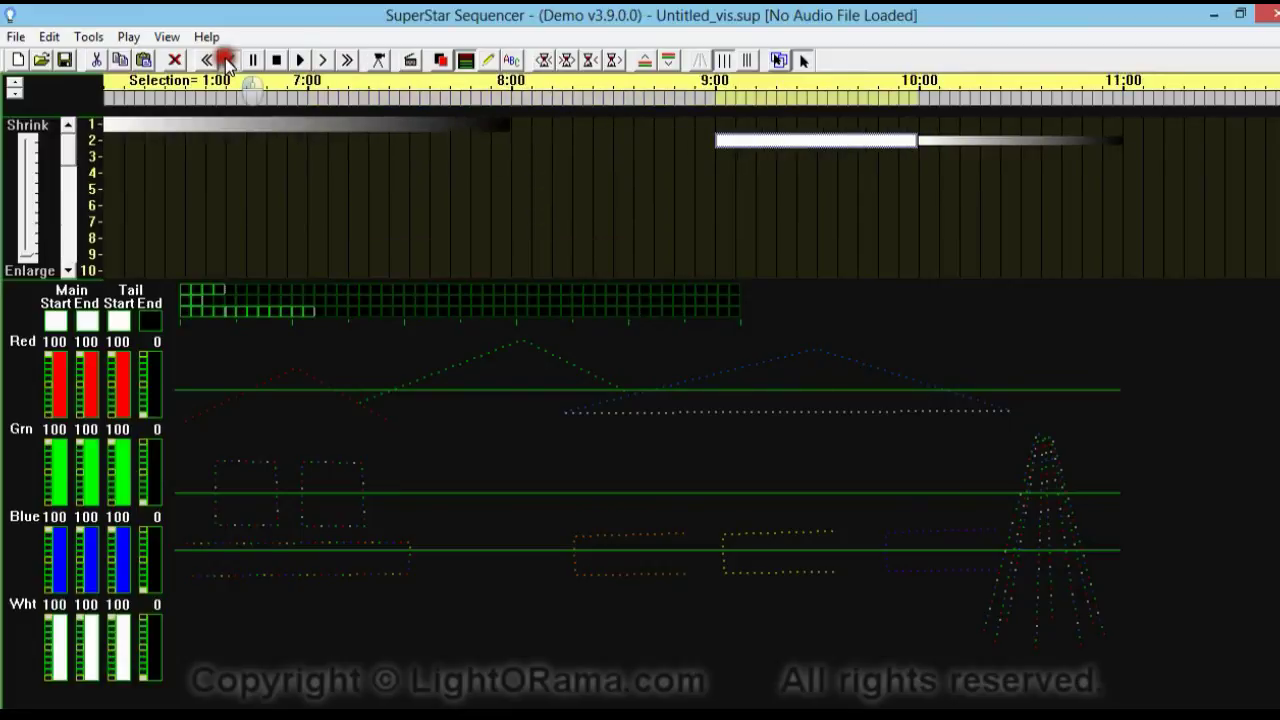
pyautogui.click(229, 60)
pyautogui.click(229, 60)
pyautogui.click(229, 60)
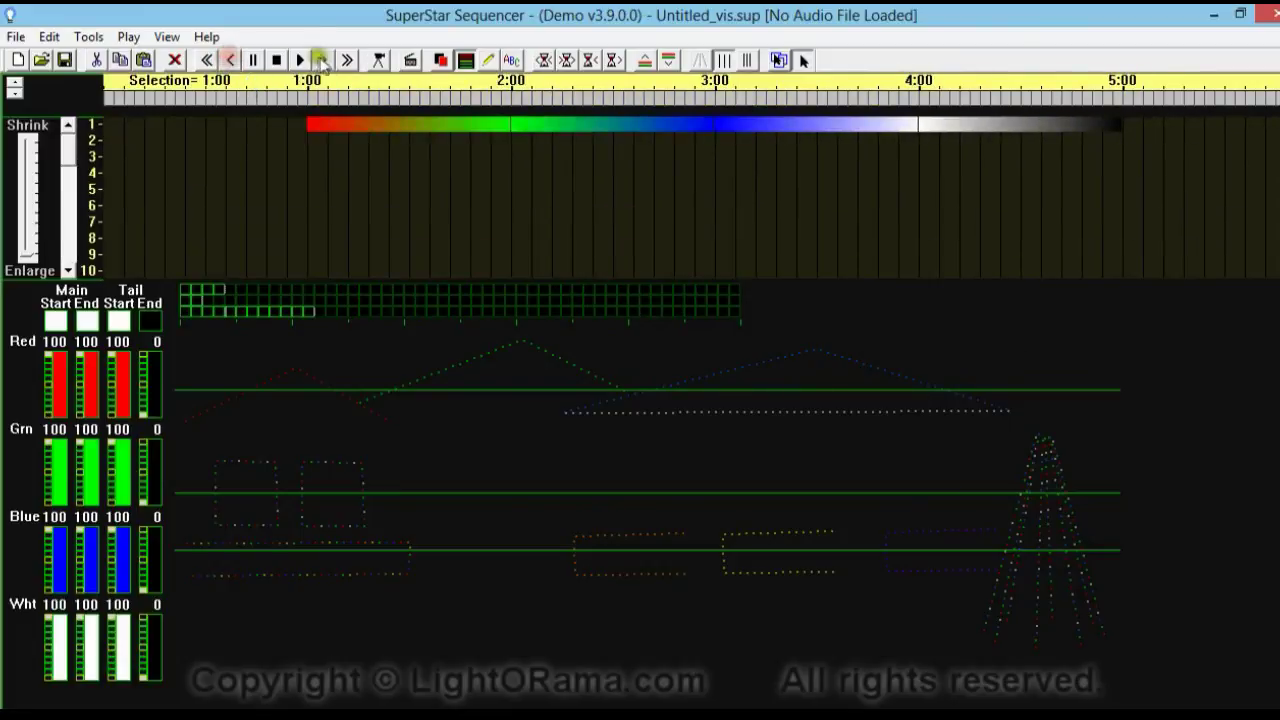
pyautogui.click(322, 60)
pyautogui.click(323, 60)
pyautogui.click(323, 60)
pyautogui.click(323, 60)
pyautogui.click(323, 60)
pyautogui.click(323, 60)
pyautogui.click(323, 60)
pyautogui.click(323, 60)
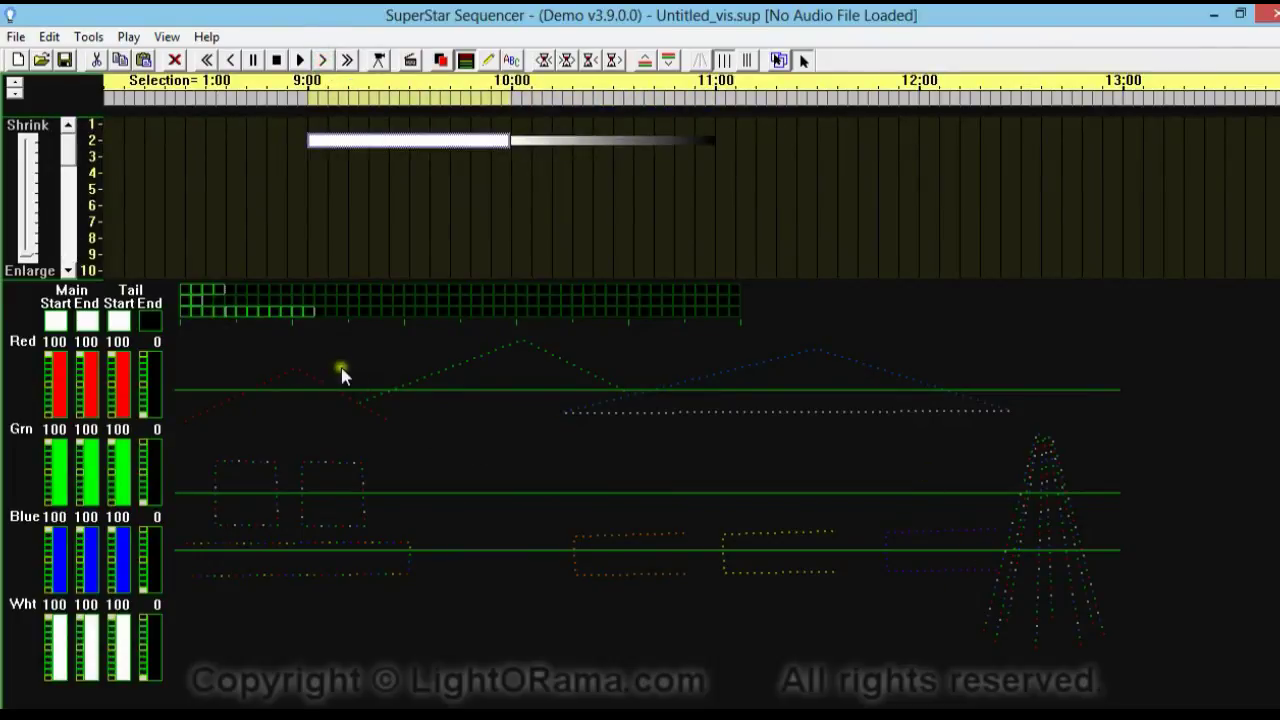
# Move the state 2 point of the morph at 9.00 to 0,11, apply the modification and preview the morph.
pyautogui.click(475, 145)
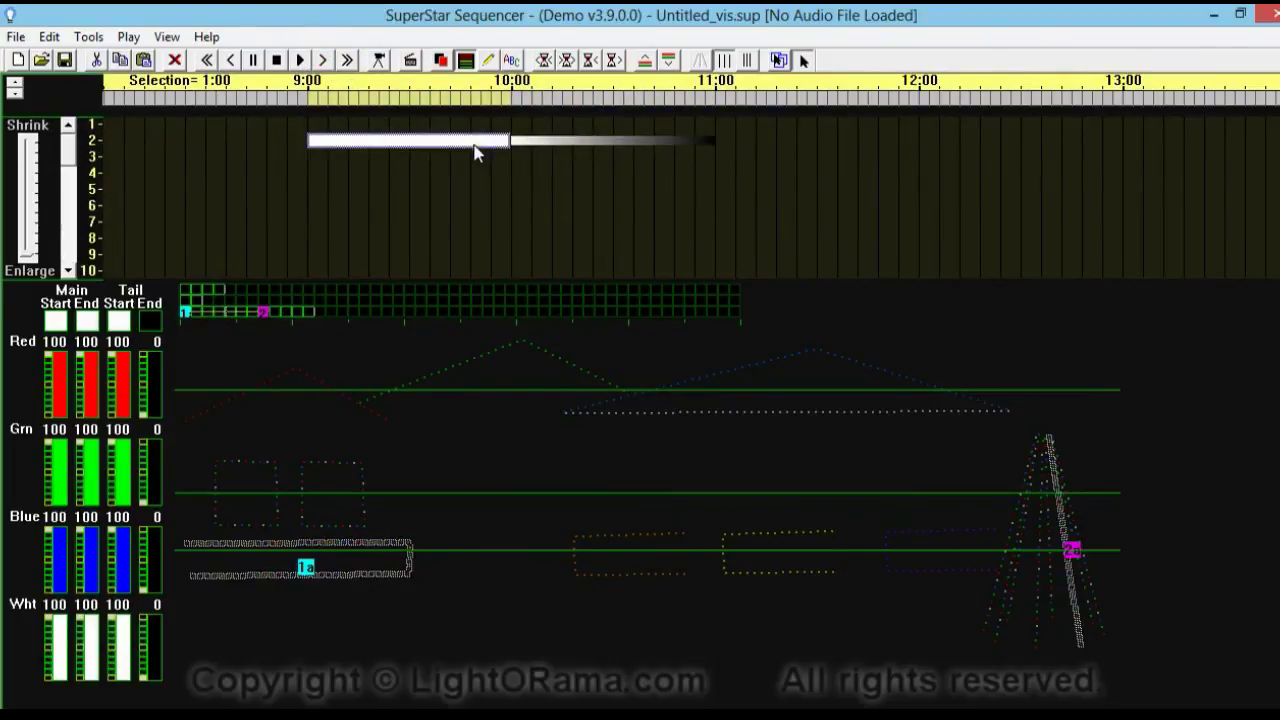
pyautogui.click(309, 312)
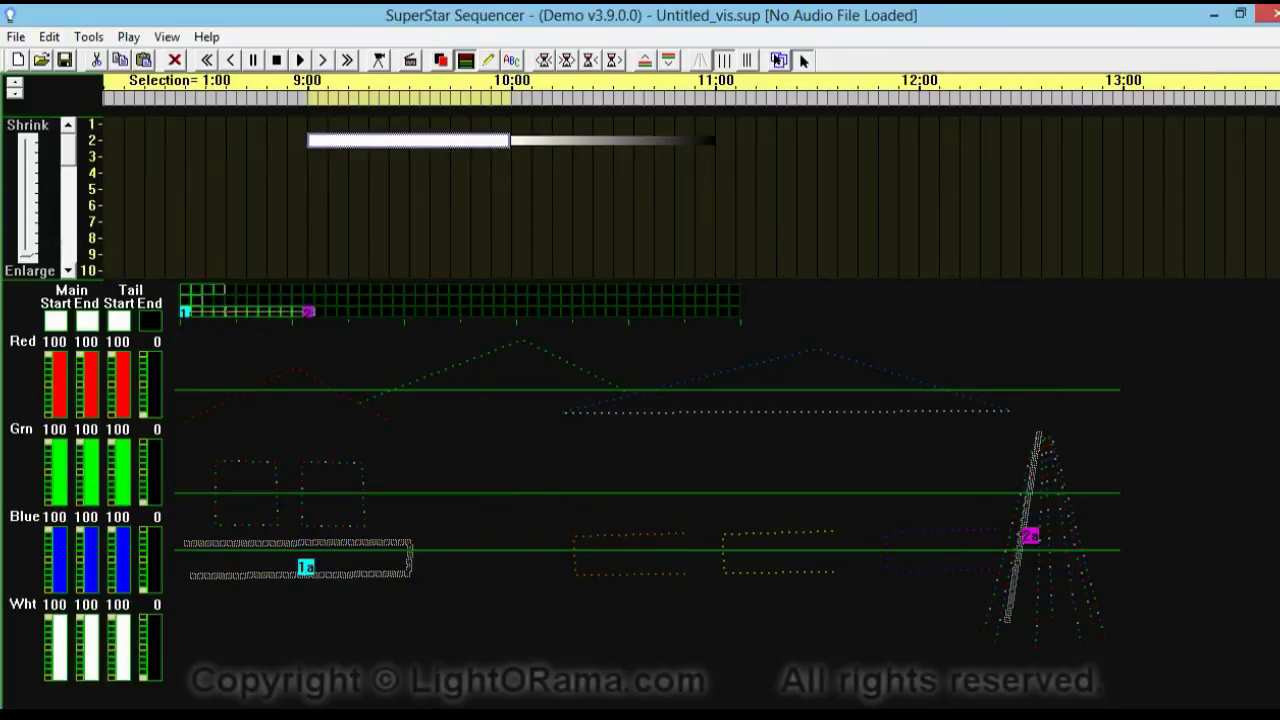
pyautogui.click(778, 58)
pyautogui.moveTo(900, 395); pyautogui.dragTo(856, 221)
pyautogui.click(816, 618)
pyautogui.click(302, 62)
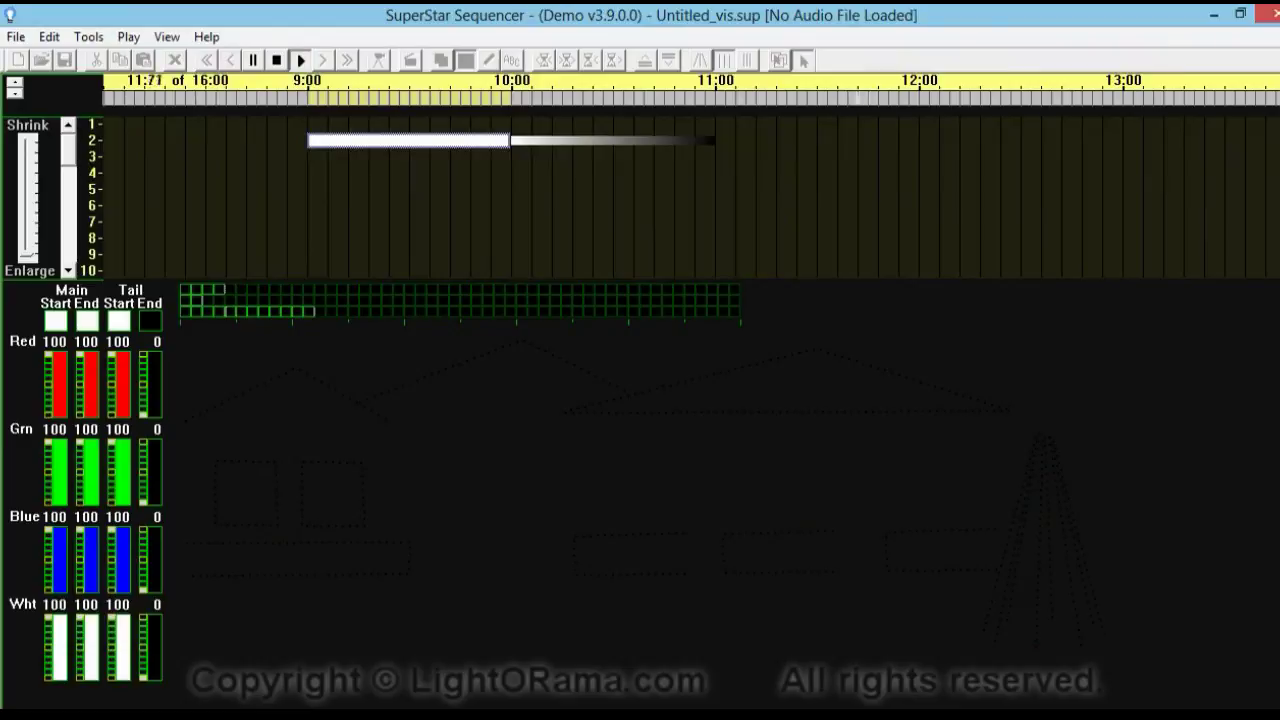
pyautogui.press('space')
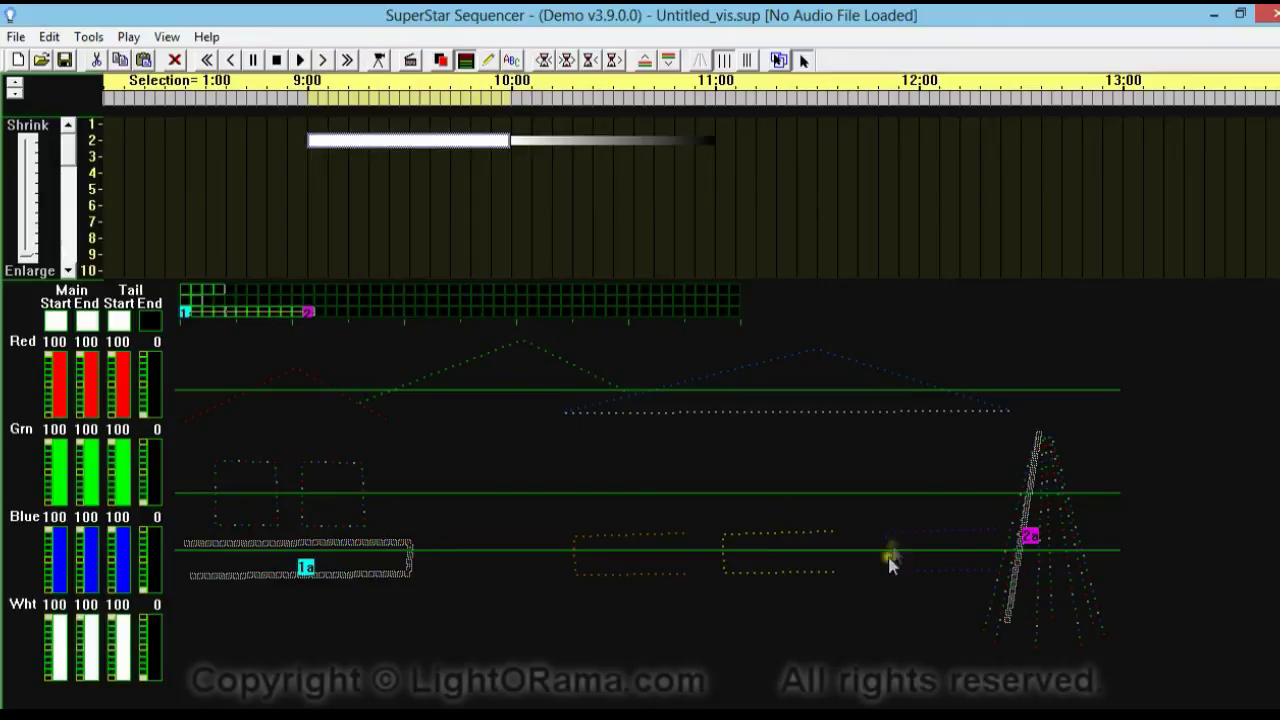
# Go to 12.00 in the sequence and place the state 1 point at 0,4, keeping state 2 at 0,11.
pyautogui.click(326, 62)
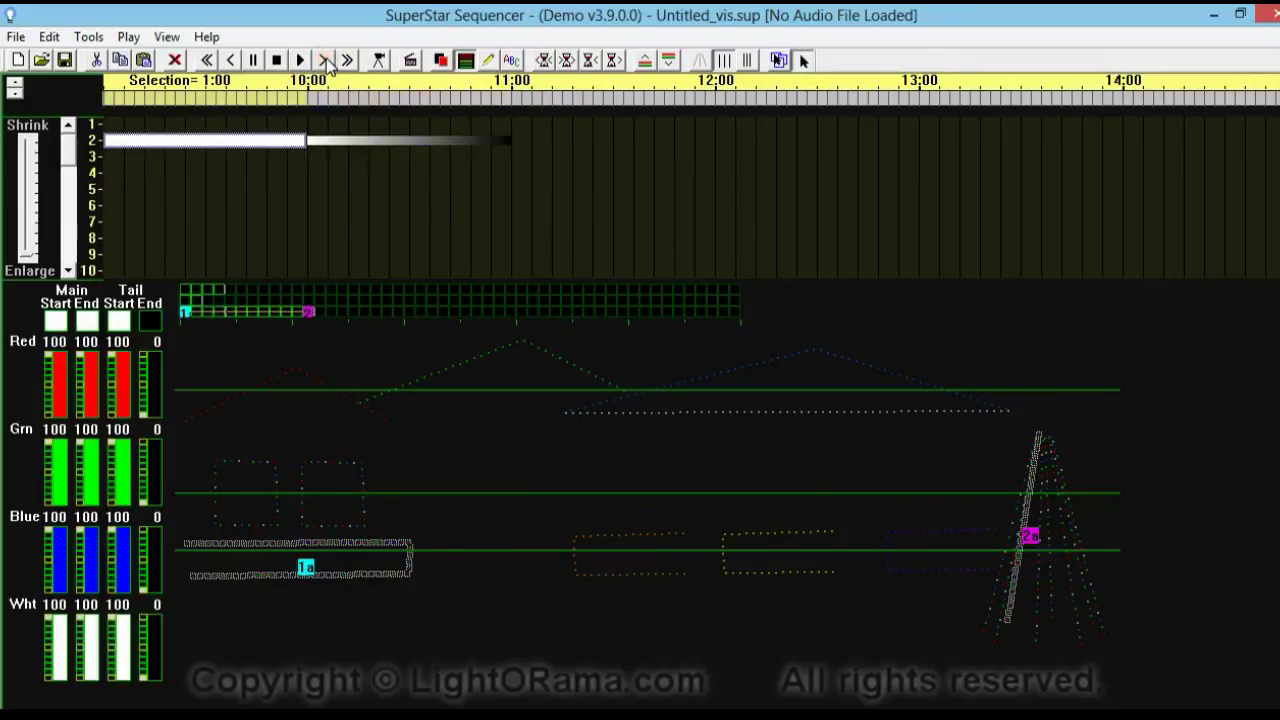
pyautogui.click(326, 62)
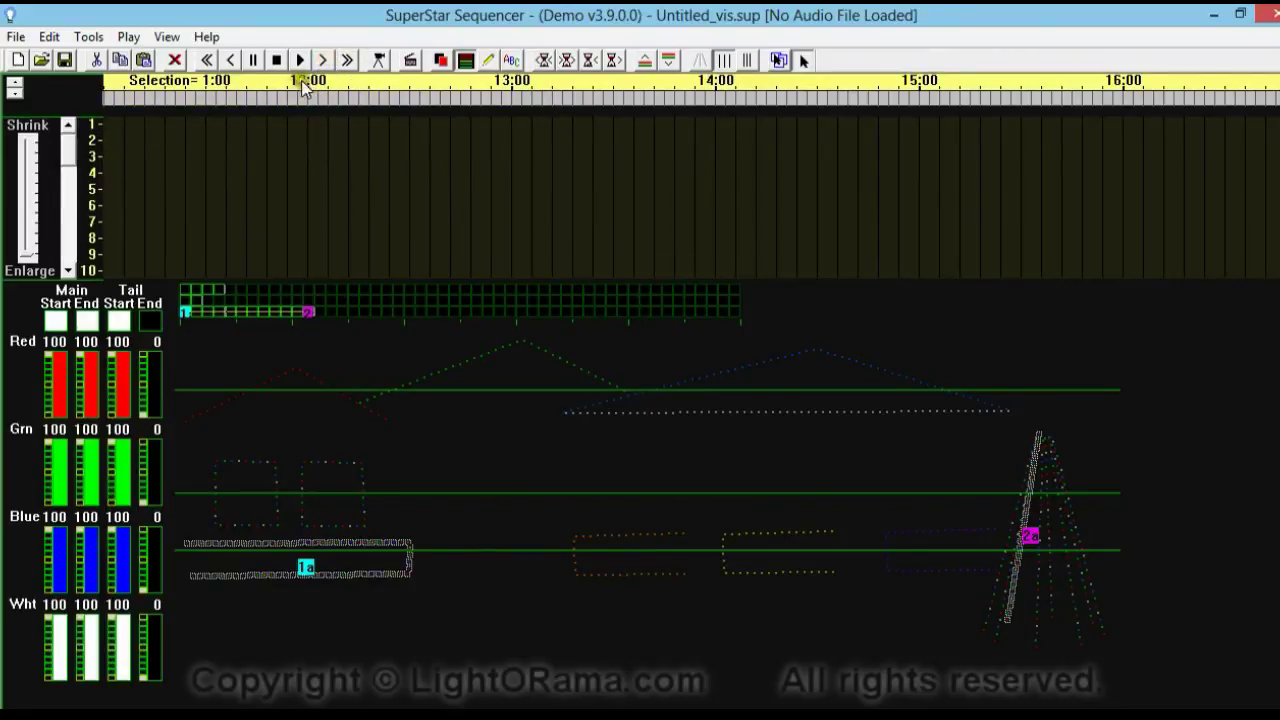
pyautogui.click(312, 98)
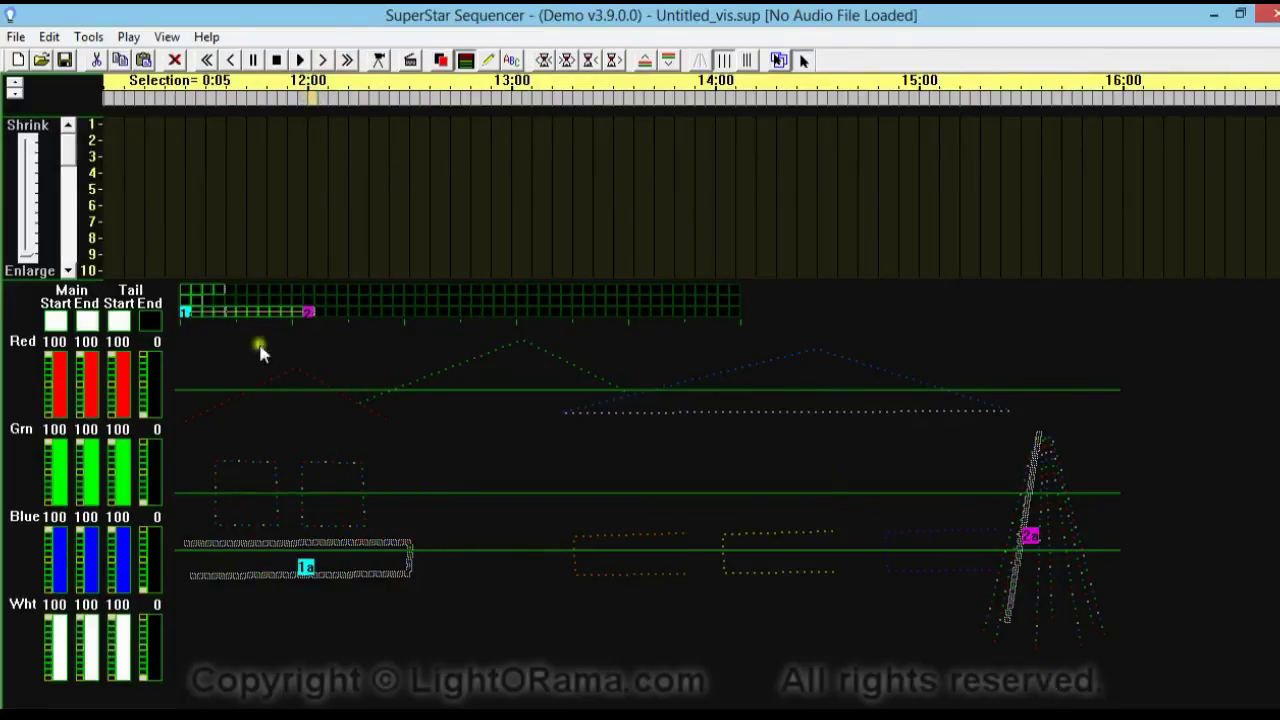
pyautogui.click(232, 312)
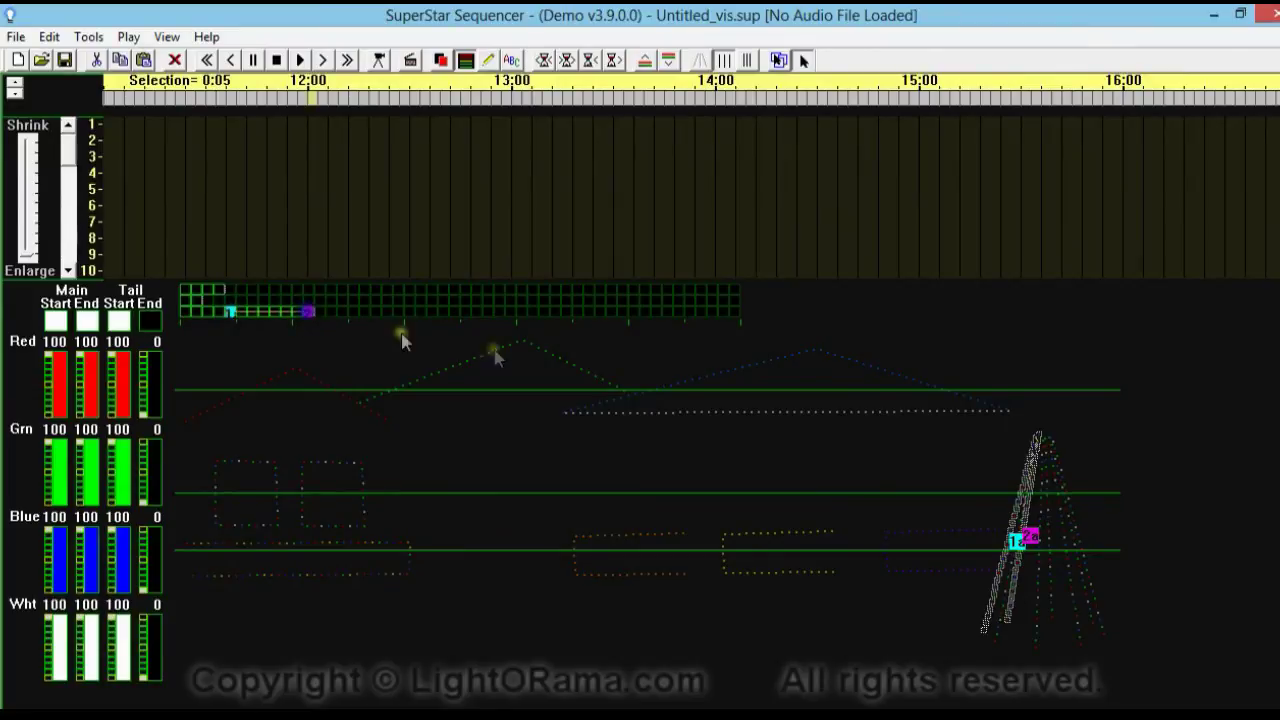
# Set the main start, main end and tail start colors to red, with their white levels at 0.
pyautogui.click(76, 296)
pyautogui.click(443, 426)
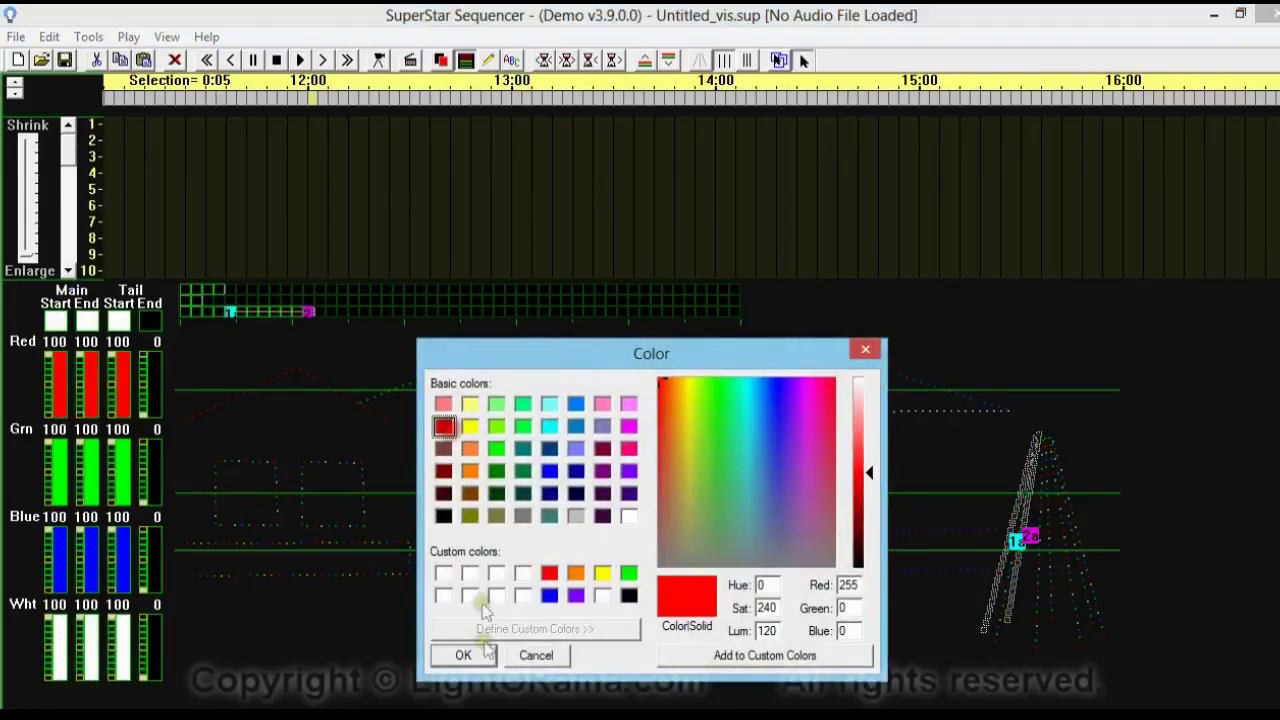
pyautogui.click(485, 656)
pyautogui.click(118, 320)
pyautogui.click(443, 426)
pyautogui.click(460, 655)
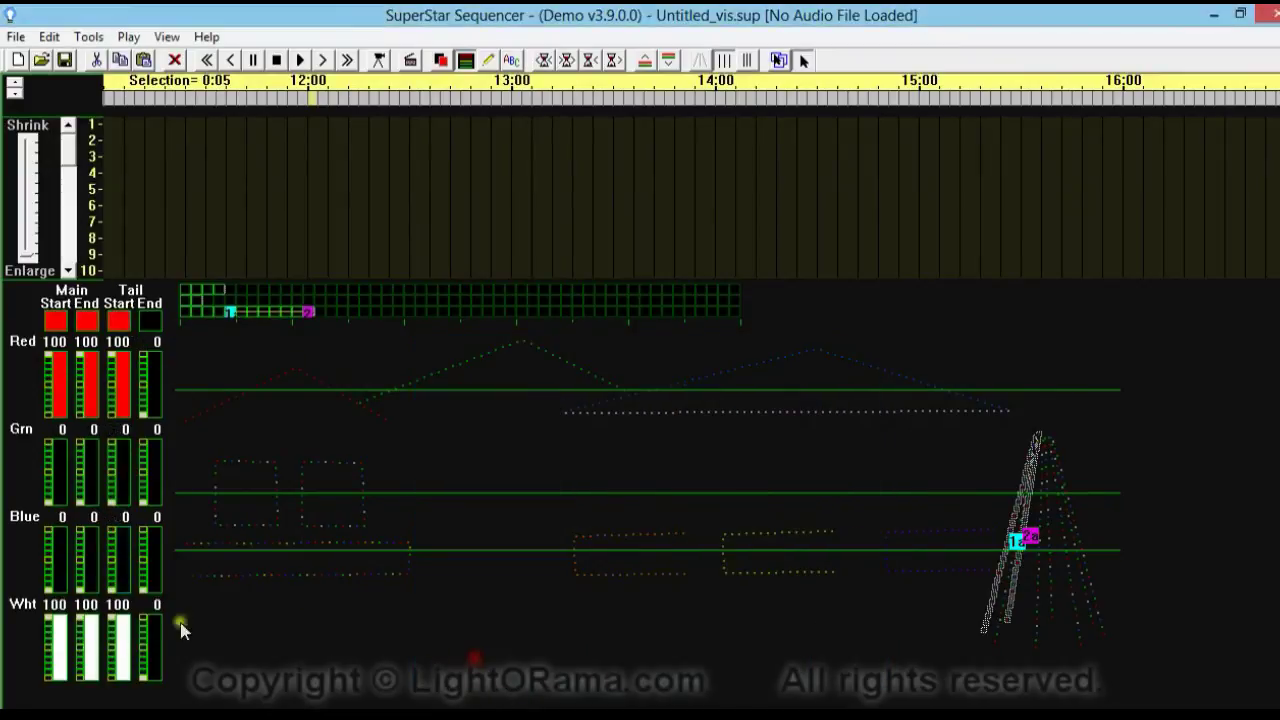
pyautogui.click(47, 686)
pyautogui.click(87, 686)
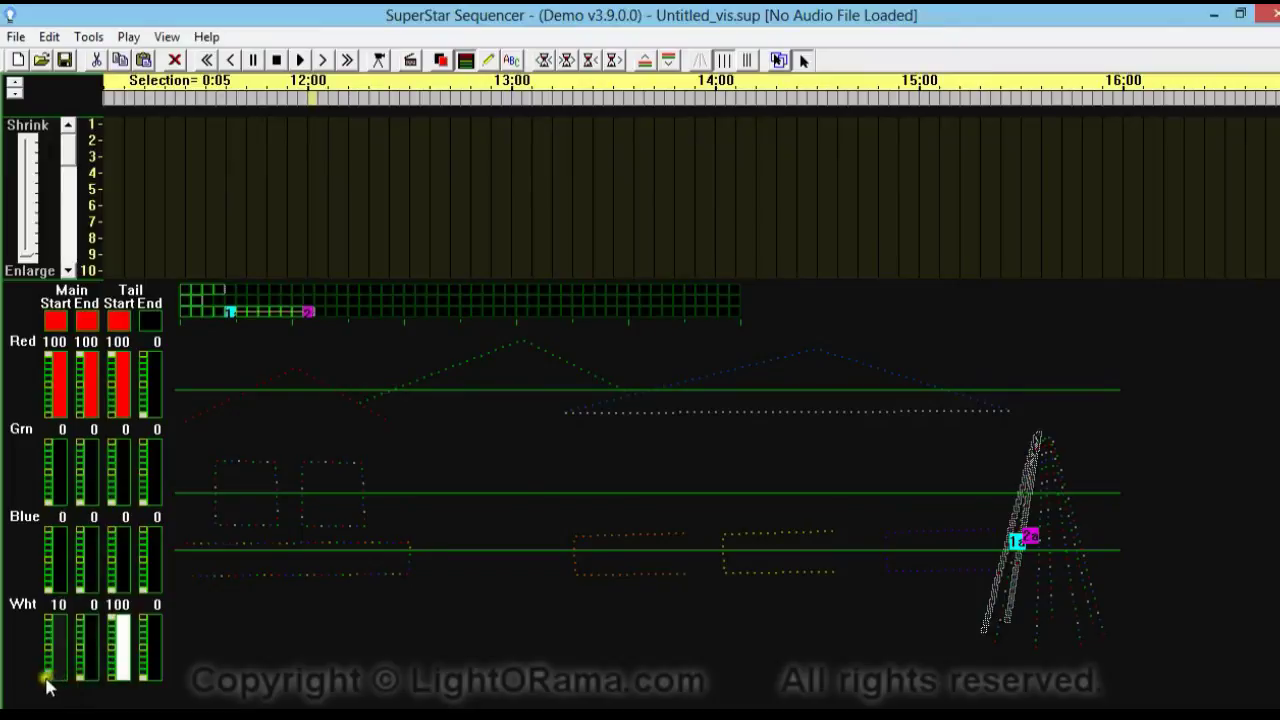
pyautogui.click(118, 686)
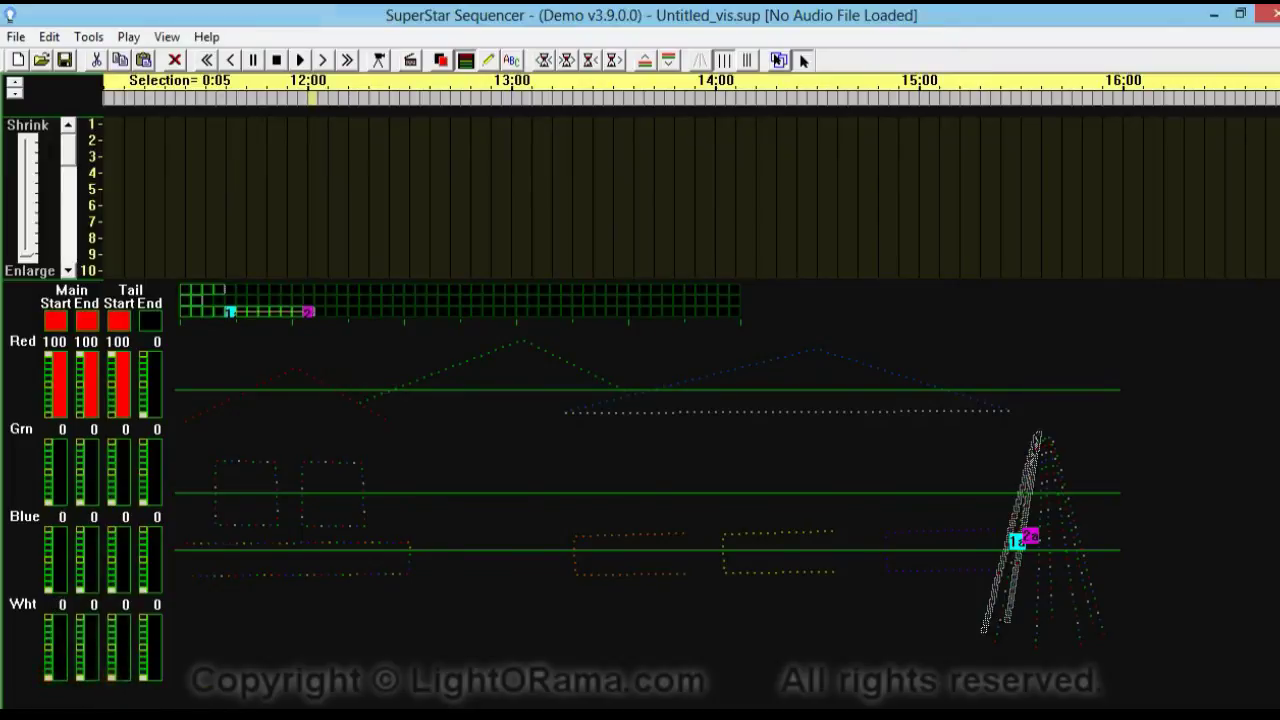
# Add a red morph from 12.00 to 13.00 across the Mega Tree and preview it.
pyautogui.moveTo(630, 215); pyautogui.dragTo(622, 686)
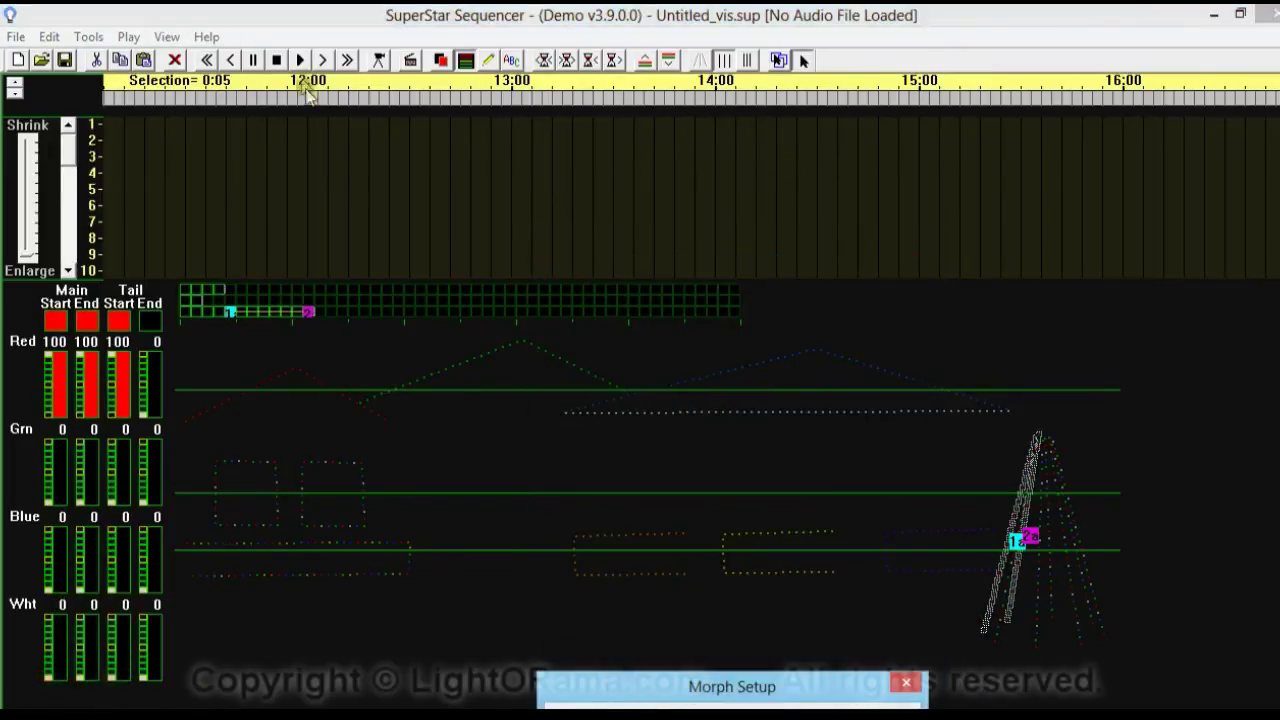
pyautogui.moveTo(312, 100); pyautogui.dragTo(505, 97)
pyautogui.moveTo(666, 686); pyautogui.dragTo(615, 222)
pyautogui.click(528, 621)
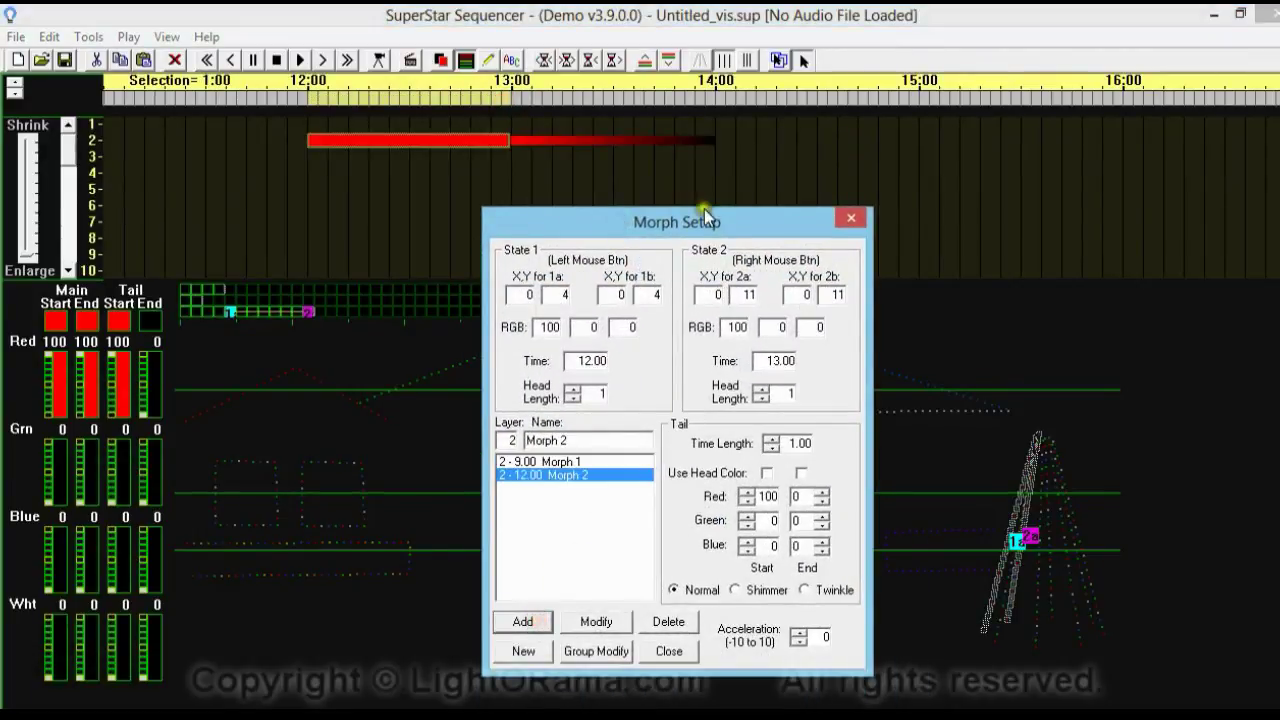
pyautogui.click(778, 60)
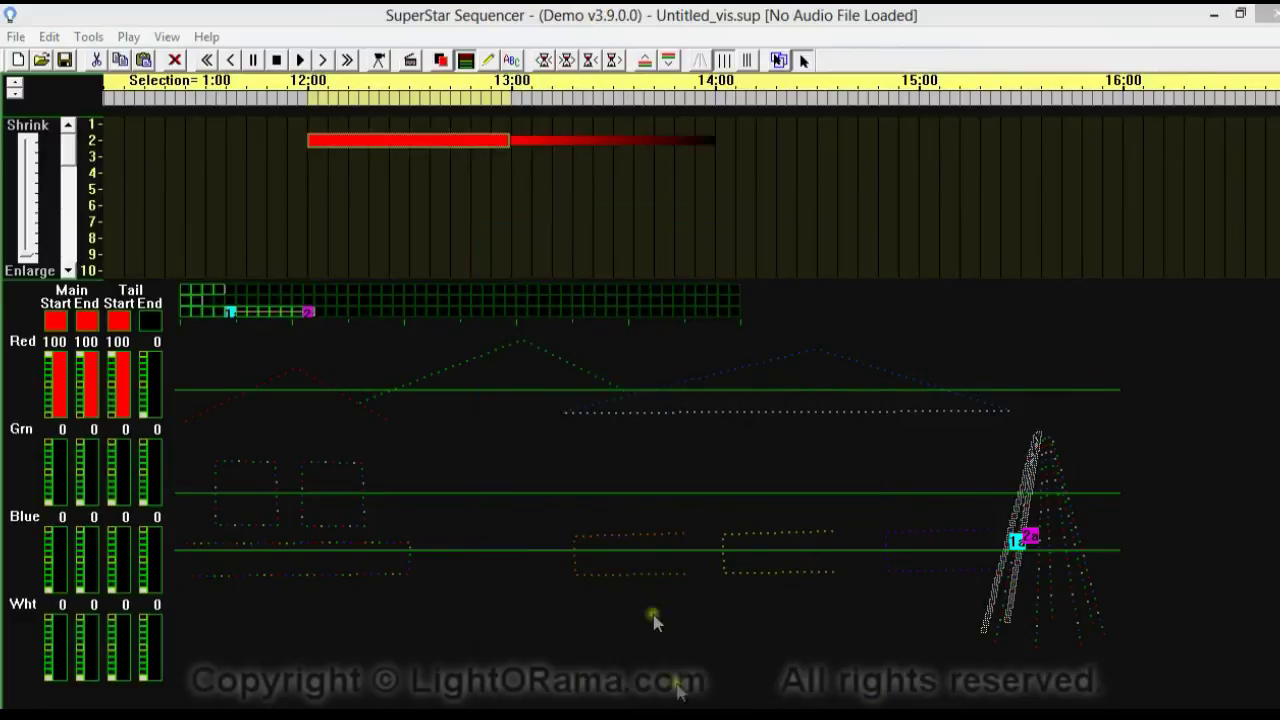
pyautogui.click(300, 60)
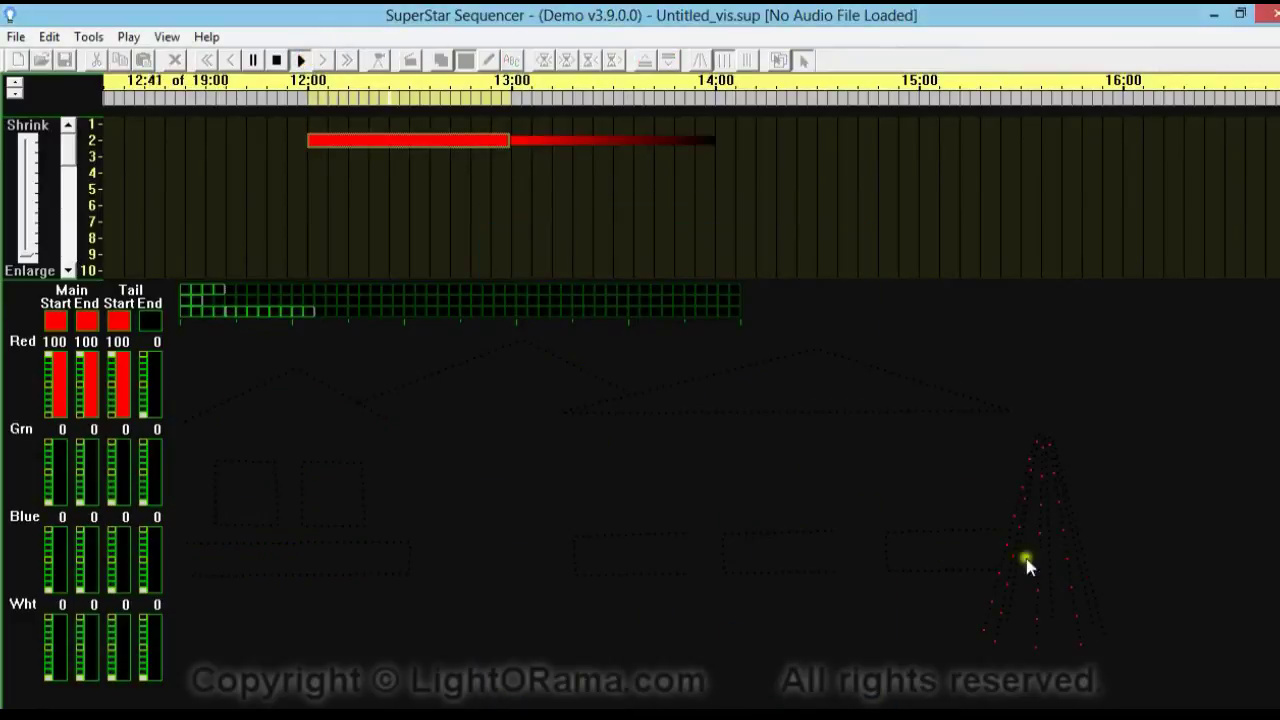
# Copy the red morph to 14.00 and reverse its direction, with state 1 at 0,11 and state 2 at 0,4.
pyautogui.click(428, 139)
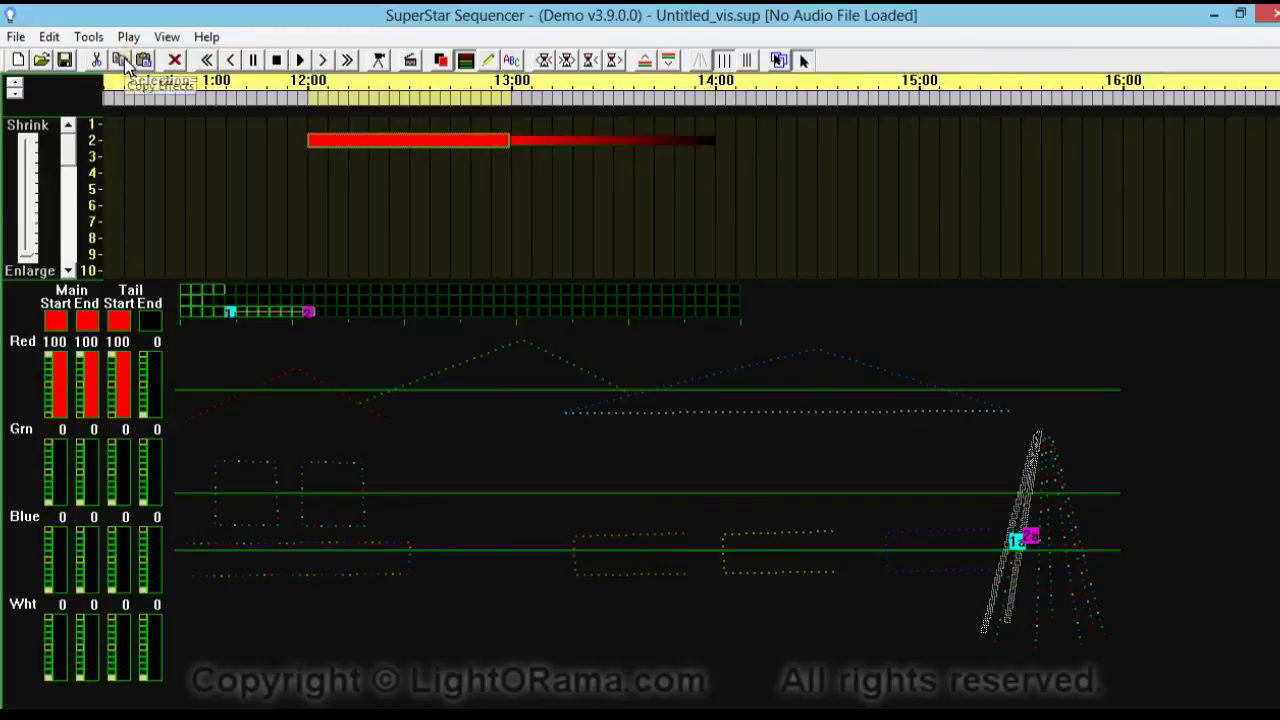
pyautogui.click(722, 100)
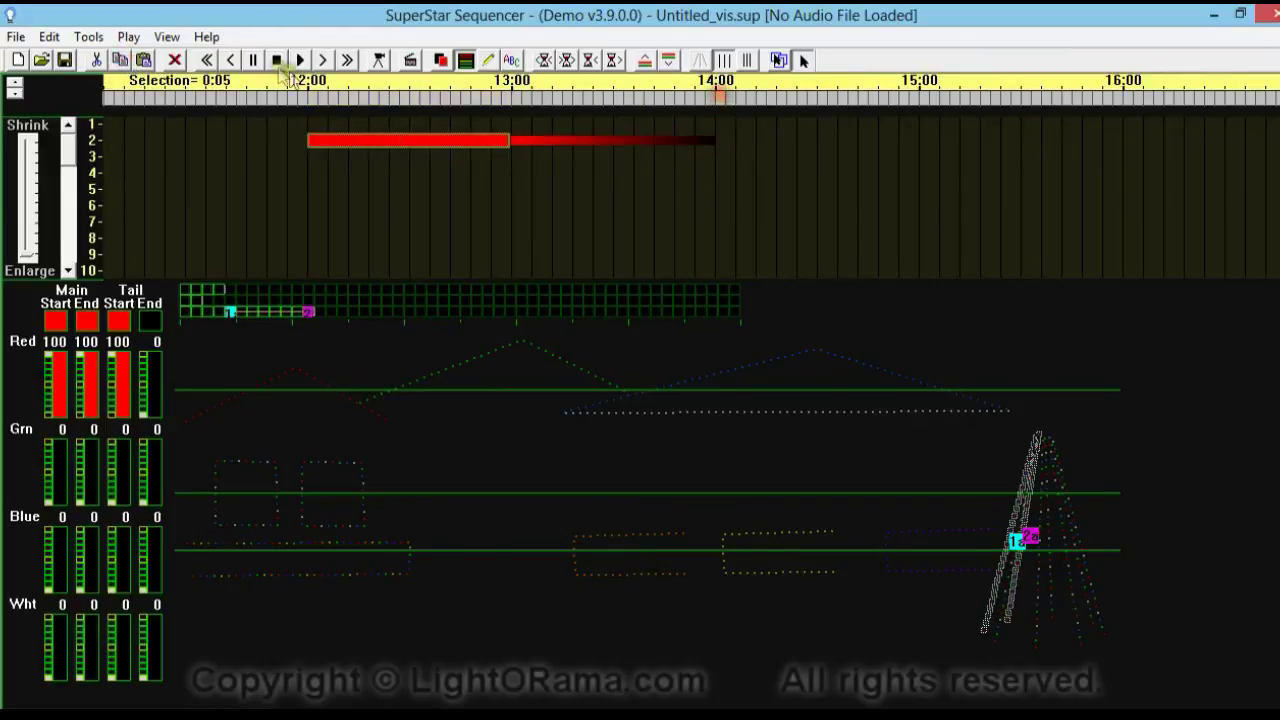
pyautogui.click(143, 60)
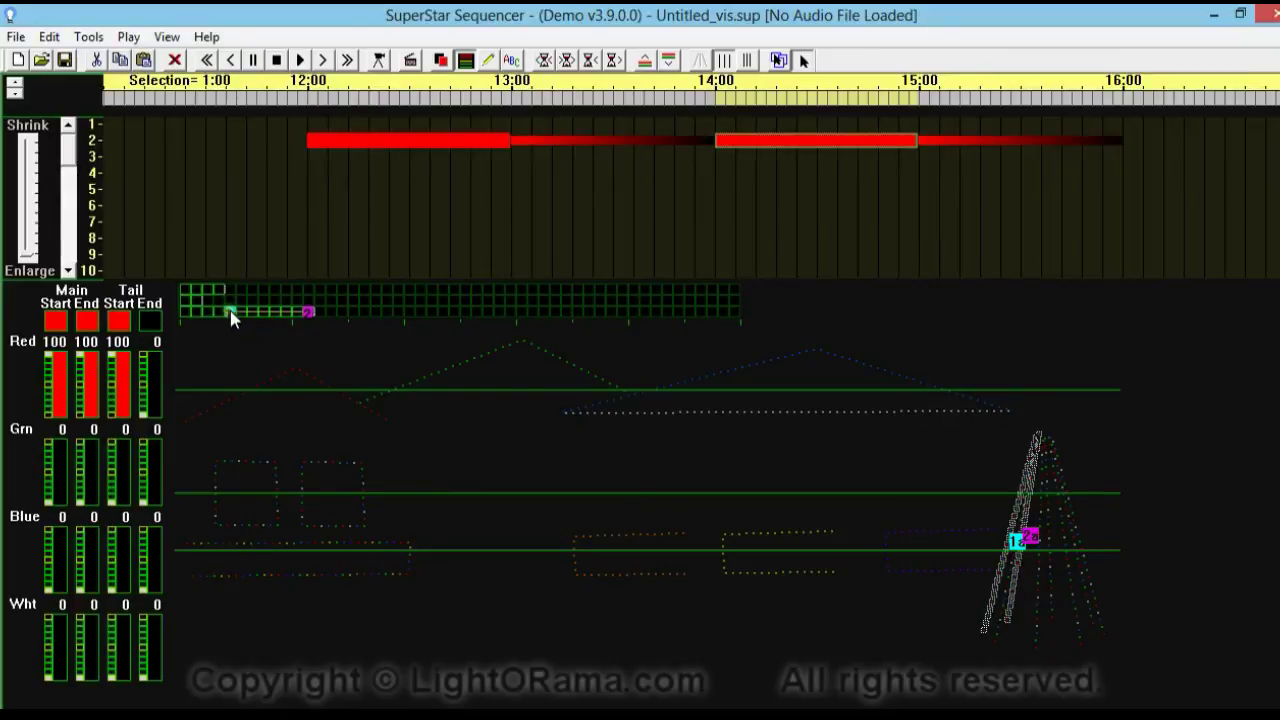
pyautogui.moveTo(232, 313)
pyautogui.mouseDown()
pyautogui.moveTo(329, 314)
pyautogui.moveTo(257, 313)
pyautogui.moveTo(311, 317)
pyautogui.mouseUp()
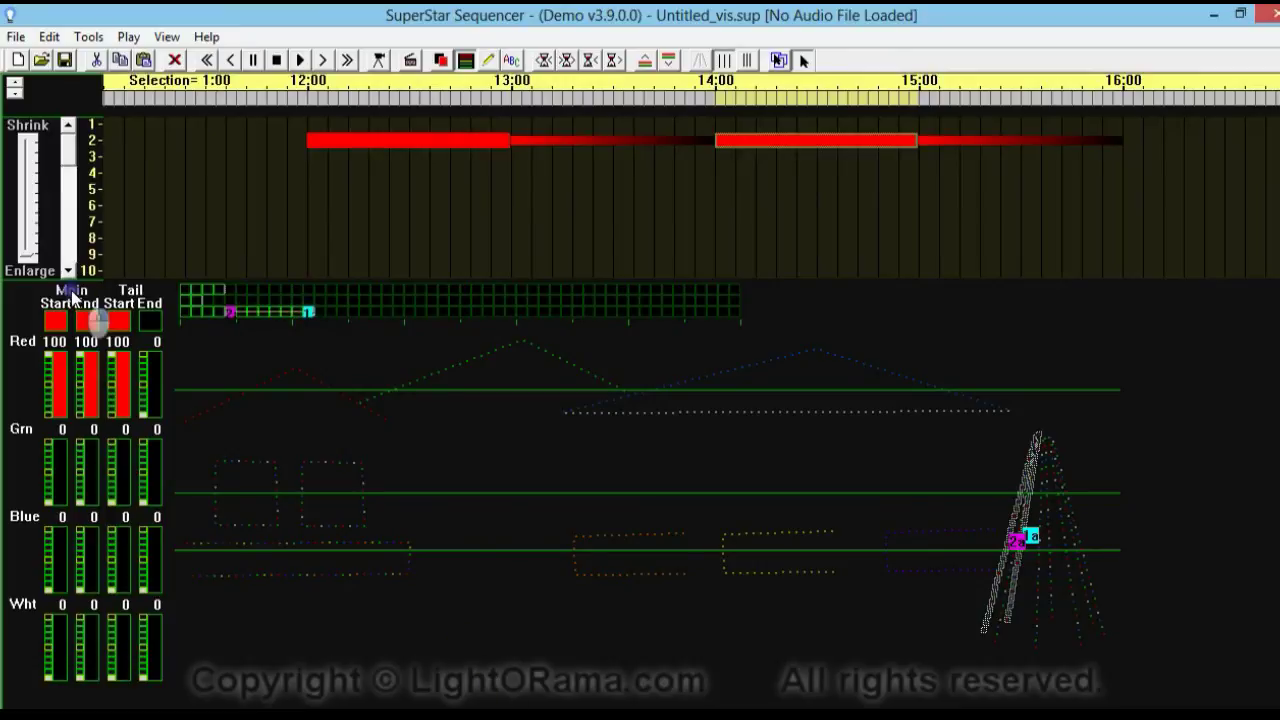
# Set the main start, main end and tail start colors of the copied morph to green.
pyautogui.click(71, 290)
pyautogui.click(491, 449)
pyautogui.click(478, 655)
pyautogui.click(121, 320)
pyautogui.click(496, 448)
pyautogui.click(465, 655)
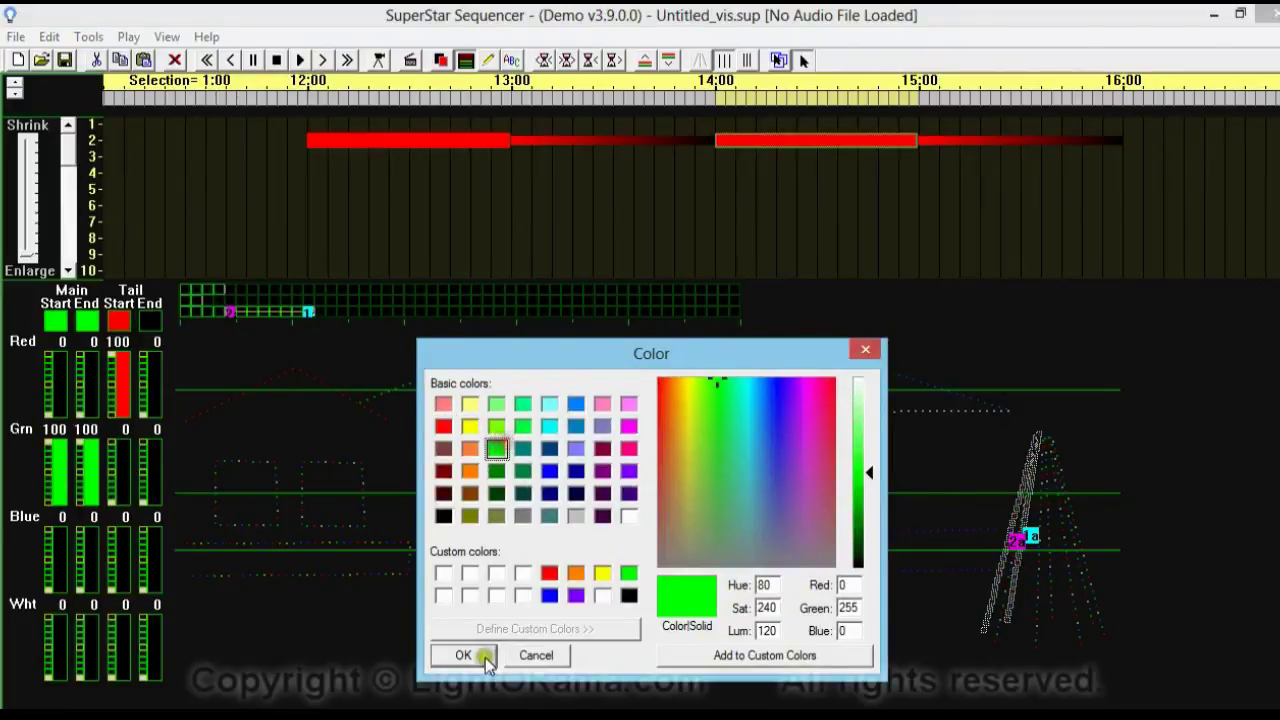
# Apply the color and direction modification to the morph at 14.00 and preview the sequence from 12.00.
pyautogui.click(778, 60)
pyautogui.moveTo(634, 196); pyautogui.dragTo(623, 294)
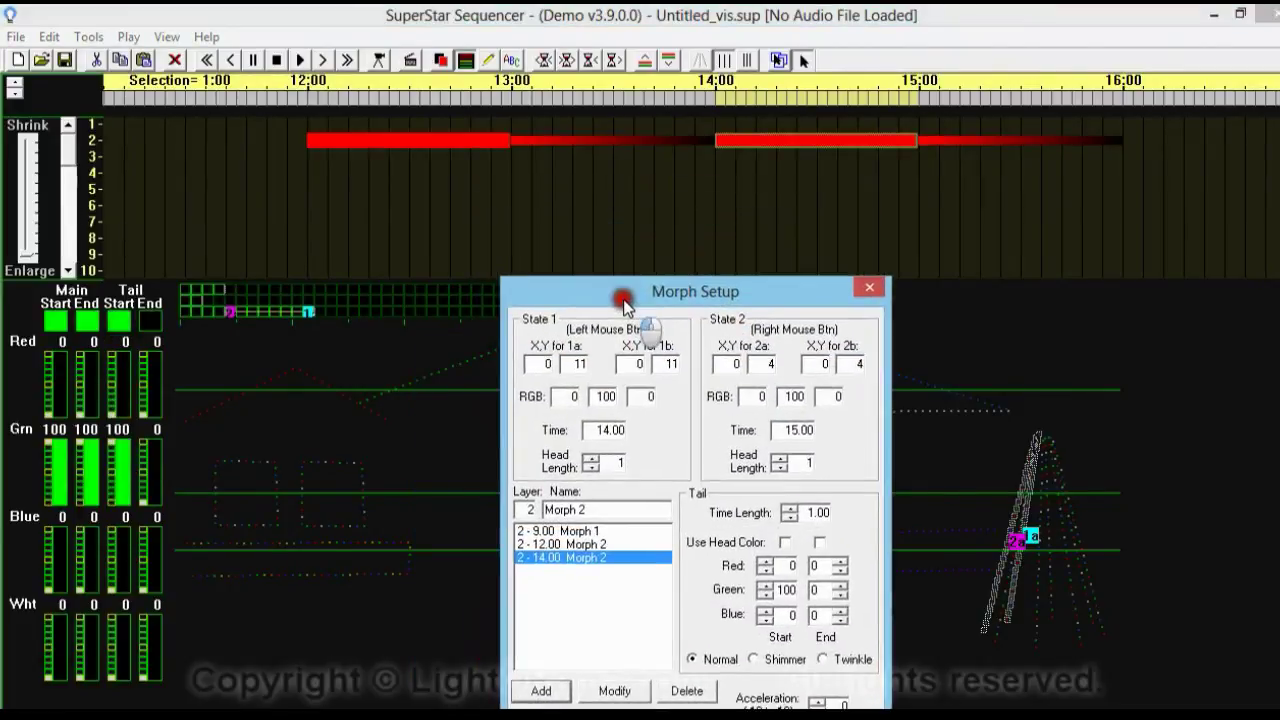
pyautogui.click(615, 692)
pyautogui.moveTo(706, 292); pyautogui.dragTo(720, 669)
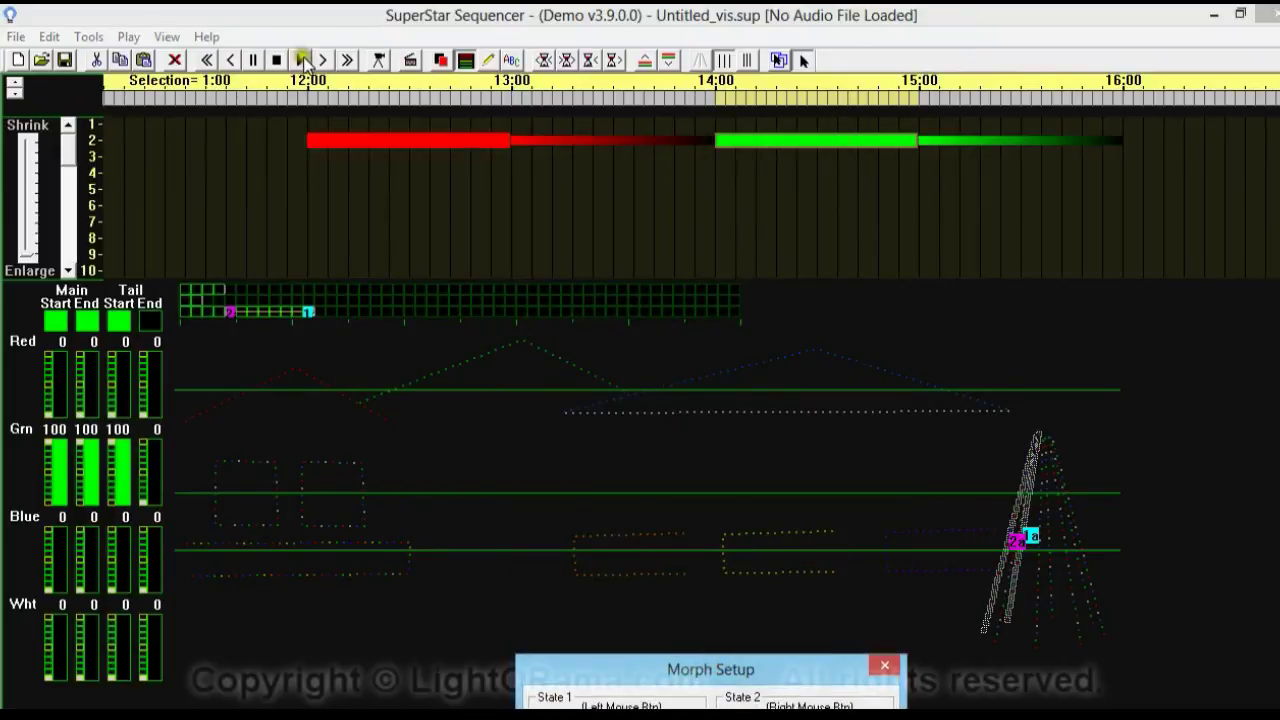
pyautogui.click(300, 60)
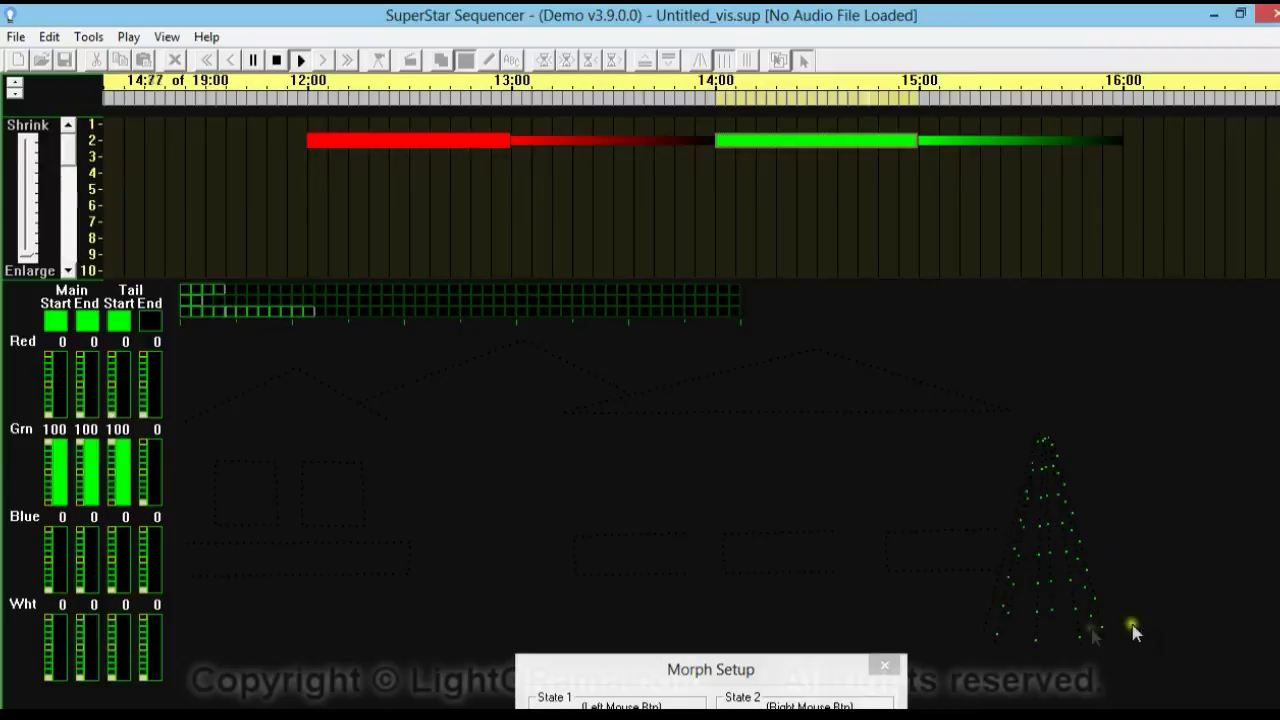
pyautogui.moveTo(810, 688); pyautogui.dragTo(780, 445)
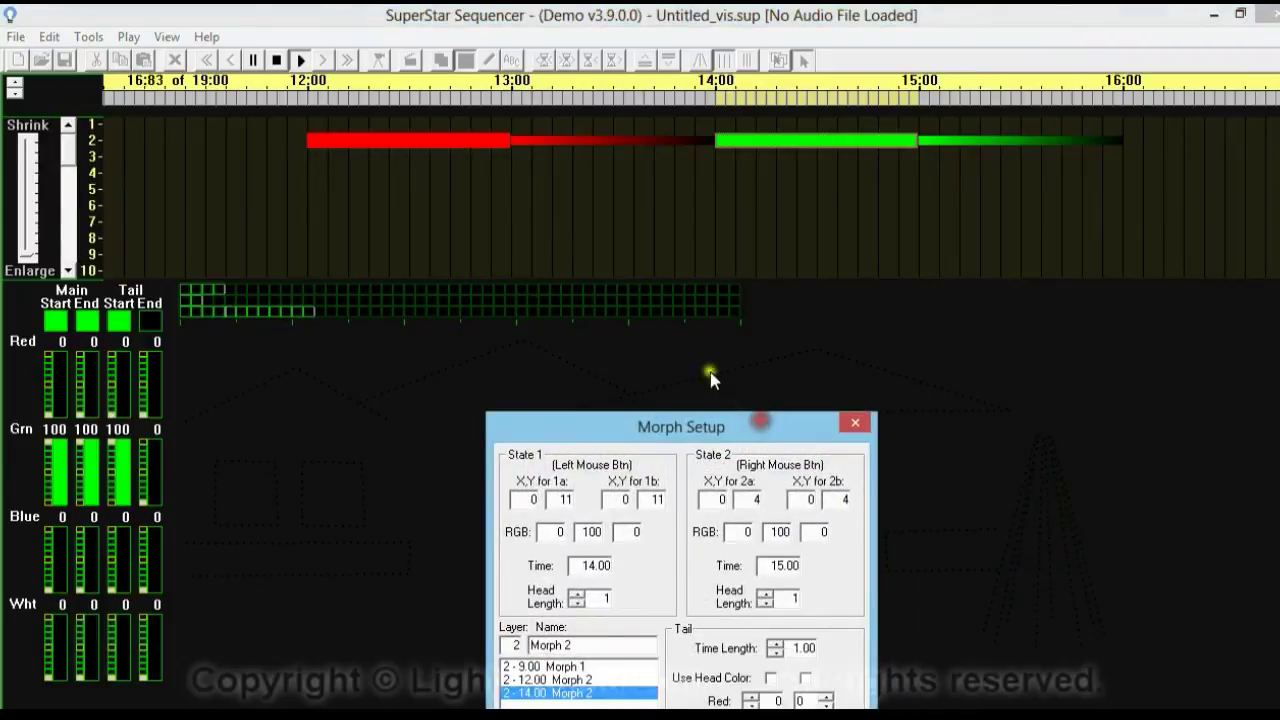
pyautogui.click(281, 60)
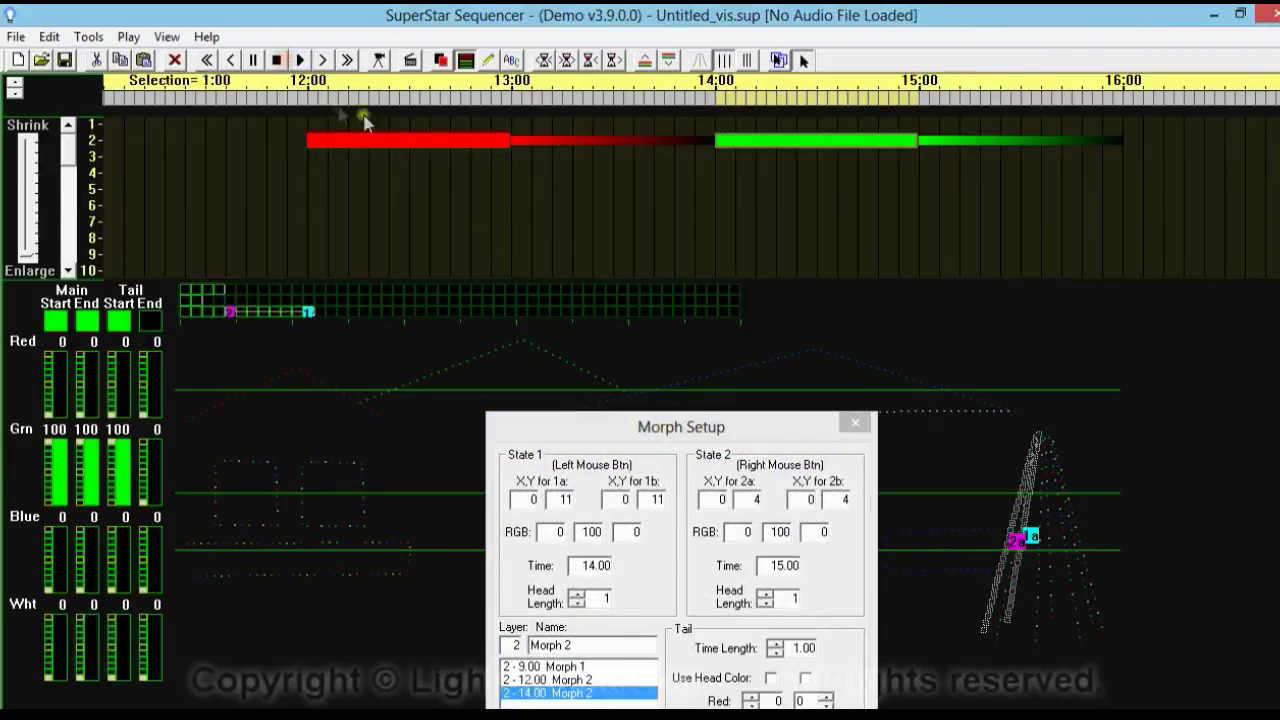
# Copy both the red morph at 12.00 and the green morph at 14.00 to 16.00 on separate layers.
pyautogui.click(421, 146)
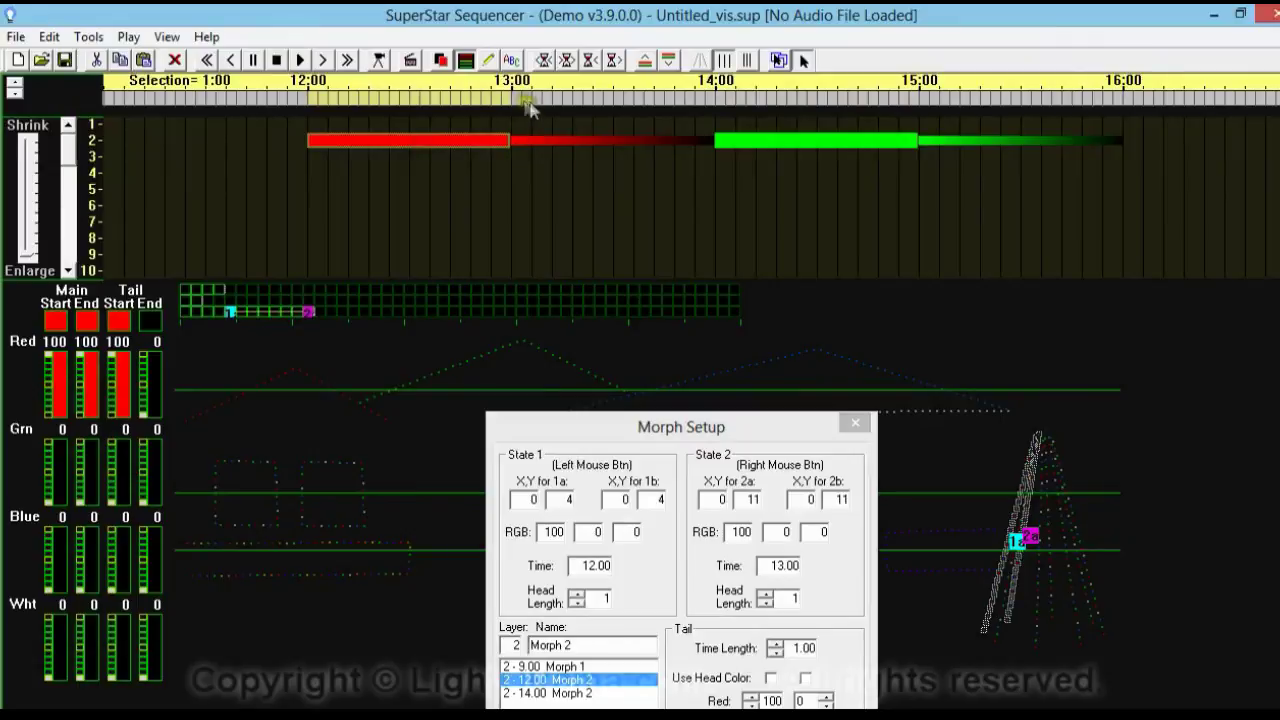
pyautogui.click(1128, 100)
pyautogui.click(1128, 140)
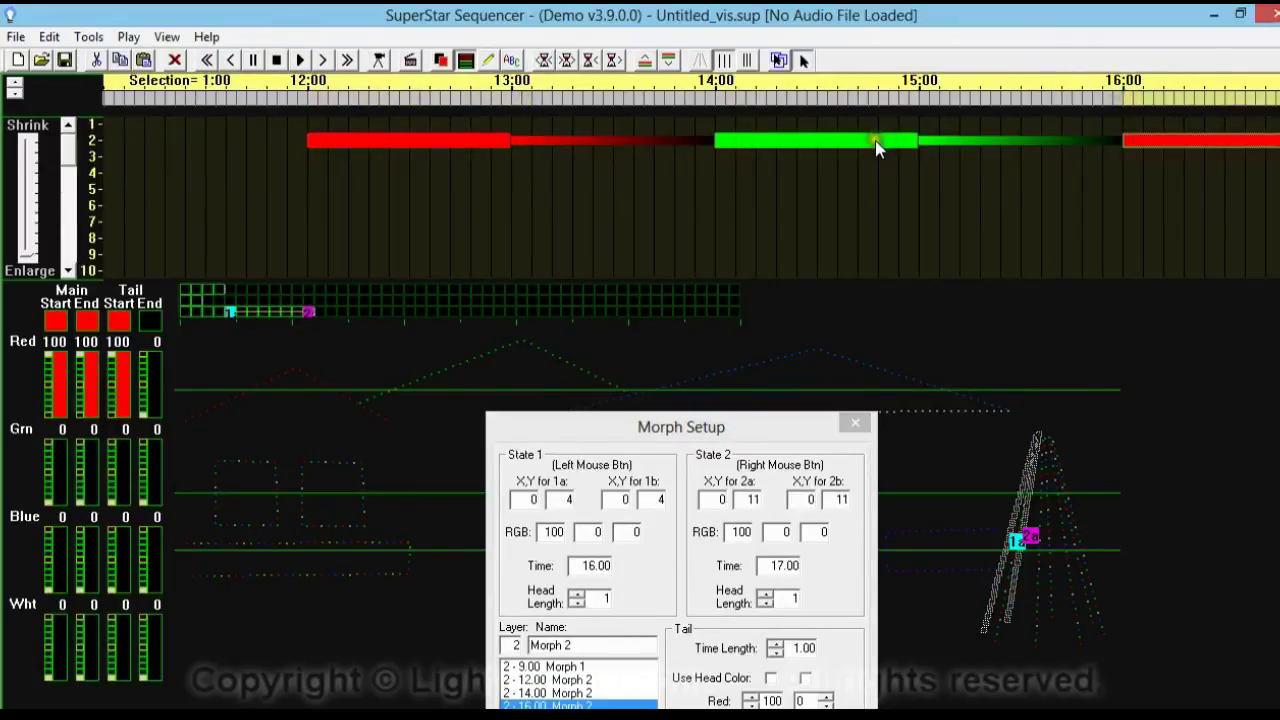
pyautogui.click(875, 140)
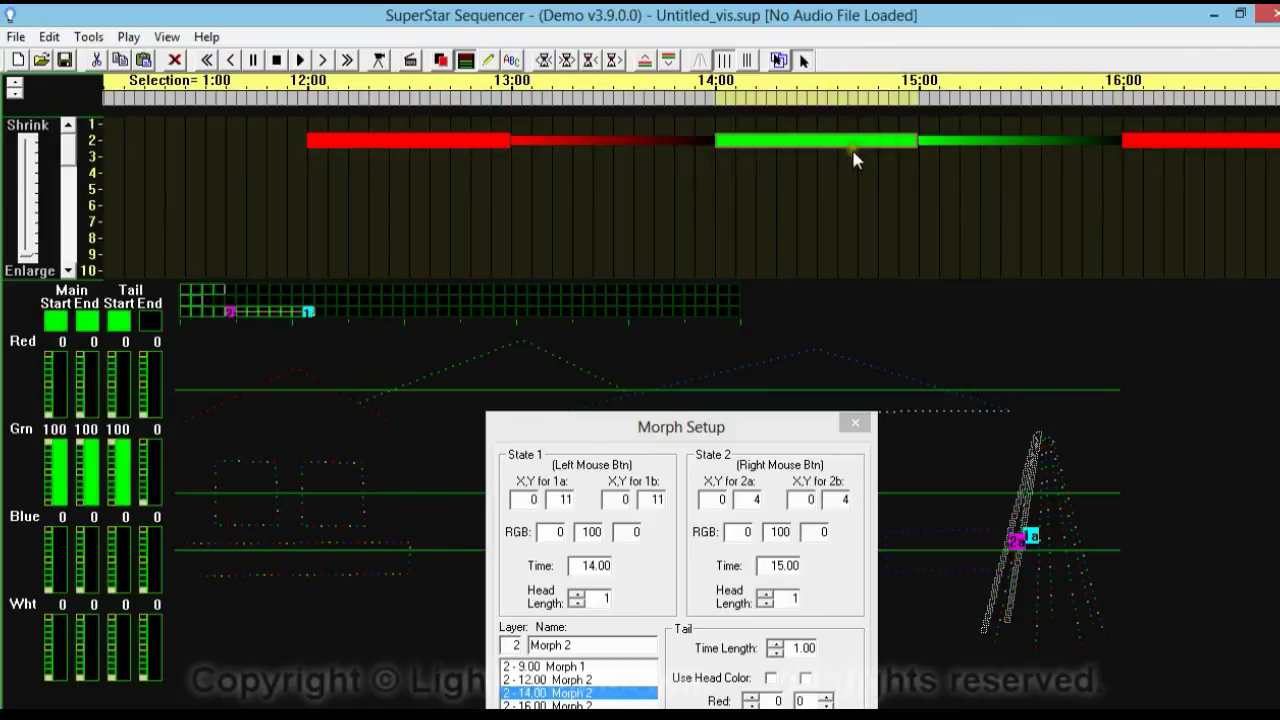
pyautogui.click(1128, 100)
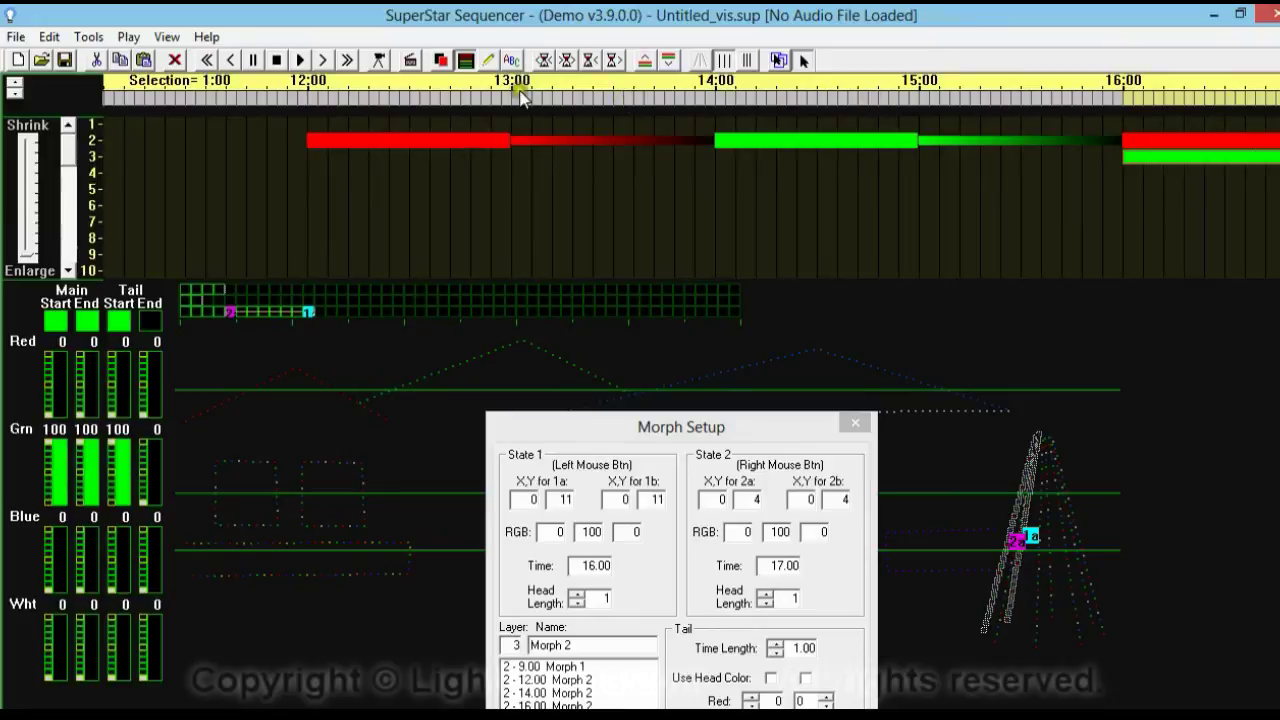
# Play the Mega Tree morphs from 12.00 through the overlapping pair at 16.00, and stop playback.
pyautogui.click(325, 61)
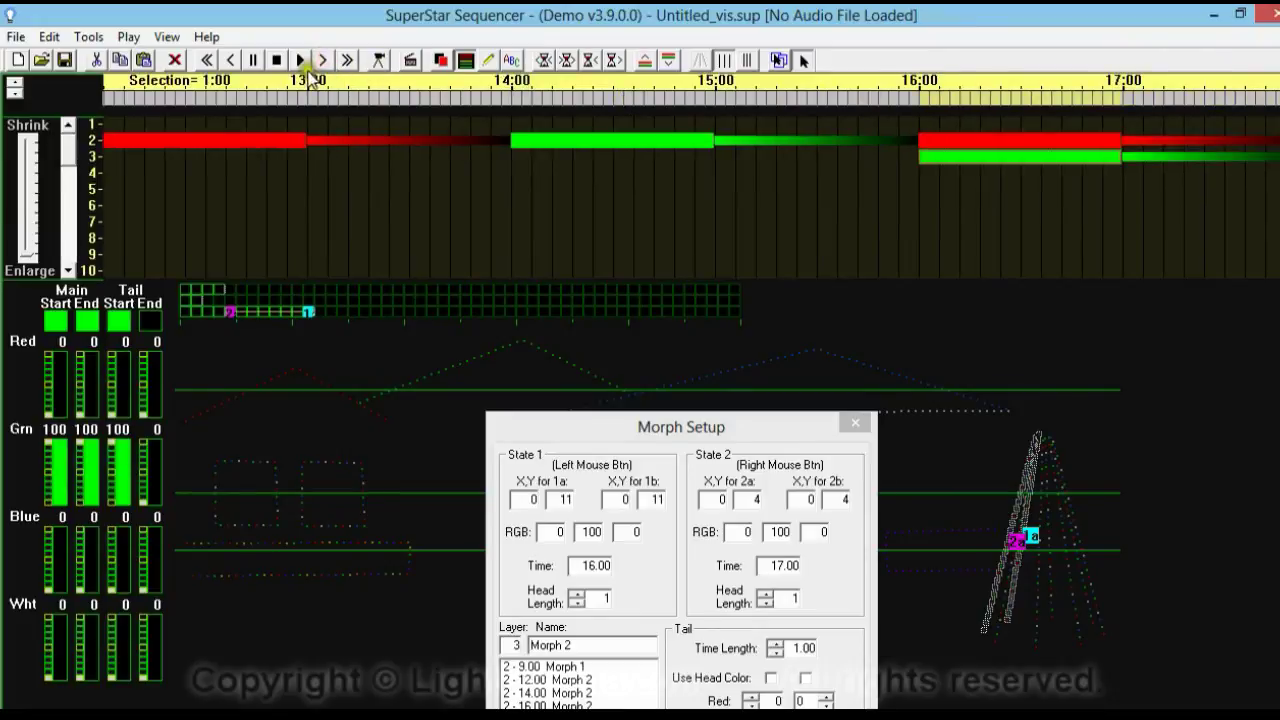
pyautogui.click(297, 61)
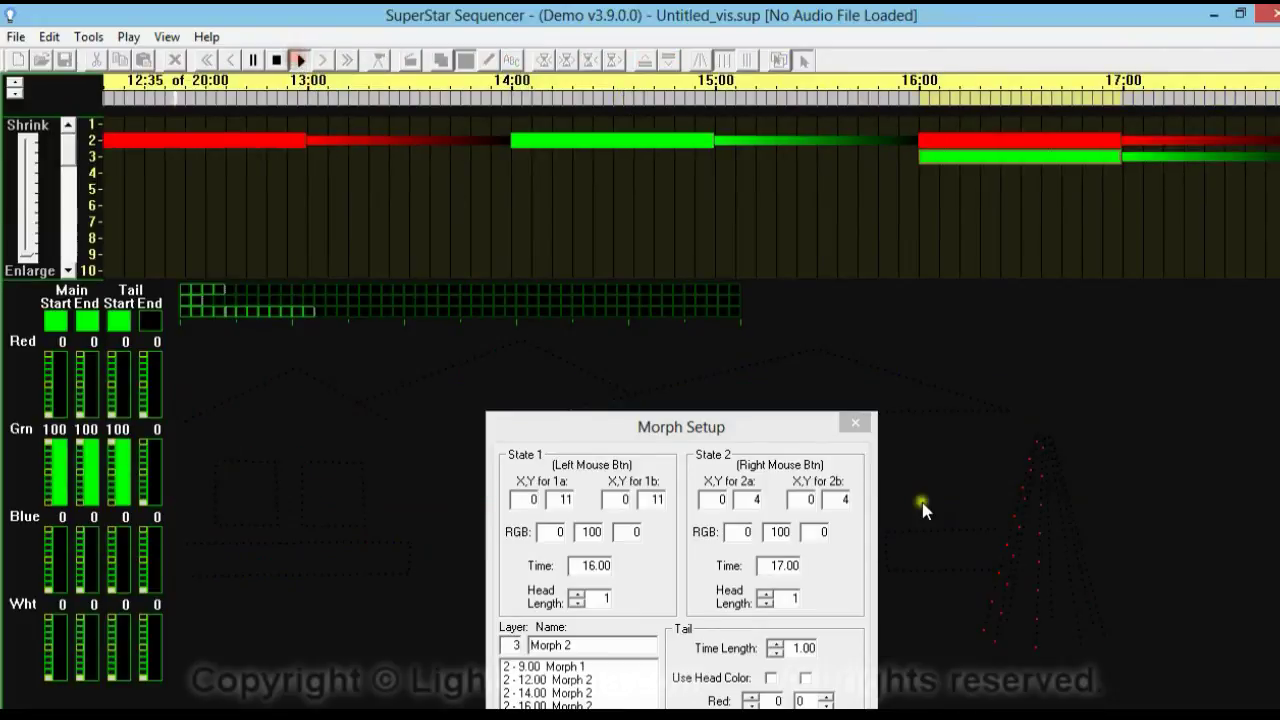
pyautogui.click(274, 61)
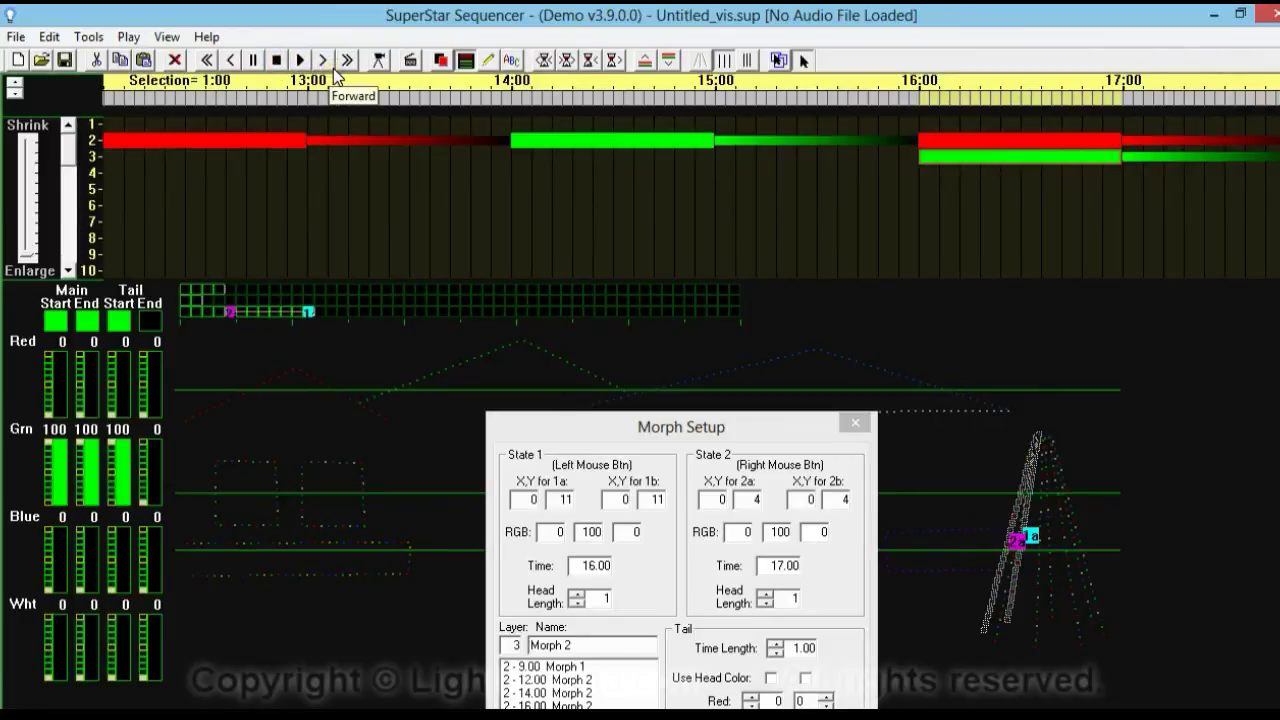
# Increase the acceleration of the red morph at 12.00 and apply the modification.
pyautogui.moveTo(642, 428); pyautogui.dragTo(625, 242)
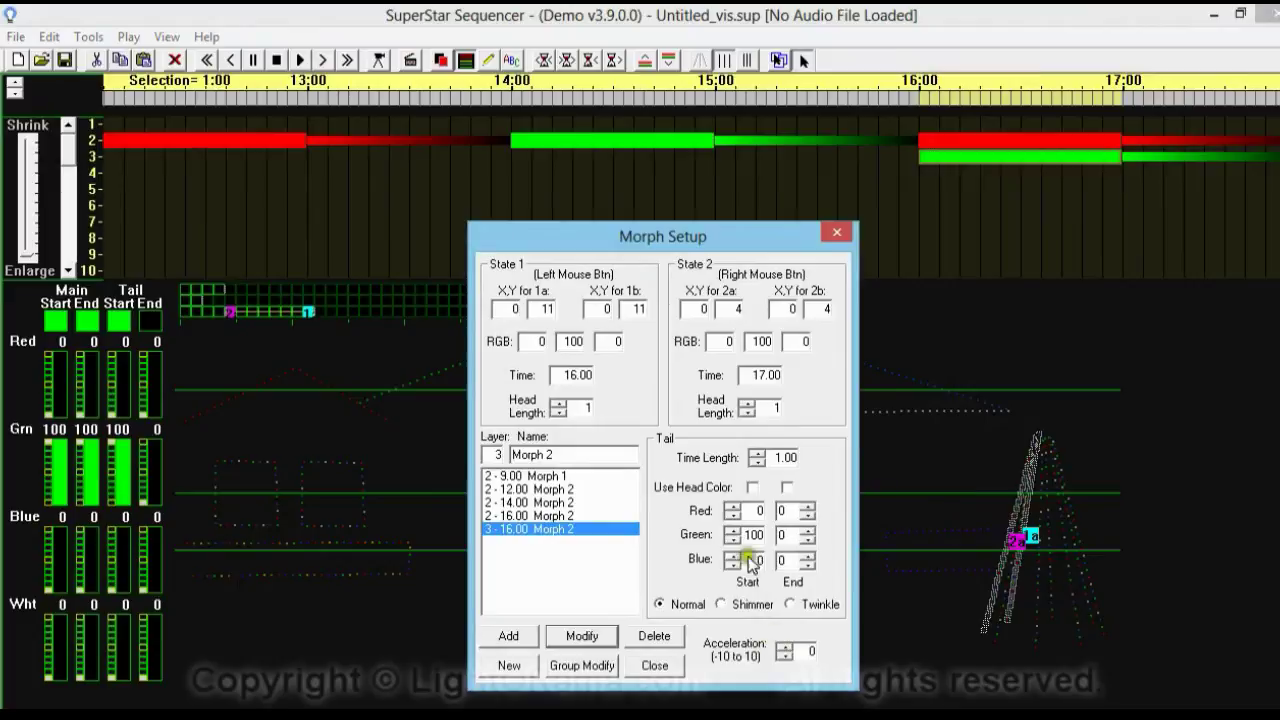
pyautogui.click(282, 145)
pyautogui.click(253, 145)
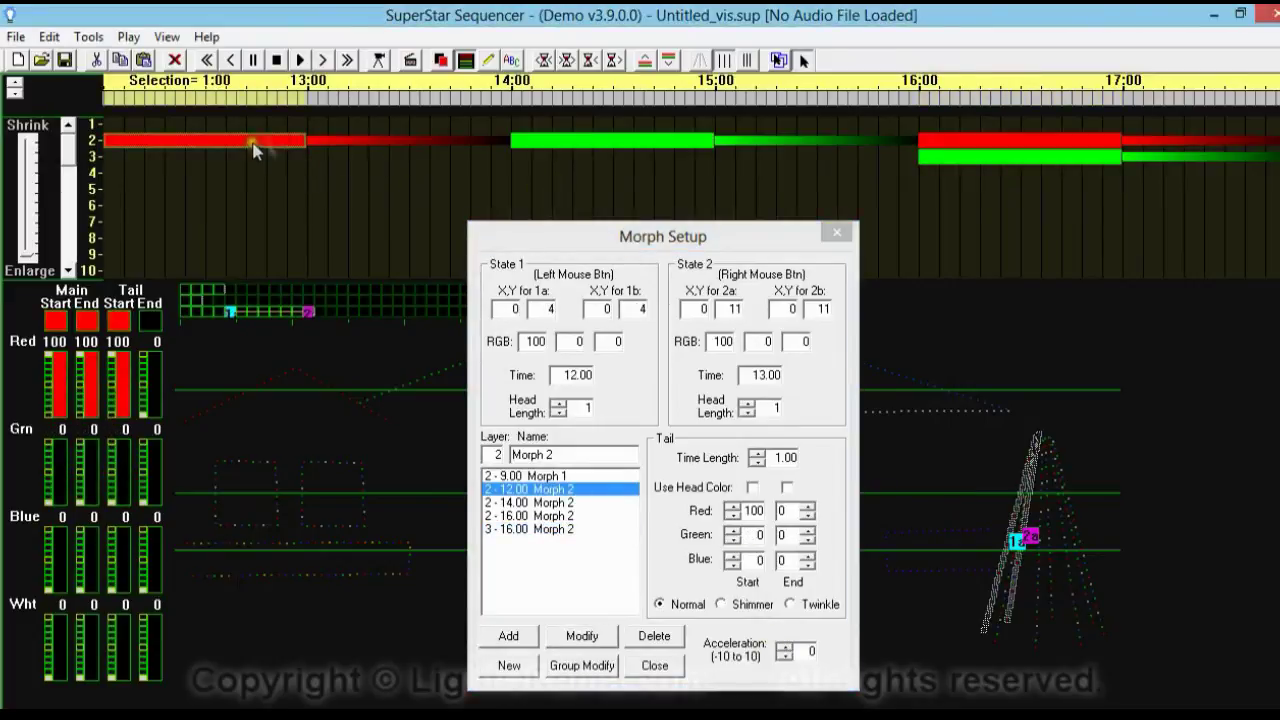
pyautogui.click(786, 647)
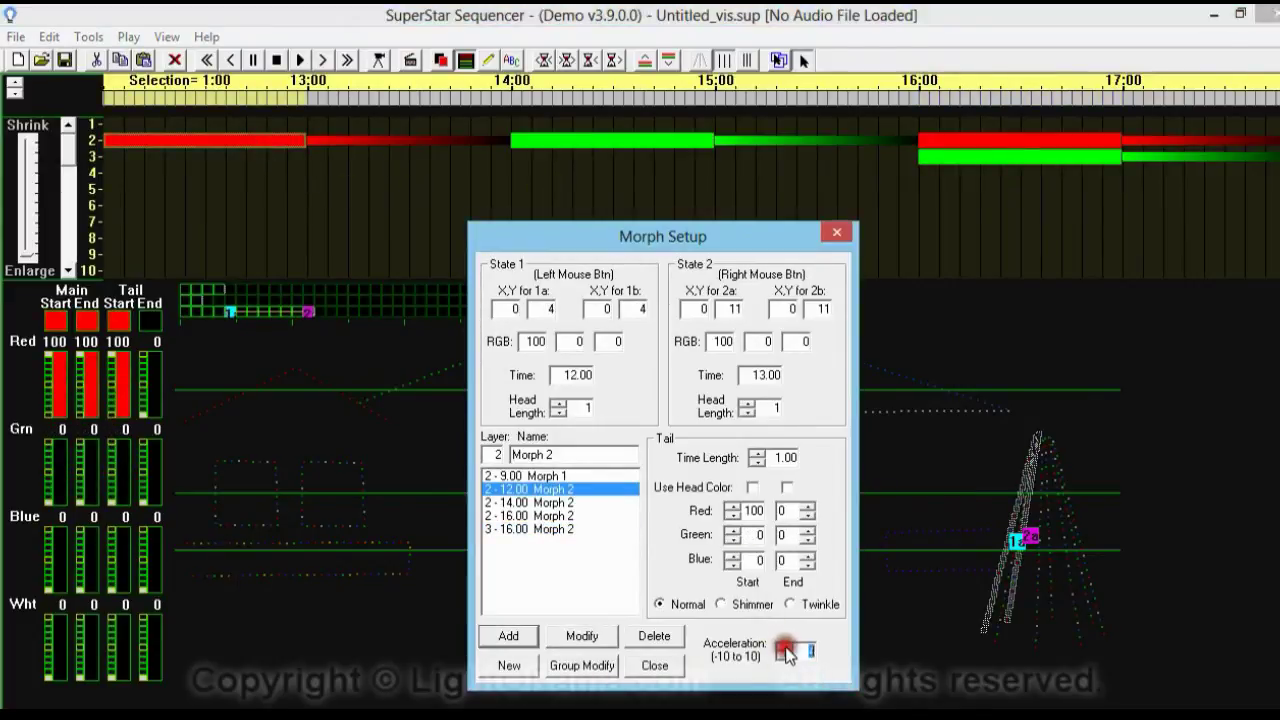
pyautogui.click(572, 640)
# Set the acceleration of the green morph at 14.00 to -10 and apply the modification.
pyautogui.click(612, 143)
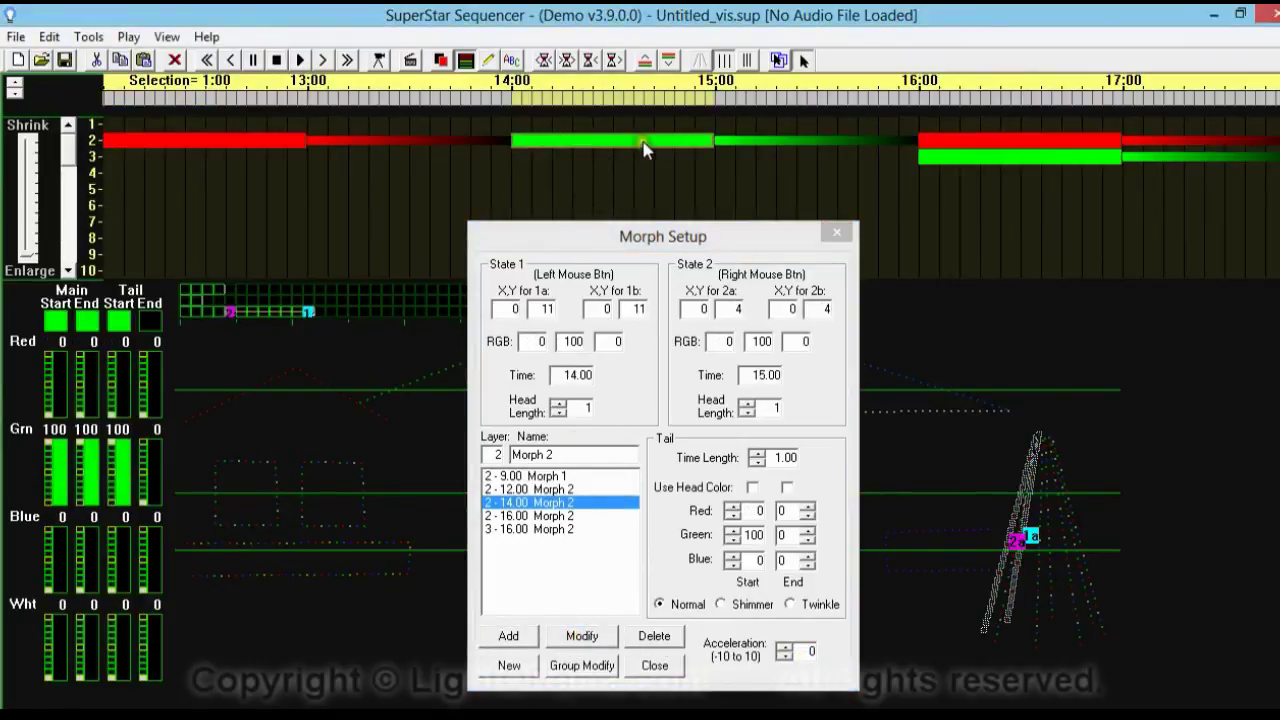
pyautogui.moveTo(727, 234); pyautogui.dragTo(634, 206)
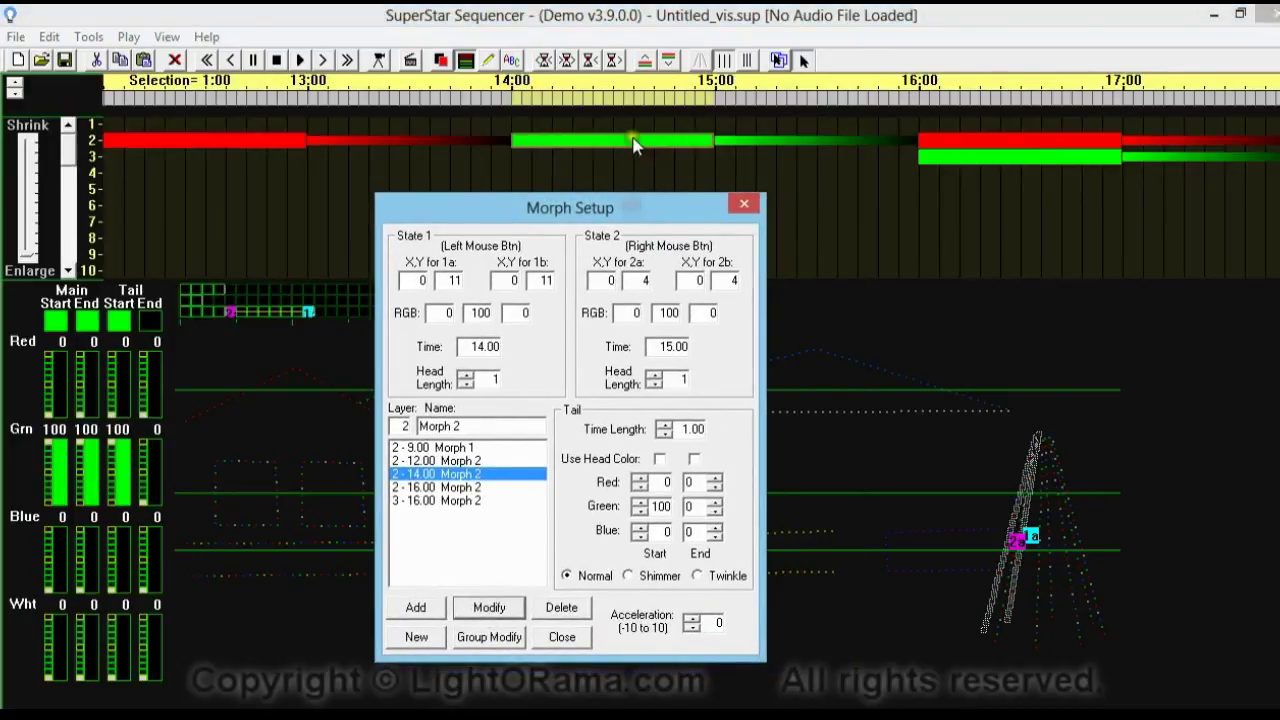
pyautogui.click(692, 620)
pyautogui.click(692, 620)
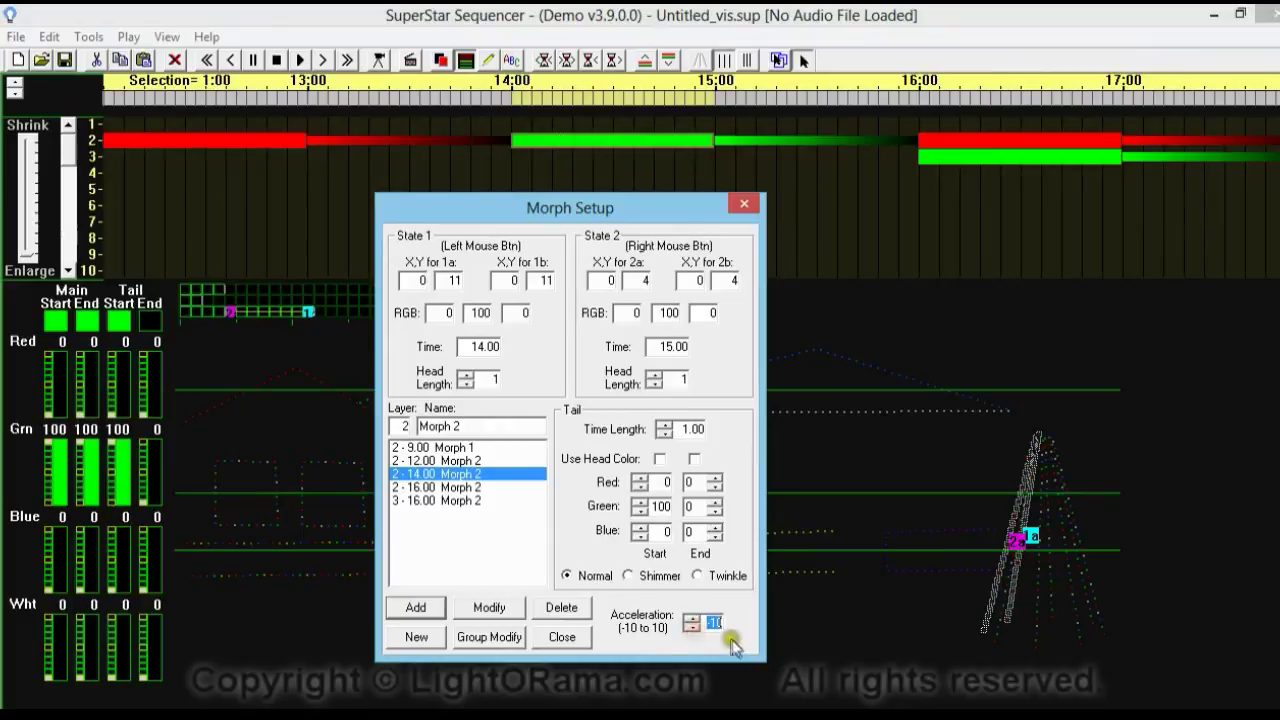
pyautogui.click(487, 610)
# Play the sequence twice from 12.00 to review the accelerated Mega Tree morphs, keeping the Morph Setup dialog clear of the preview.
pyautogui.moveTo(588, 208); pyautogui.dragTo(505, 471)
pyautogui.click(301, 62)
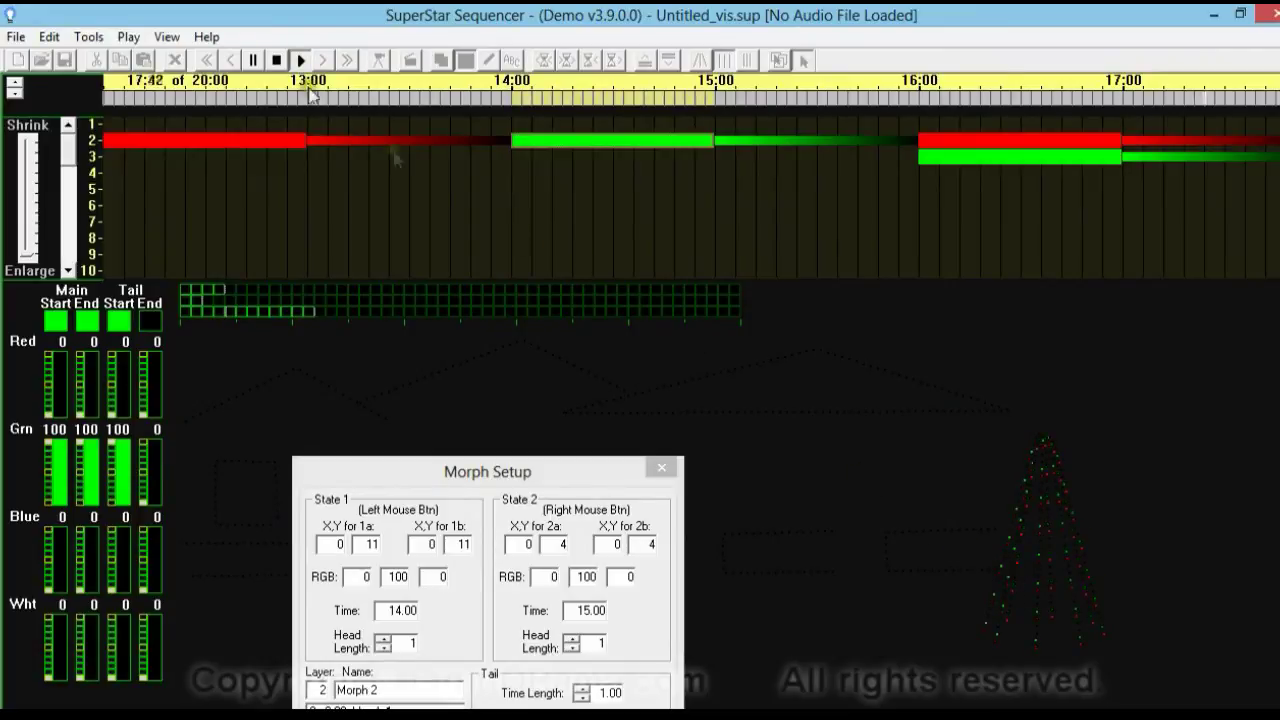
pyautogui.click(277, 60)
pyautogui.click(305, 62)
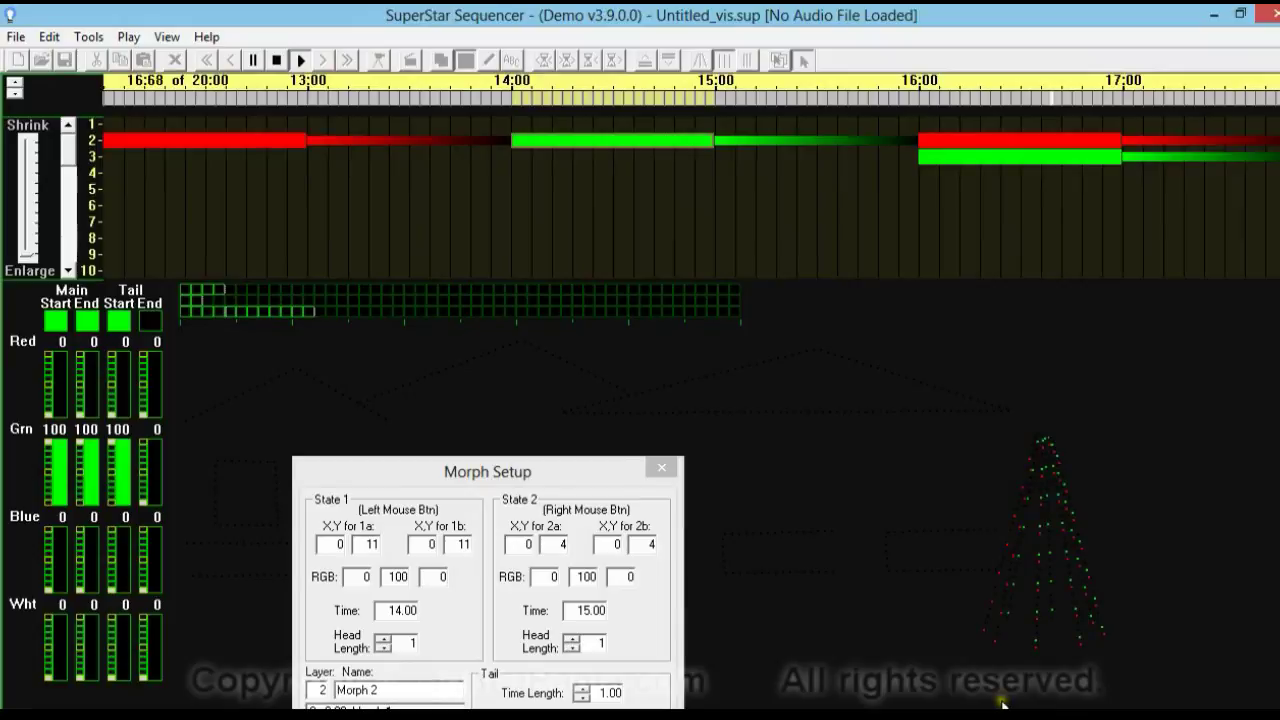
pyautogui.moveTo(533, 472); pyautogui.dragTo(567, 250)
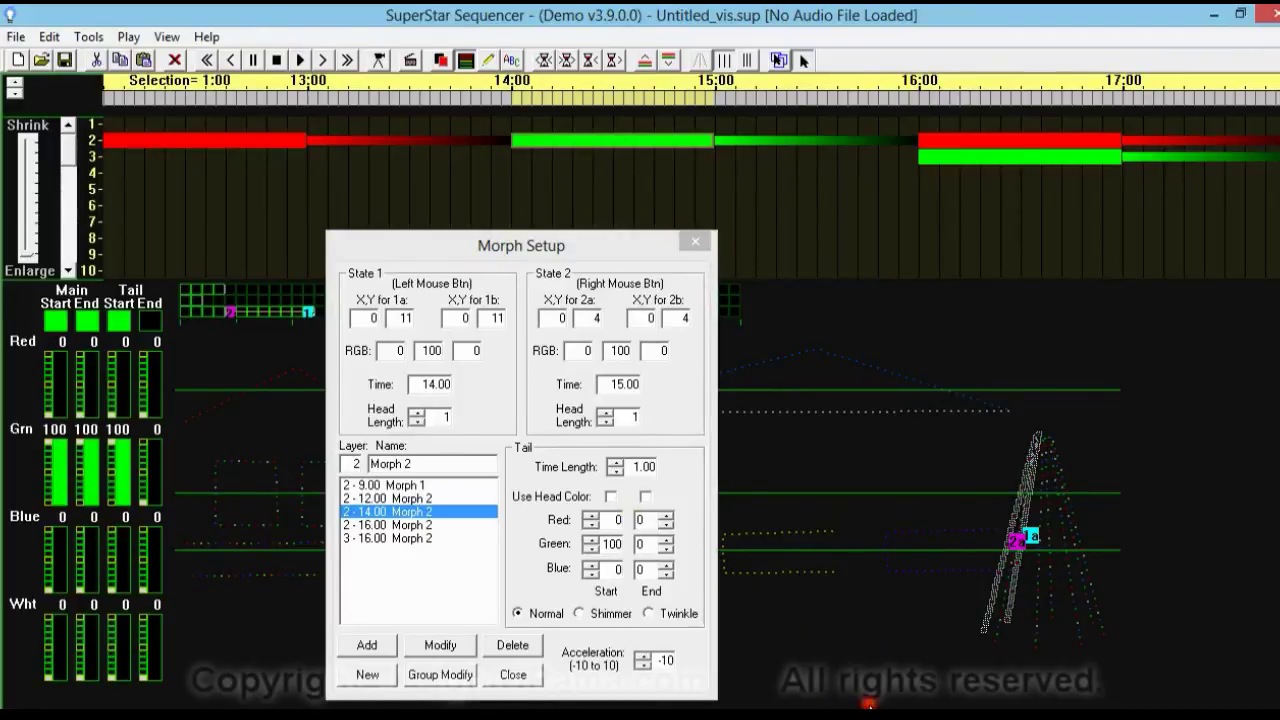
pyautogui.moveTo(680, 247); pyautogui.dragTo(680, 357)
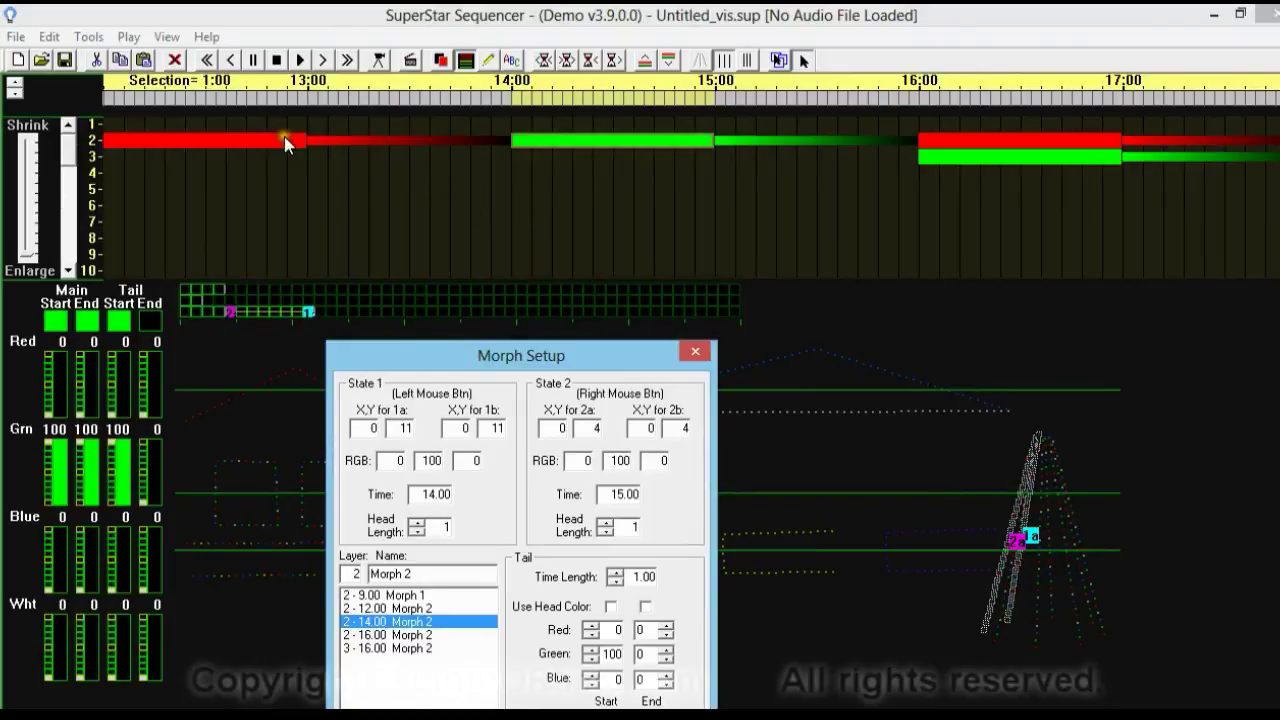
# Copy the red Mega Tree morph at 16.00 and paste it at 19.00 on layer 2.
pyautogui.click(1068, 141)
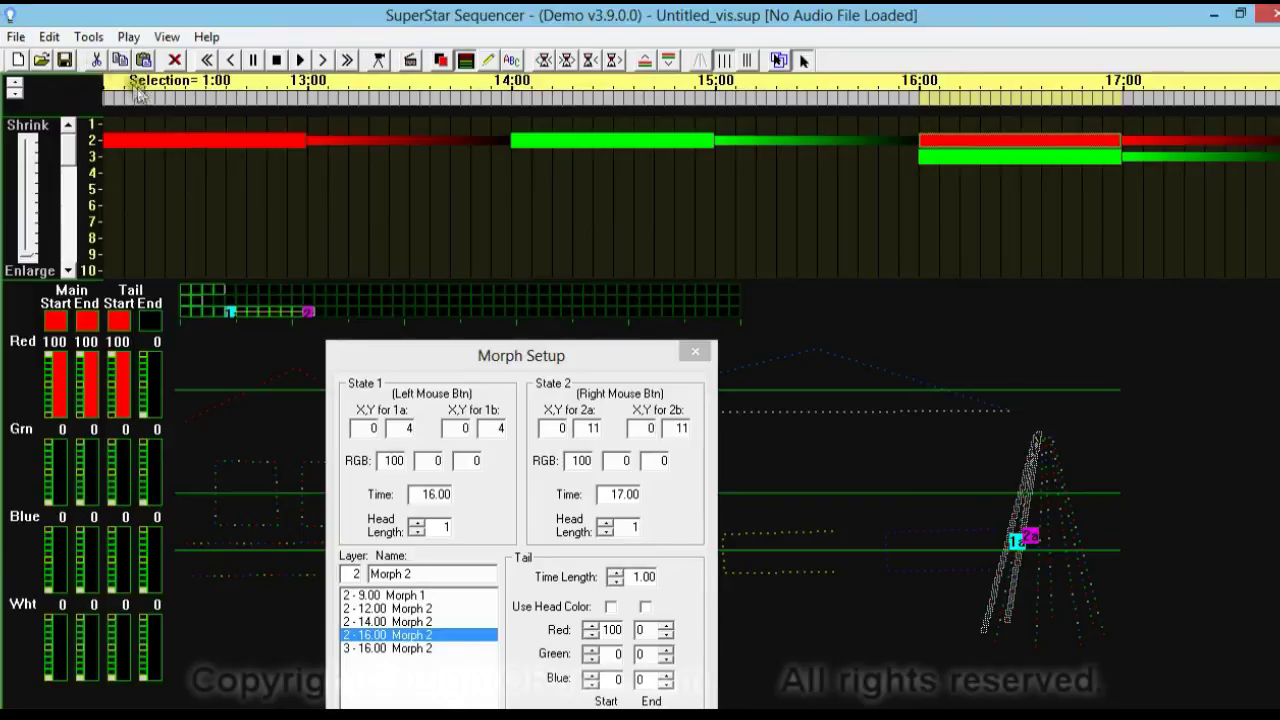
pyautogui.click(323, 60)
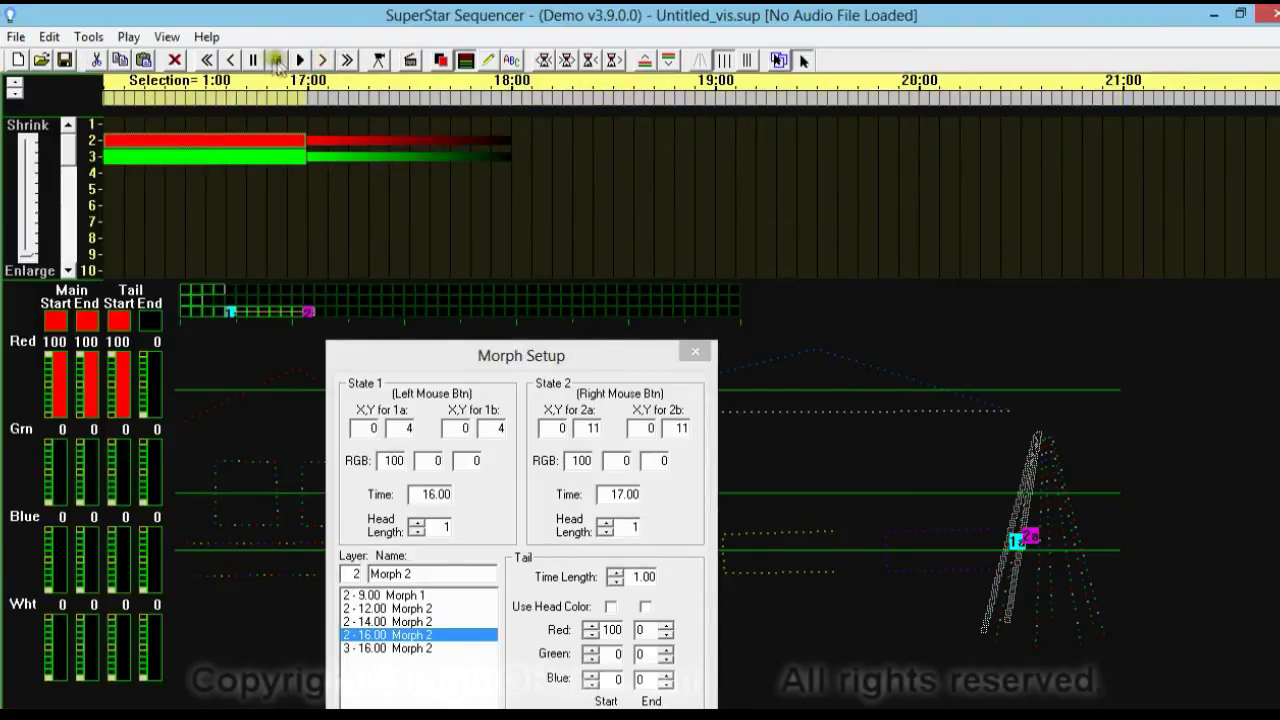
pyautogui.click(322, 60)
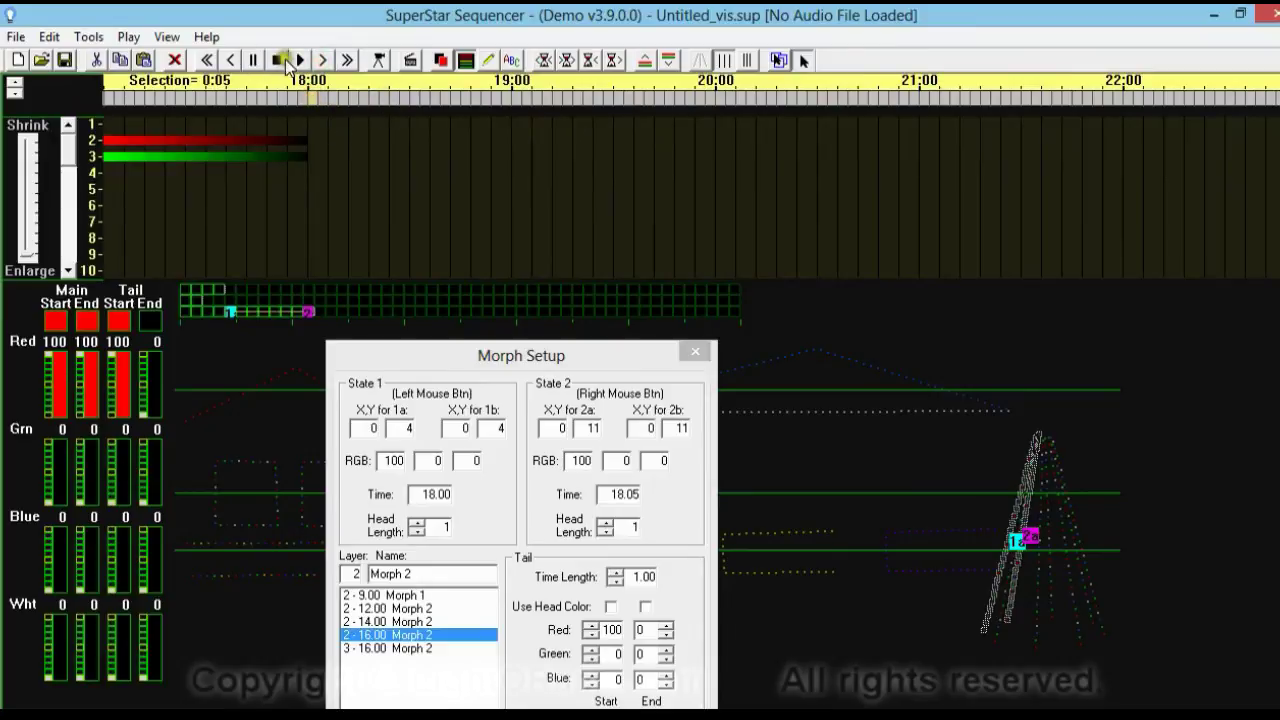
pyautogui.click(325, 62)
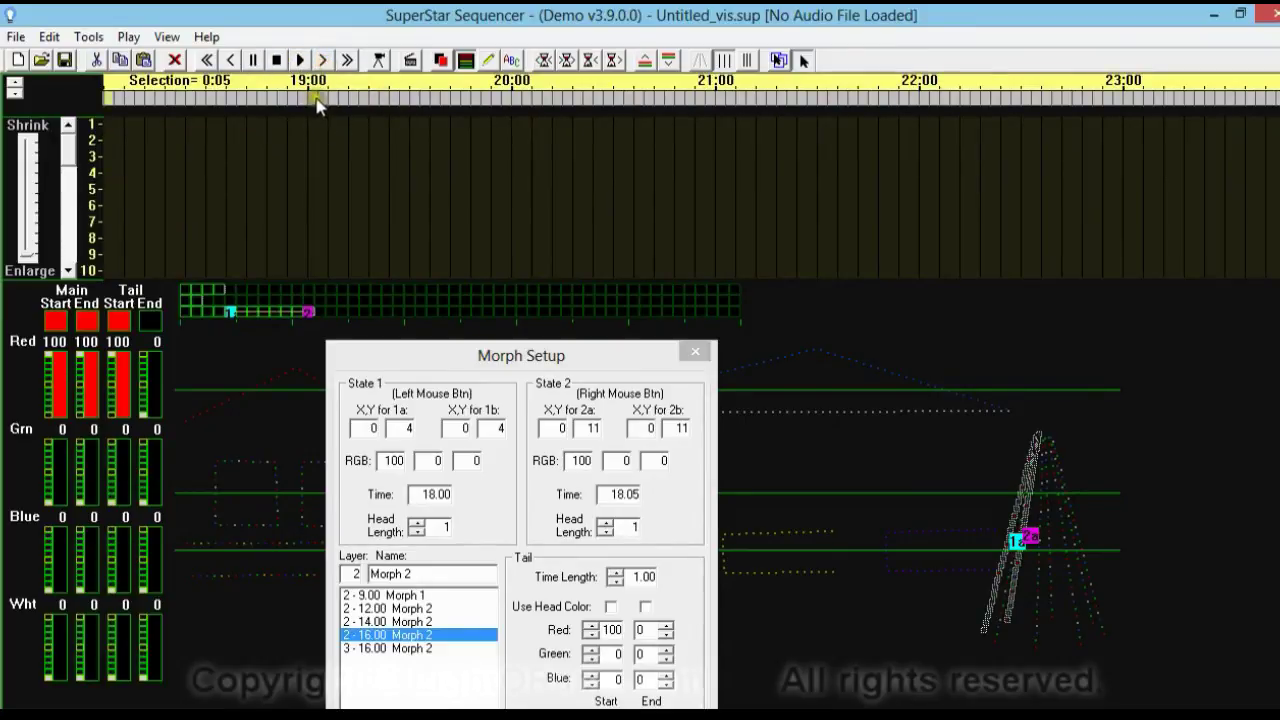
pyautogui.click(313, 98)
pyautogui.keyDown('shift'); pyautogui.click(462, 100); pyautogui.keyUp('shift')
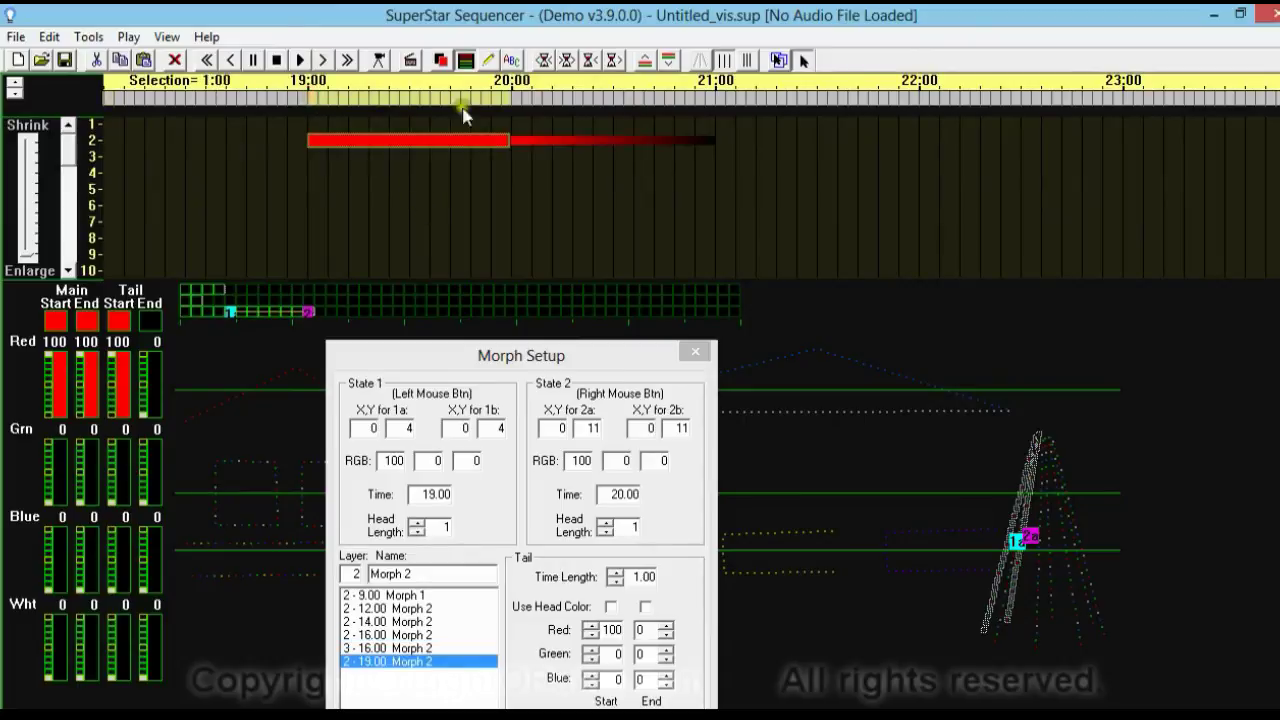
# Paste further copies of the red morph at 20.00, 21.00 and 22.00, alternating layers 3 and 2, and play the chain.
pyautogui.click(516, 98)
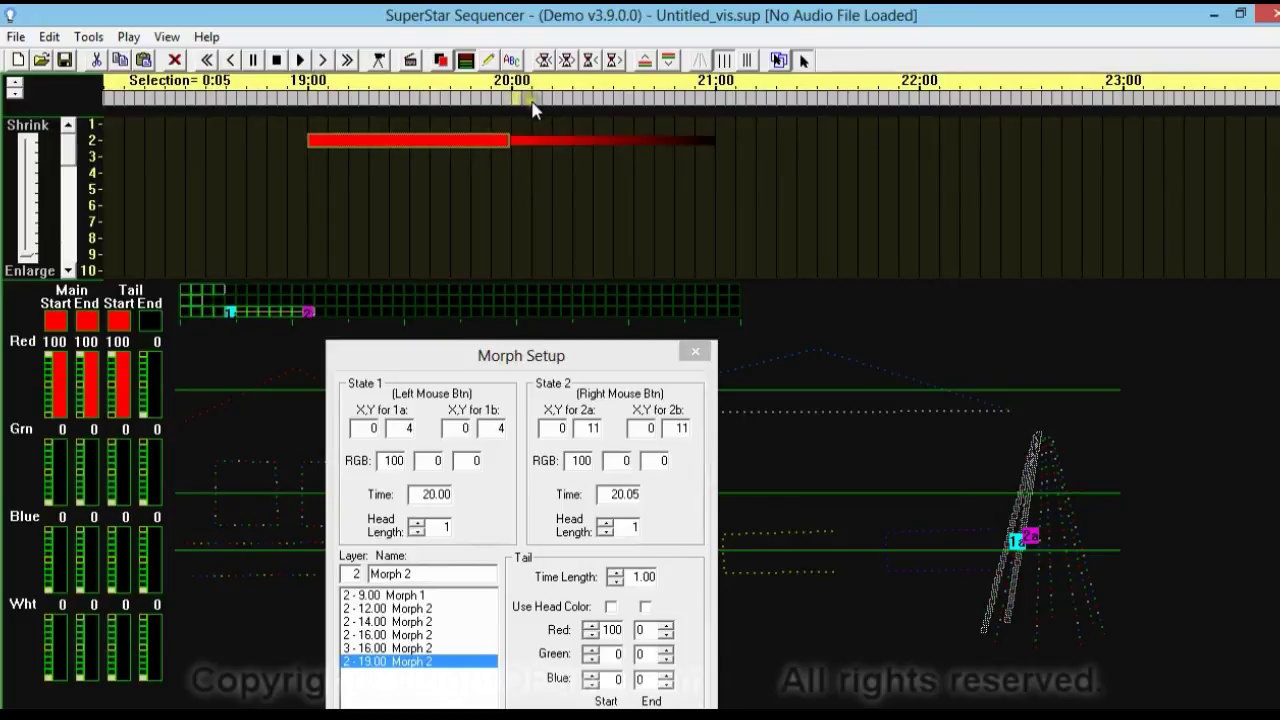
pyautogui.keyDown('shift'); pyautogui.click(716, 100); pyautogui.keyUp('shift')
pyautogui.click(718, 98)
pyautogui.keyDown('shift'); pyautogui.click(845, 118); pyautogui.keyUp('shift')
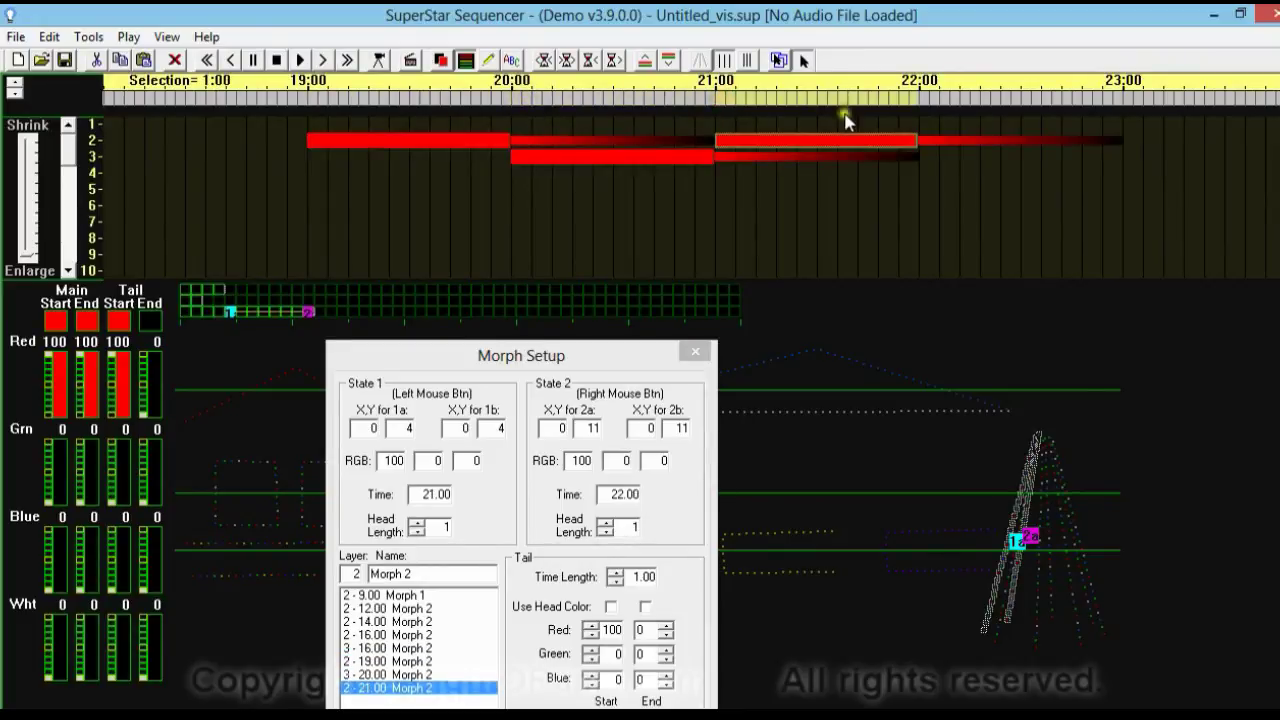
pyautogui.click(926, 100)
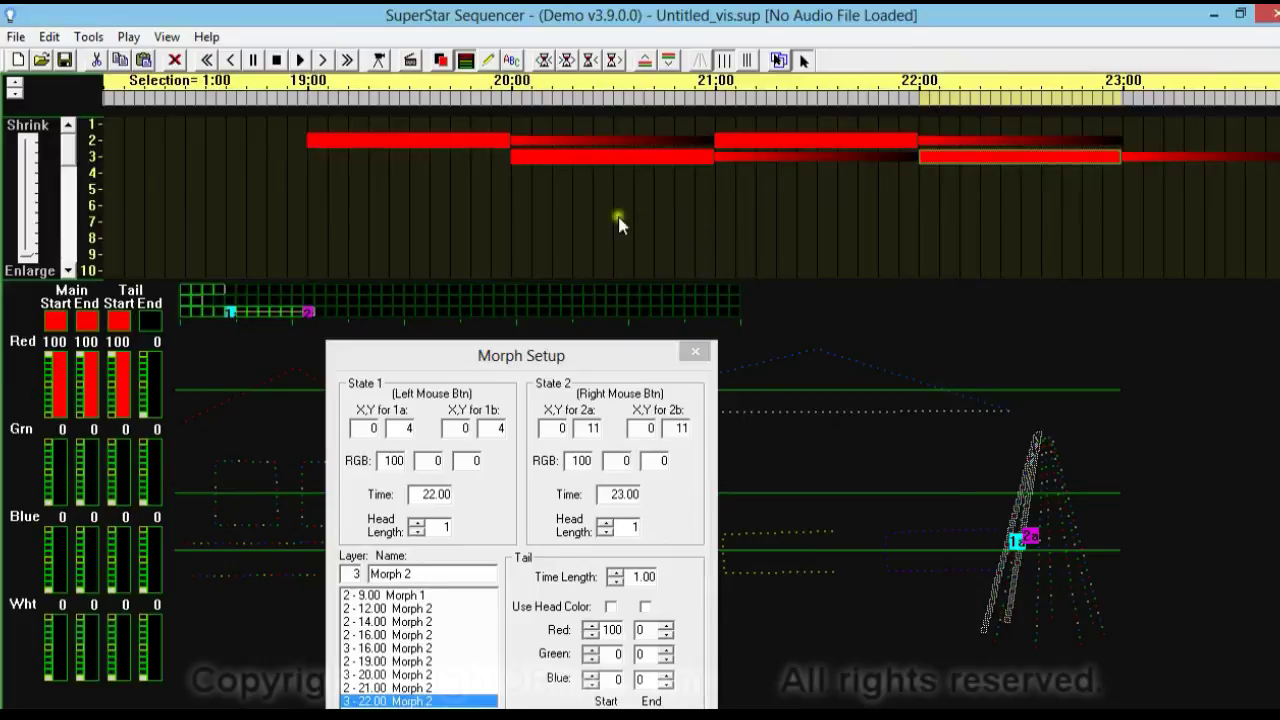
pyautogui.click(300, 60)
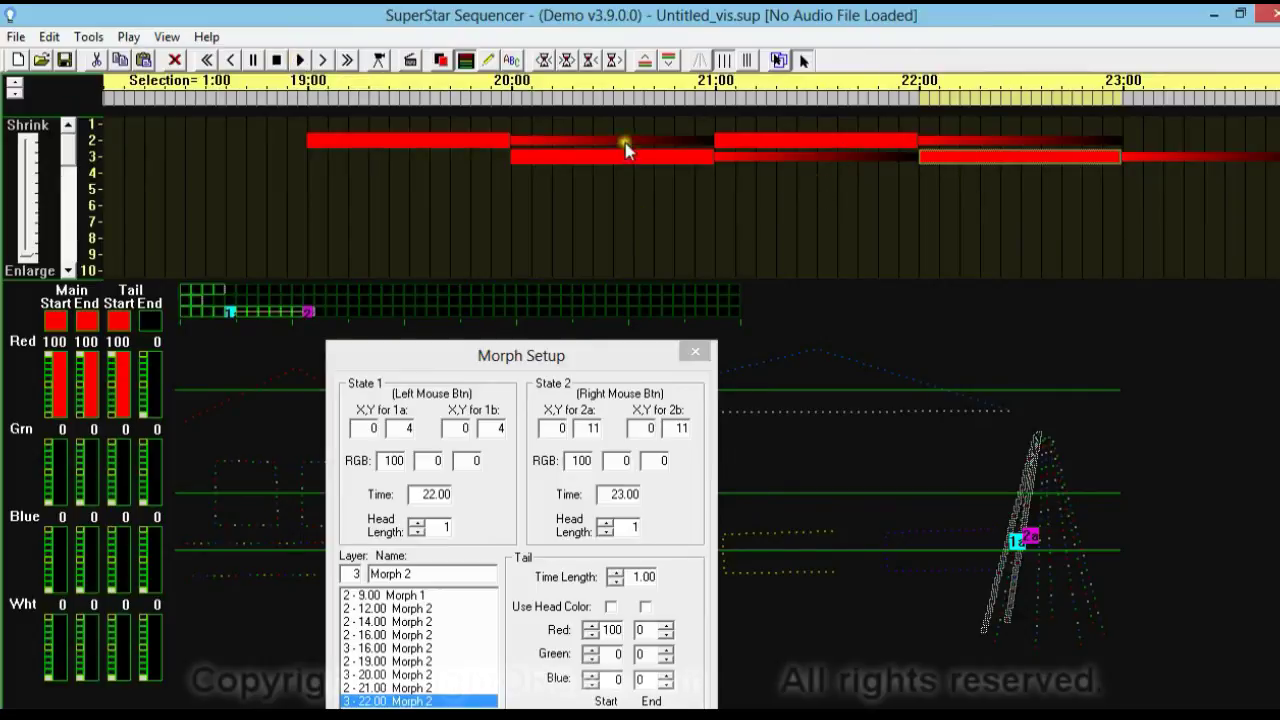
# Change the main start, main end and tail start colors of the morph at 20.00 to green and apply the modification.
pyautogui.click(500, 152)
pyautogui.click(563, 160)
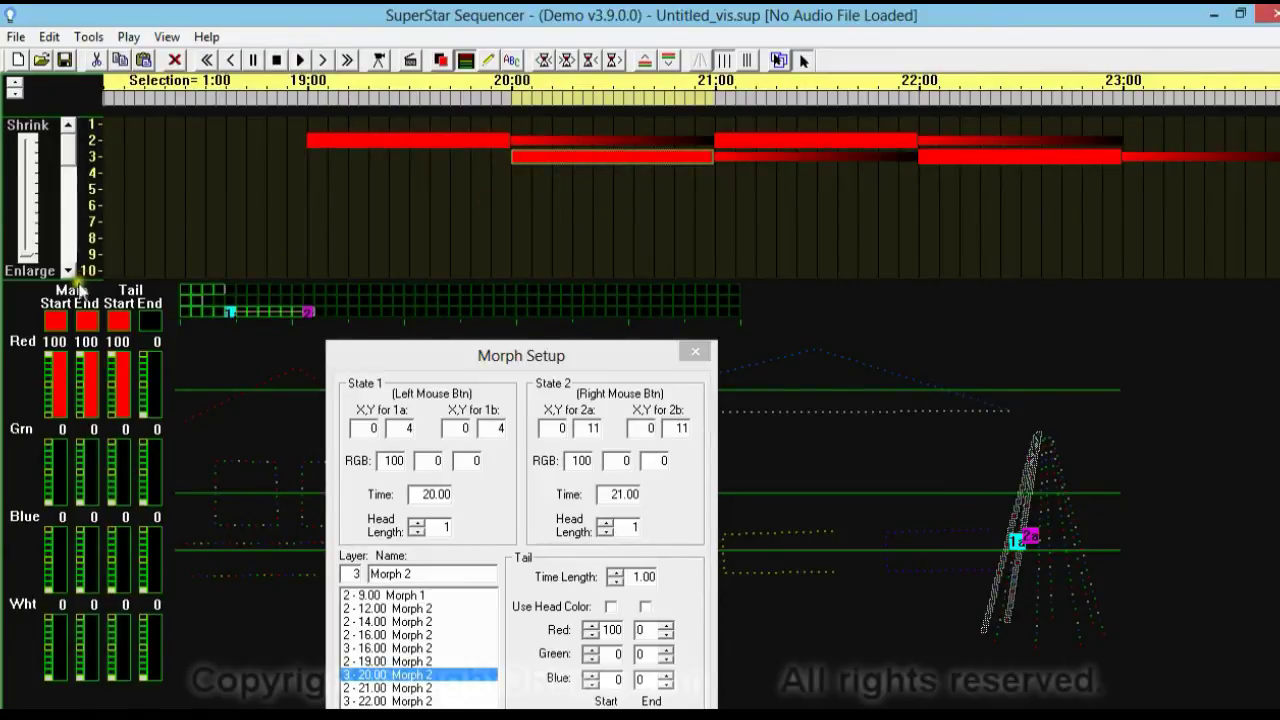
pyautogui.click(87, 320)
pyautogui.click(493, 450)
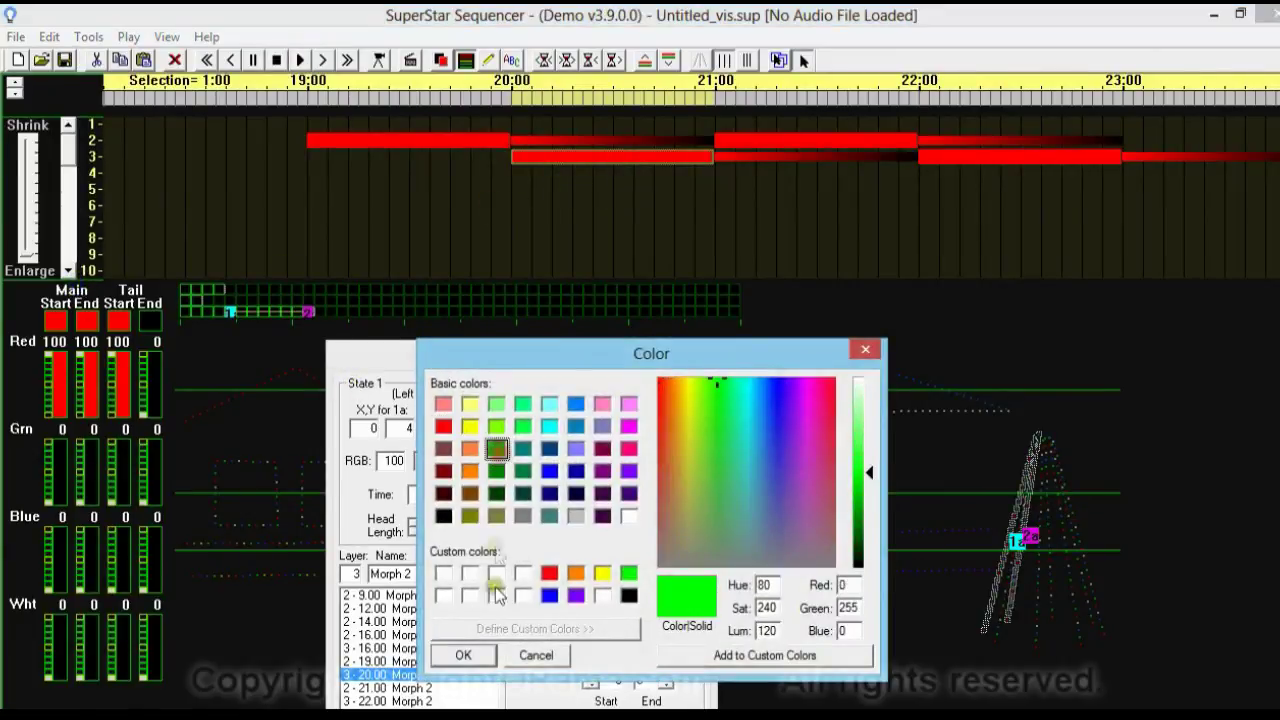
pyautogui.click(463, 655)
pyautogui.click(120, 320)
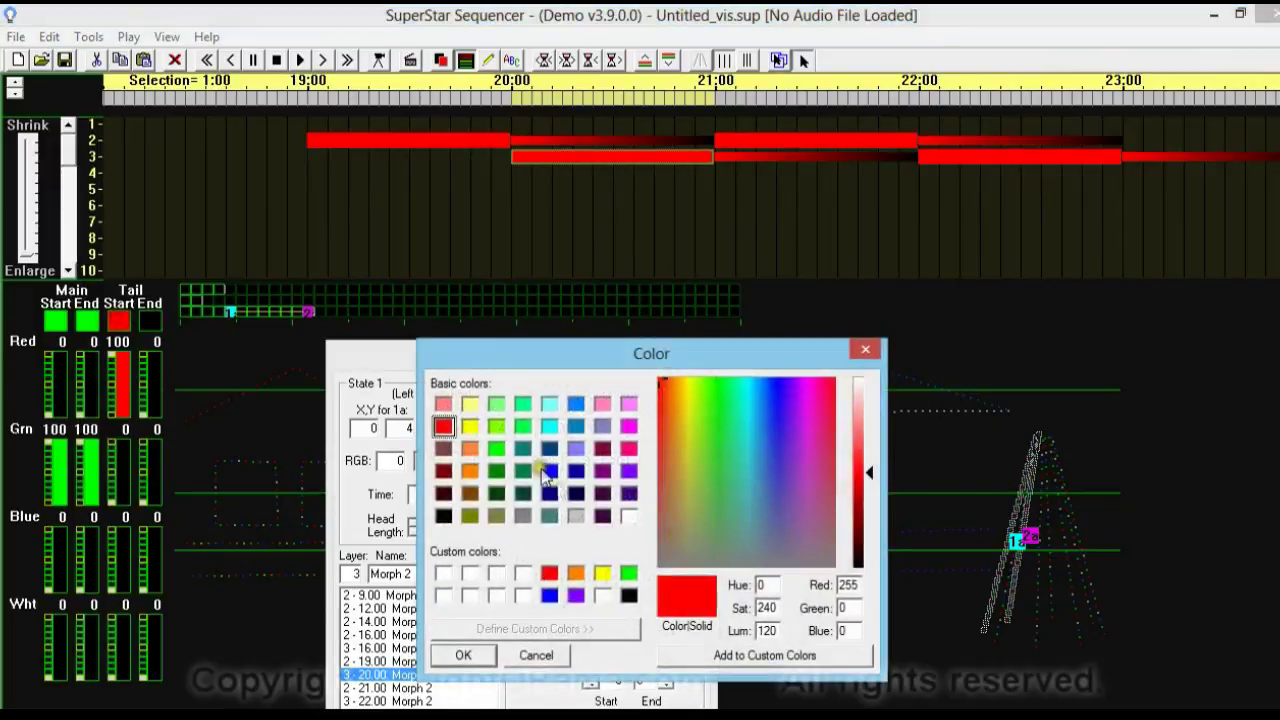
pyautogui.click(496, 448)
pyautogui.click(478, 656)
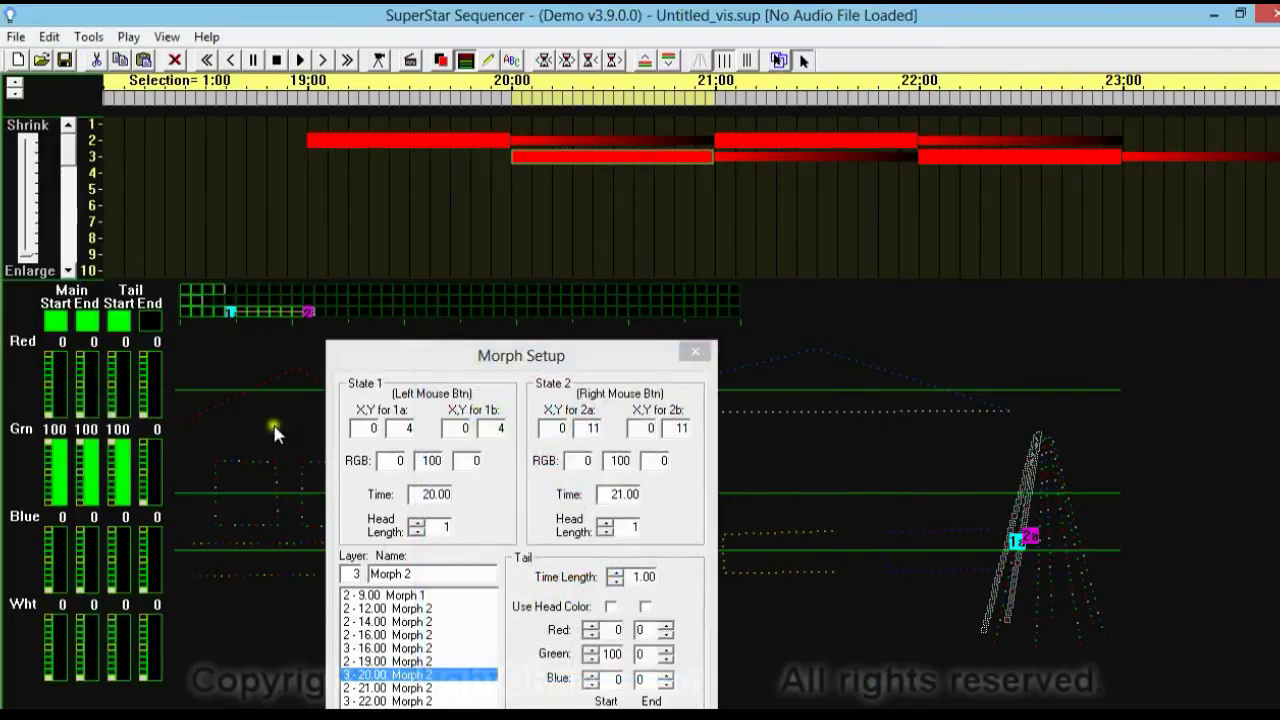
pyautogui.click(810, 188)
# Change the main start, main end and tail start colors of the morph at 21.00 to blue and apply the modification.
pyautogui.click(814, 142)
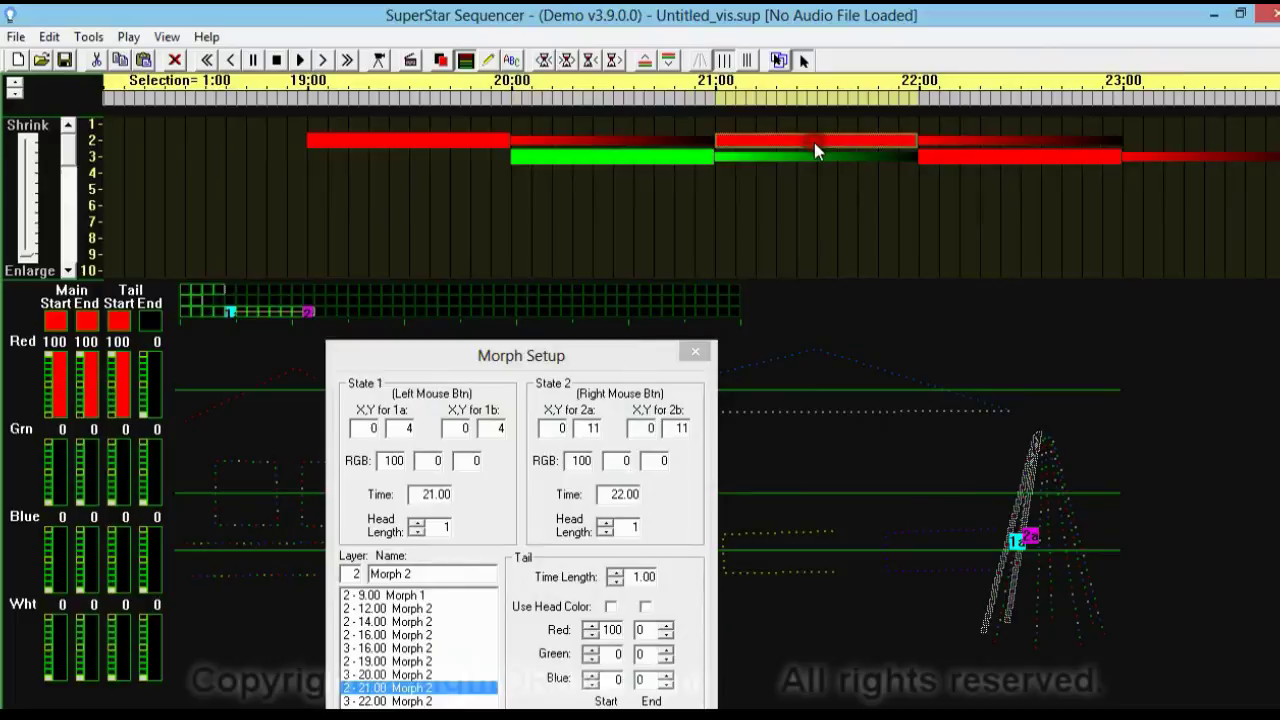
pyautogui.click(56, 320)
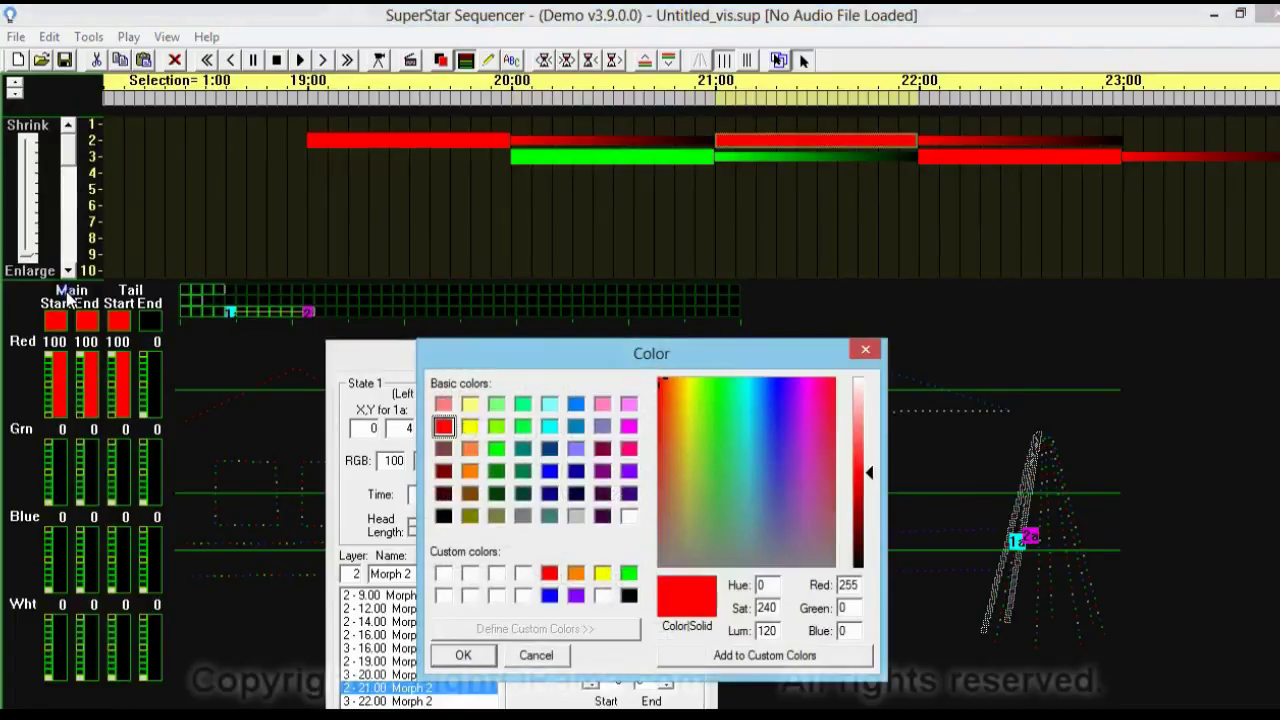
pyautogui.click(549, 470)
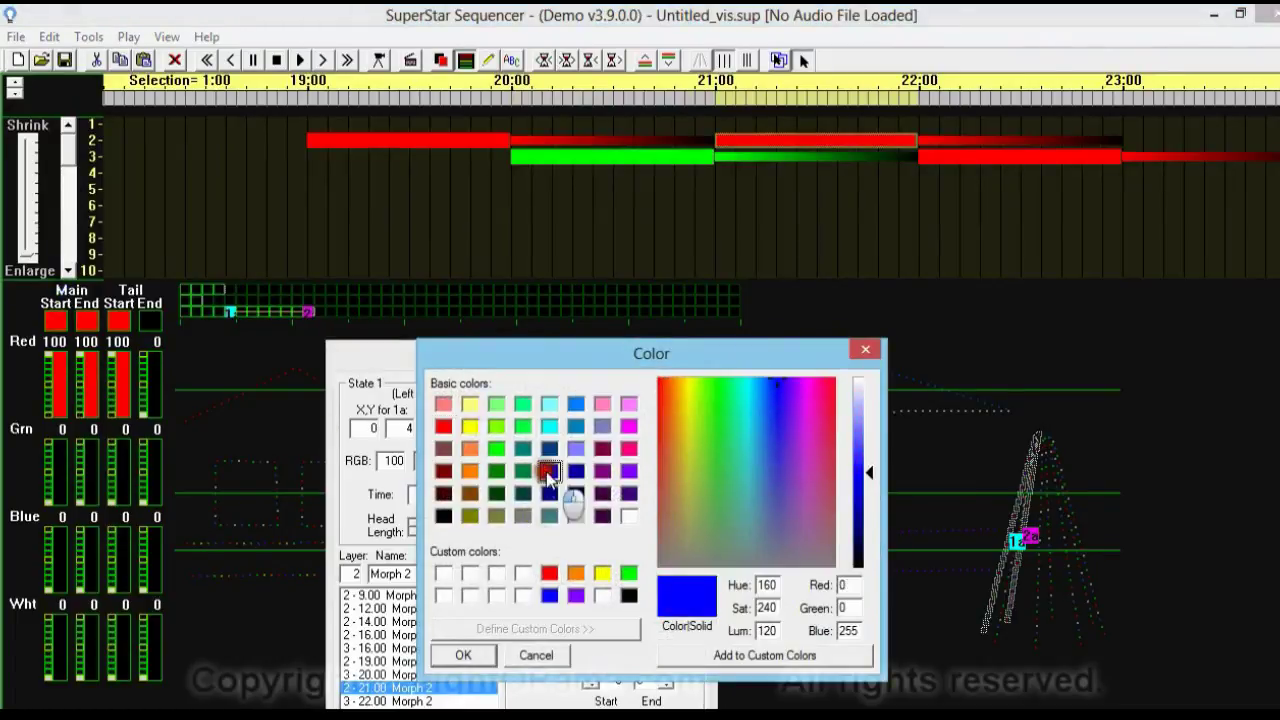
pyautogui.click(463, 655)
pyautogui.click(128, 328)
pyautogui.click(128, 330)
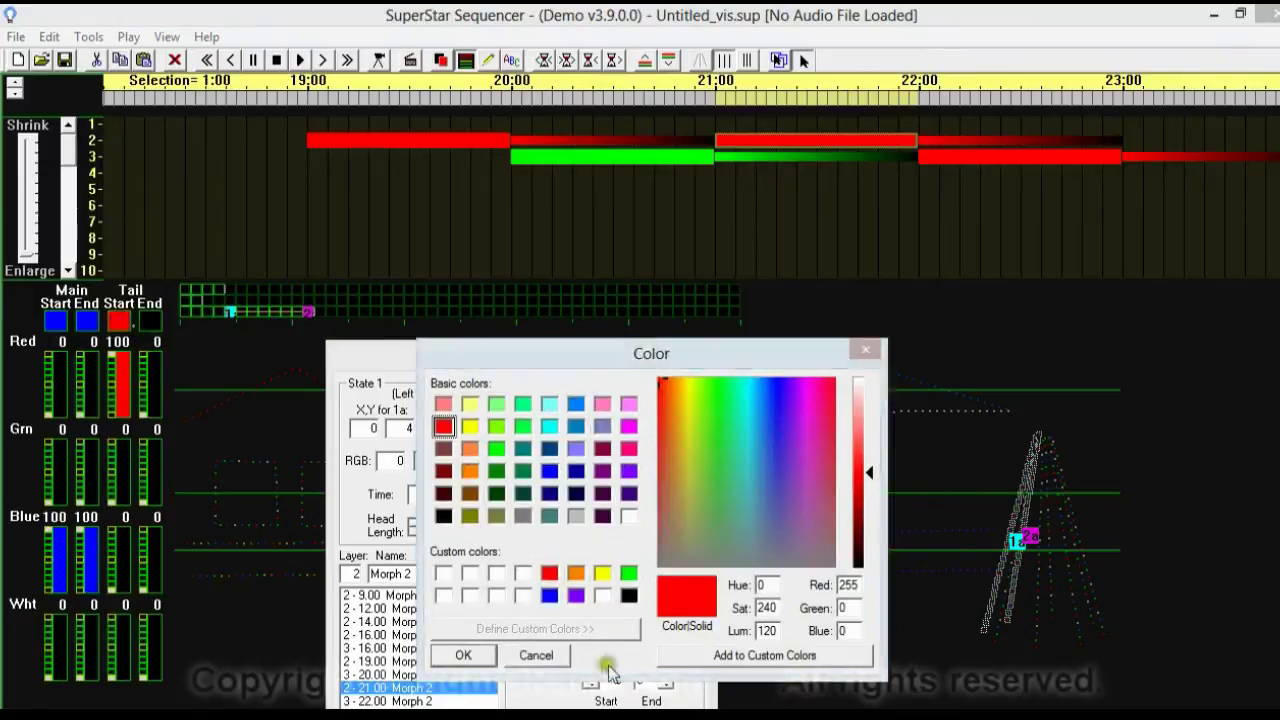
pyautogui.click(463, 655)
pyautogui.click(125, 320)
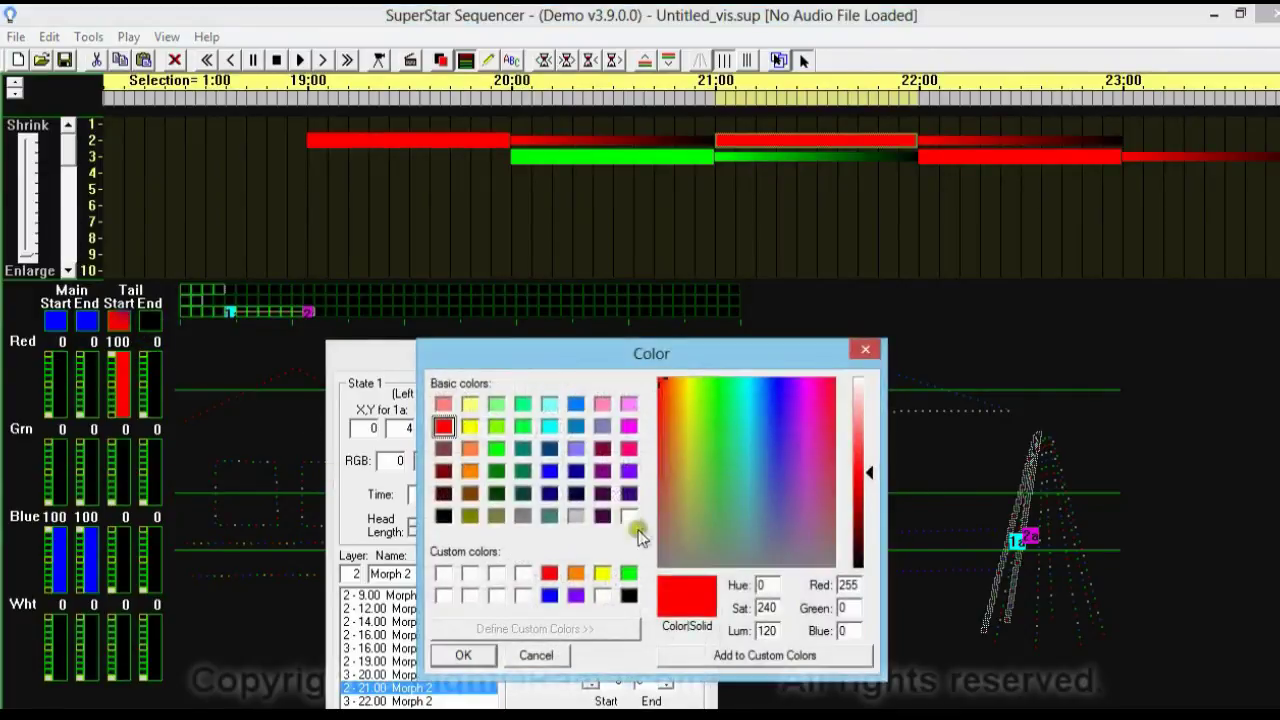
pyautogui.click(549, 470)
pyautogui.click(466, 655)
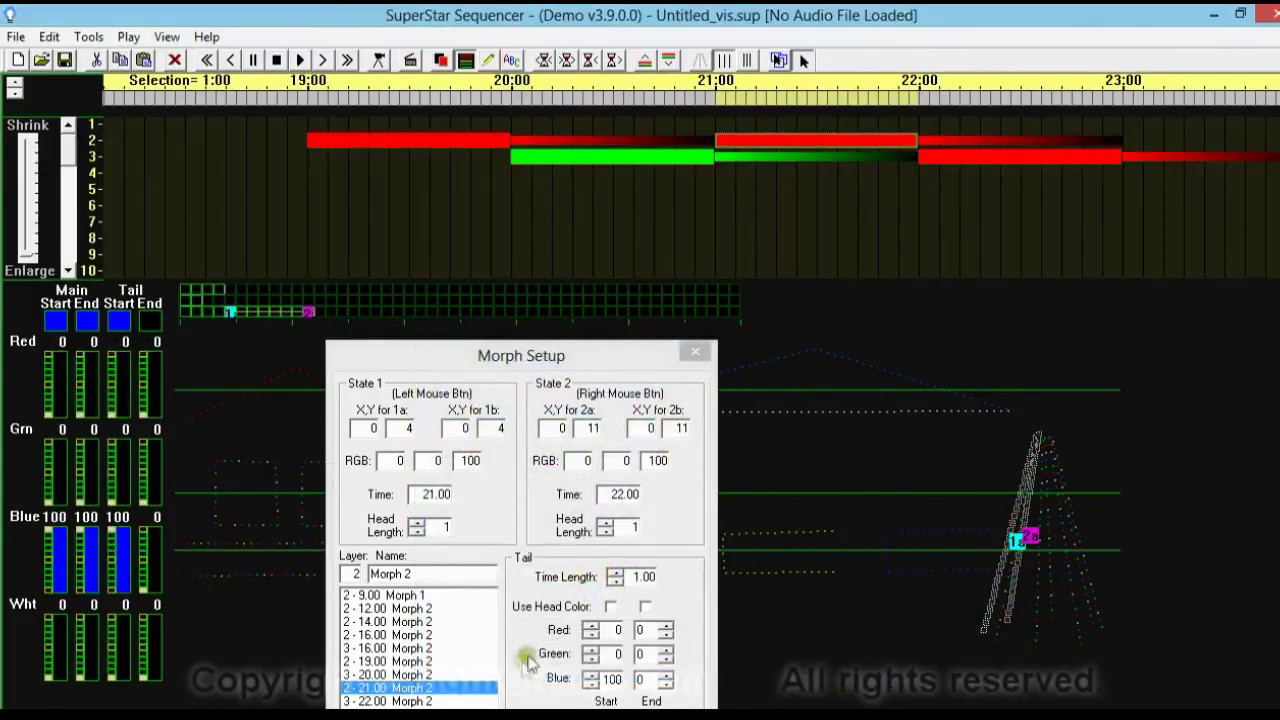
pyautogui.click(934, 162)
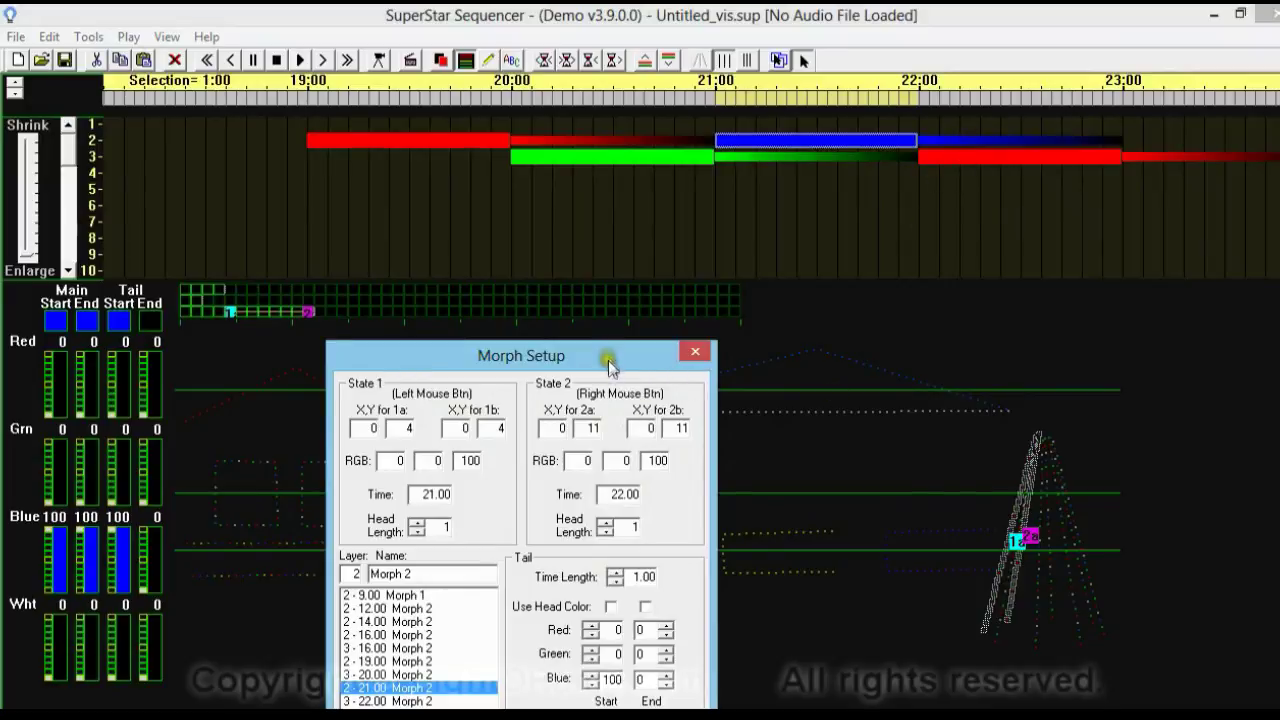
# Change the main start, main end and tail start colors of the morph at 22.00 to white, apply the modification and play the chain.
pyautogui.moveTo(605, 352); pyautogui.dragTo(616, 270)
pyautogui.click(957, 162)
pyautogui.click(957, 160)
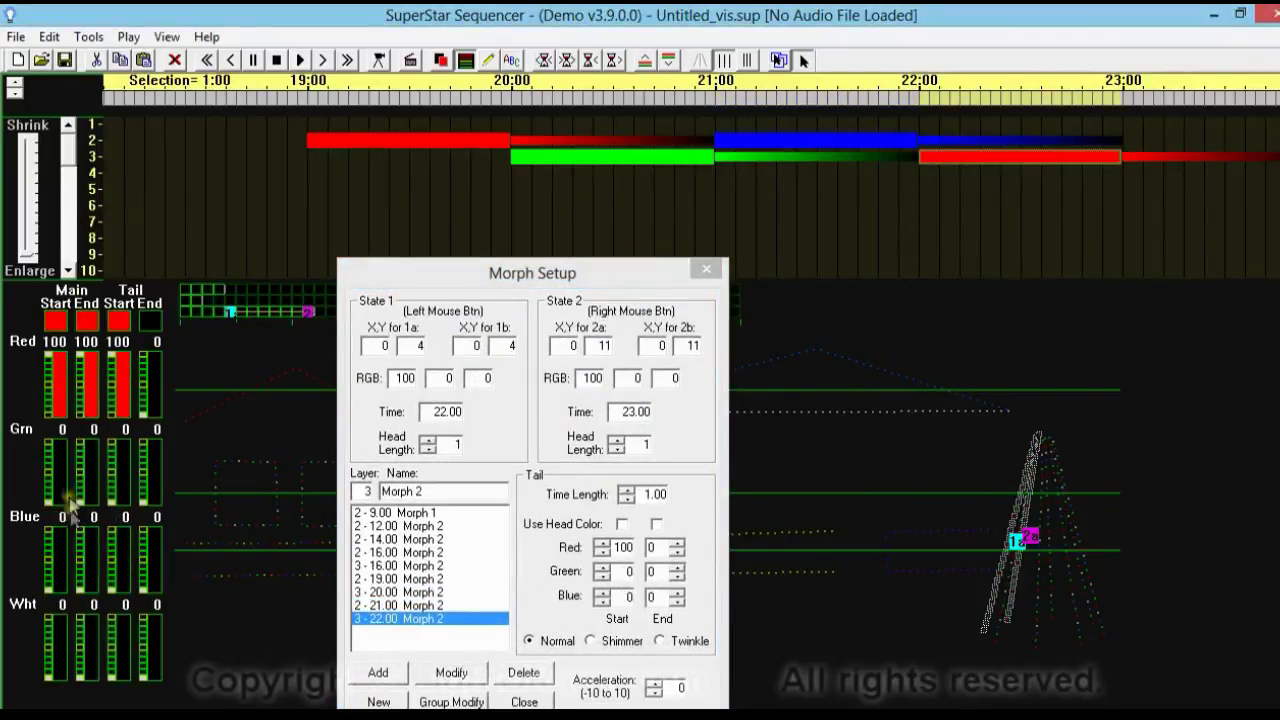
pyautogui.click(49, 620)
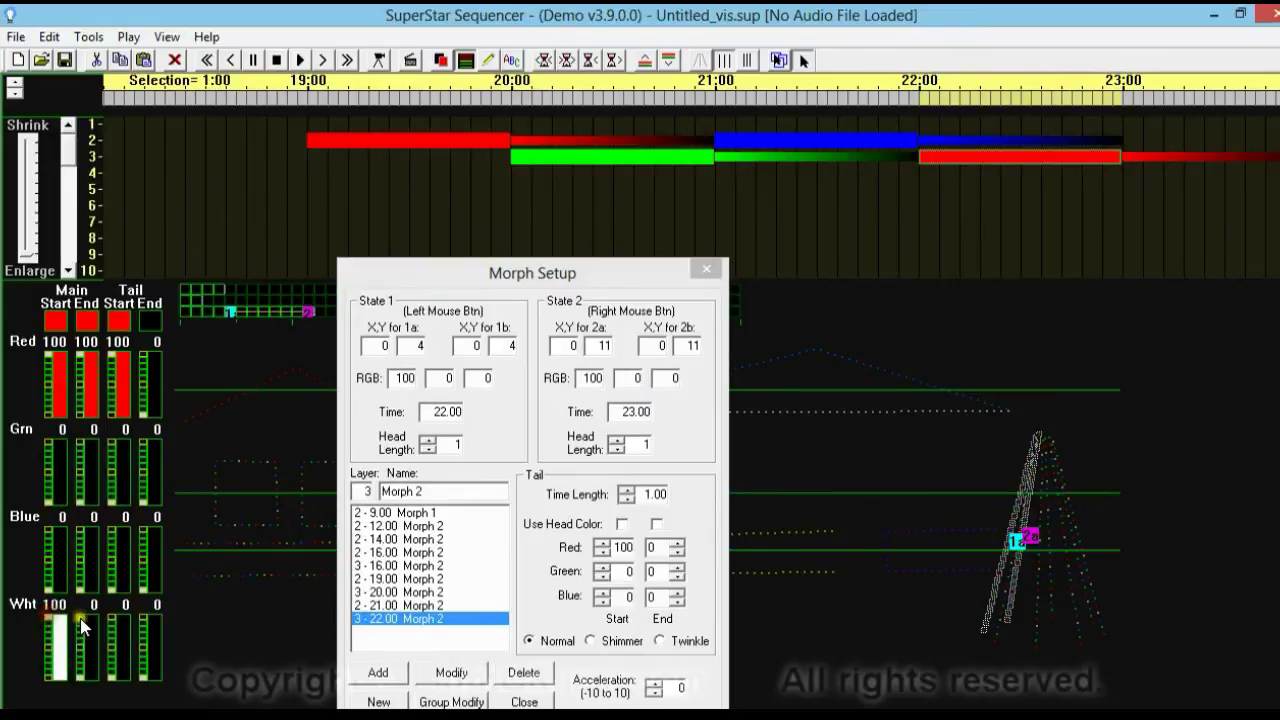
pyautogui.click(82, 622)
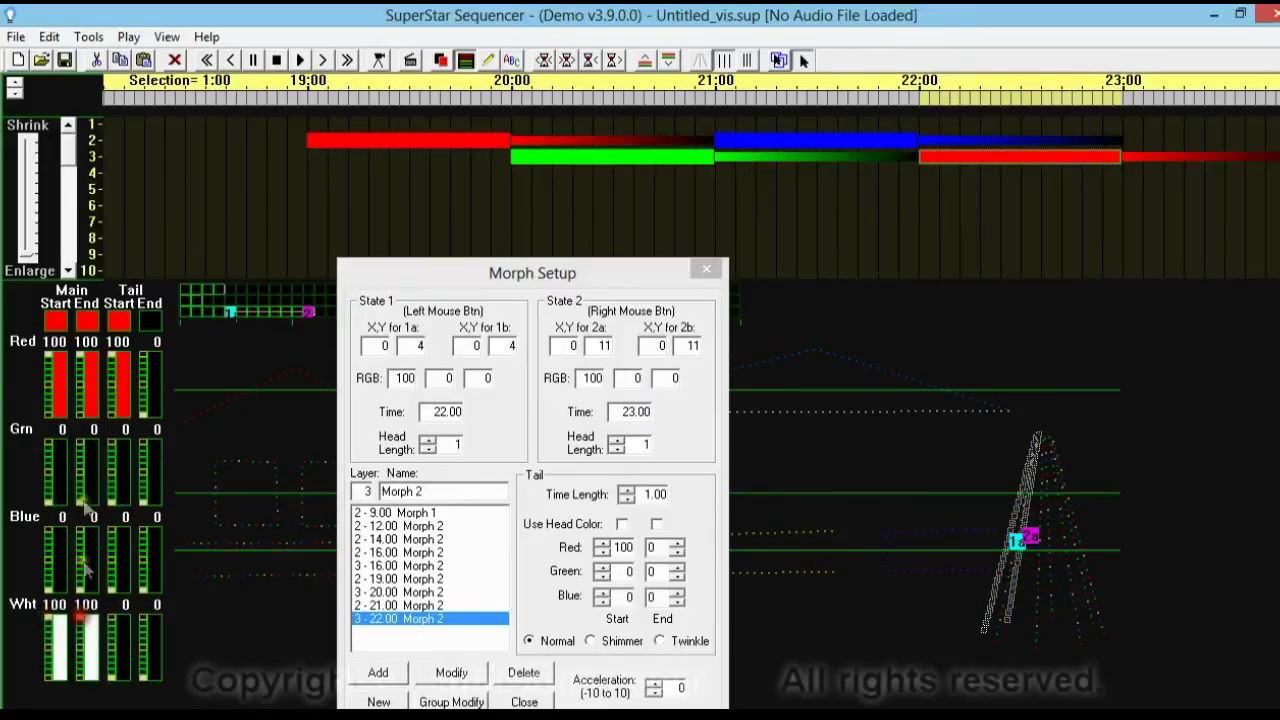
pyautogui.click(50, 412)
pyautogui.click(82, 412)
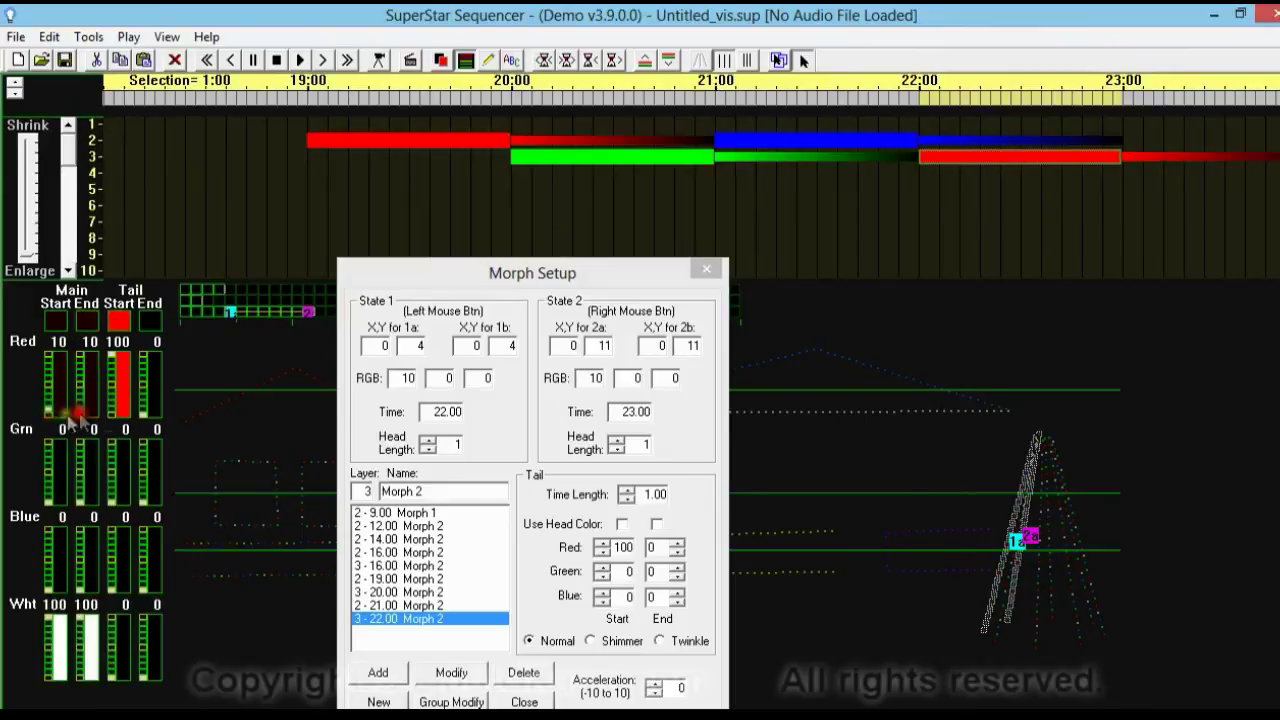
pyautogui.click(80, 418)
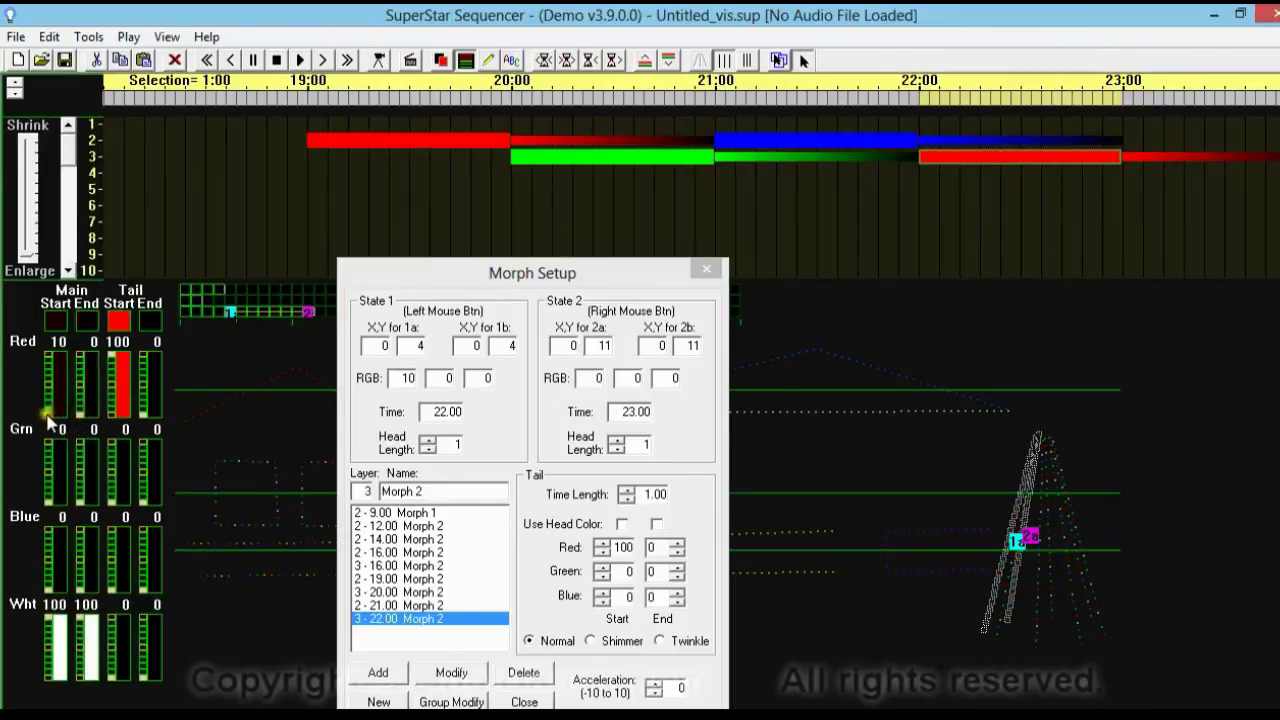
pyautogui.click(117, 418)
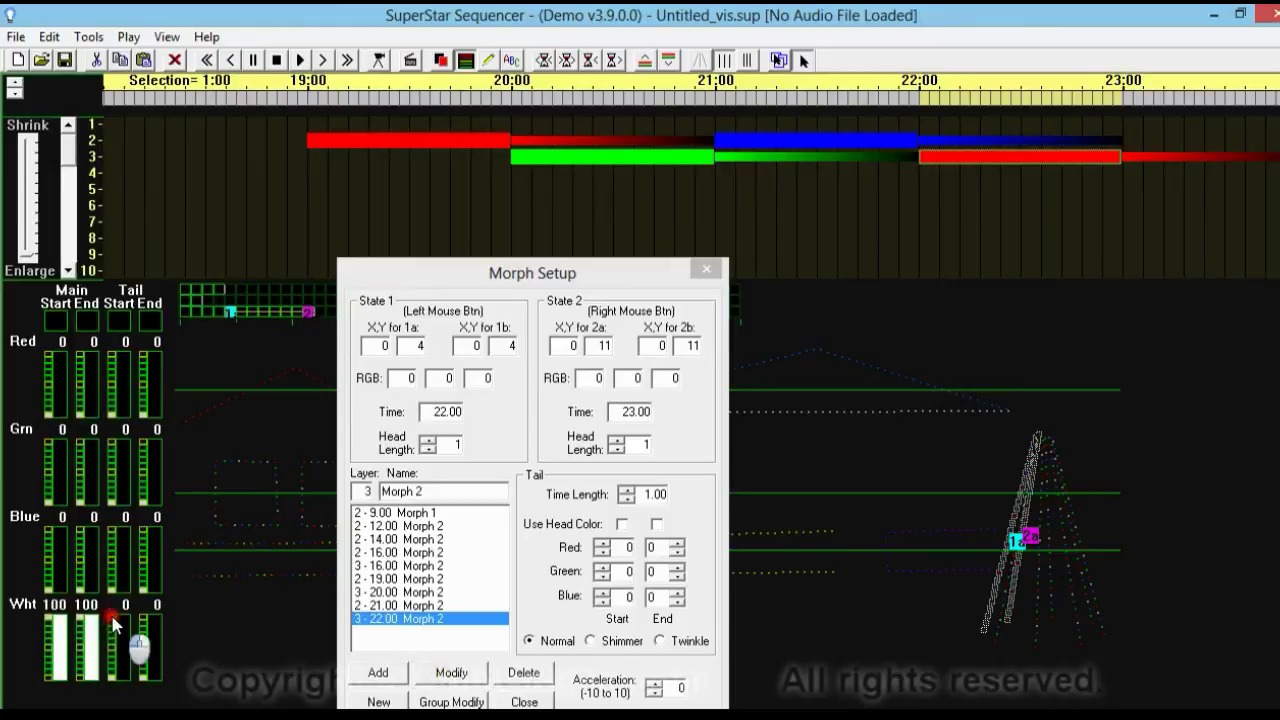
pyautogui.click(113, 621)
pyautogui.click(452, 673)
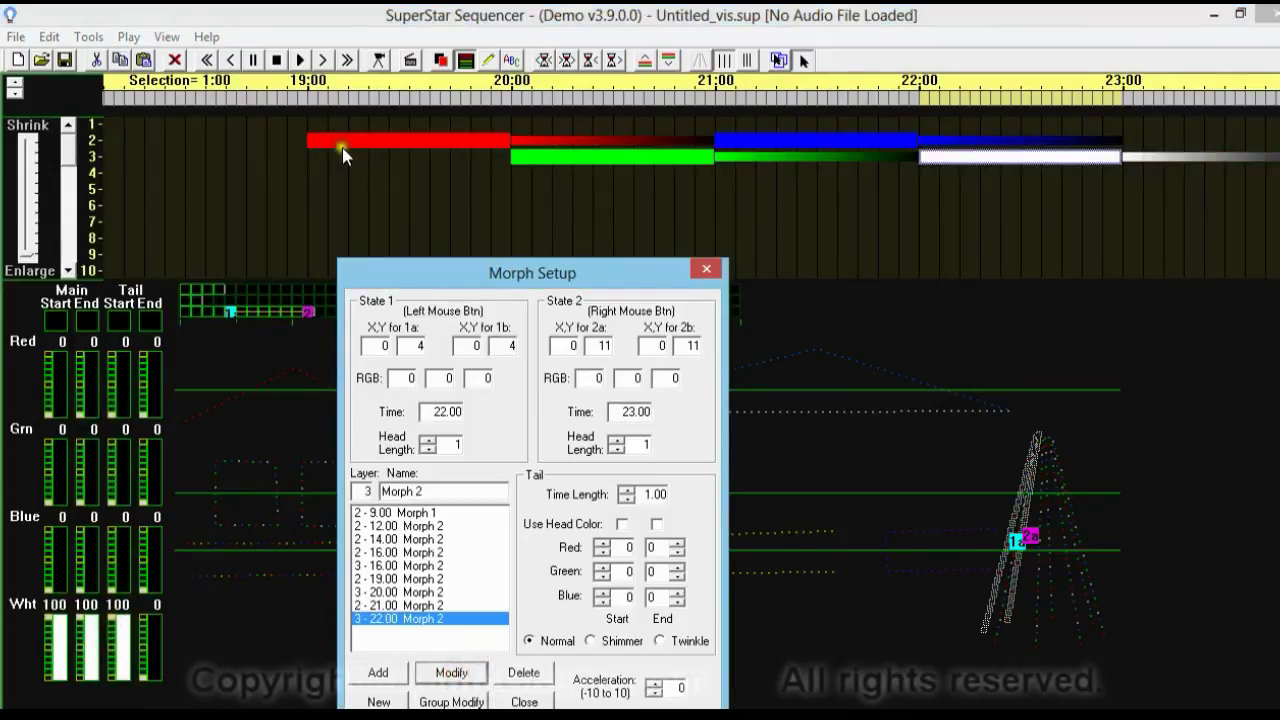
pyautogui.click(300, 60)
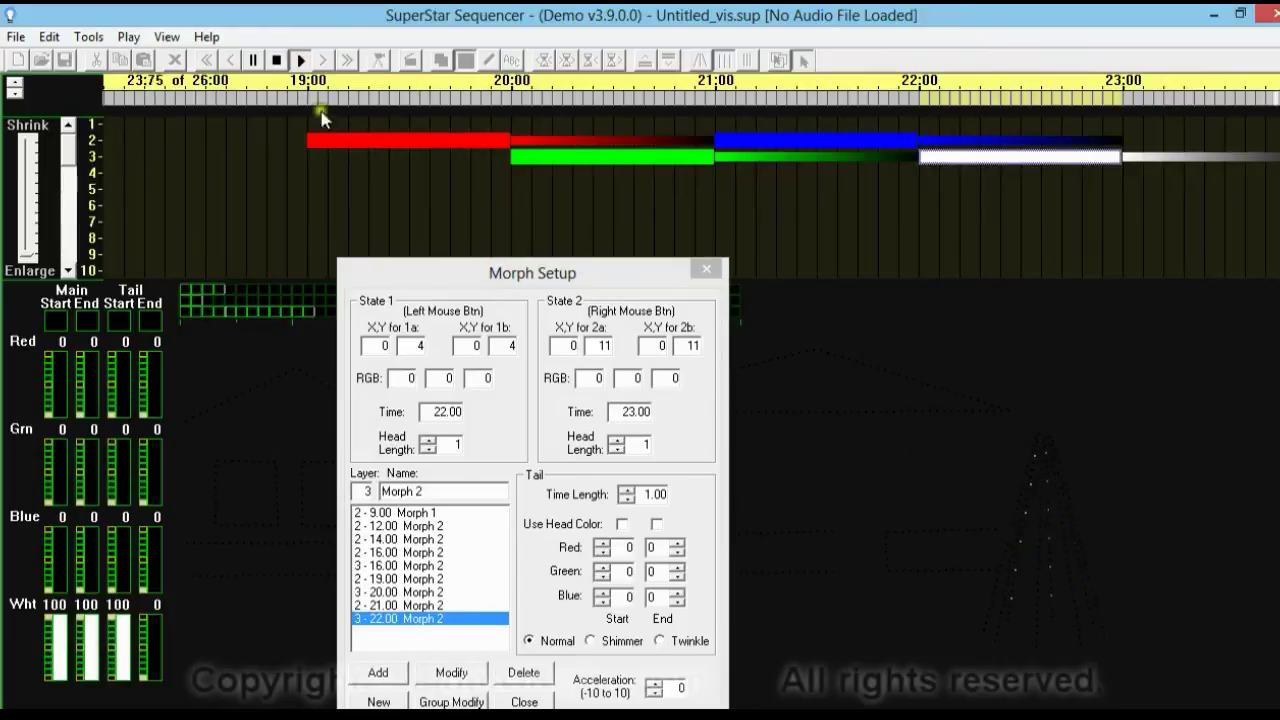
pyautogui.click(276, 60)
# Copy the four chained red, green, blue and white morphs starting at 19.00 and paste the set at 23.00 and 27.00.
pyautogui.click(322, 60)
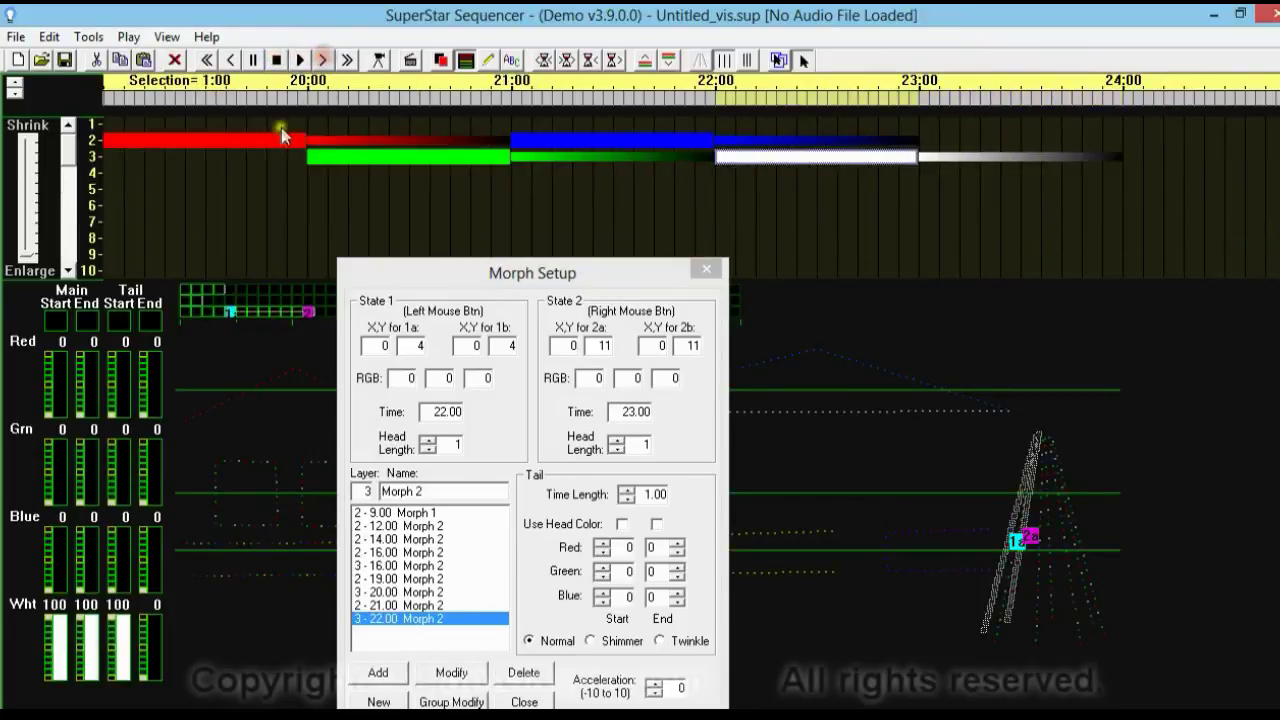
pyautogui.click(285, 140)
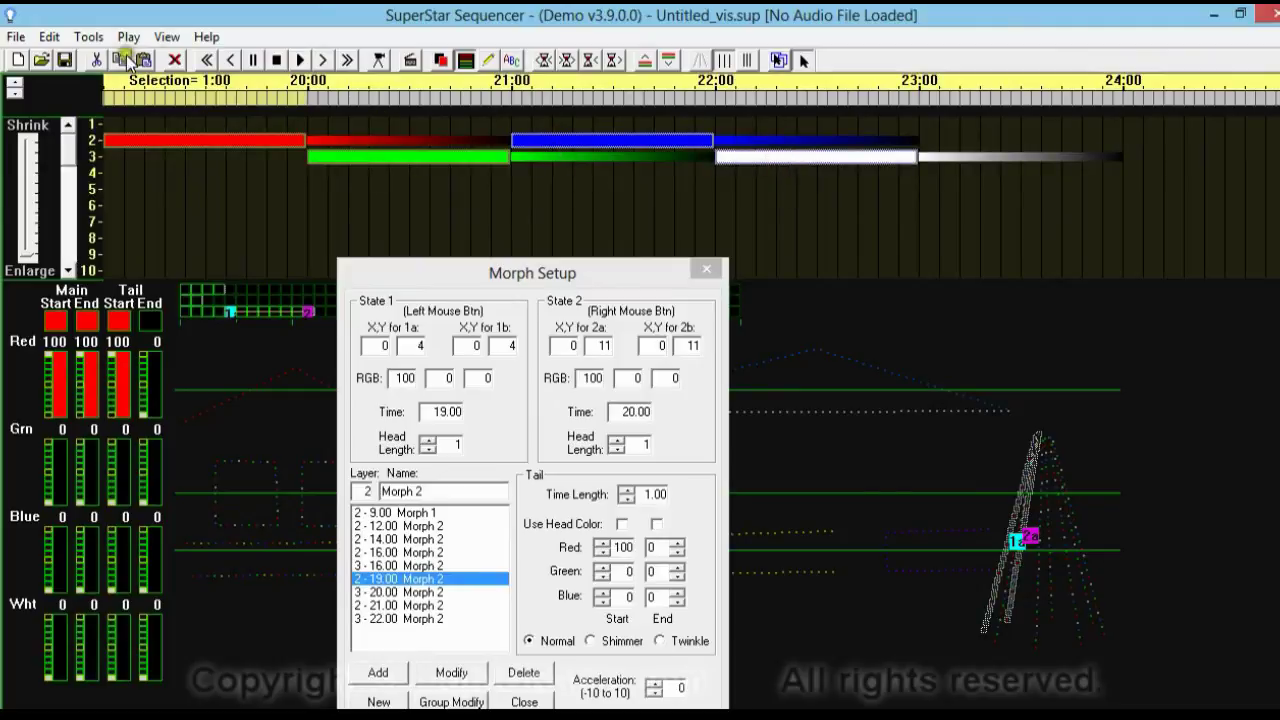
pyautogui.click(922, 100)
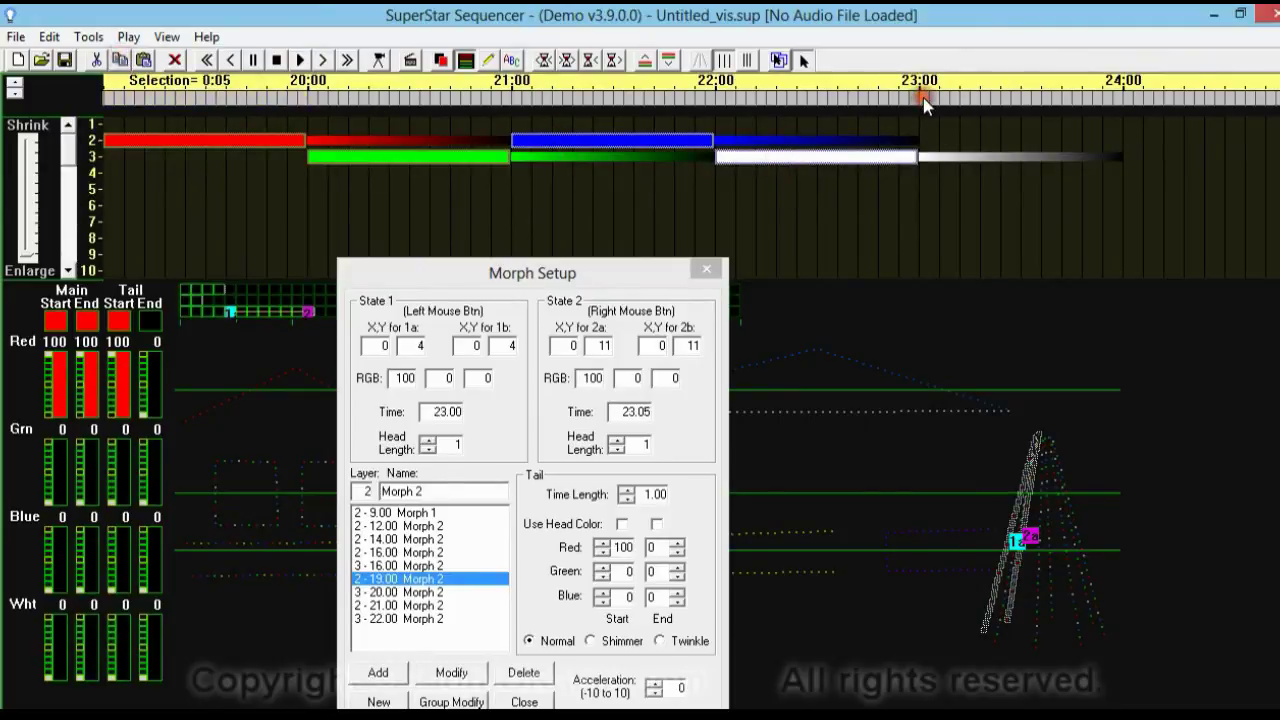
pyautogui.click(144, 60)
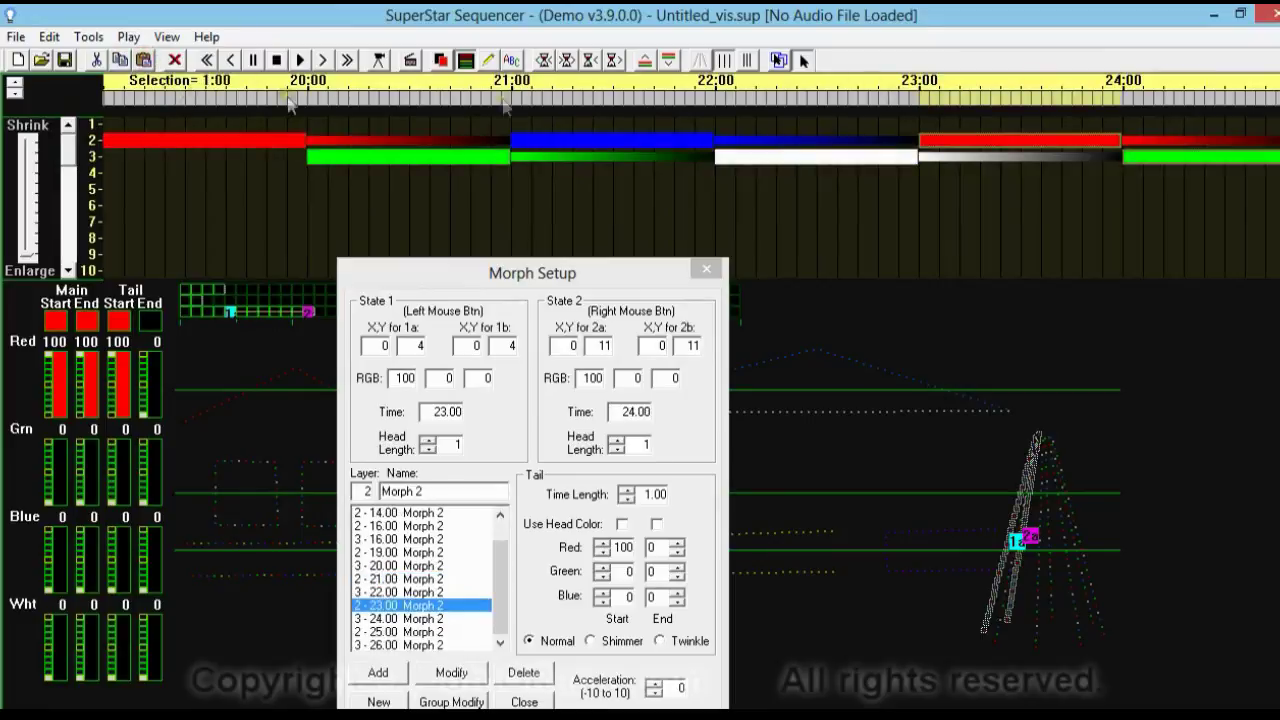
pyautogui.click(325, 60)
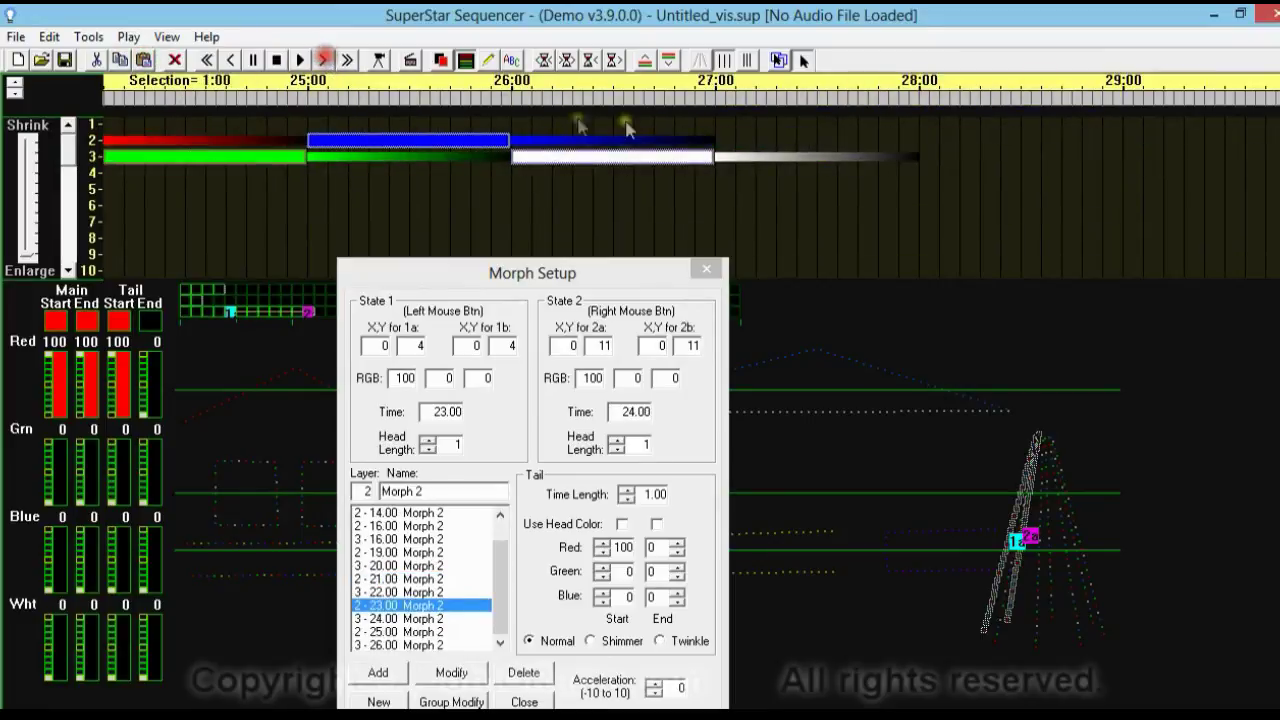
pyautogui.click(144, 60)
# Play the extended morph chain from 19.00 and close the morph setup.
pyautogui.click(229, 60)
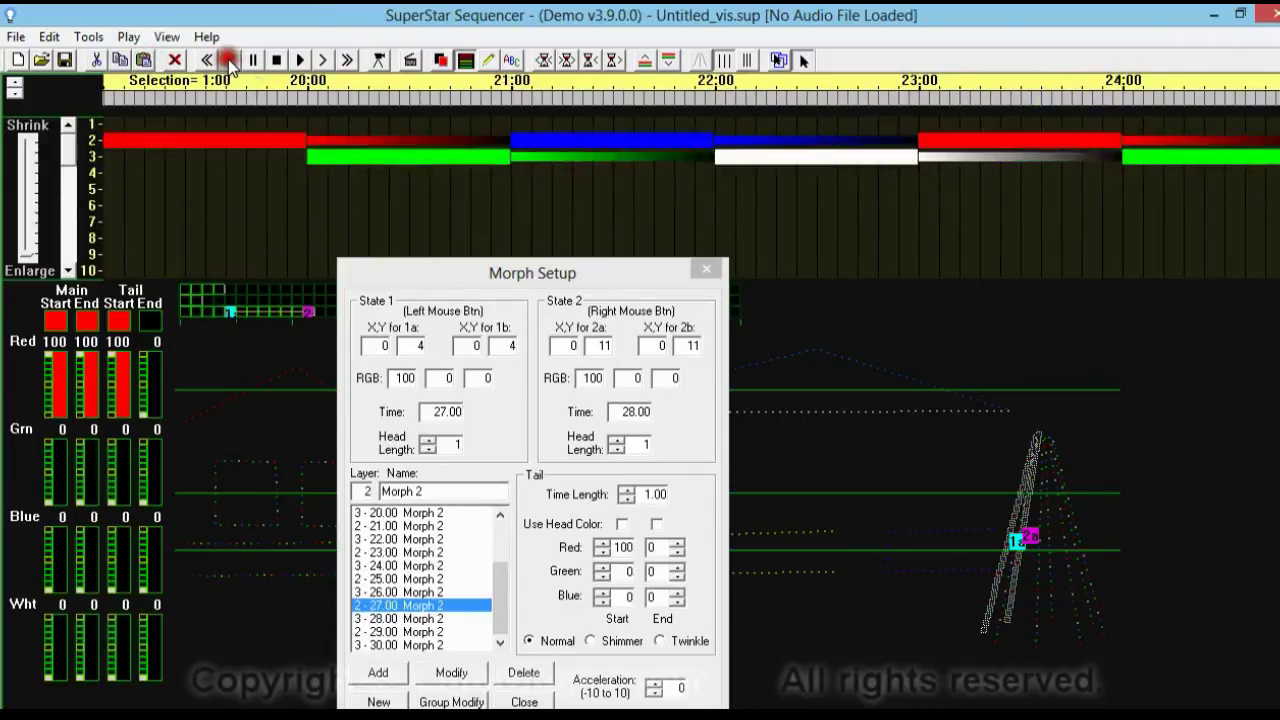
pyautogui.click(325, 60)
pyautogui.click(298, 60)
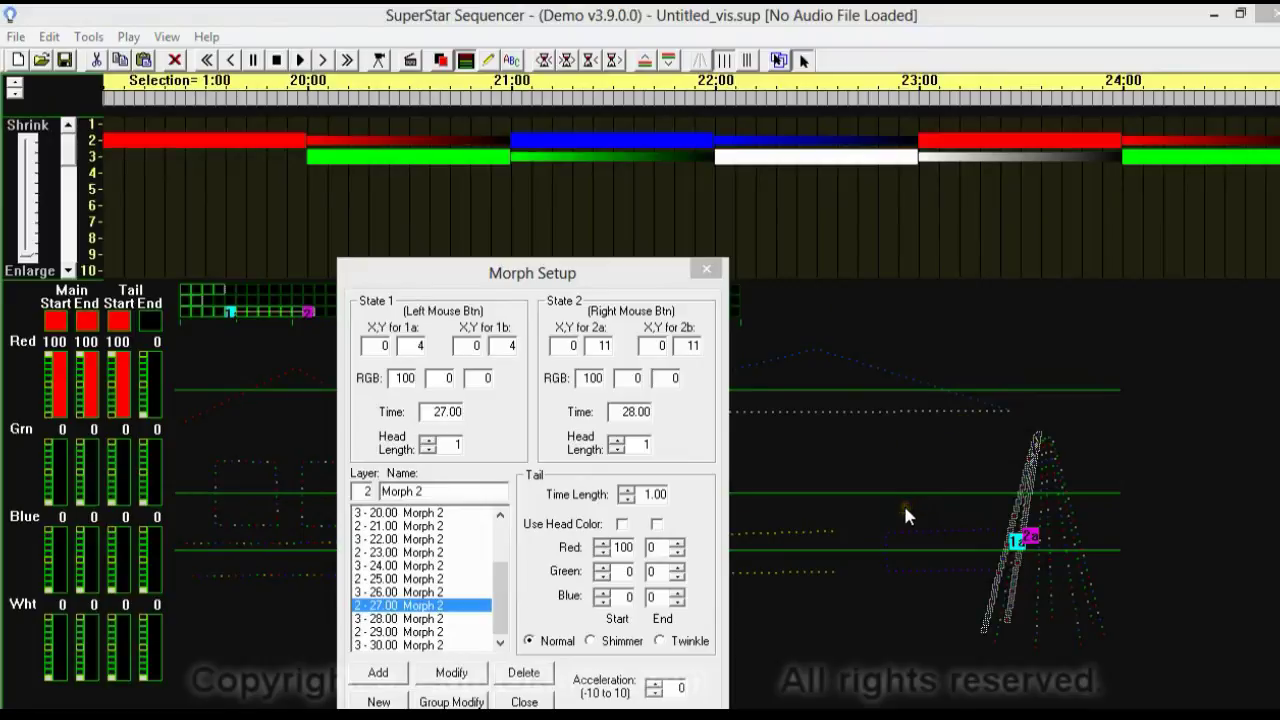
pyautogui.click(706, 269)
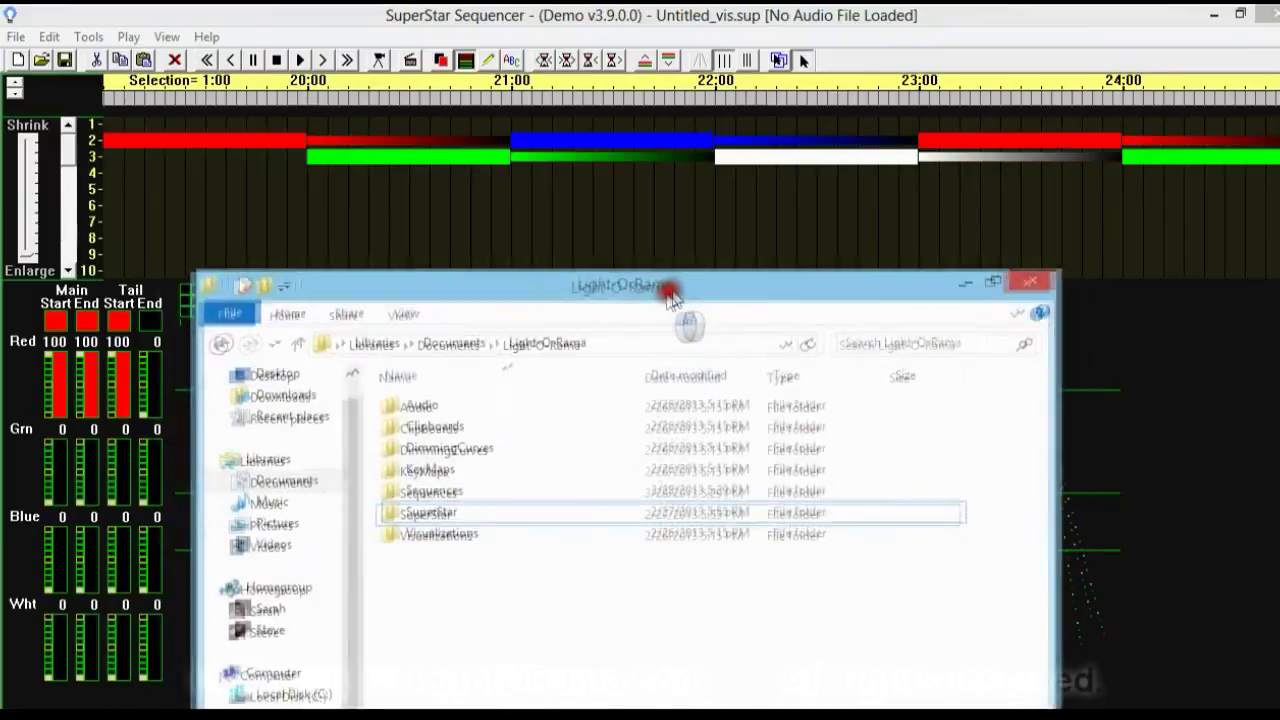
# In File Explorer, browse from Light-O-Rama to Visualizations, Editor, Samples and locate the LightStrings visualization.
pyautogui.moveTo(666, 289); pyautogui.dragTo(727, 243)
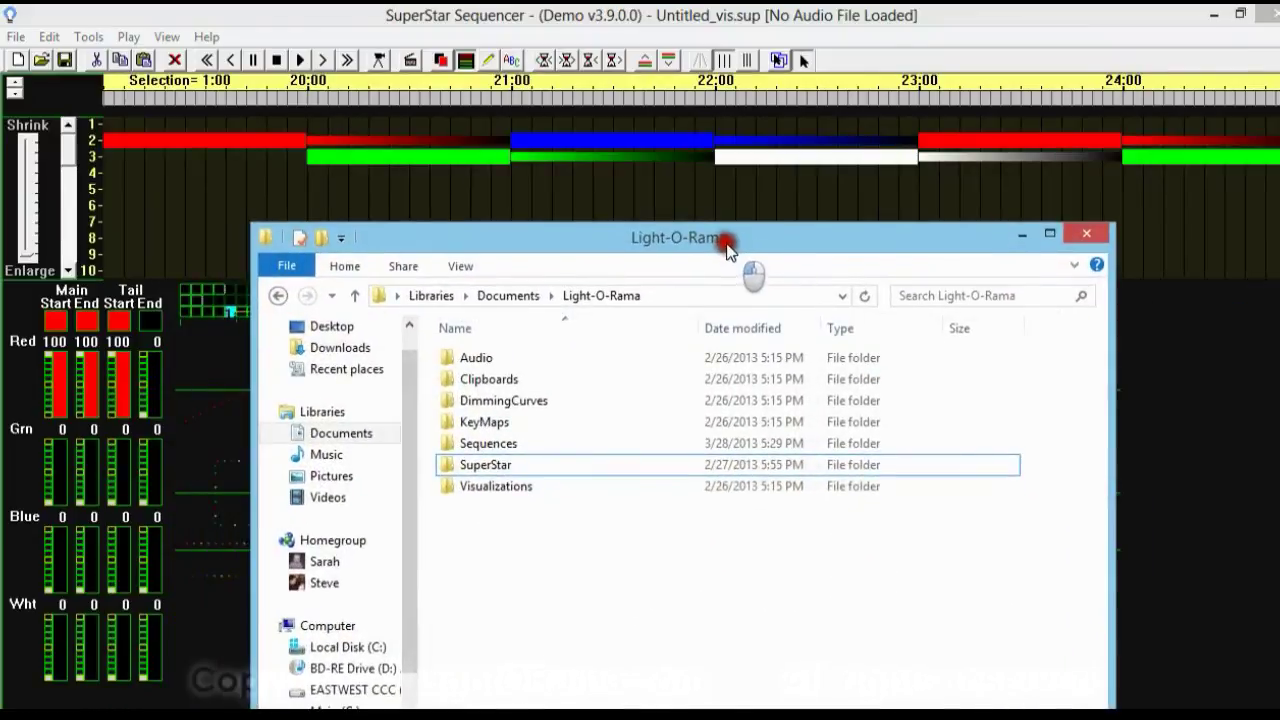
pyautogui.doubleClick(505, 488)
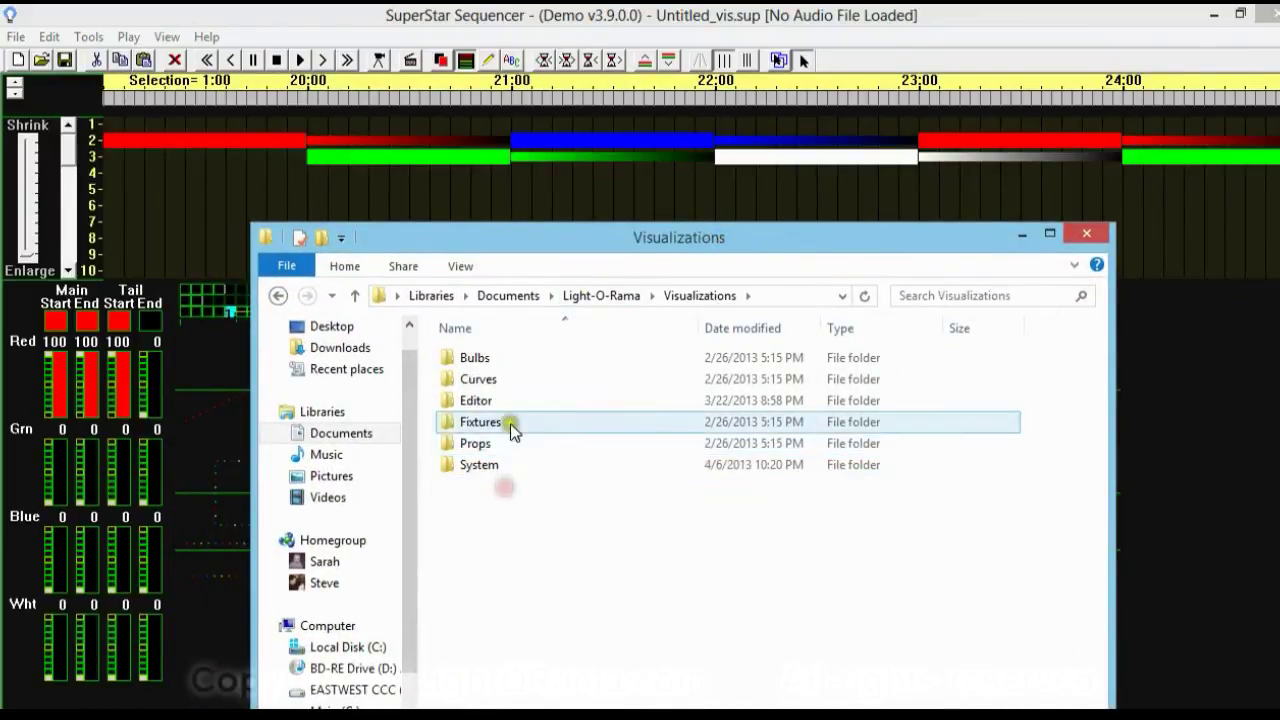
pyautogui.doubleClick(500, 400)
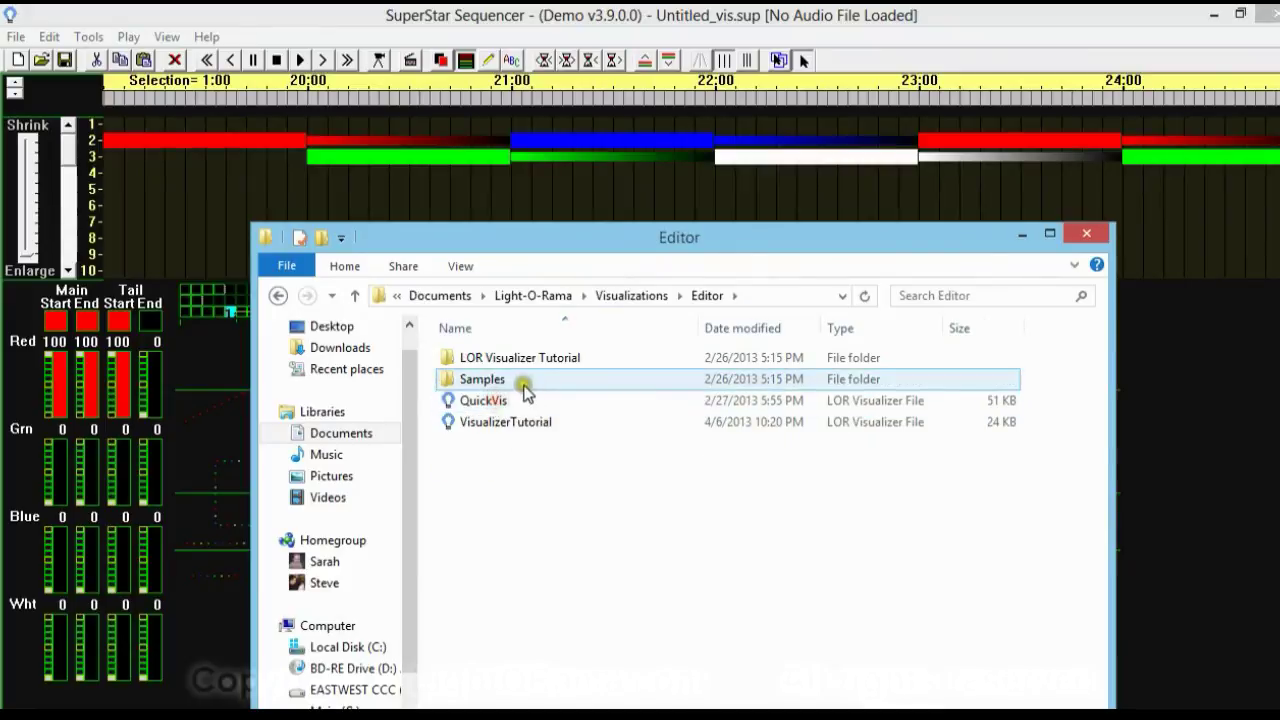
pyautogui.doubleClick(506, 382)
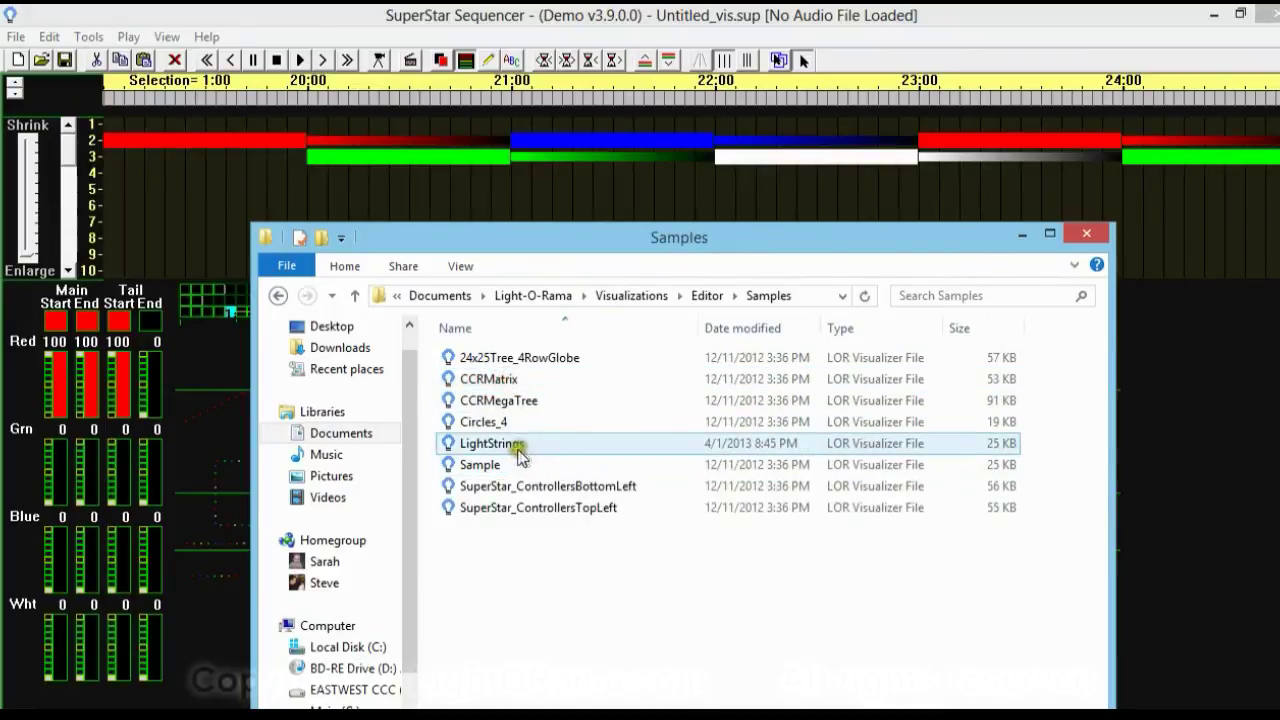
pyautogui.moveTo(508, 443); pyautogui.dragTo(534, 180)
pyautogui.hotkey('alt', 'Tab')
pyautogui.moveTo(657, 420); pyautogui.dragTo(677, 196)
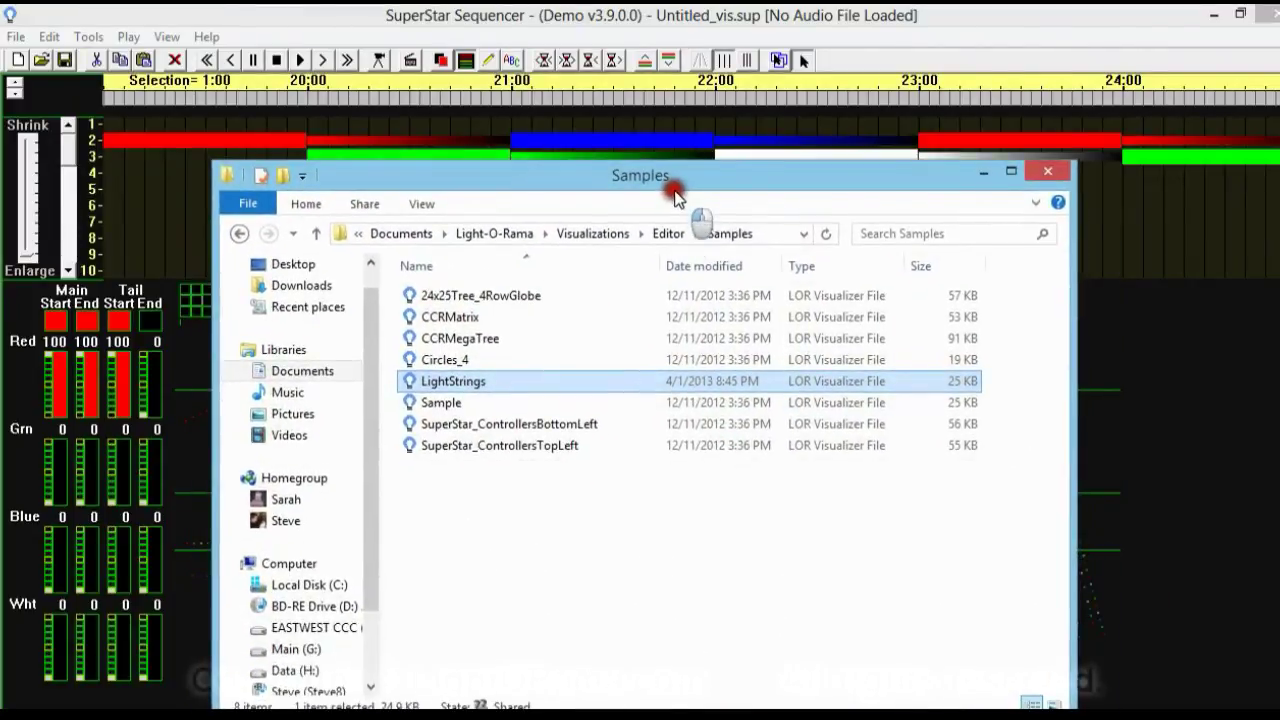
# Browse to the SuperStar sequence samples under Light-O-Rama and select Vis_LightStrings_ISawThreeShips.sup.
pyautogui.click(515, 236)
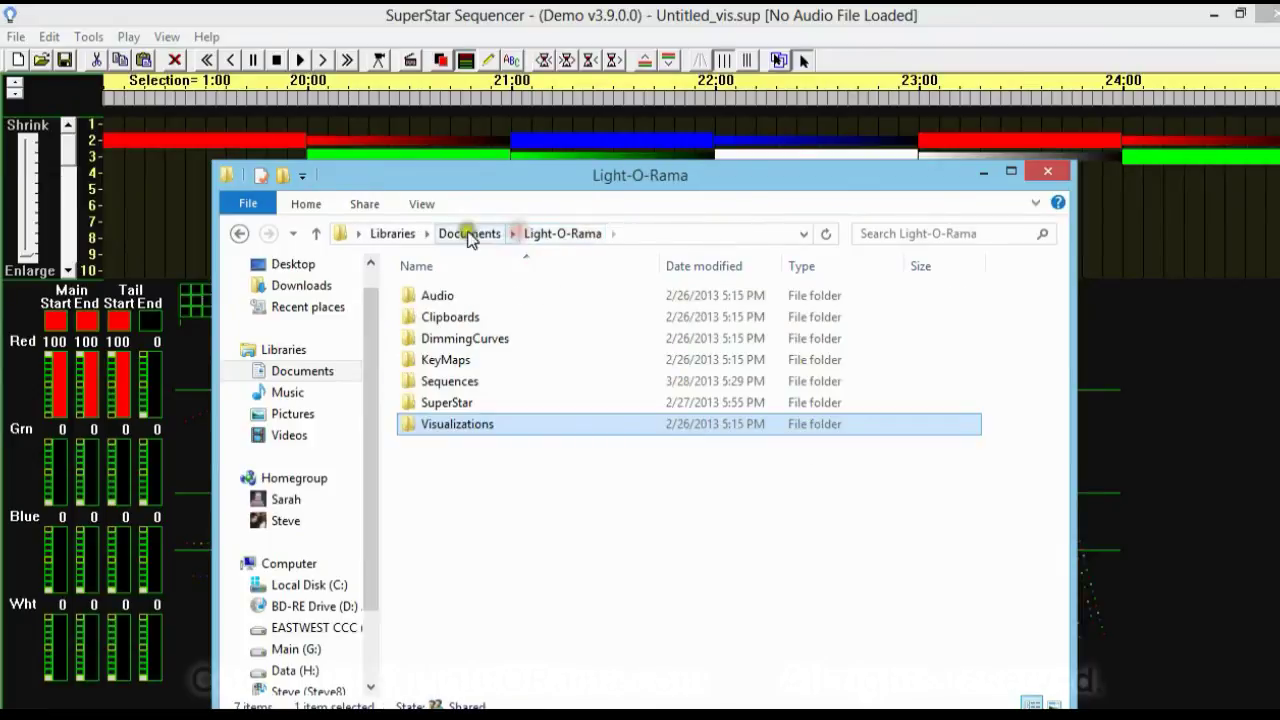
pyautogui.doubleClick(446, 403)
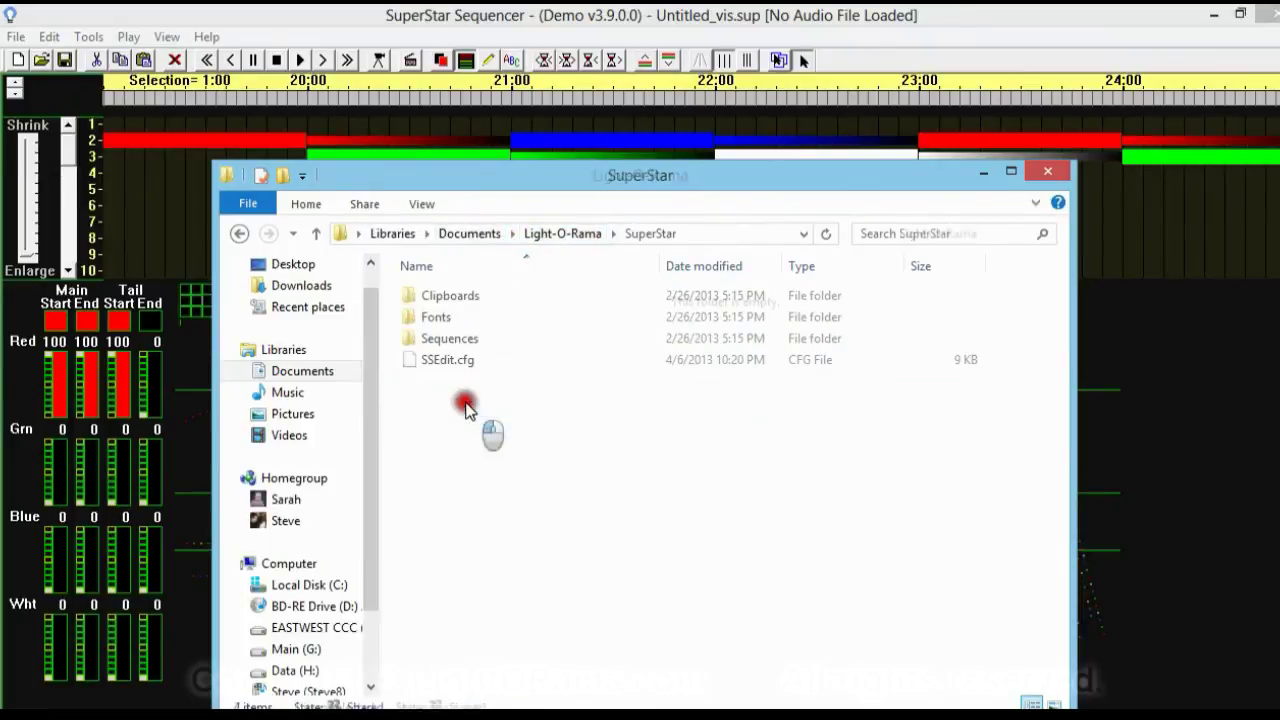
pyautogui.doubleClick(474, 346)
pyautogui.click(474, 297)
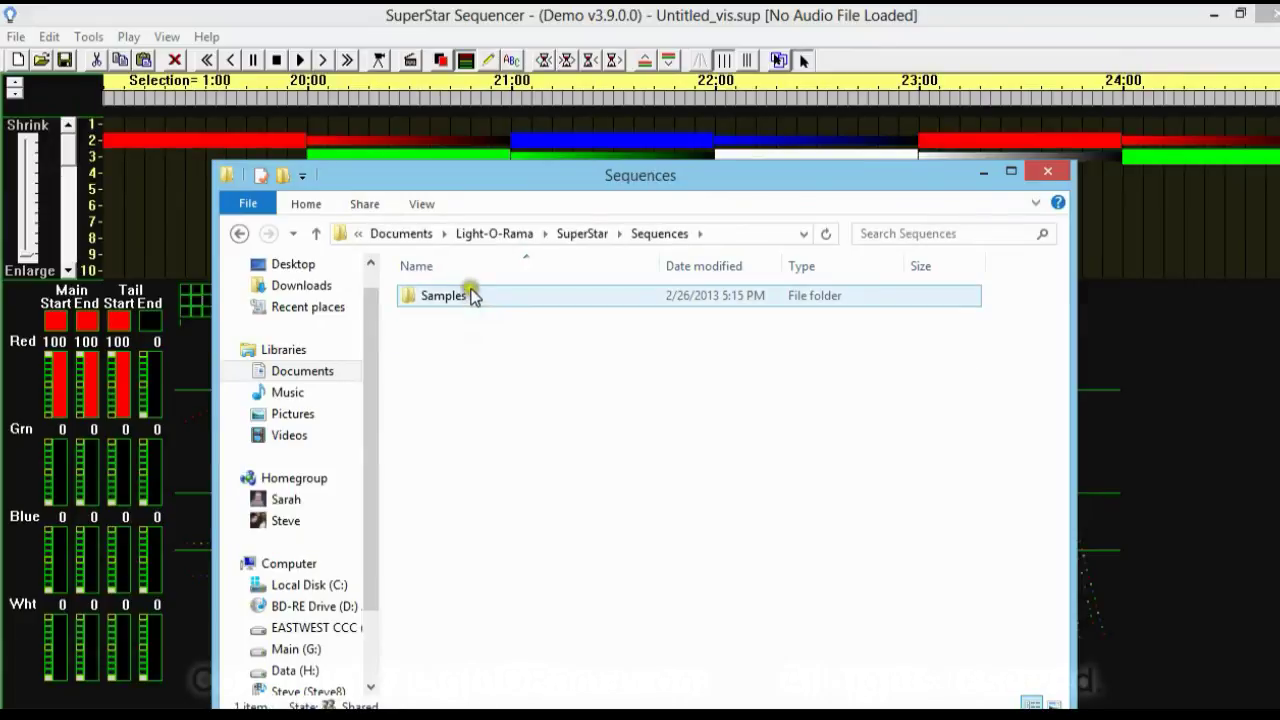
pyautogui.doubleClick(463, 300)
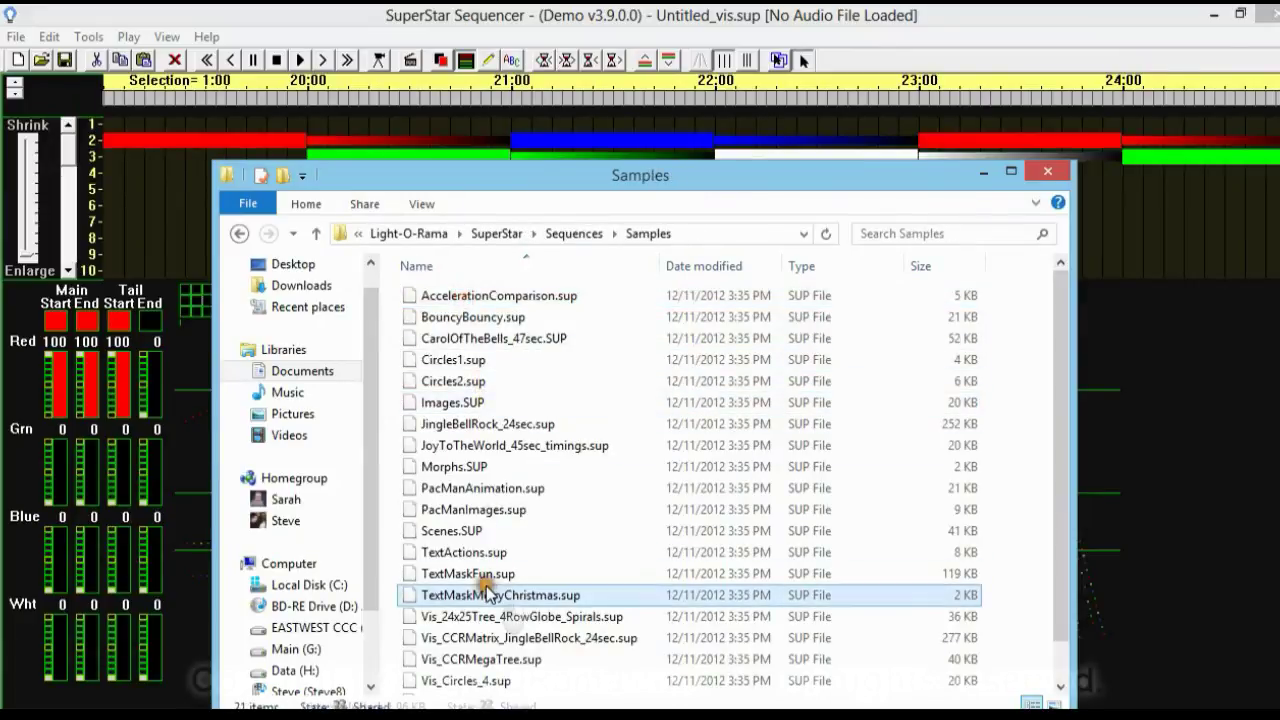
pyautogui.click(486, 597)
pyautogui.scroll(-1, 488, 592)
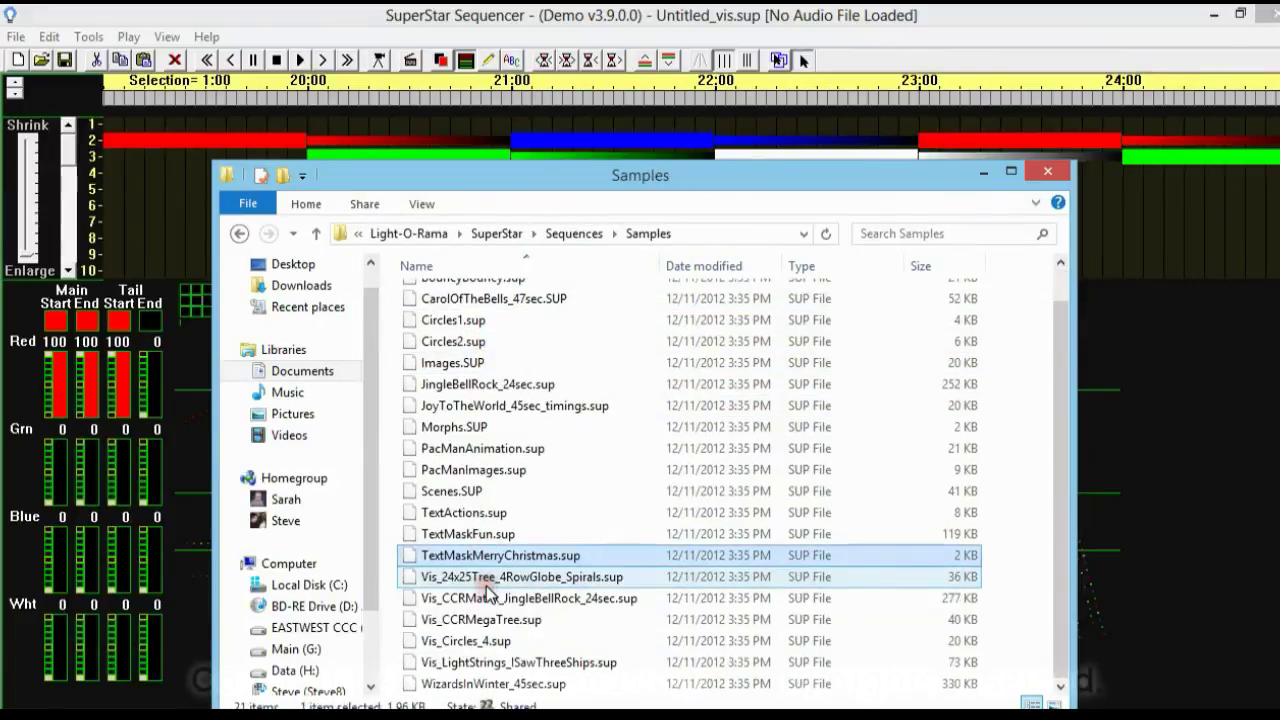
pyautogui.click(521, 664)
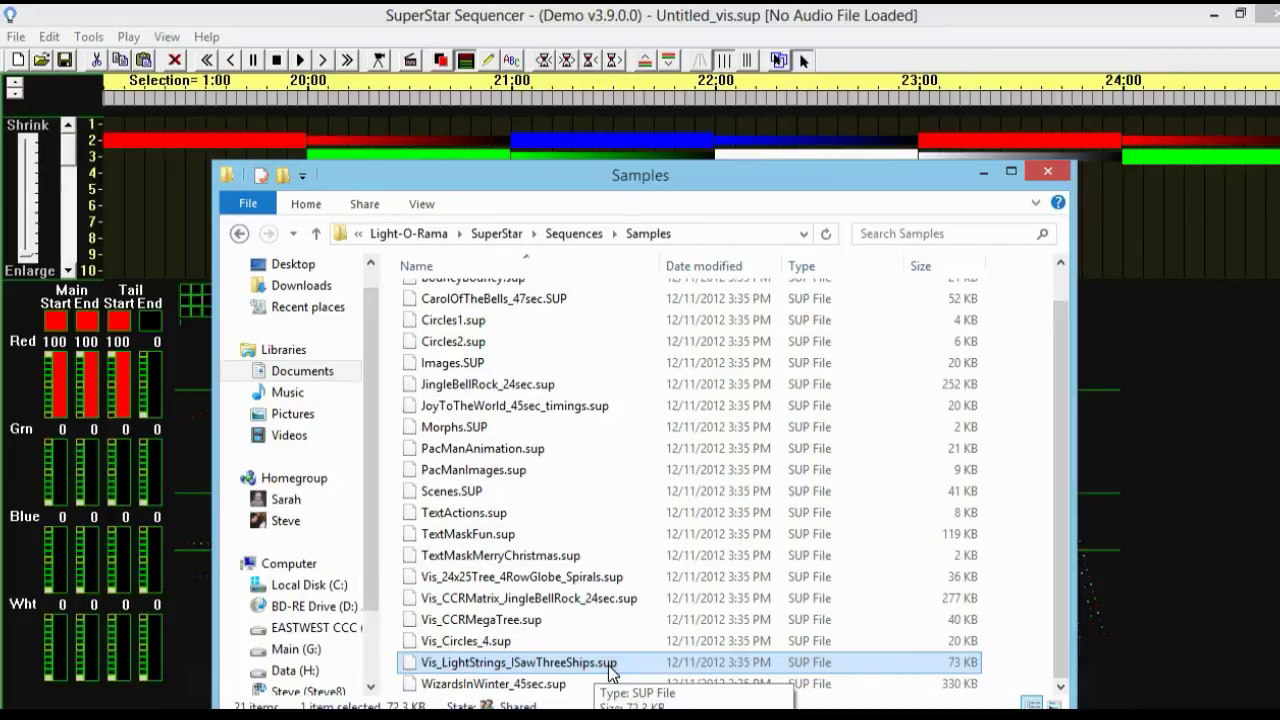
pyautogui.click(497, 667)
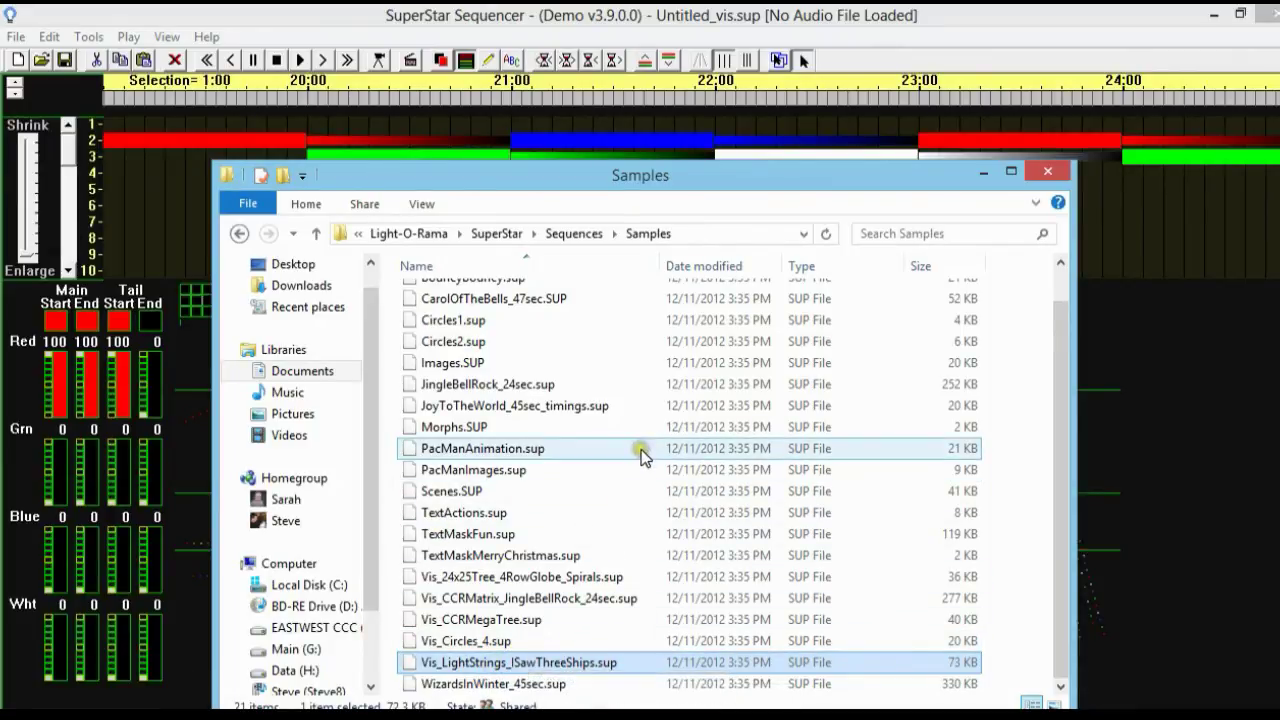